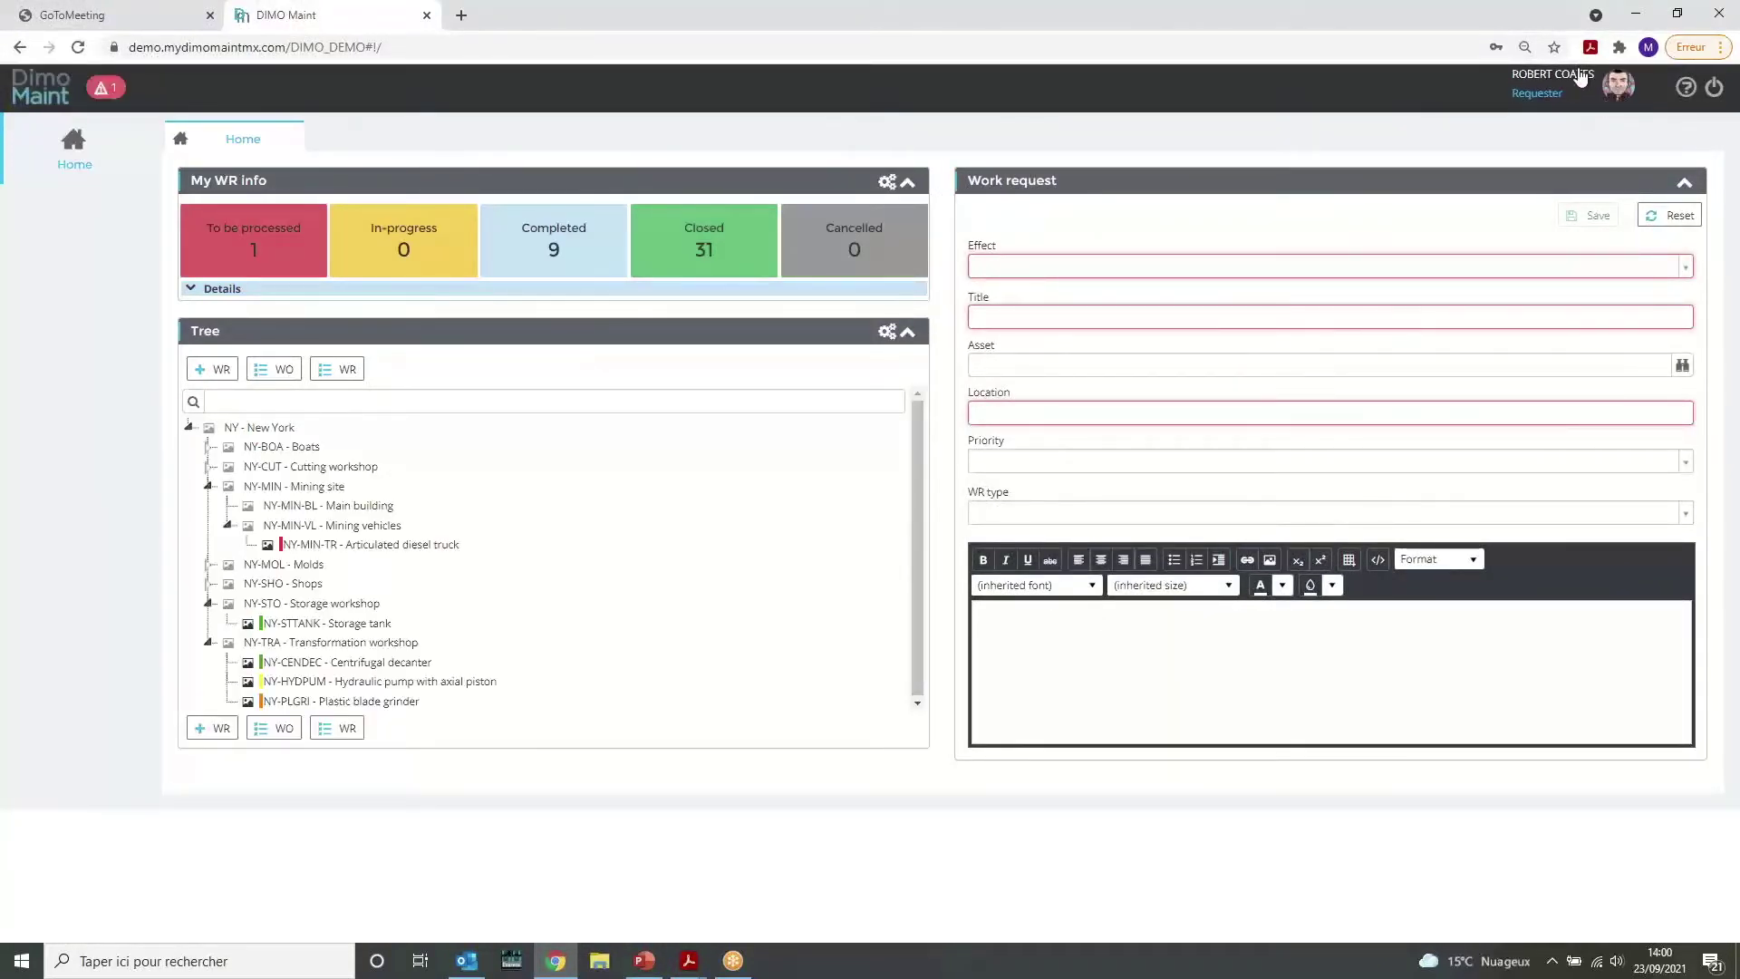
View the requester account's profile options, including language, currency and time zone.
{"action": "left_click", "coordinate": [1613, 91]}
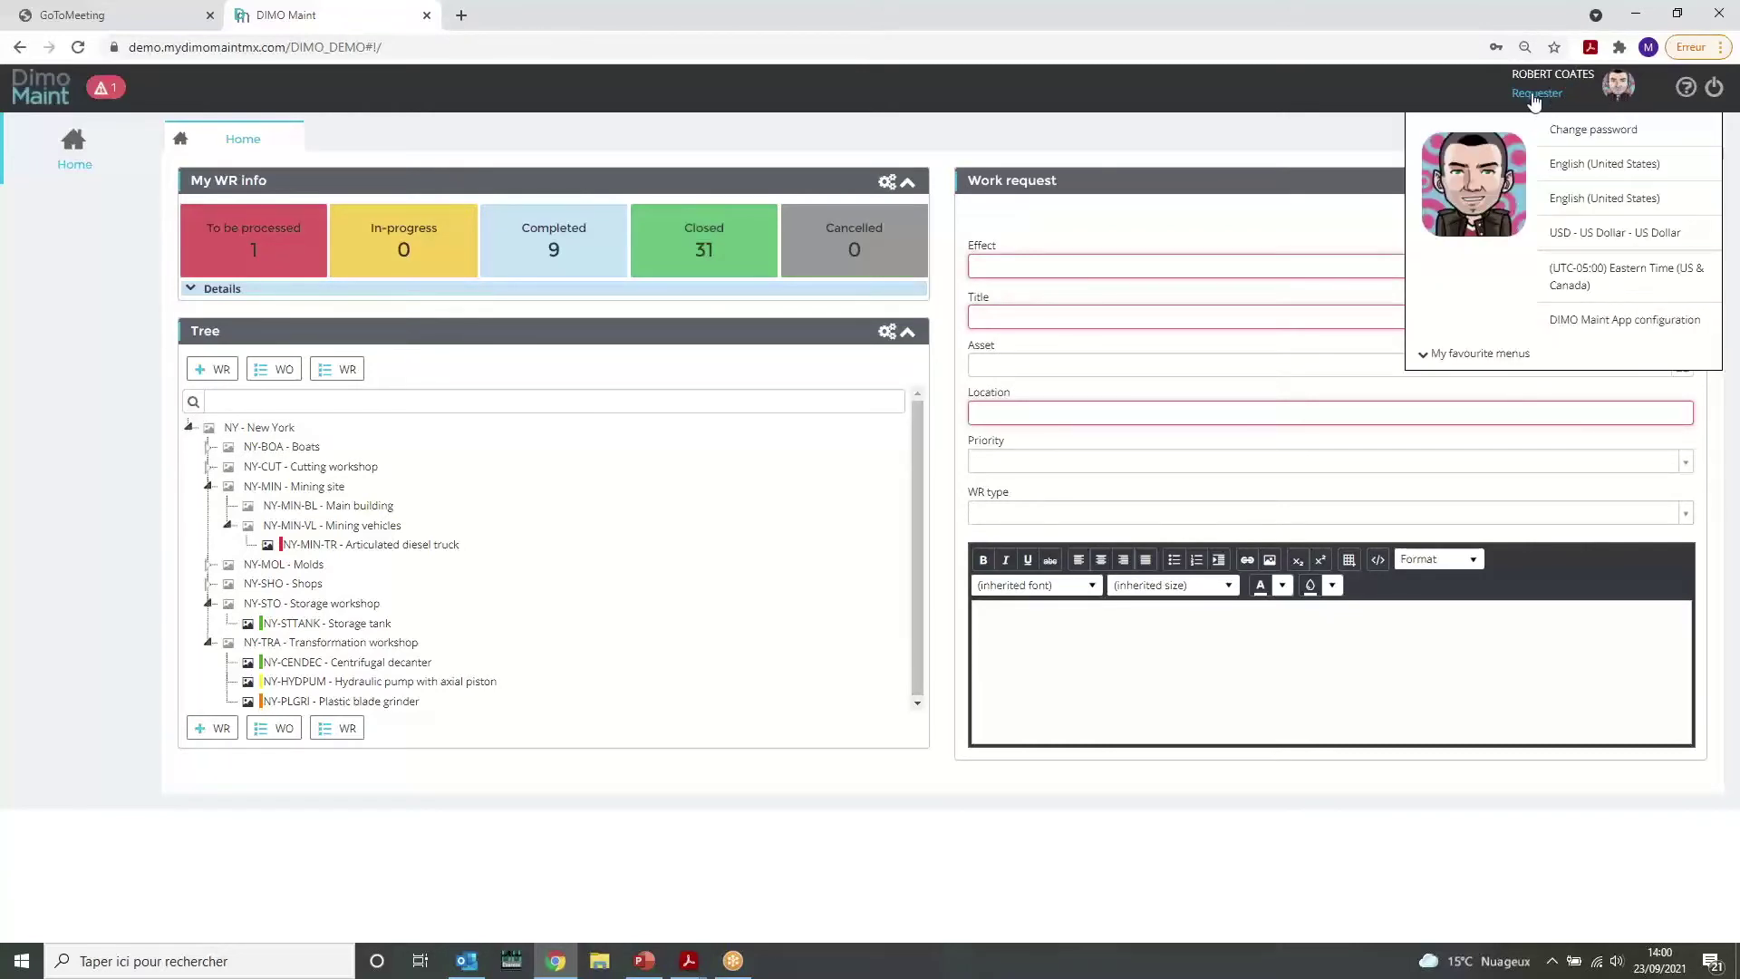
{"action": "left_click", "coordinate": [1611, 93]}
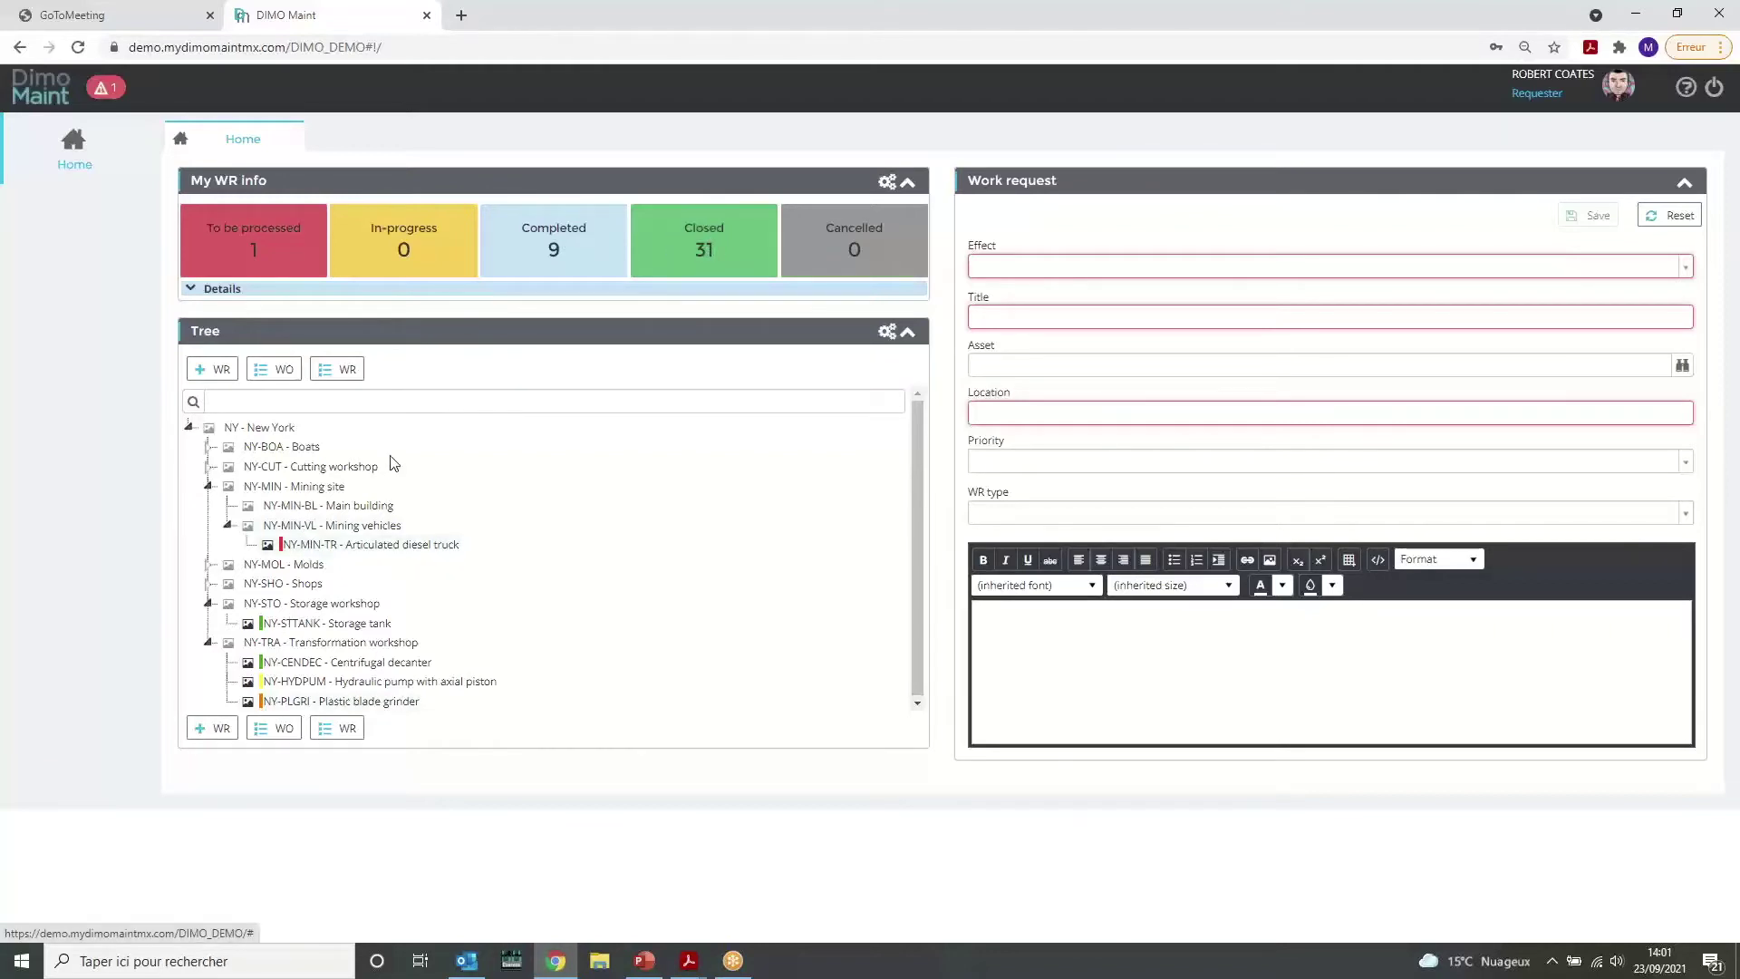
Start a work request with the effect Noise and the title "the truck doesn't turn on".
{"action": "left_click", "coordinate": [1021, 266]}
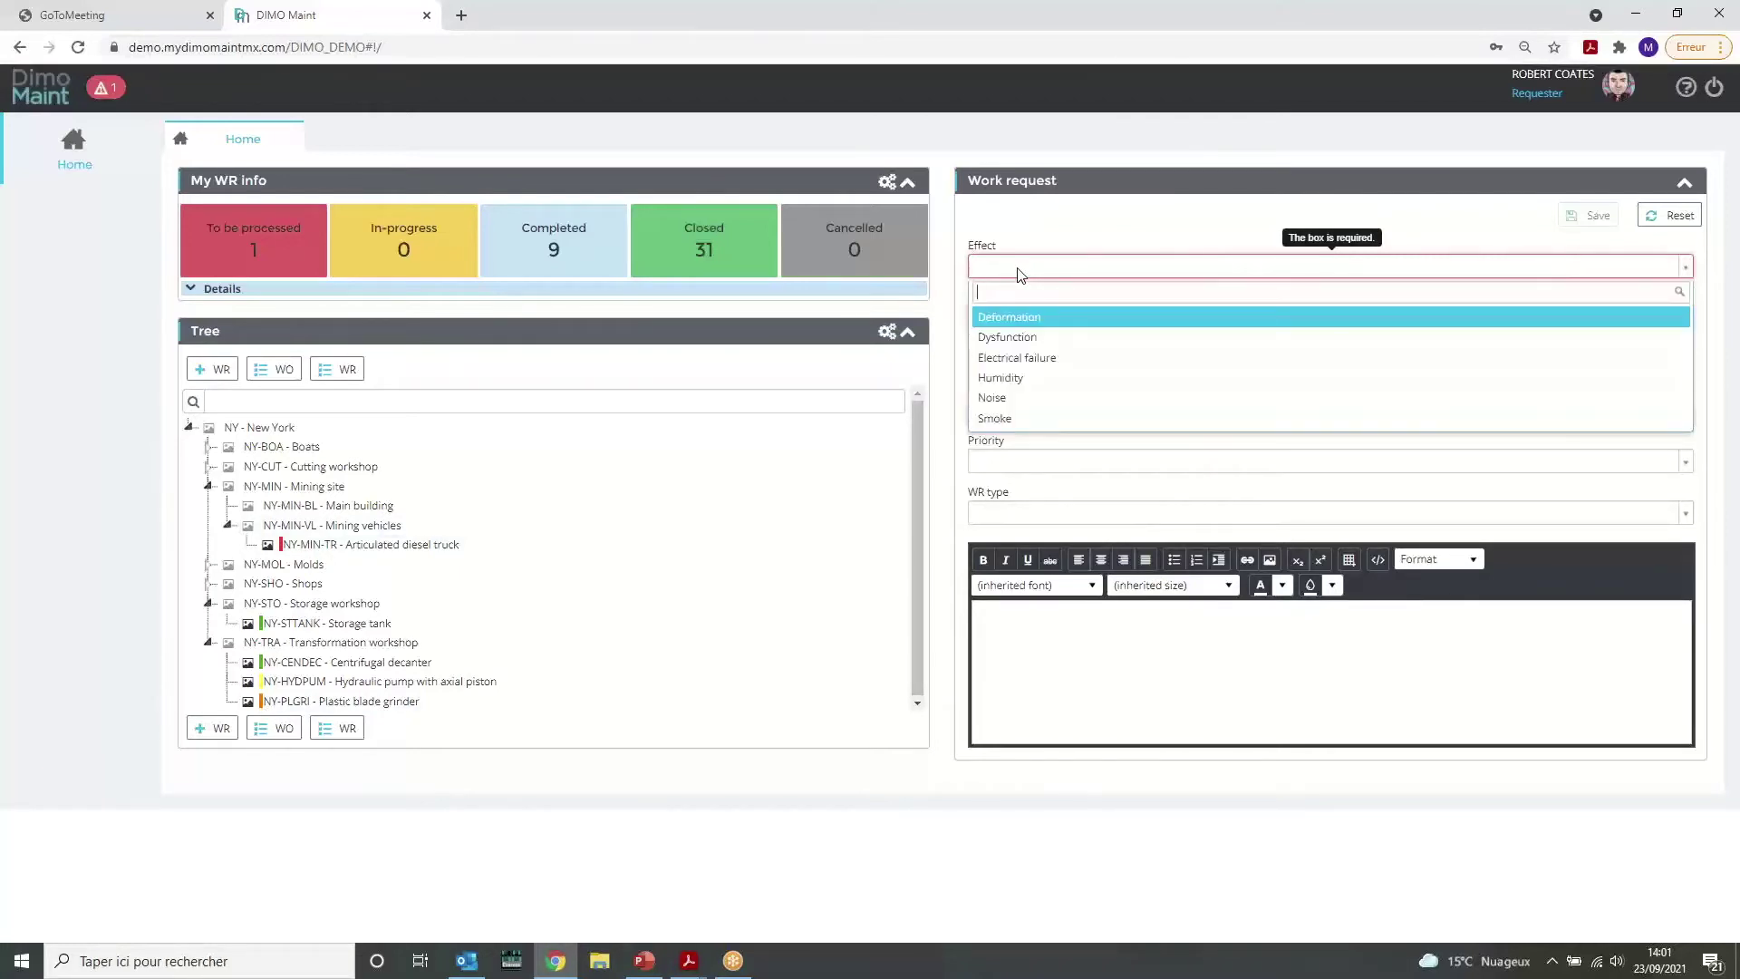
{"action": "left_click", "coordinate": [1008, 399]}
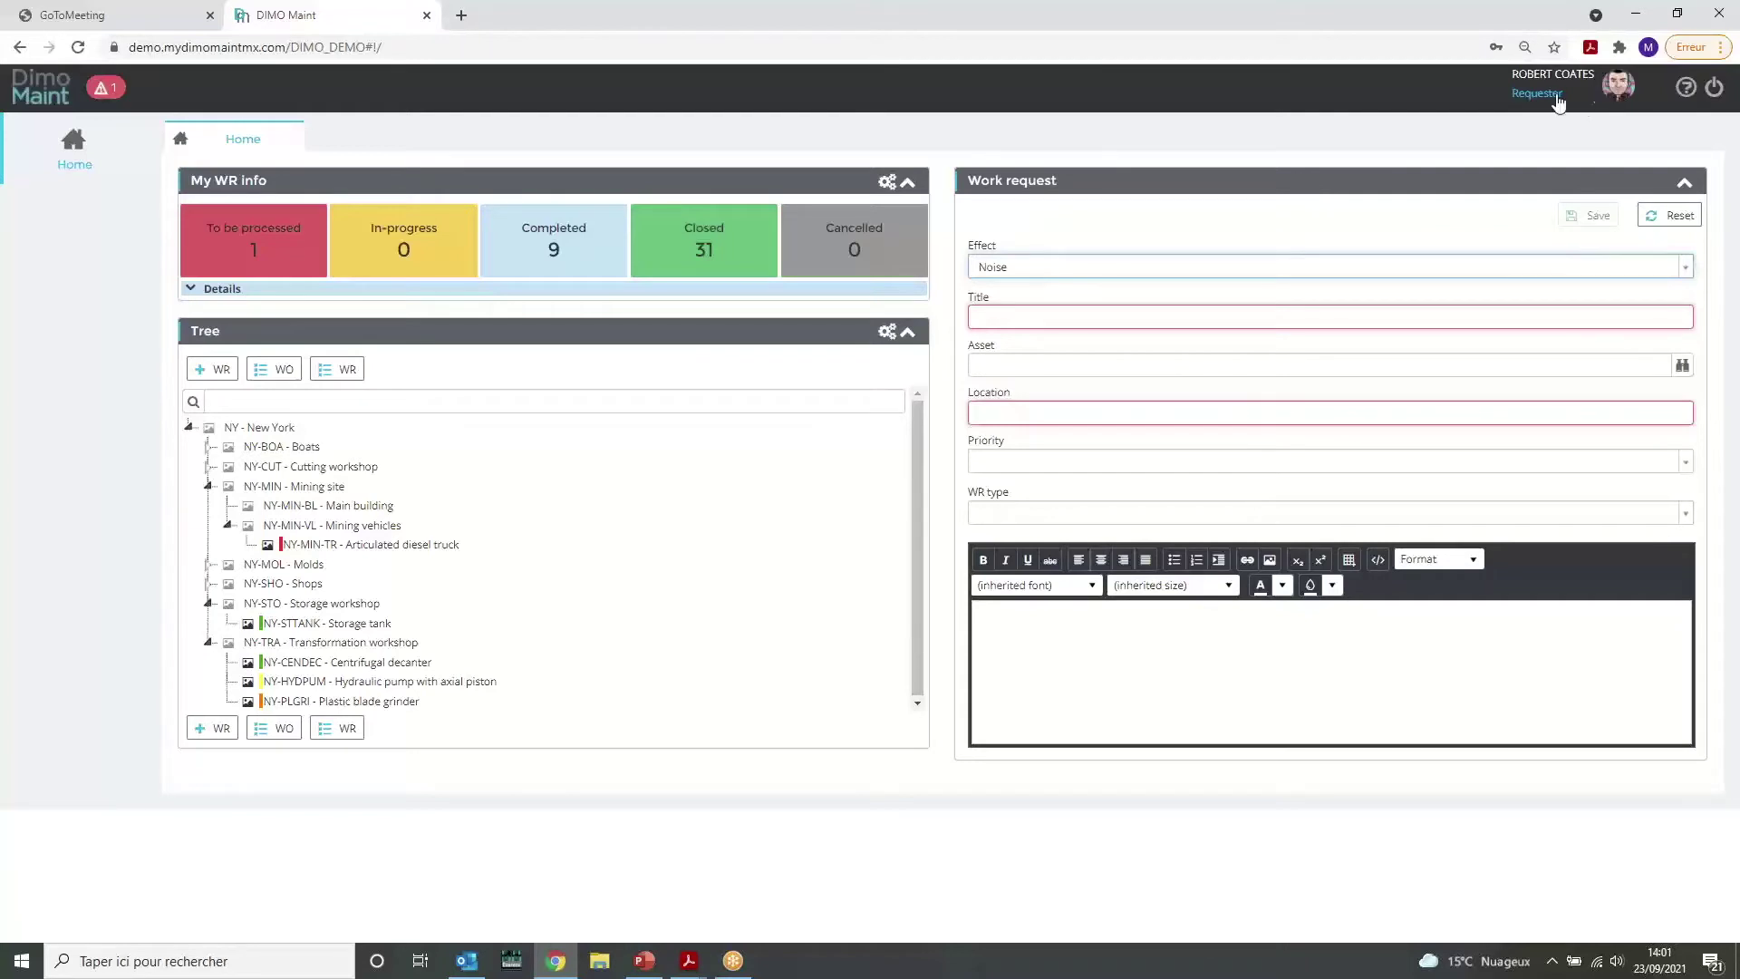
{"action": "left_click", "coordinate": [1053, 316]}
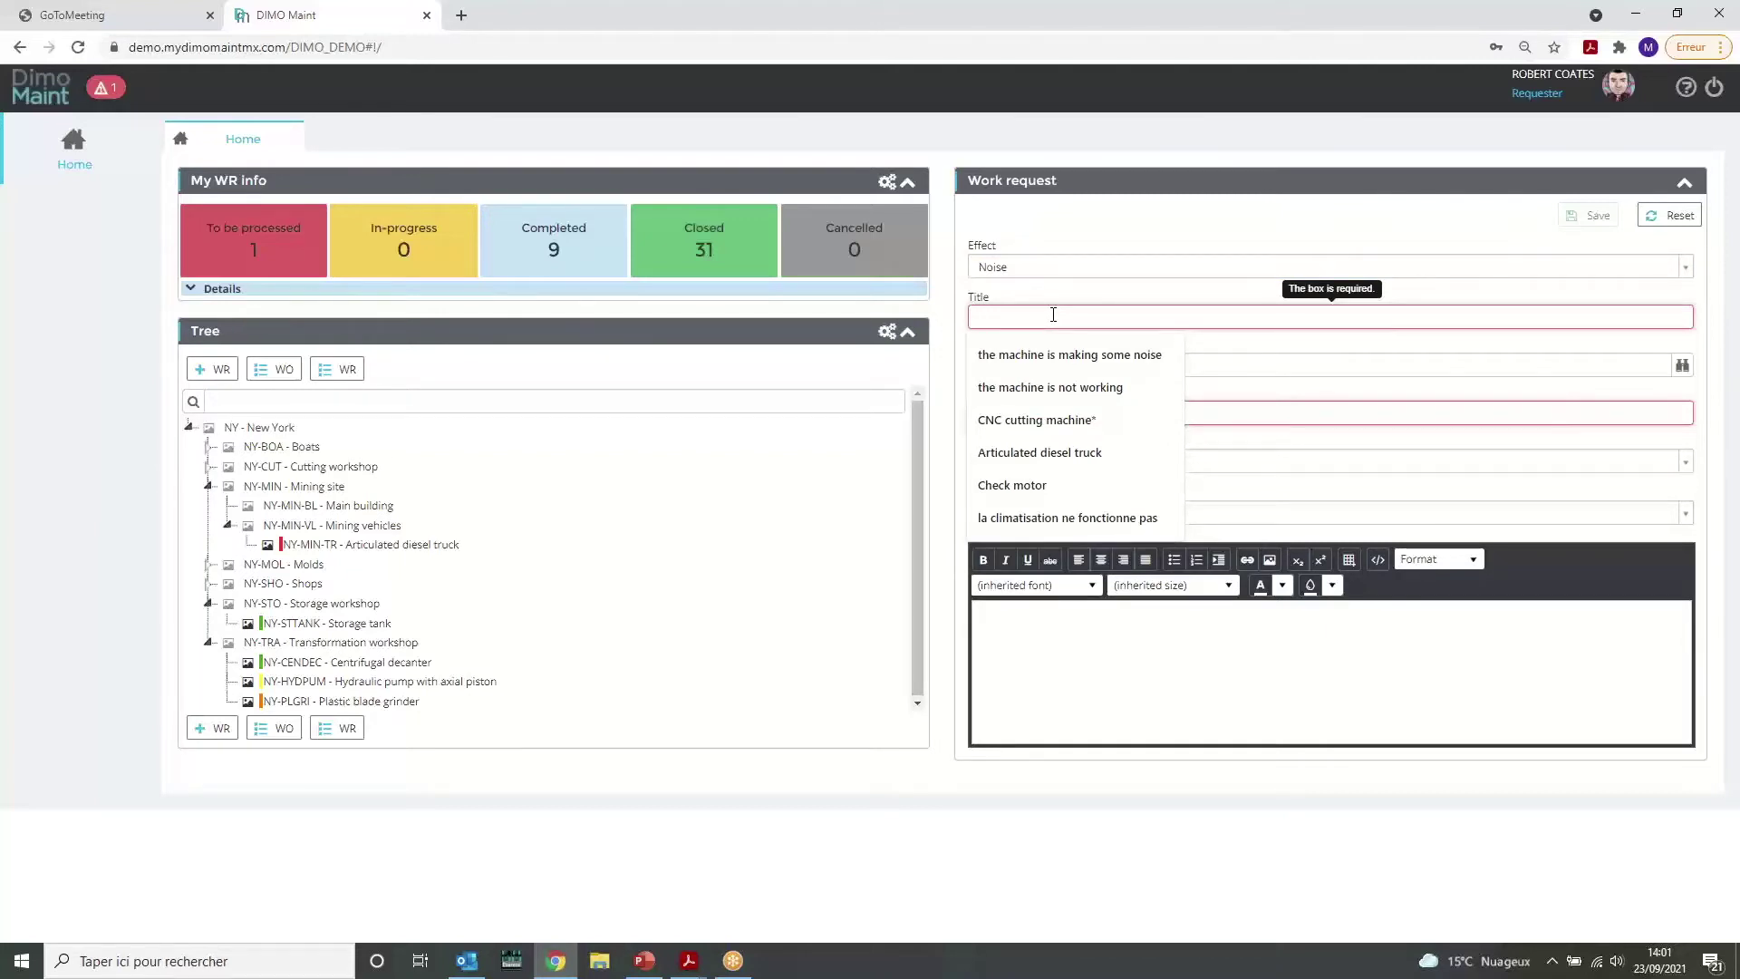
{"action": "type", "text": "the tru"}
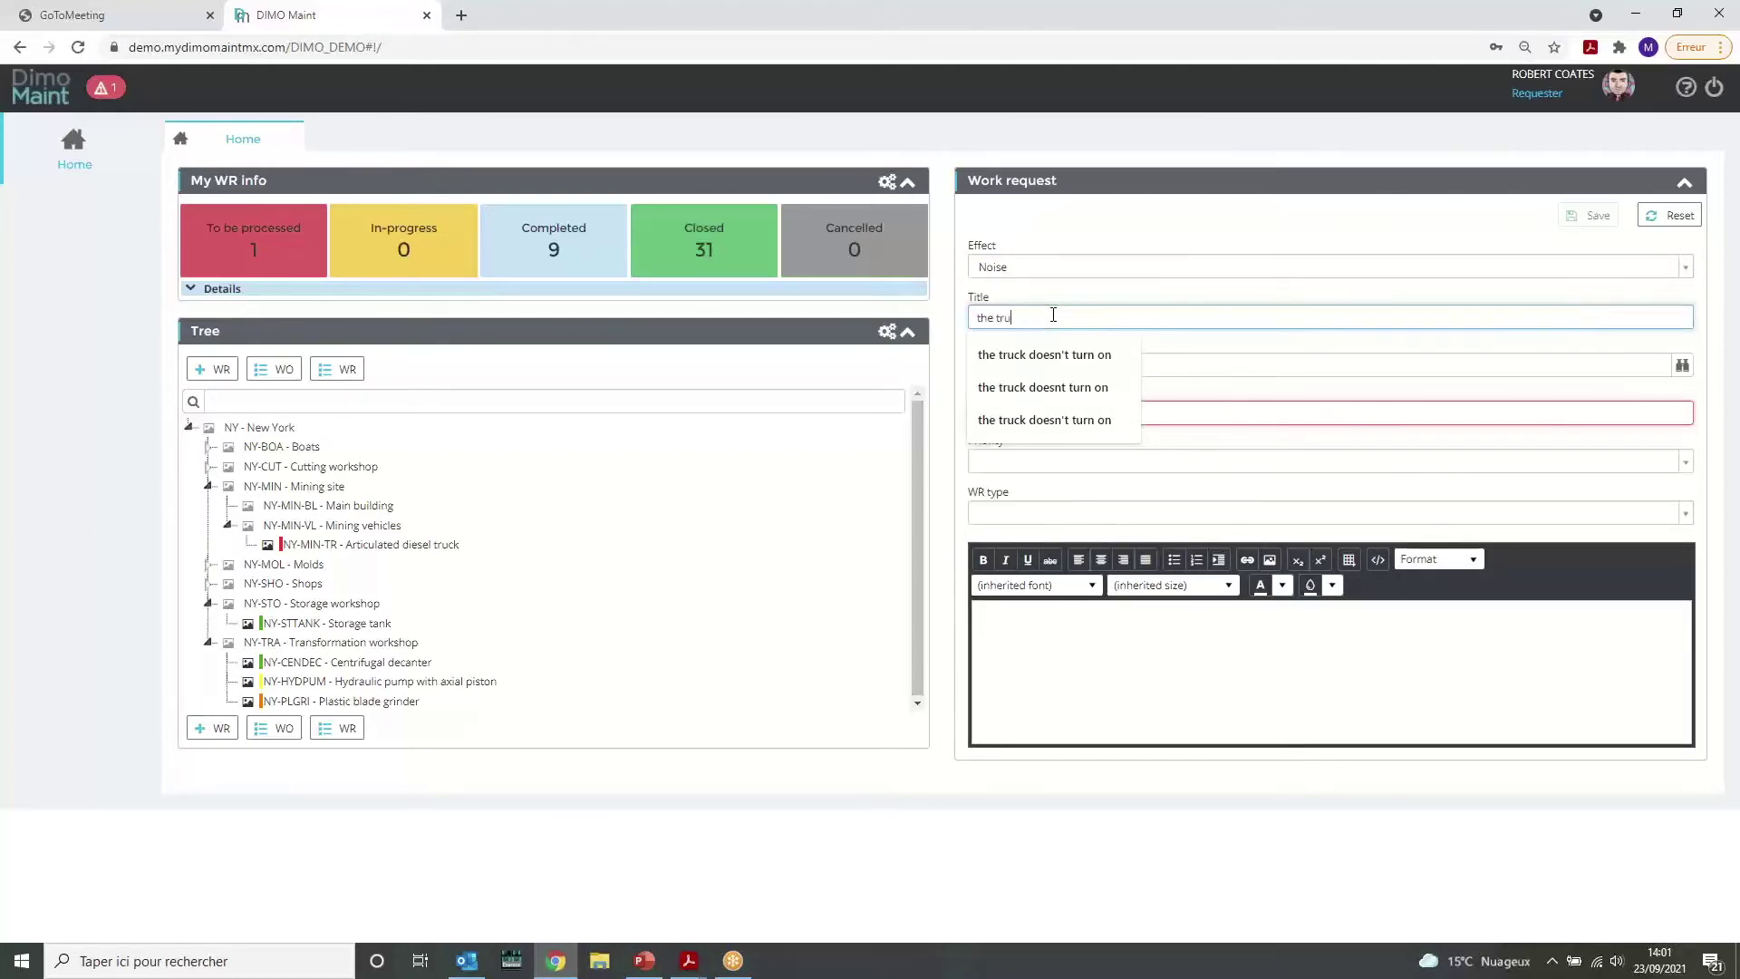
{"action": "type", "text": "ck doesn't turn on"}
{"action": "left_click", "coordinate": [1048, 354]}
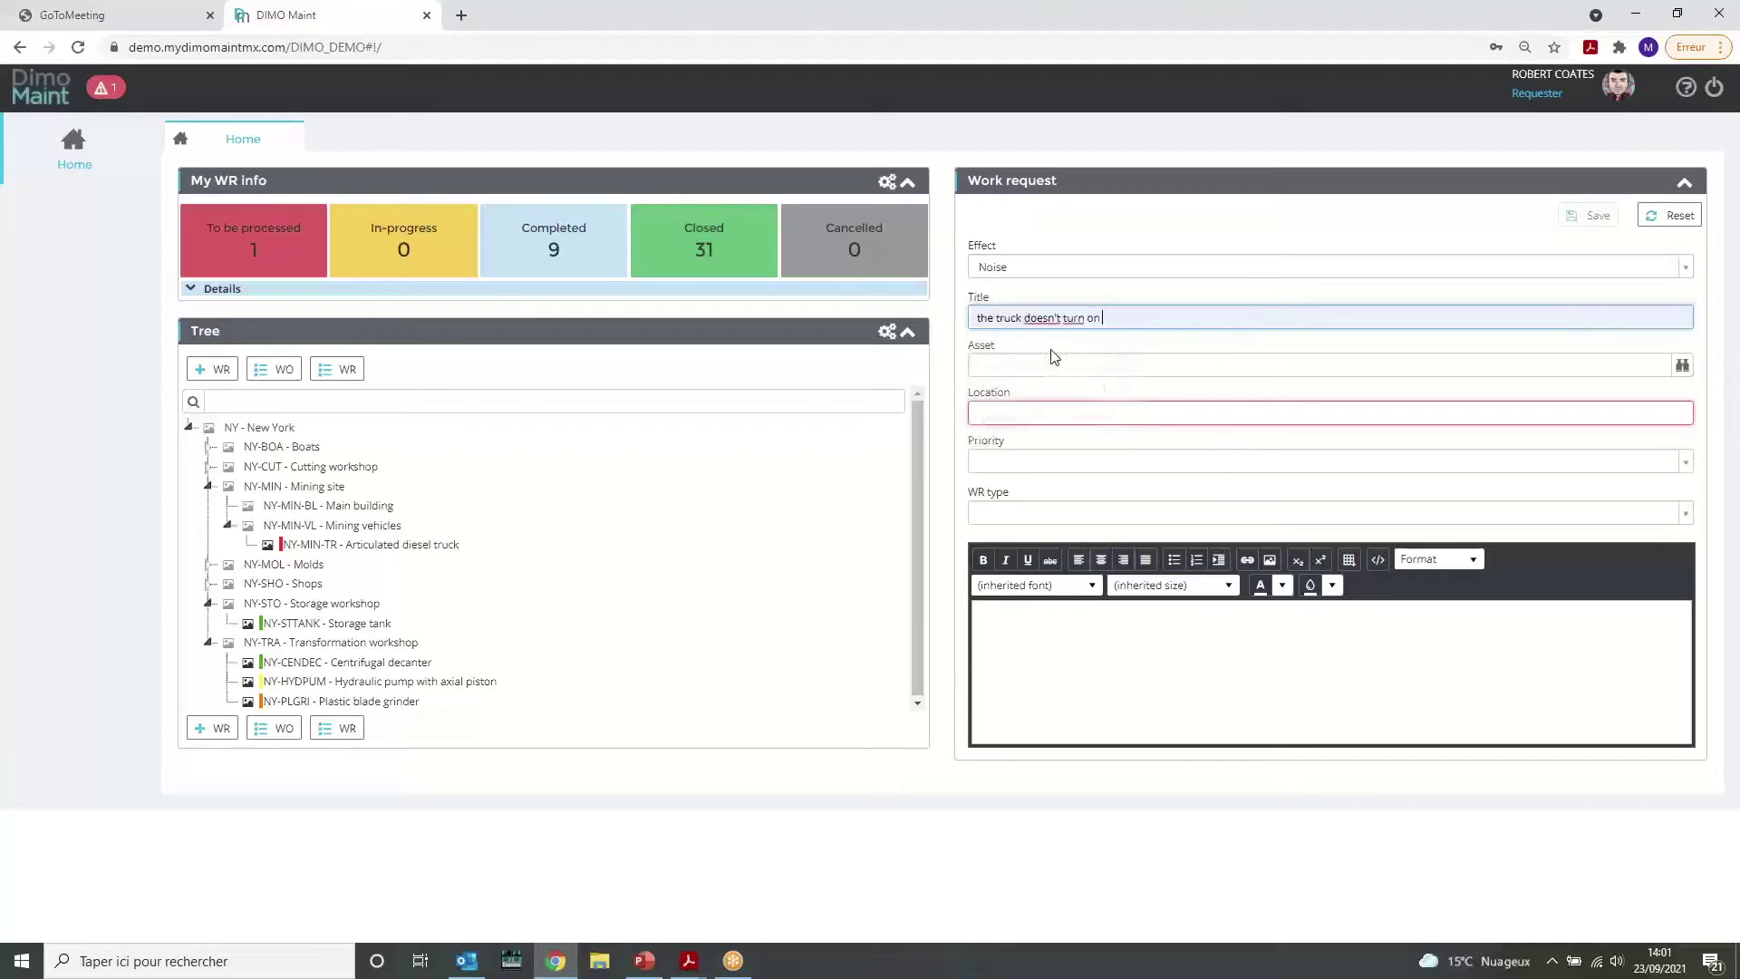
Find and assign the asset NY-MIN-TR - Articulated diesel truck to the request, and dismiss its list of existing work requests.
{"action": "left_click", "coordinate": [1683, 365]}
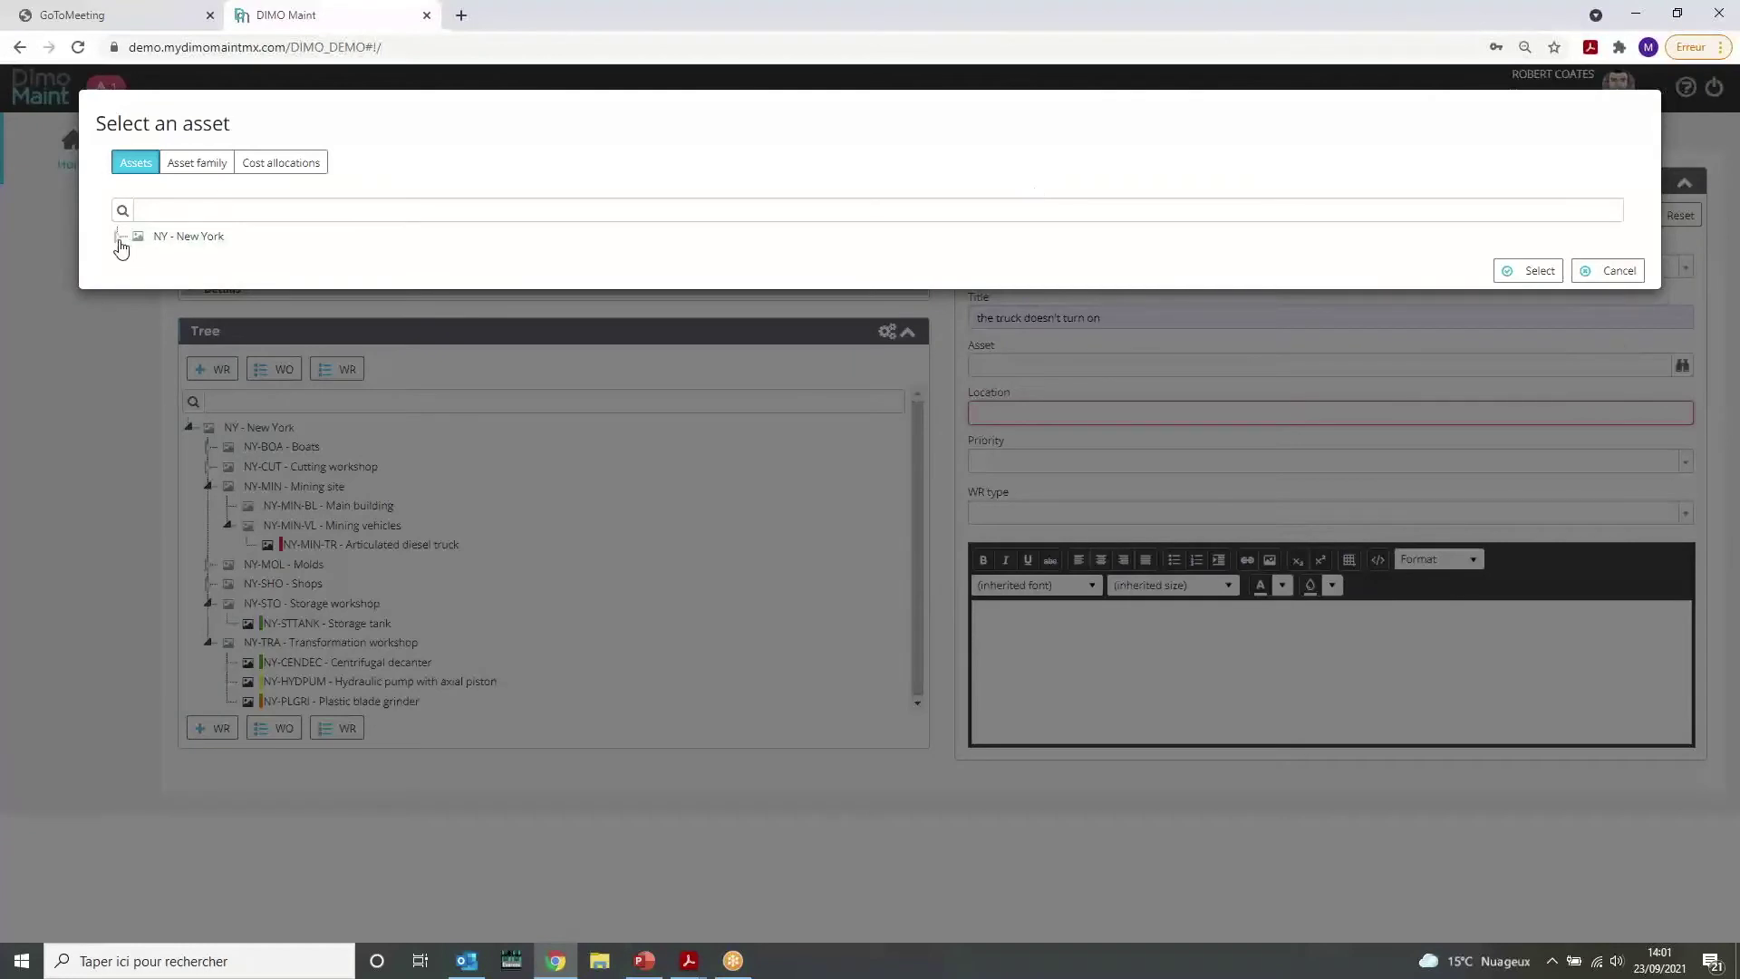
{"action": "left_click", "coordinate": [116, 236]}
{"action": "left_click", "coordinate": [189, 209]}
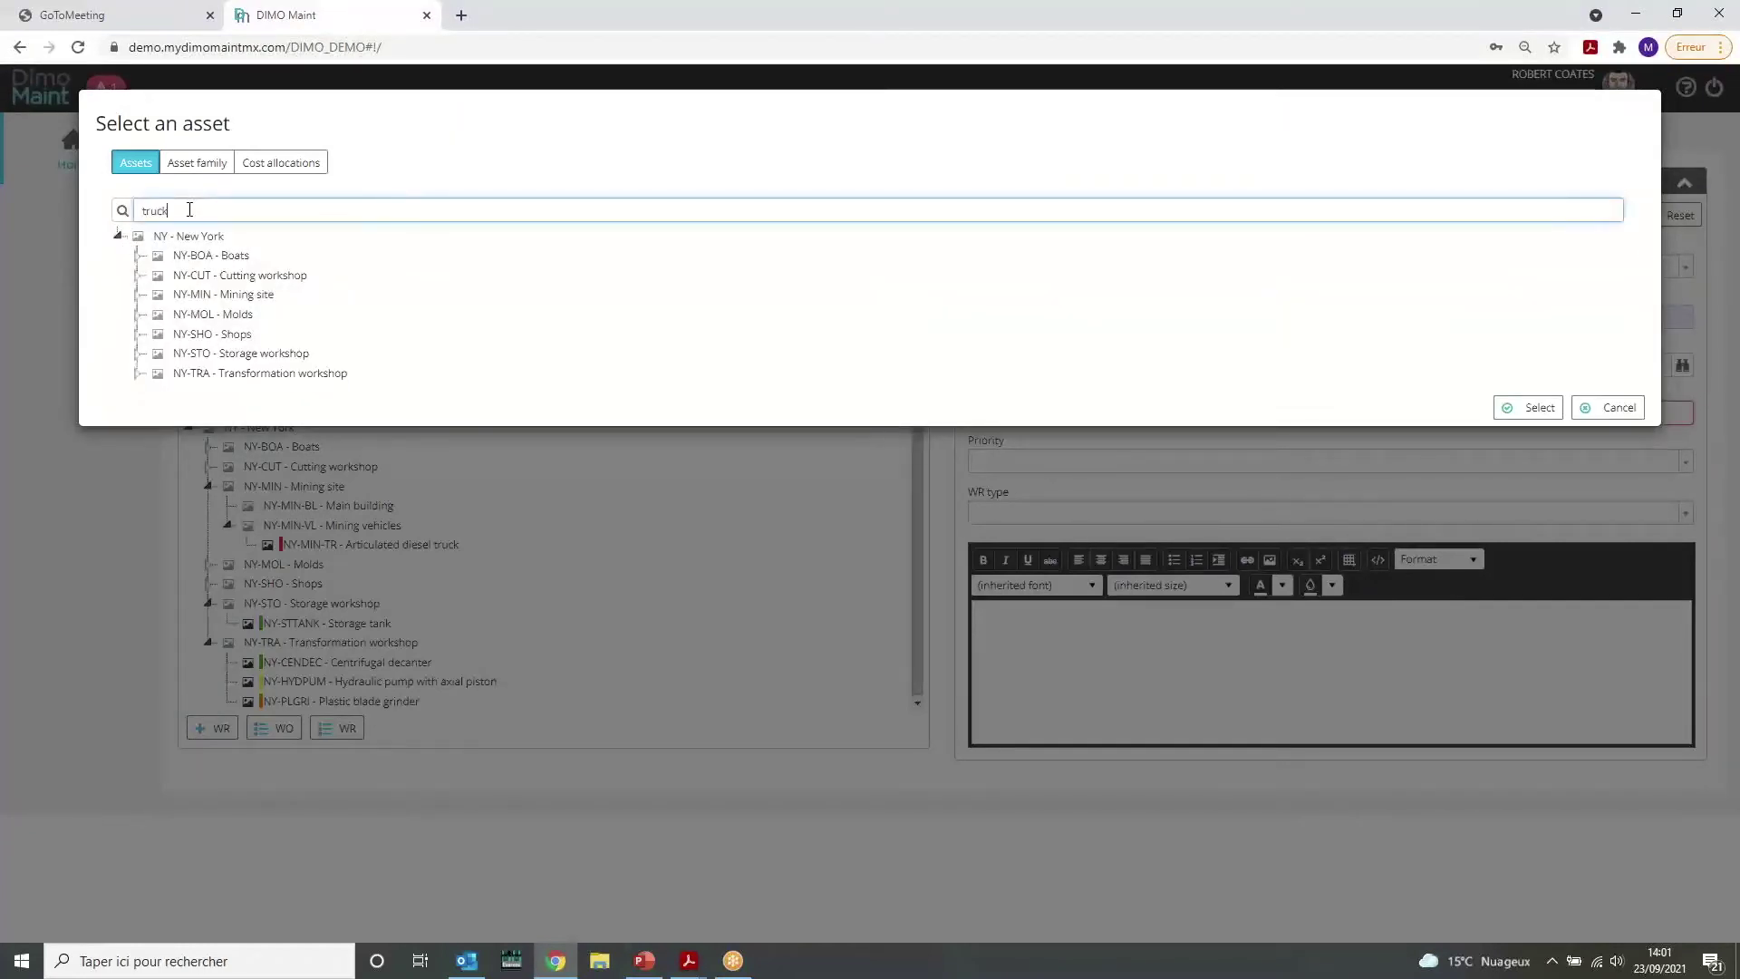
{"action": "left_click", "coordinate": [234, 244]}
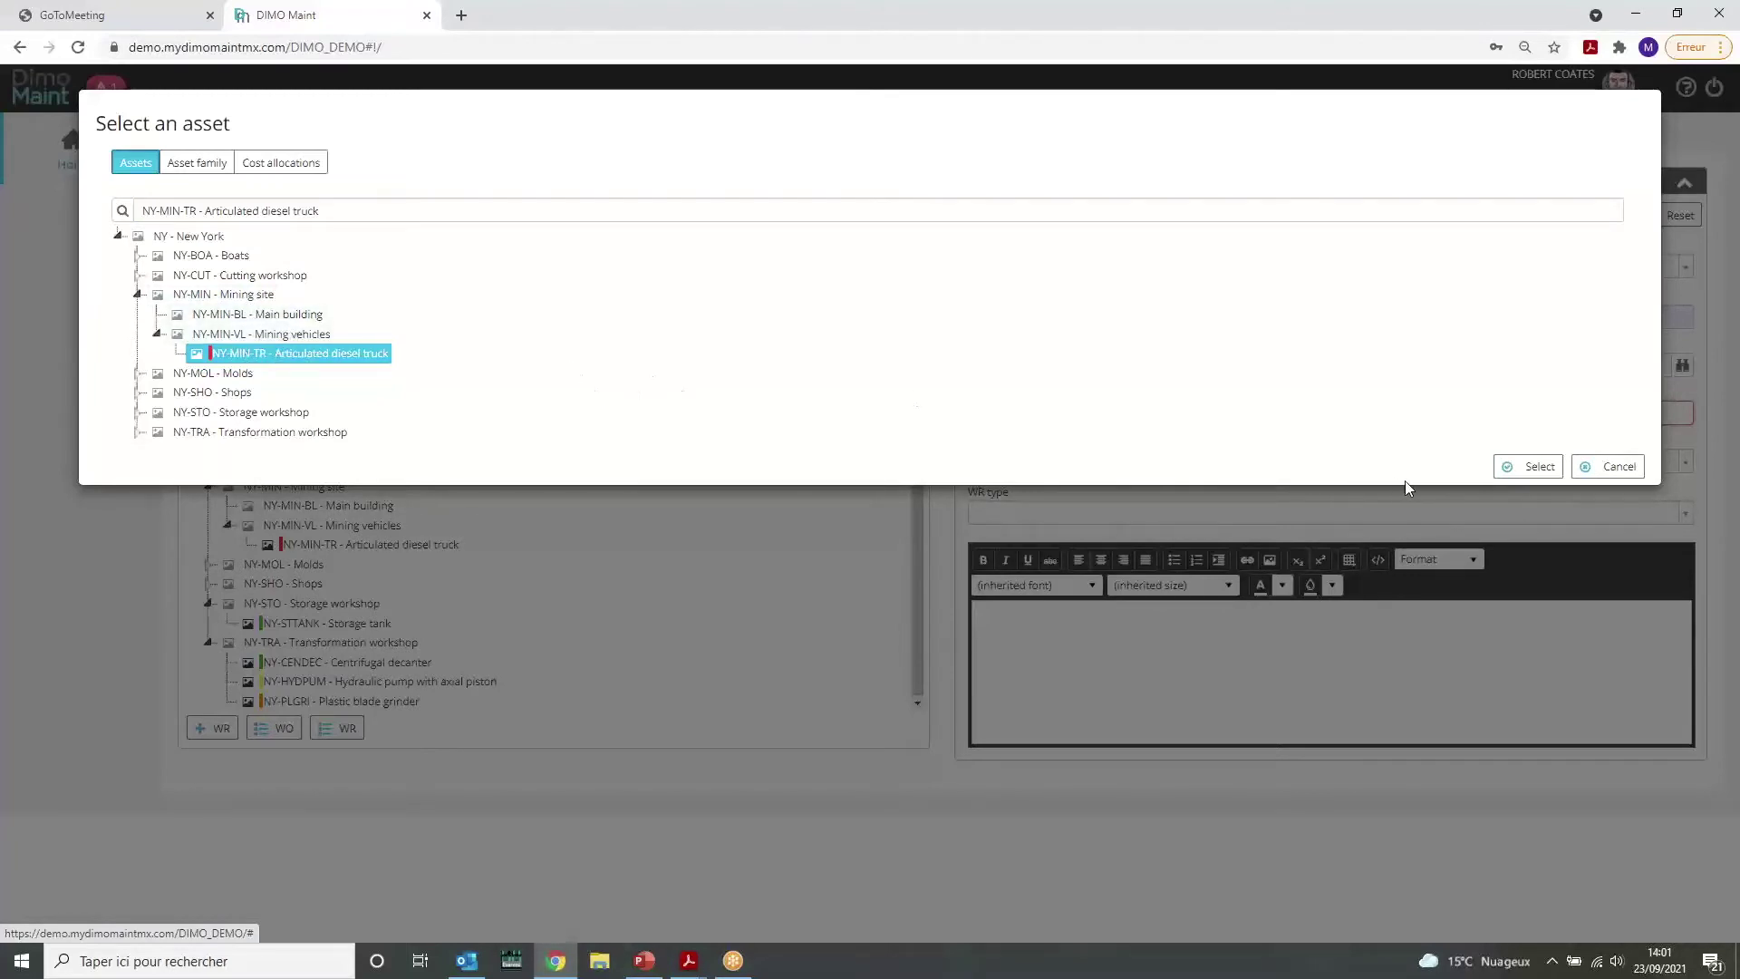
{"action": "left_click", "coordinate": [1509, 468]}
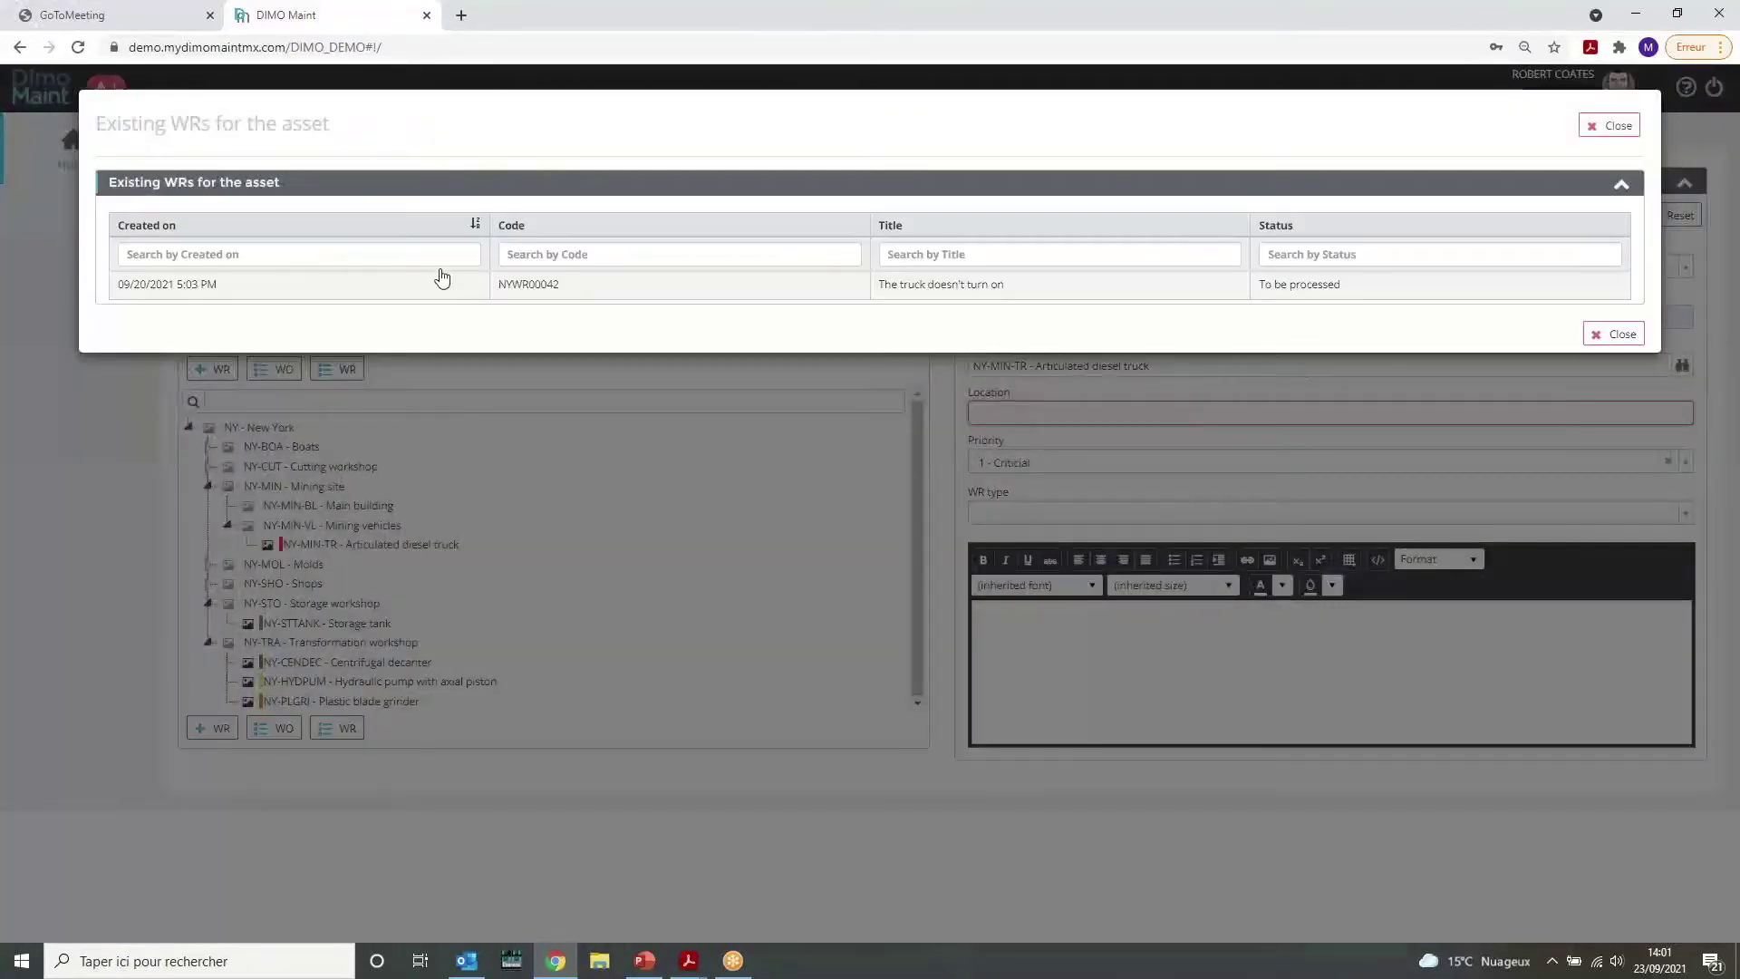
{"action": "left_click_drag", "start_coordinate": [102, 122], "coordinate": [369, 134]}
{"action": "left_click", "coordinate": [369, 135]}
{"action": "left_click", "coordinate": [1612, 128]}
Set the work request's location to "site 1", priority to "1 - Criticial" and WR type to "1 - Reapartion request".
{"action": "left_click", "coordinate": [1113, 414]}
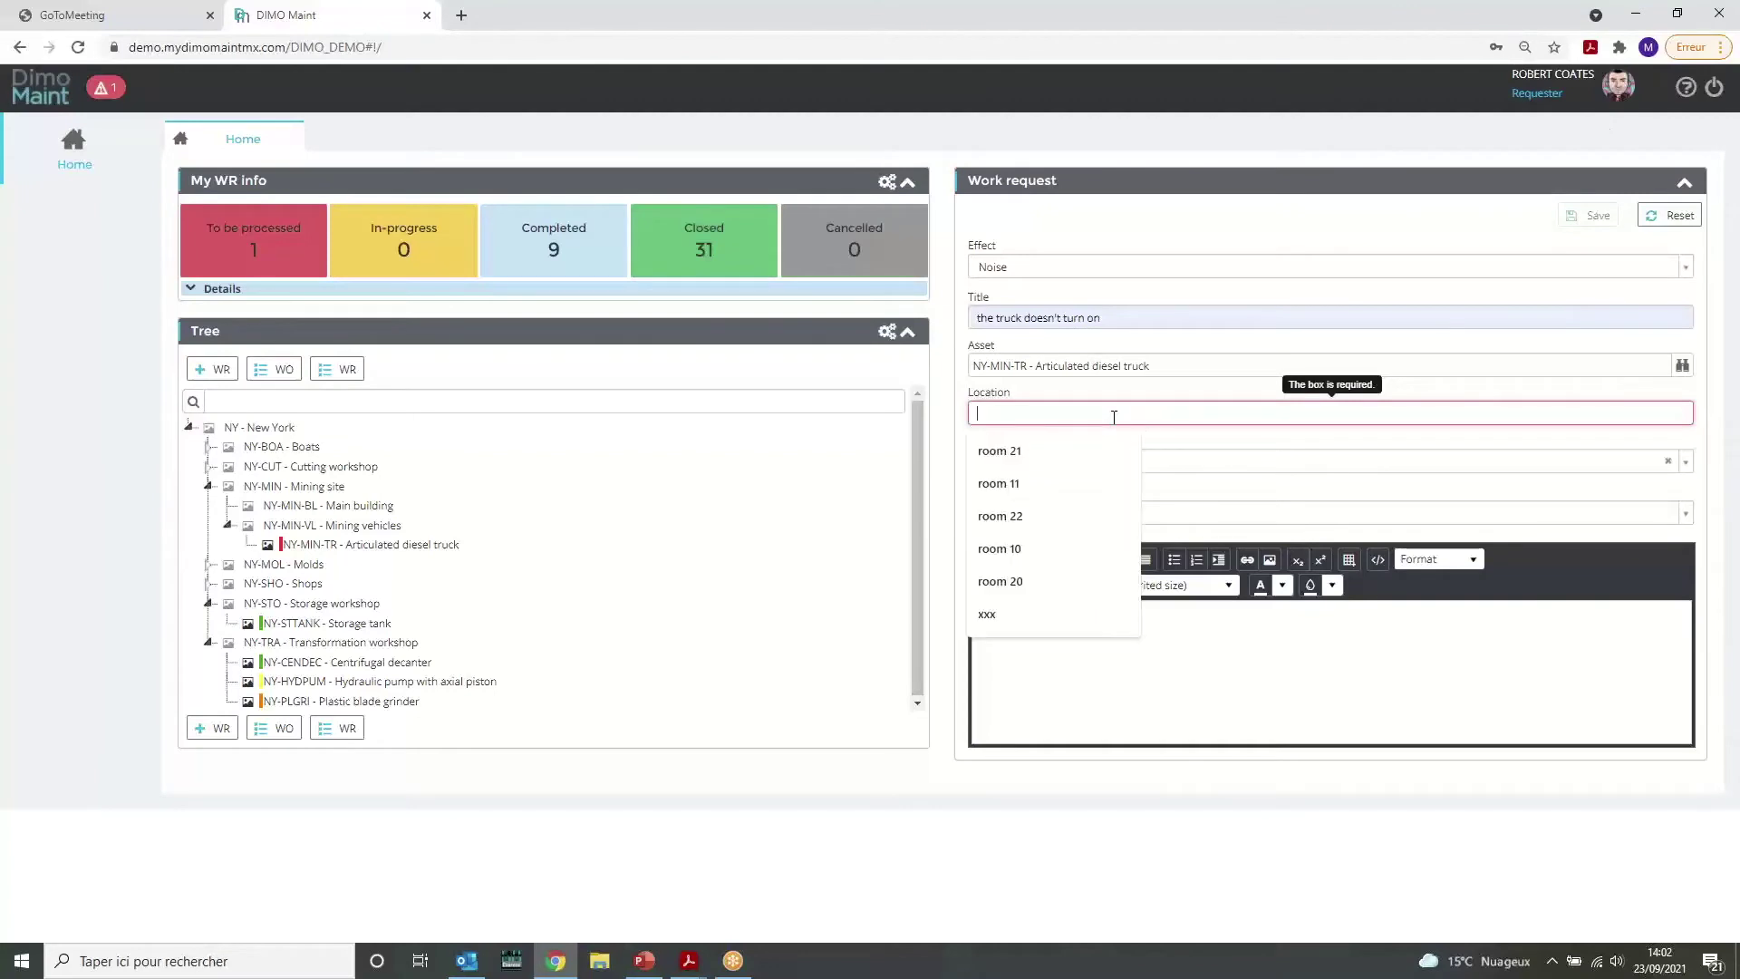
{"action": "type", "text": "site"}
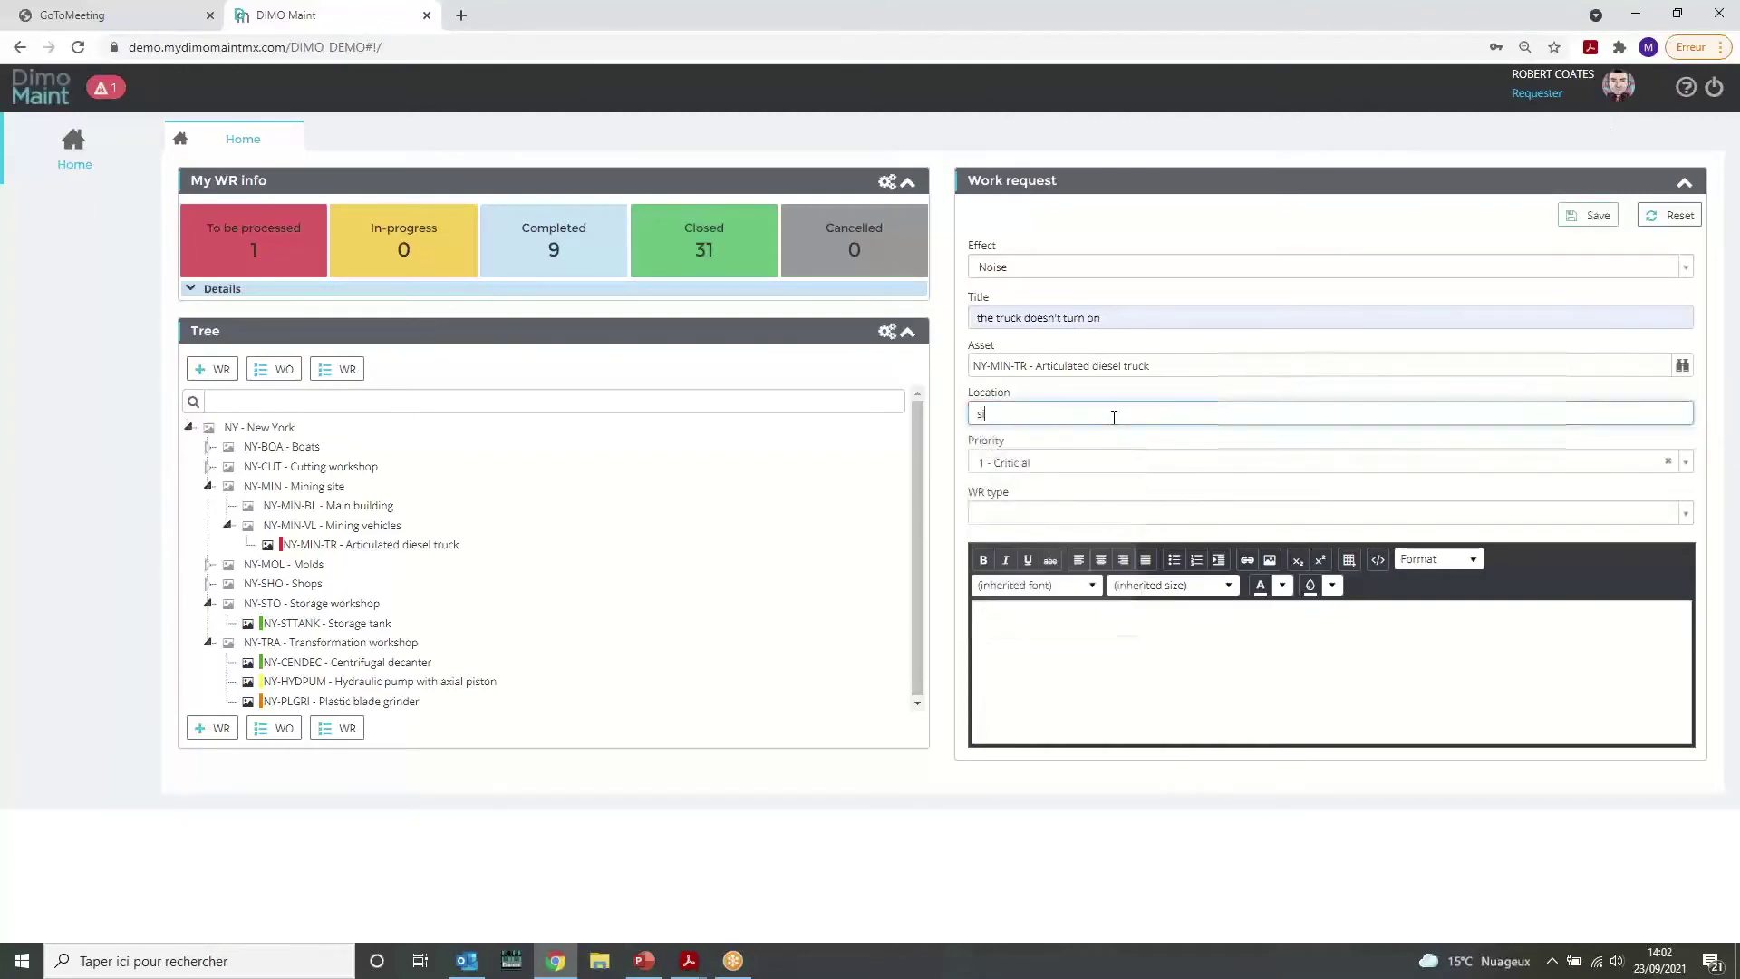
{"action": "left_click", "coordinate": [1099, 465]}
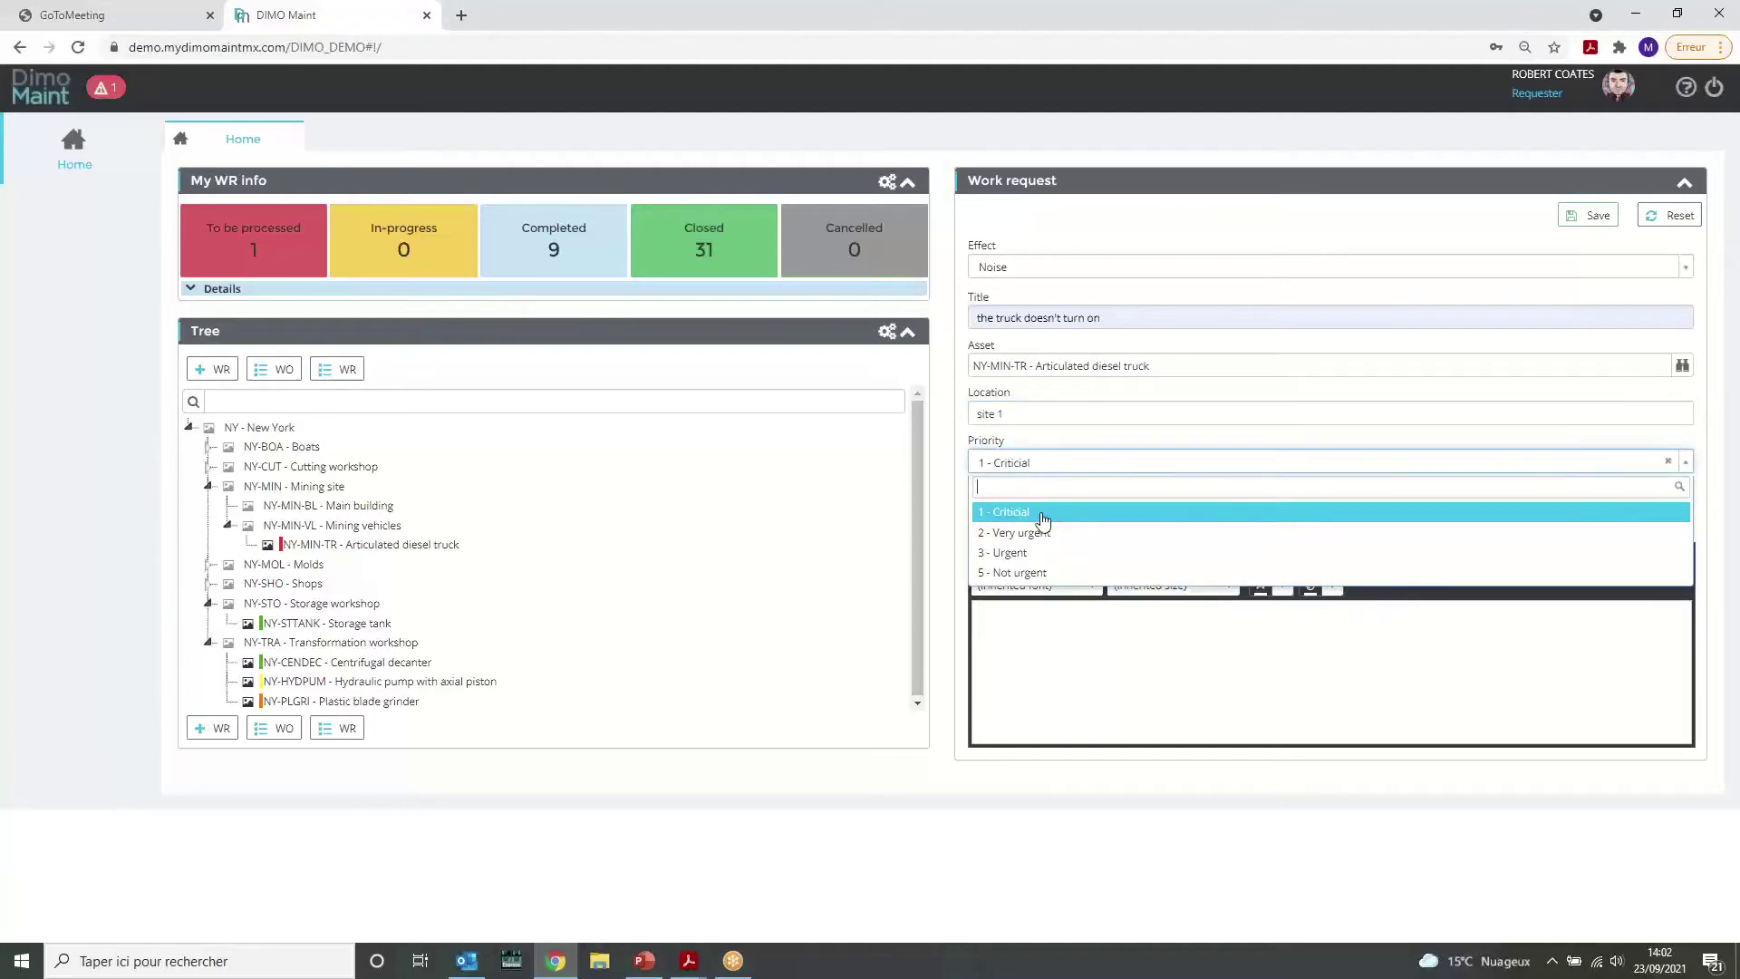
{"action": "left_click", "coordinate": [1043, 518]}
{"action": "left_click", "coordinate": [1025, 512]}
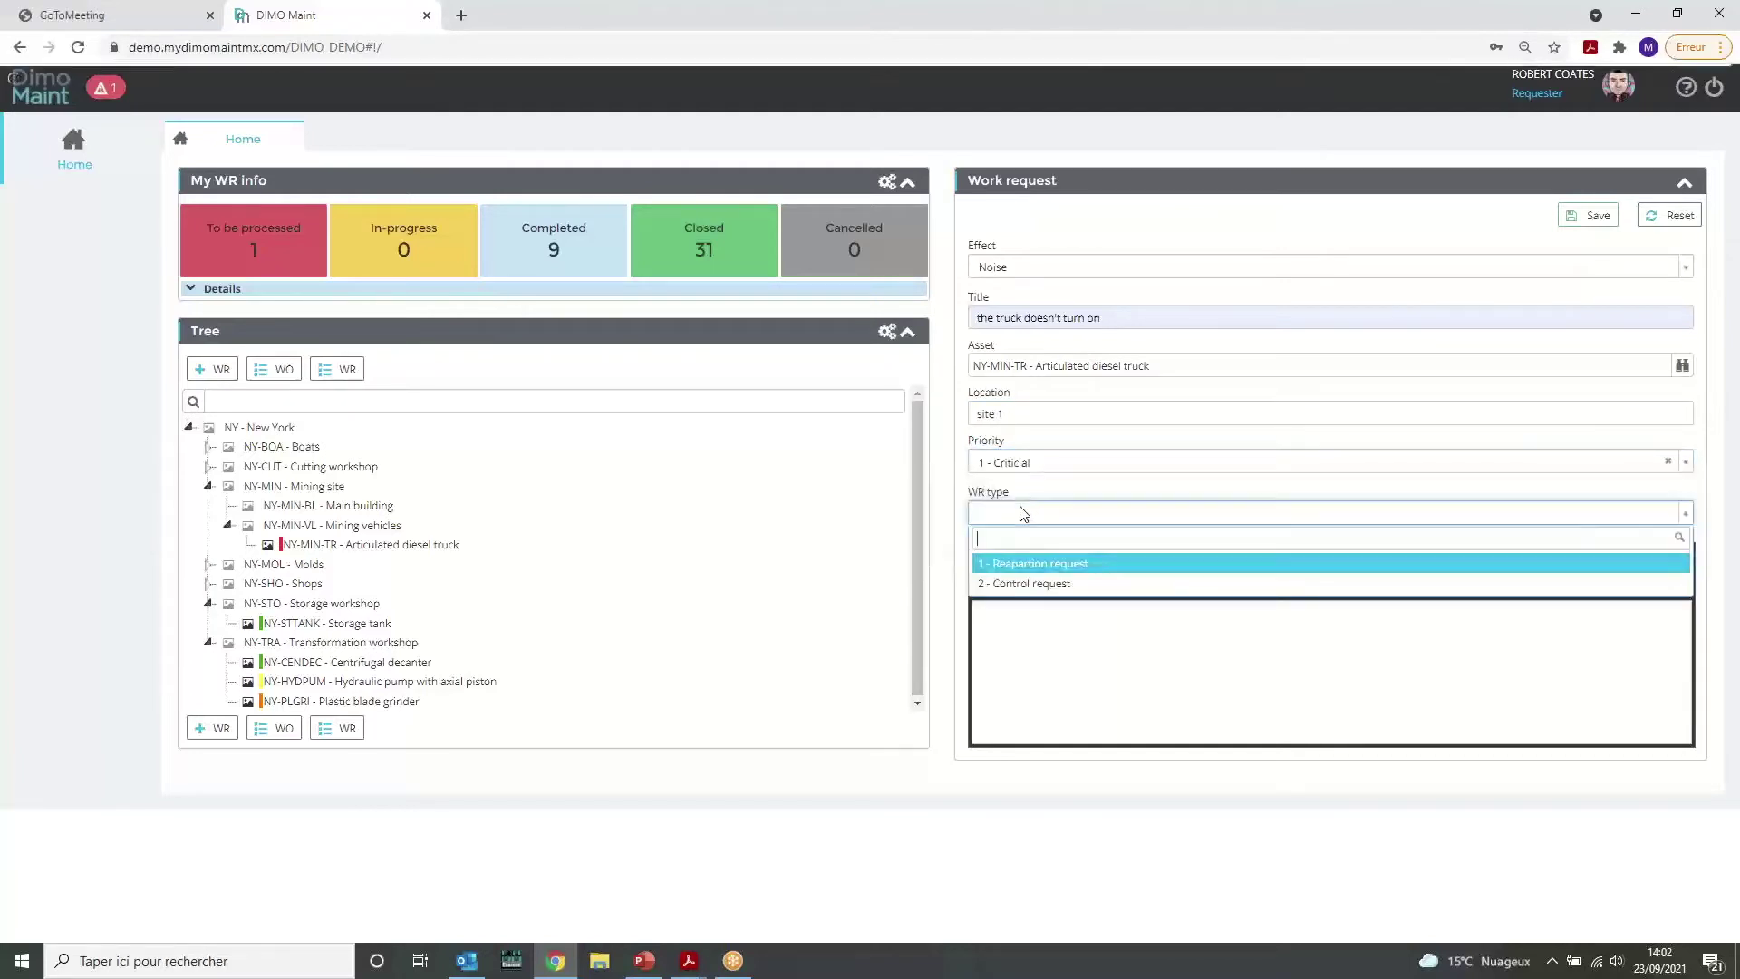
{"action": "left_click", "coordinate": [1030, 566]}
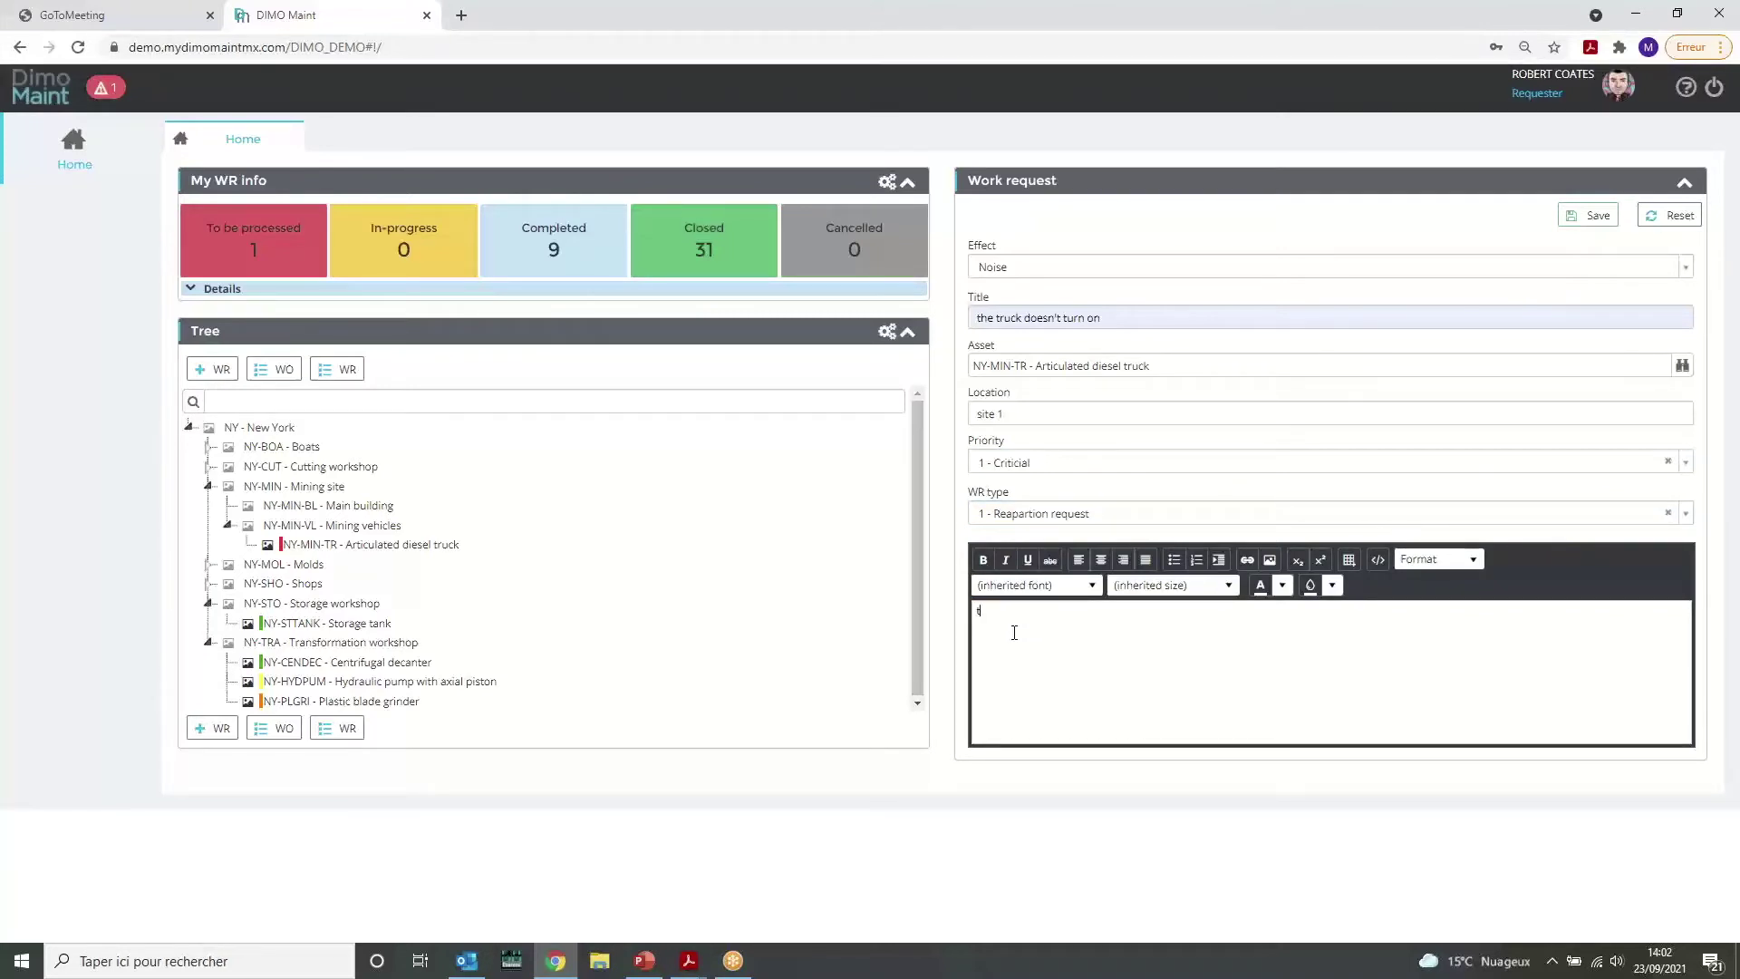
Describe that the truck is not working and making some noise, and save the work request.
{"action": "type", "text": "k is not working and making some noise"}
{"action": "left_click", "coordinate": [1584, 215]}
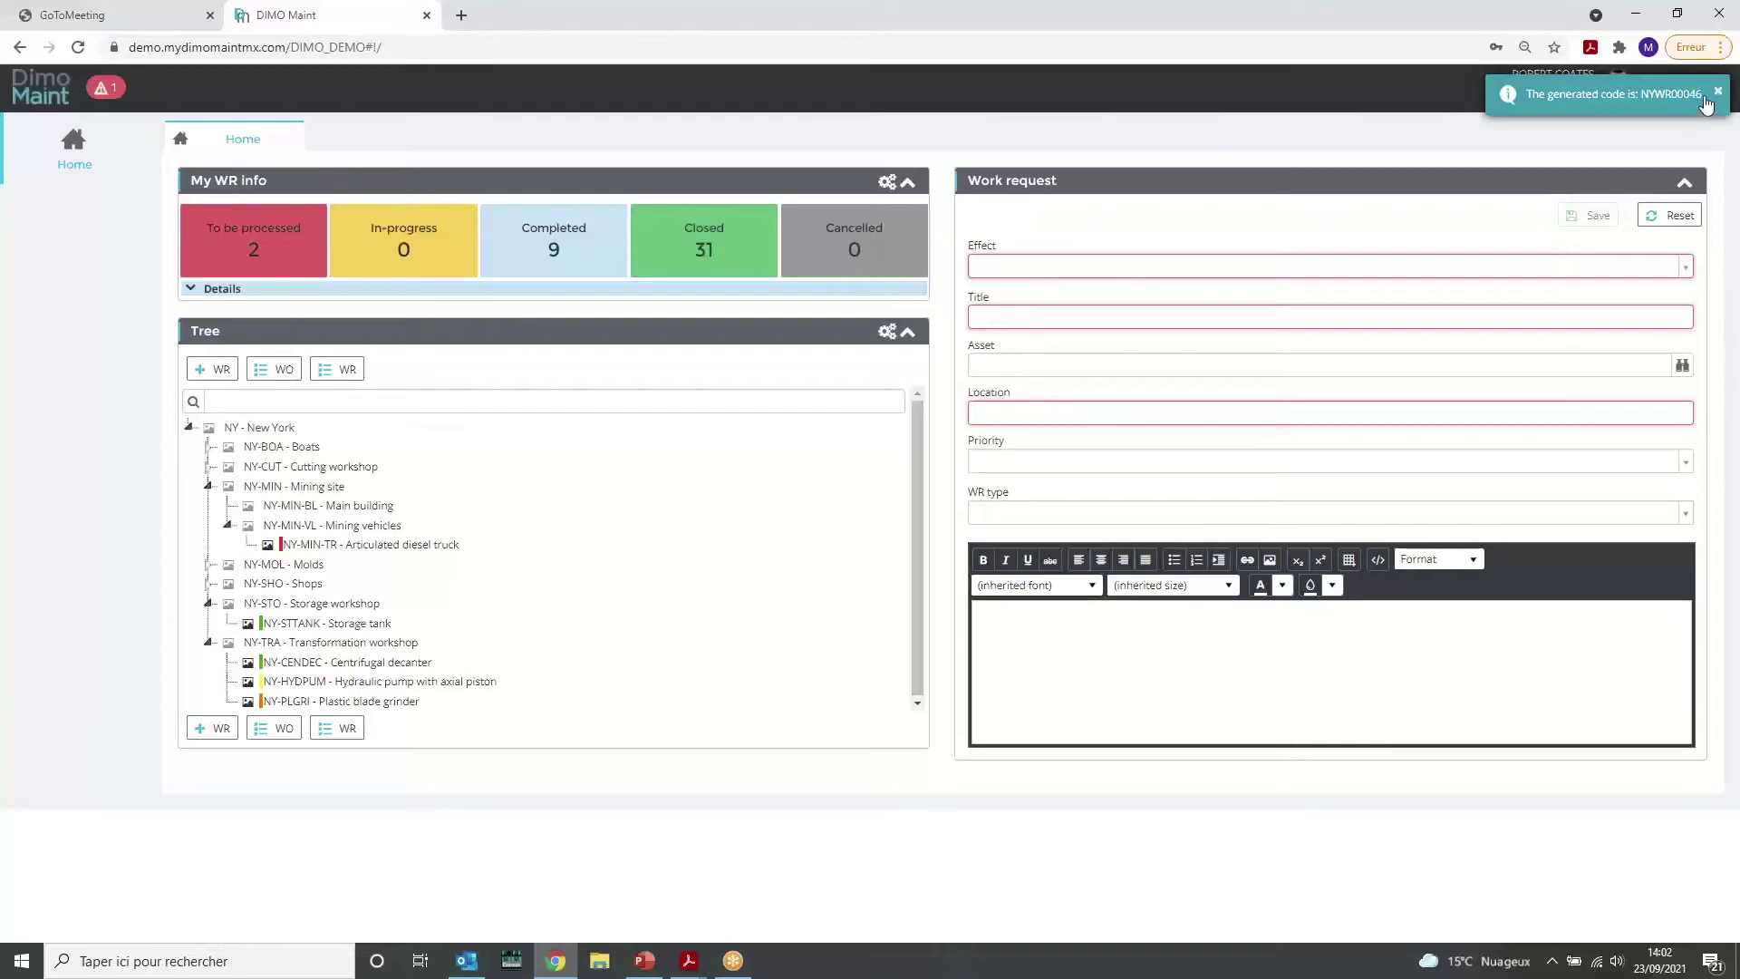
{"action": "left_click", "coordinate": [1719, 98]}
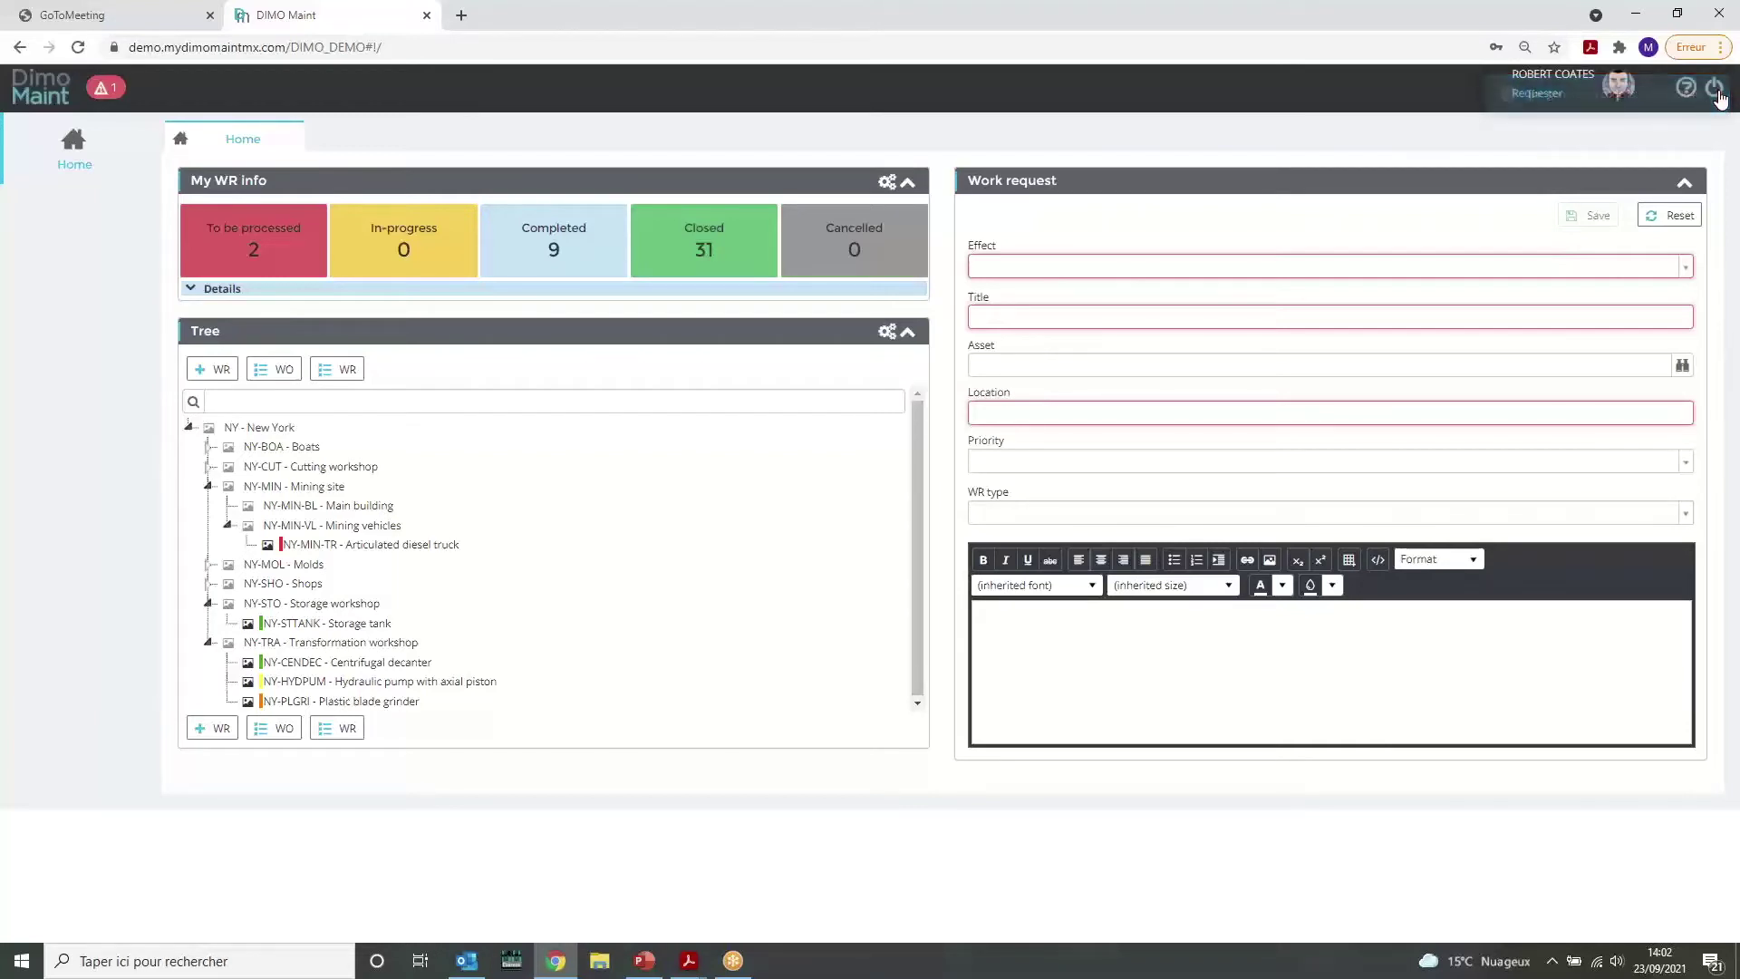
Log out of the requester account and log in as the supervisor with the account password, dismissing the browser's password update offer.
{"action": "left_click", "coordinate": [1716, 88]}
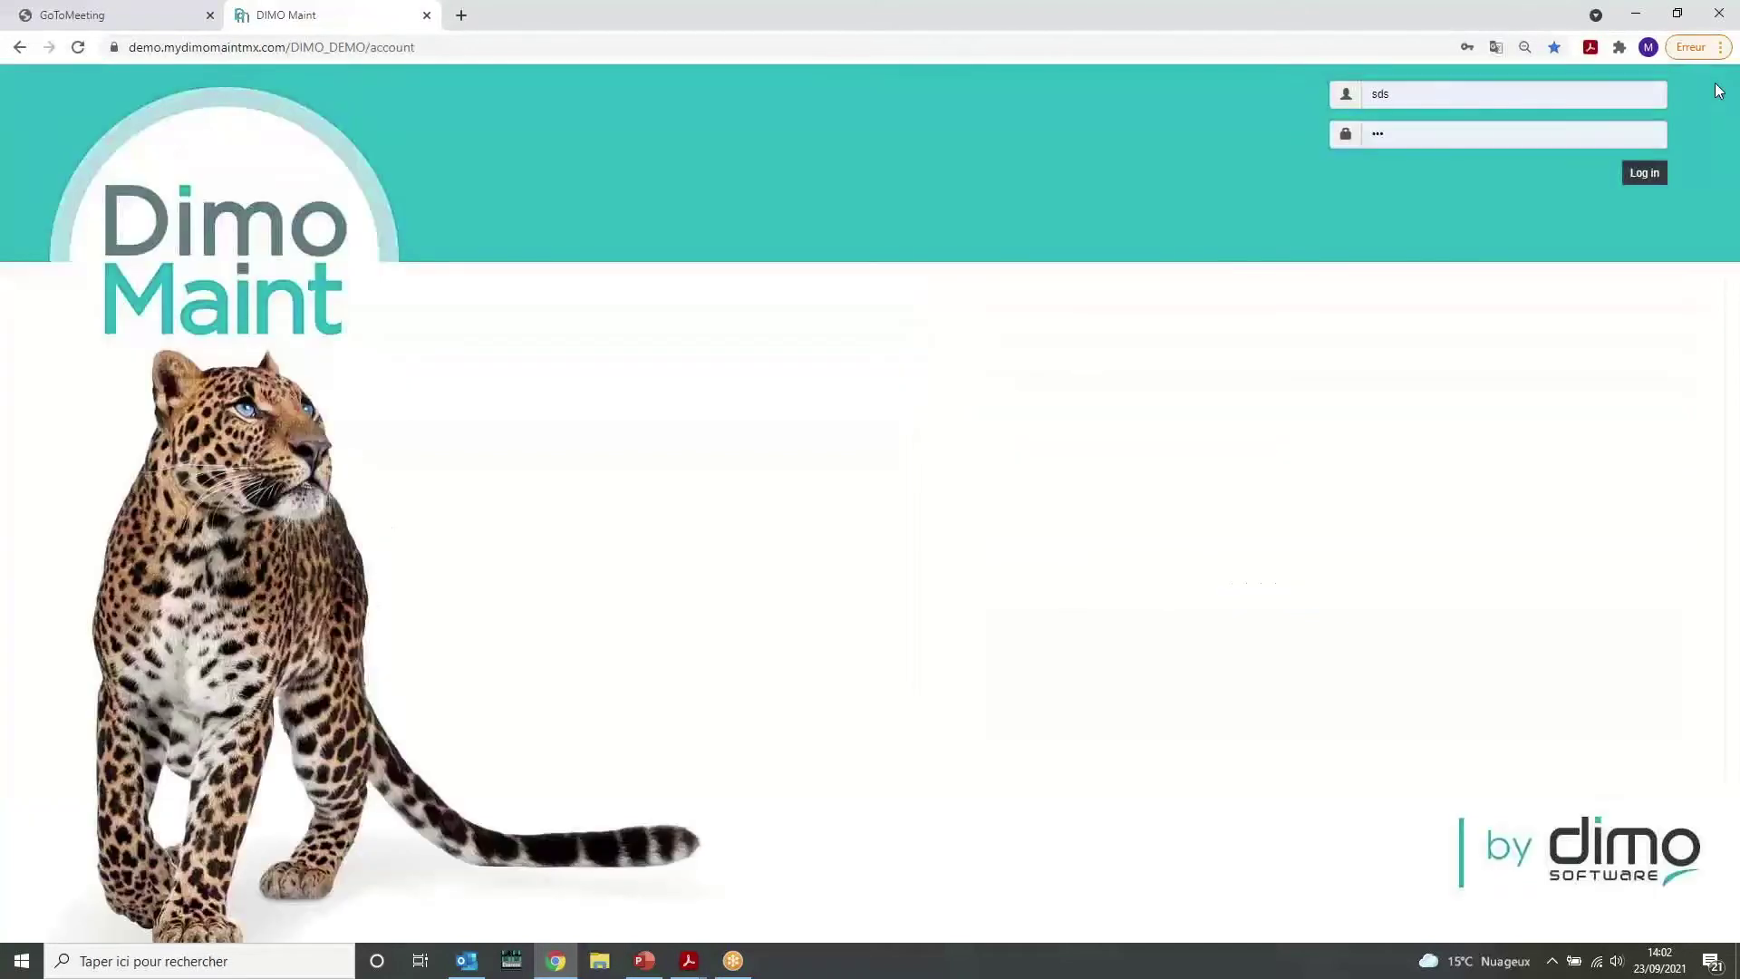
{"action": "left_click", "coordinate": [1395, 134]}
{"action": "type", "text": "•••"}
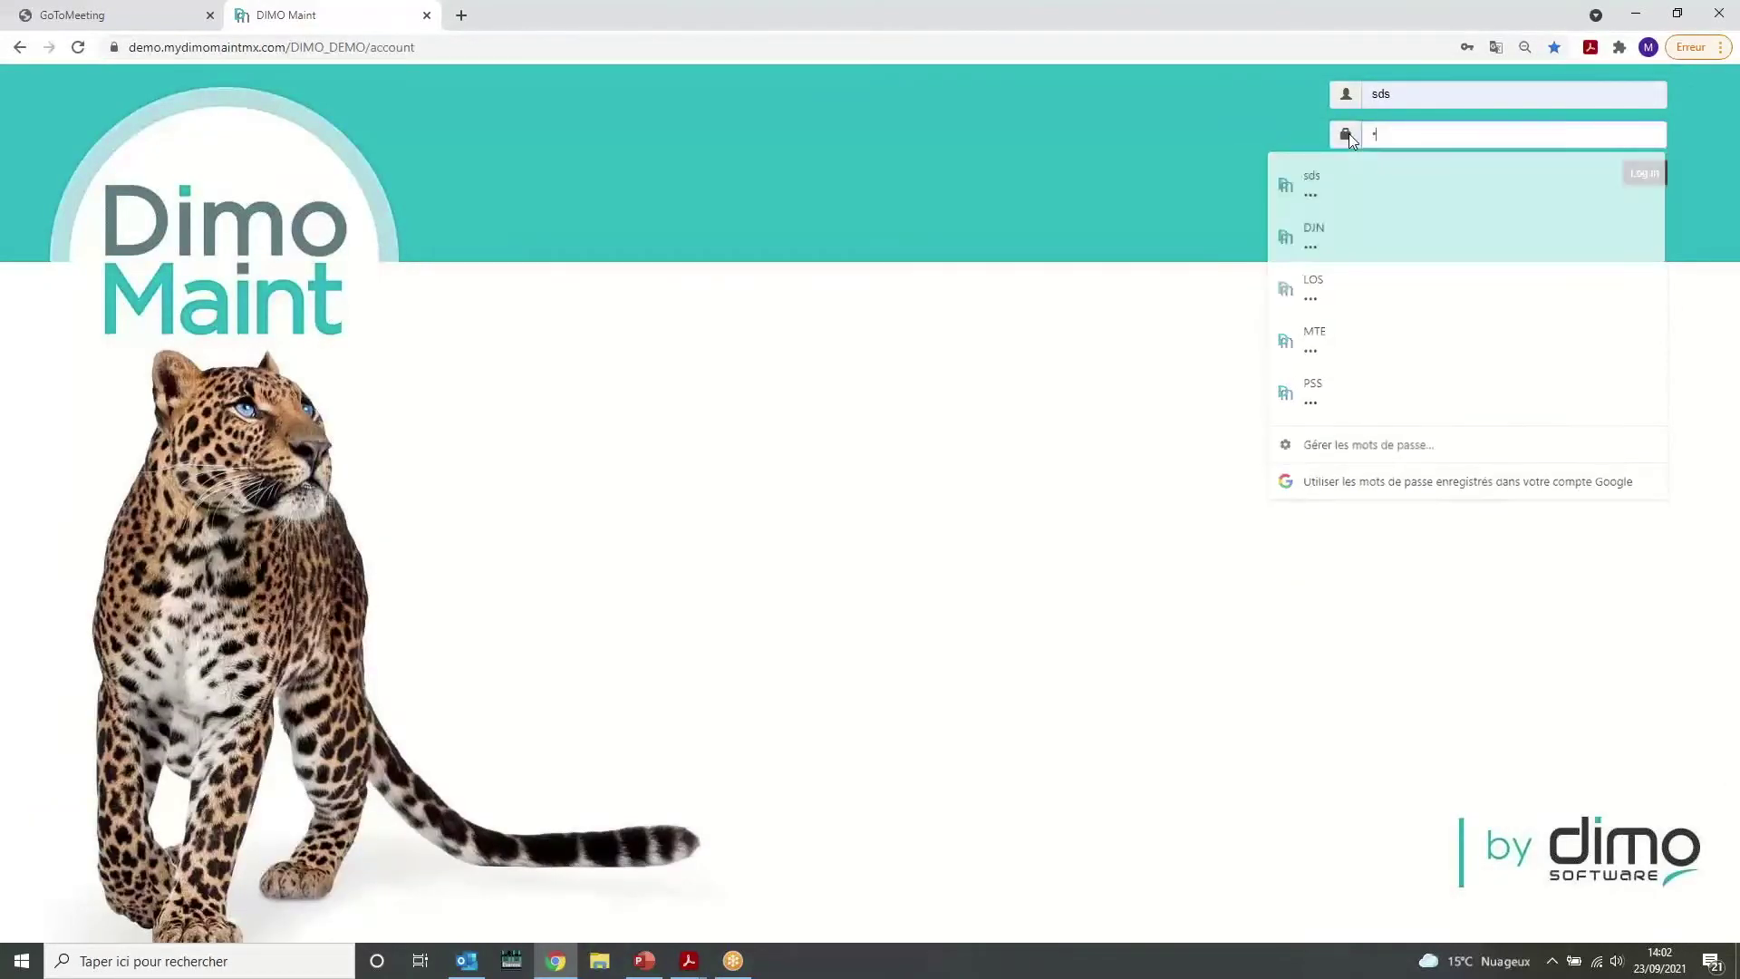
{"action": "type", "text": "••"}
{"action": "key", "text": "Return"}
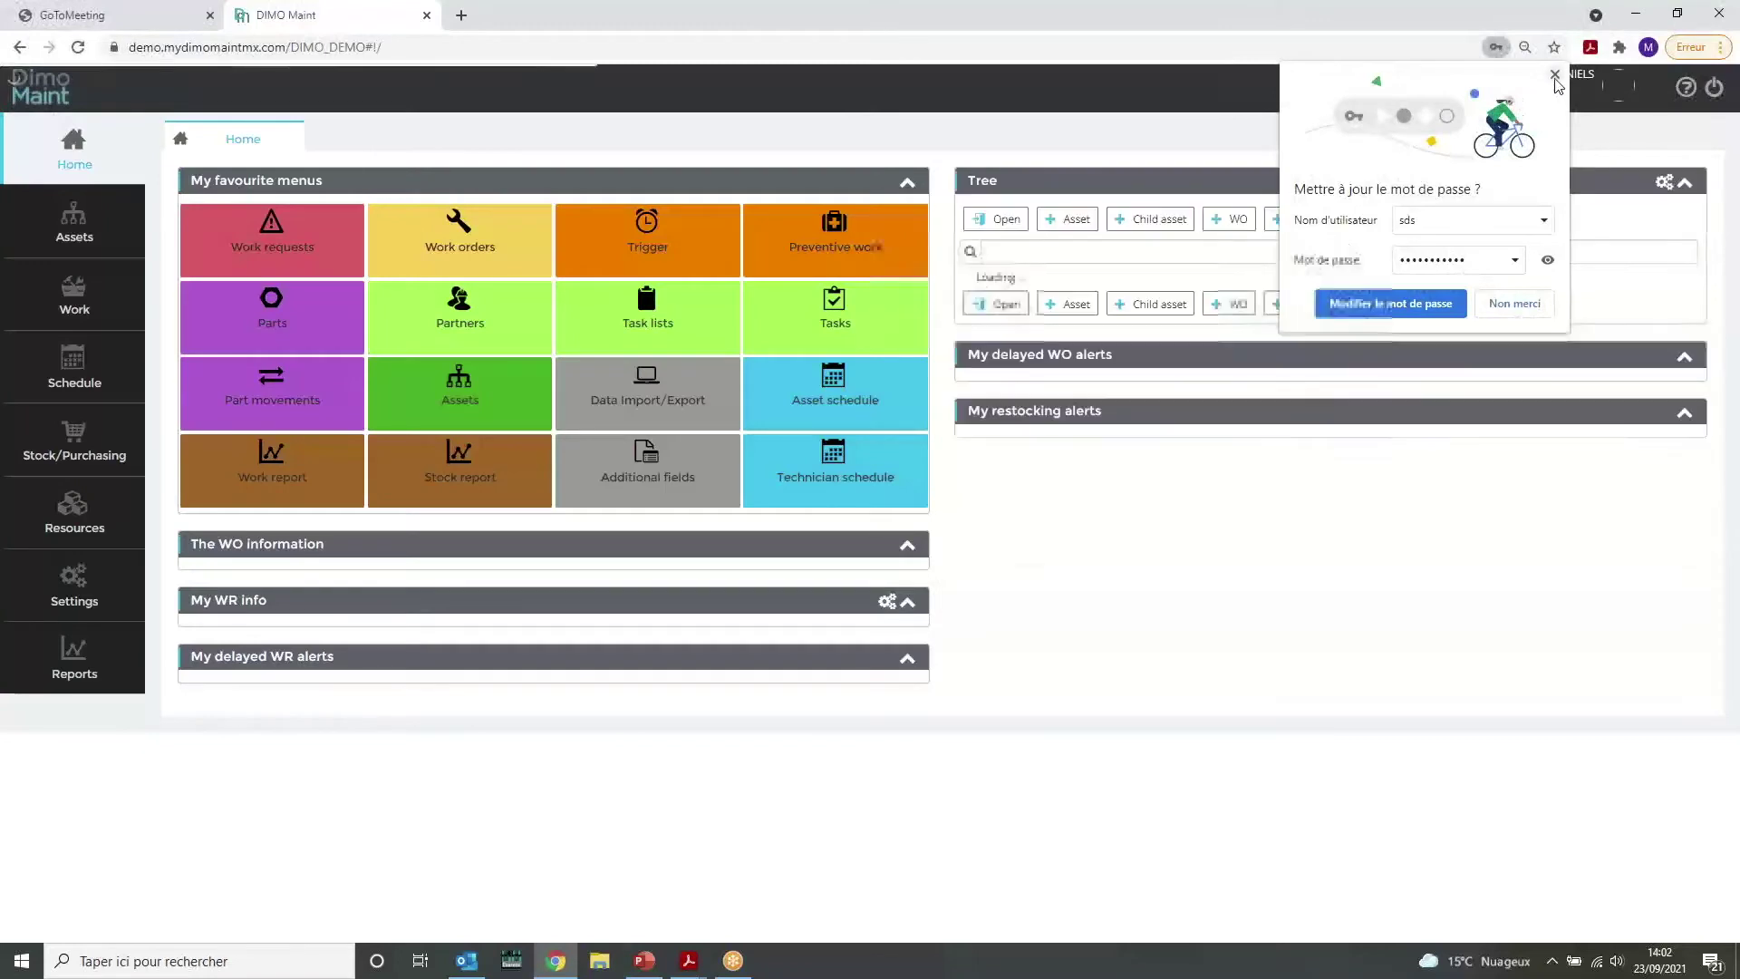
{"action": "left_click", "coordinate": [1554, 75]}
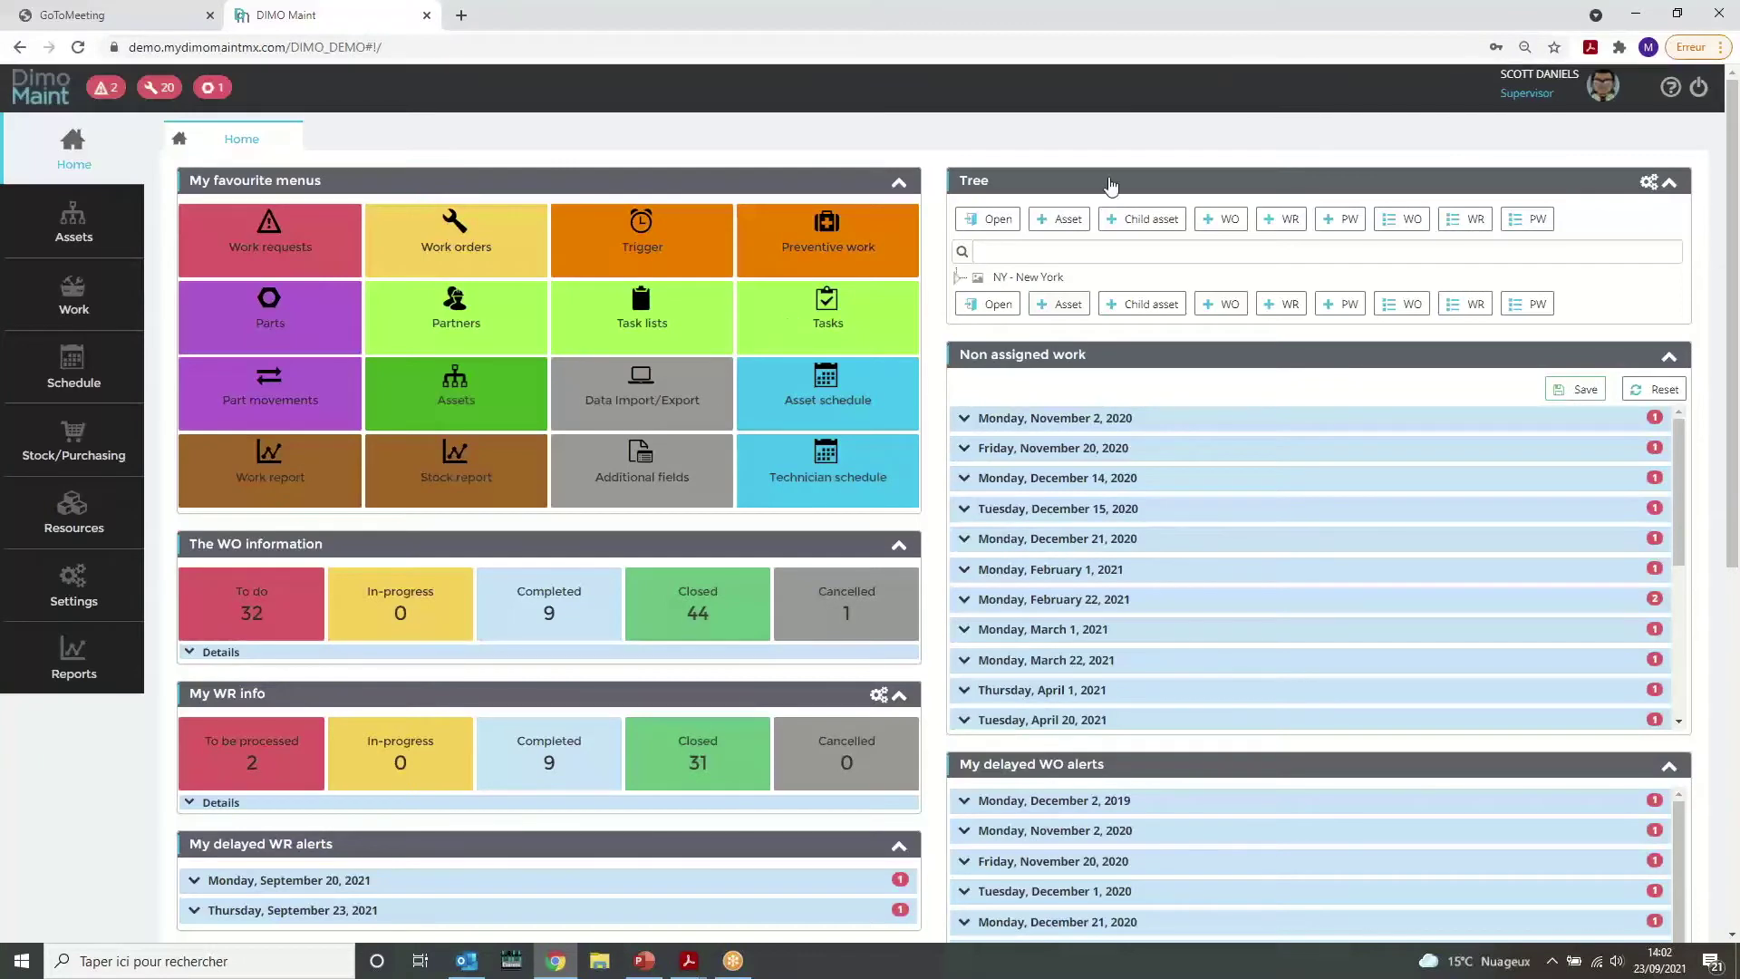
View the supervisor account's profile options, including the DIMO Maint App configuration entry.
{"action": "left_click", "coordinate": [1603, 92]}
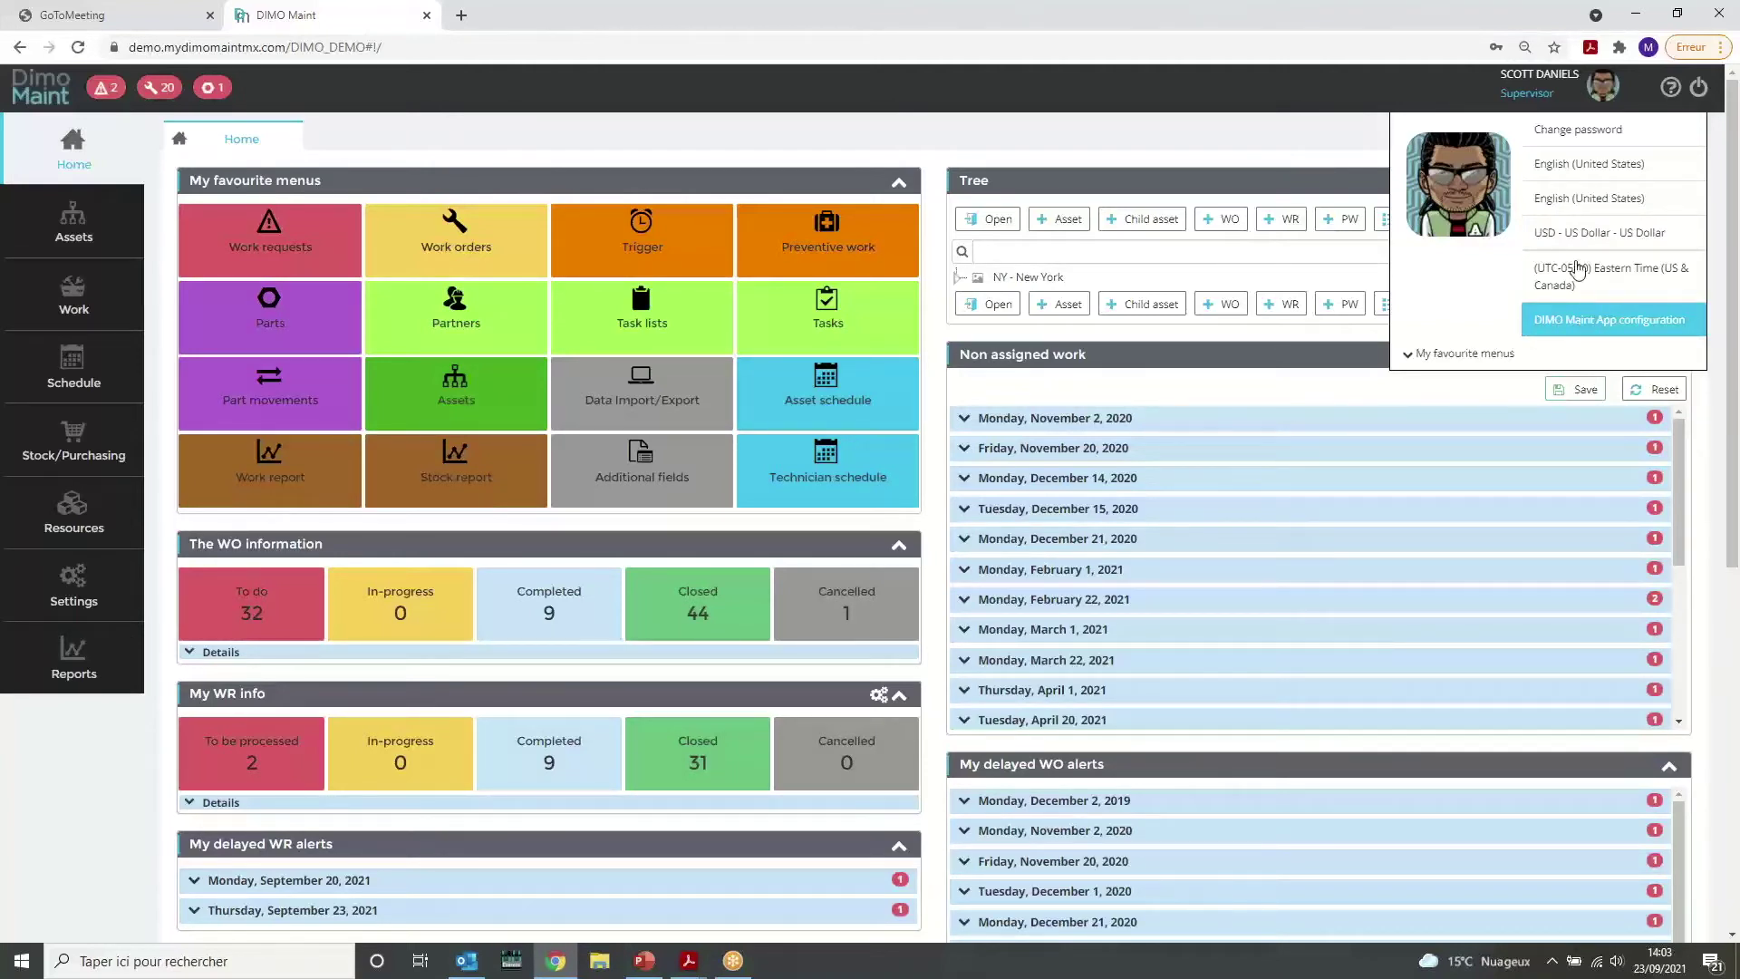
{"action": "left_click", "coordinate": [1611, 82]}
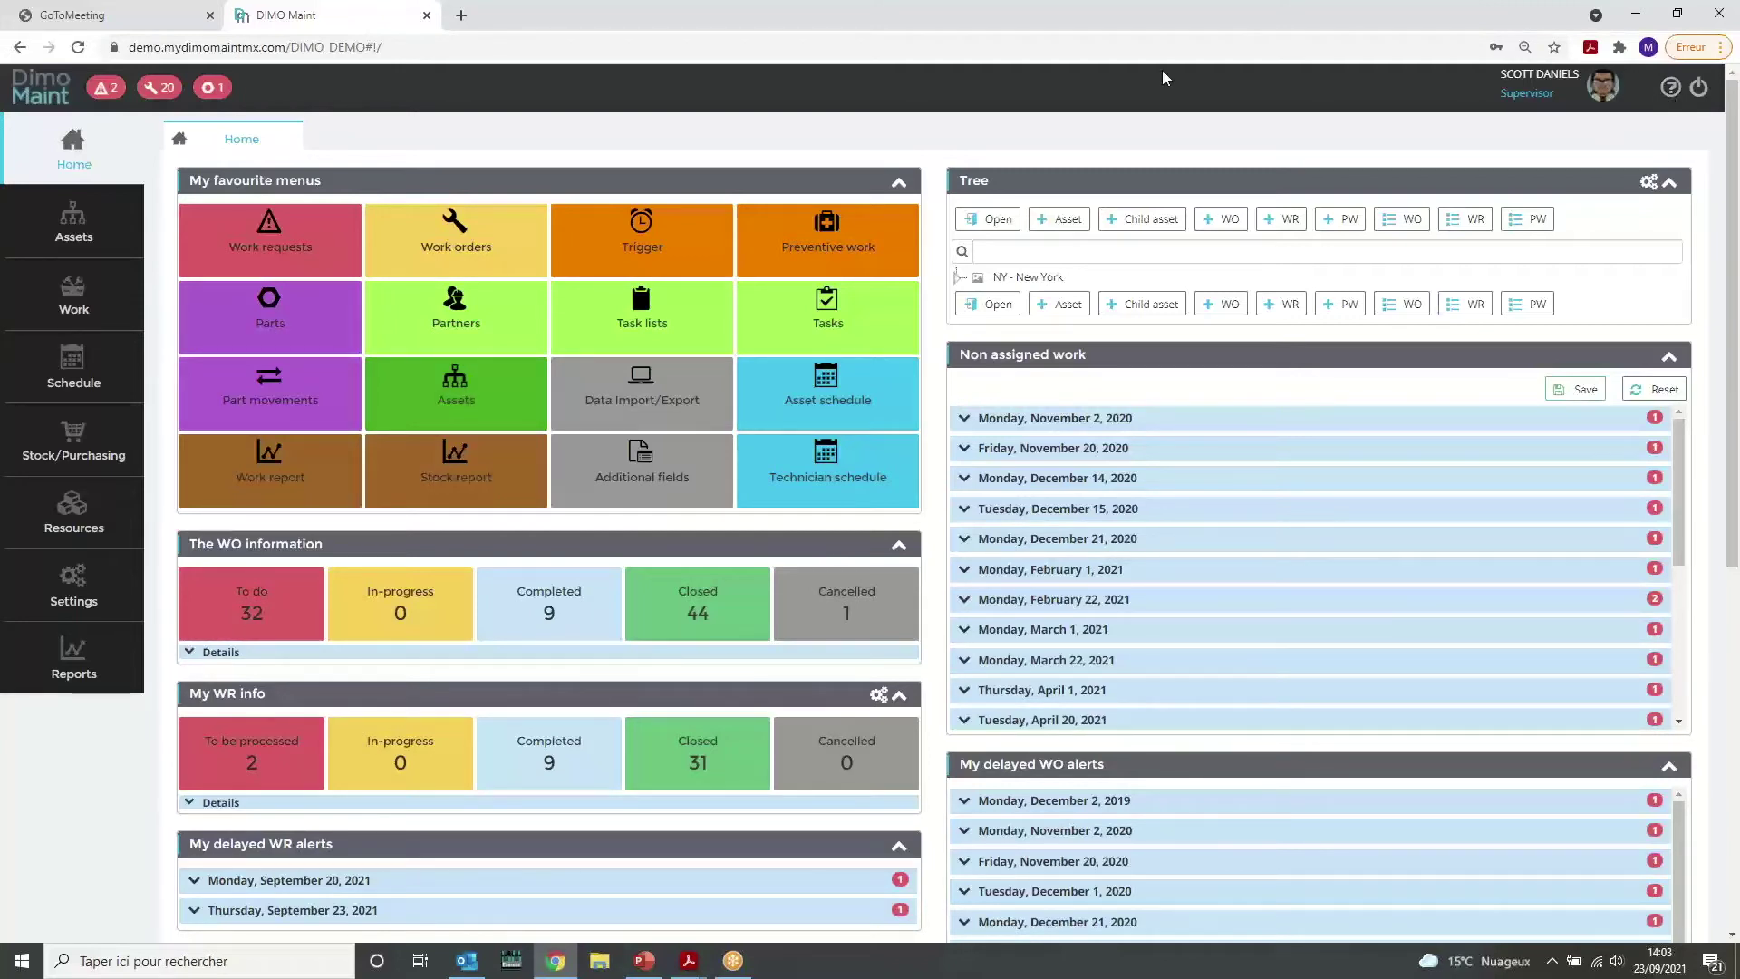
Consult the online help topics on creating and duplicating an asset, and return to the supervisor home page.
{"action": "left_click", "coordinate": [1668, 90]}
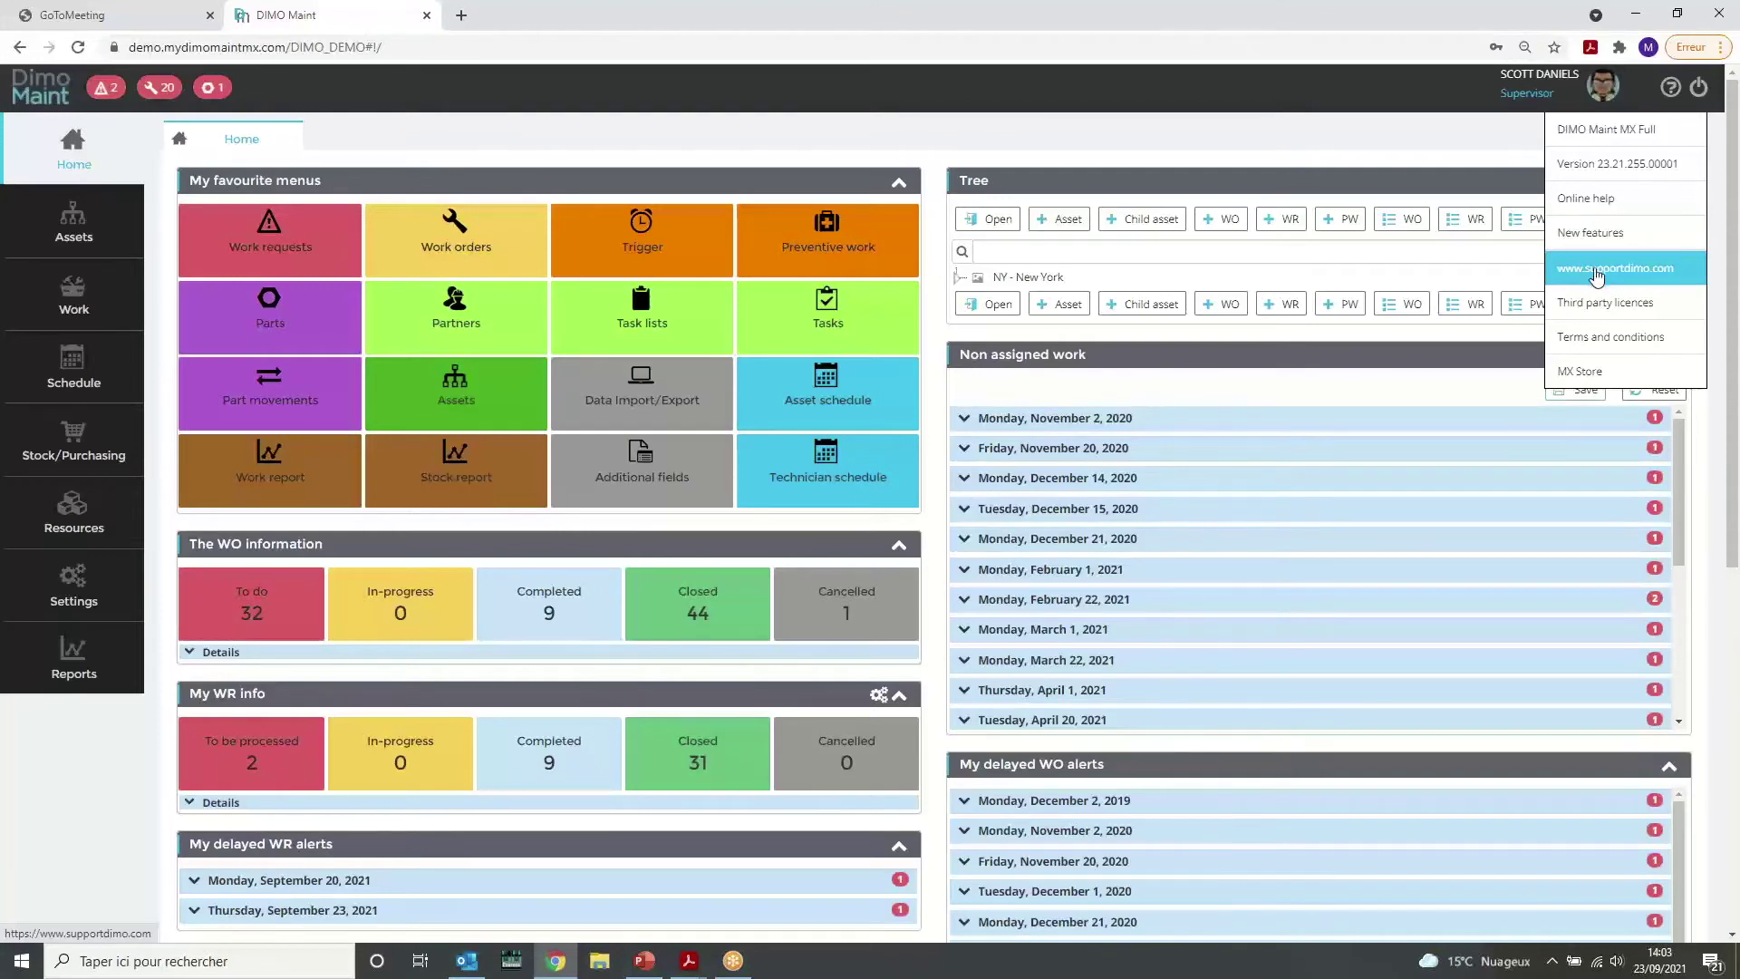
{"action": "left_click", "coordinate": [1581, 203]}
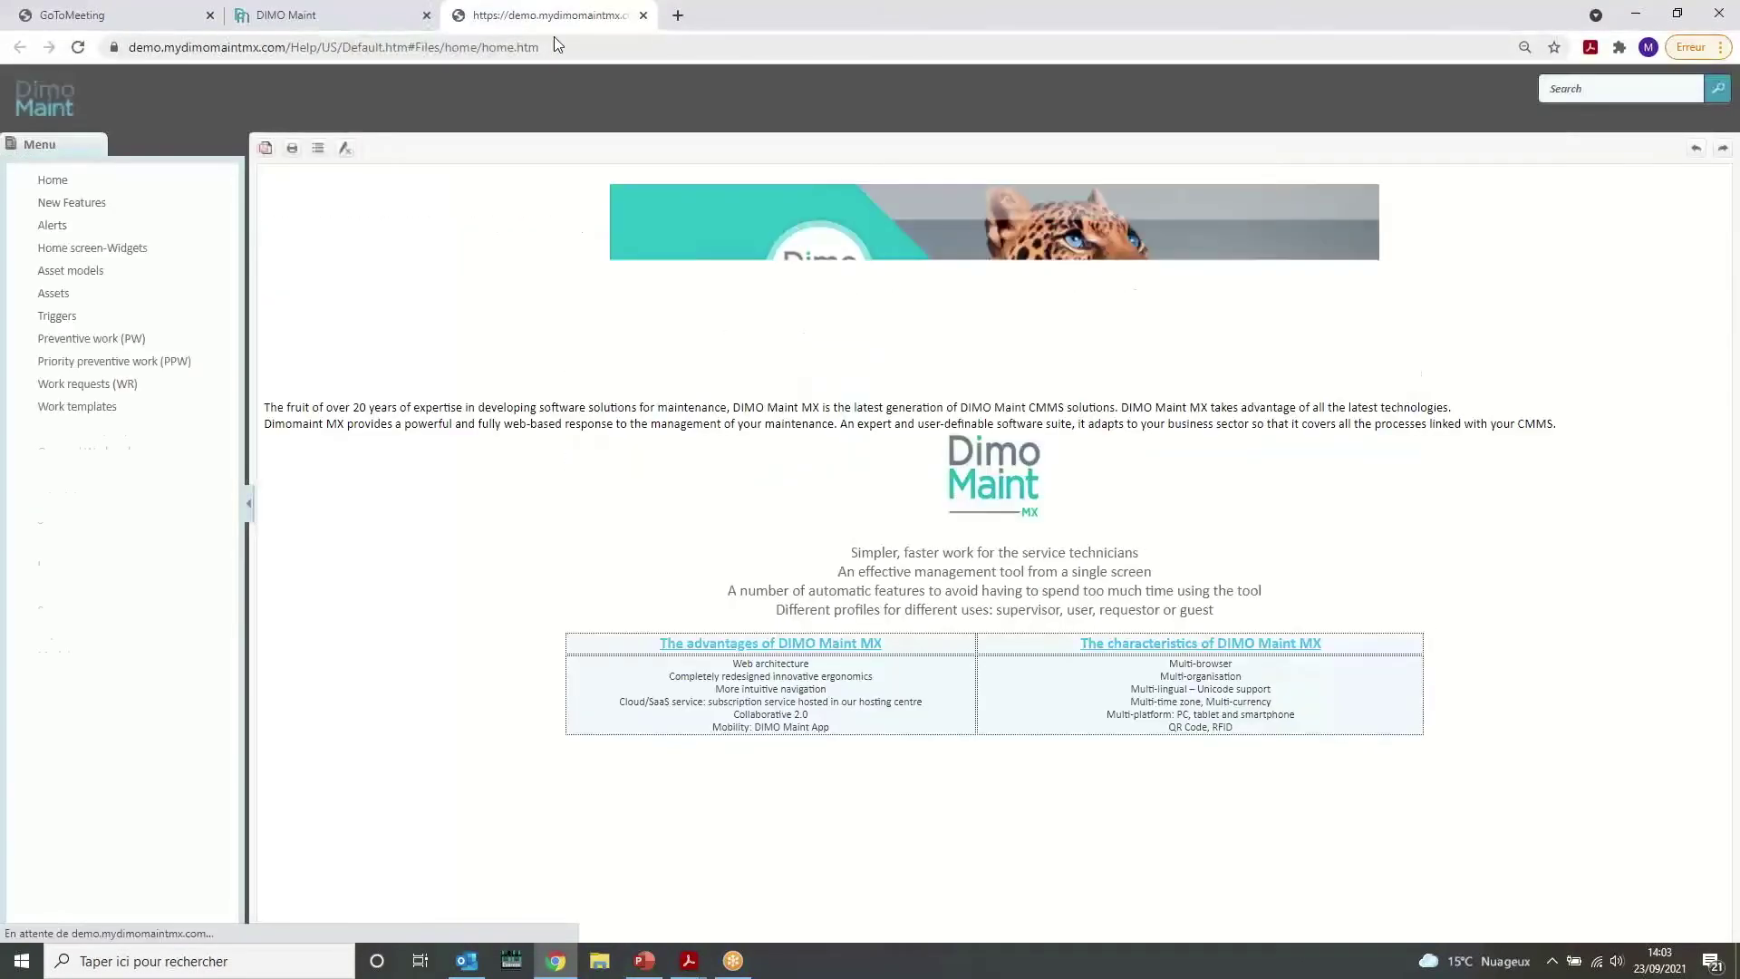
{"action": "left_click", "coordinate": [40, 295]}
{"action": "left_click", "coordinate": [54, 317]}
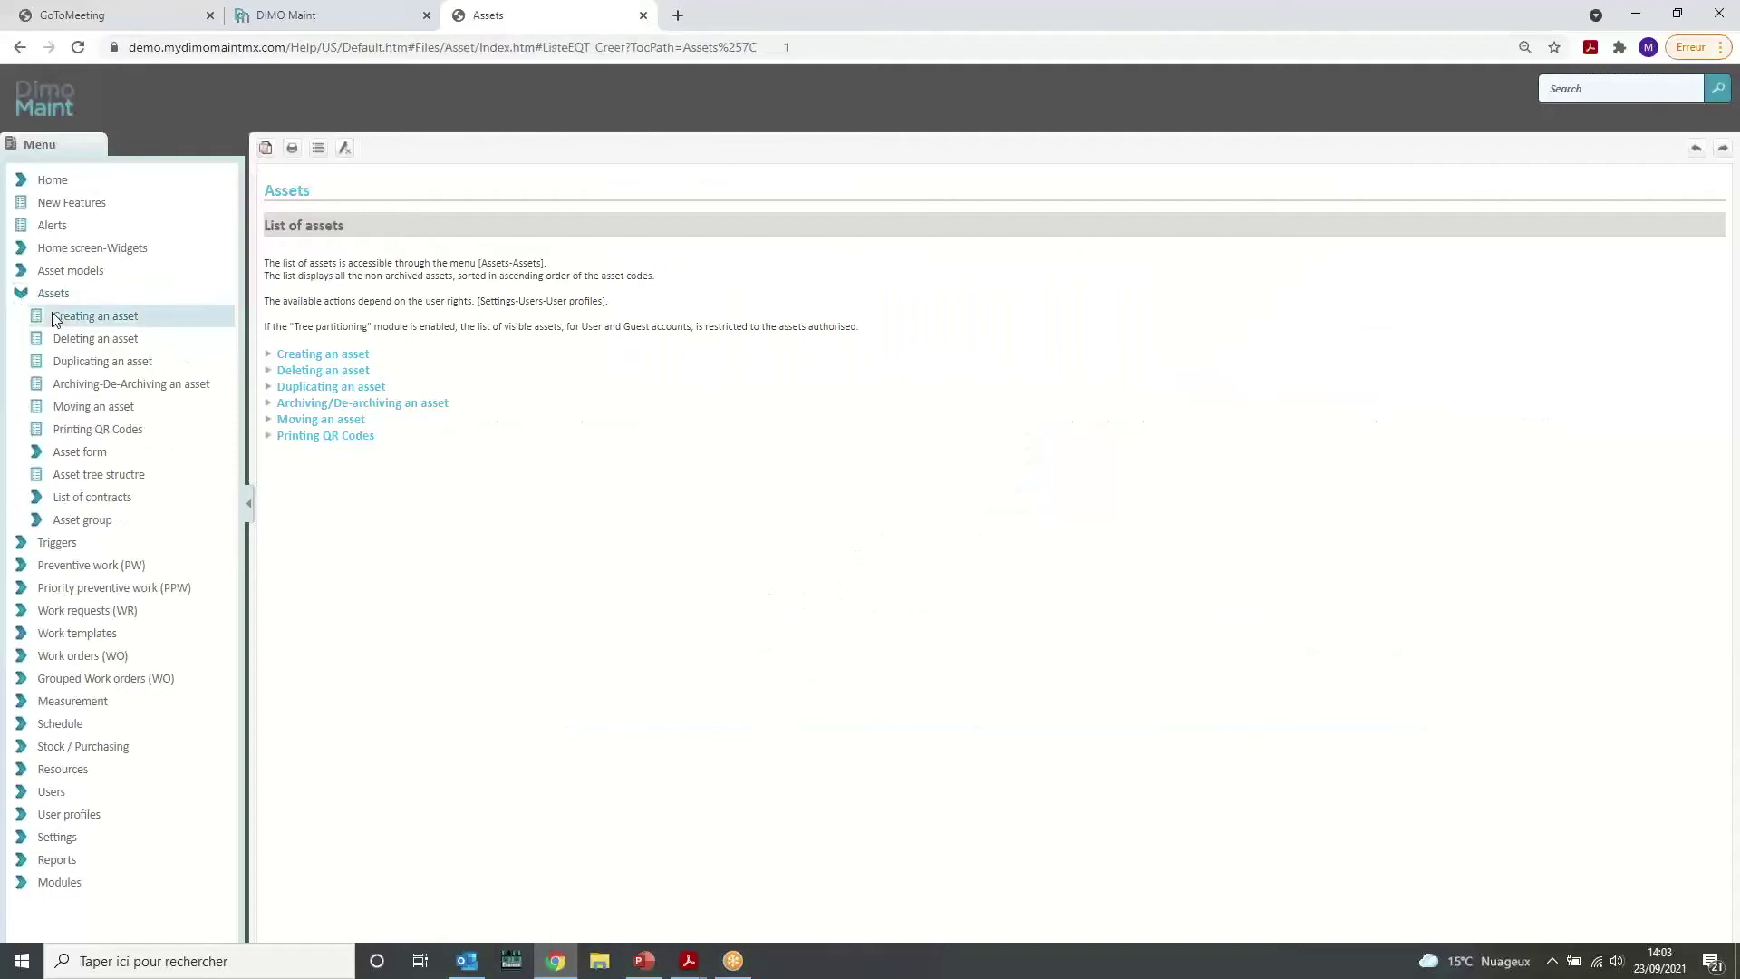
{"action": "left_click", "coordinate": [65, 363]}
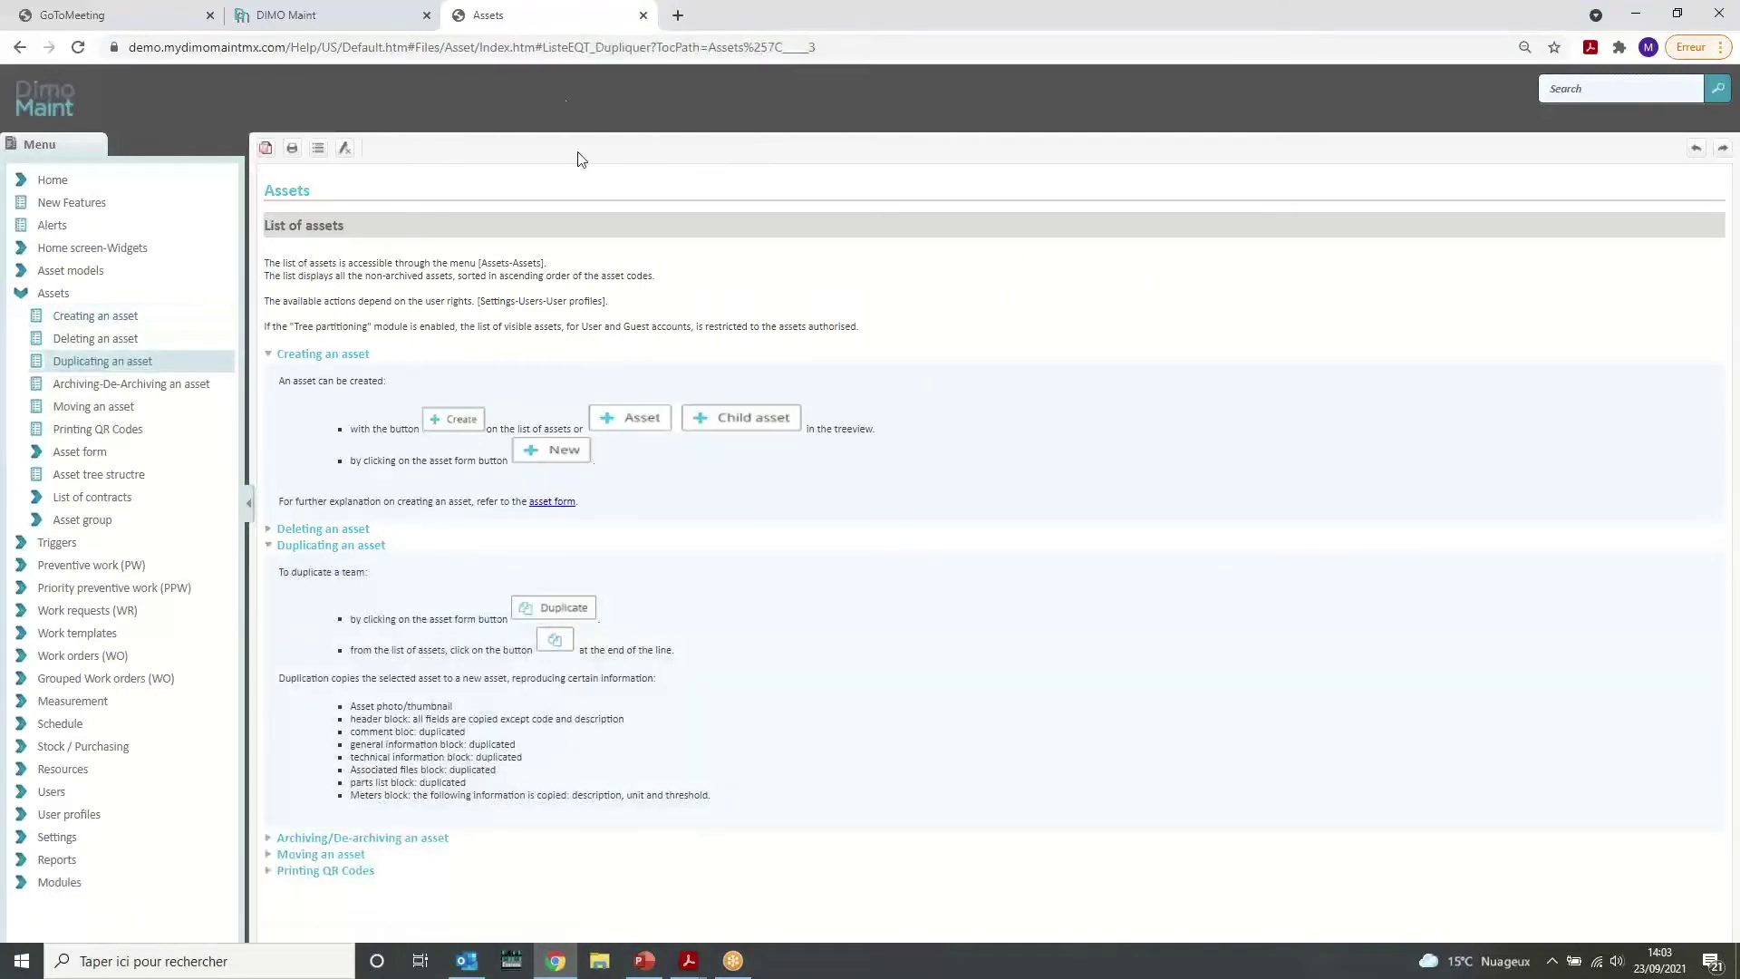
{"action": "left_click", "coordinate": [353, 20]}
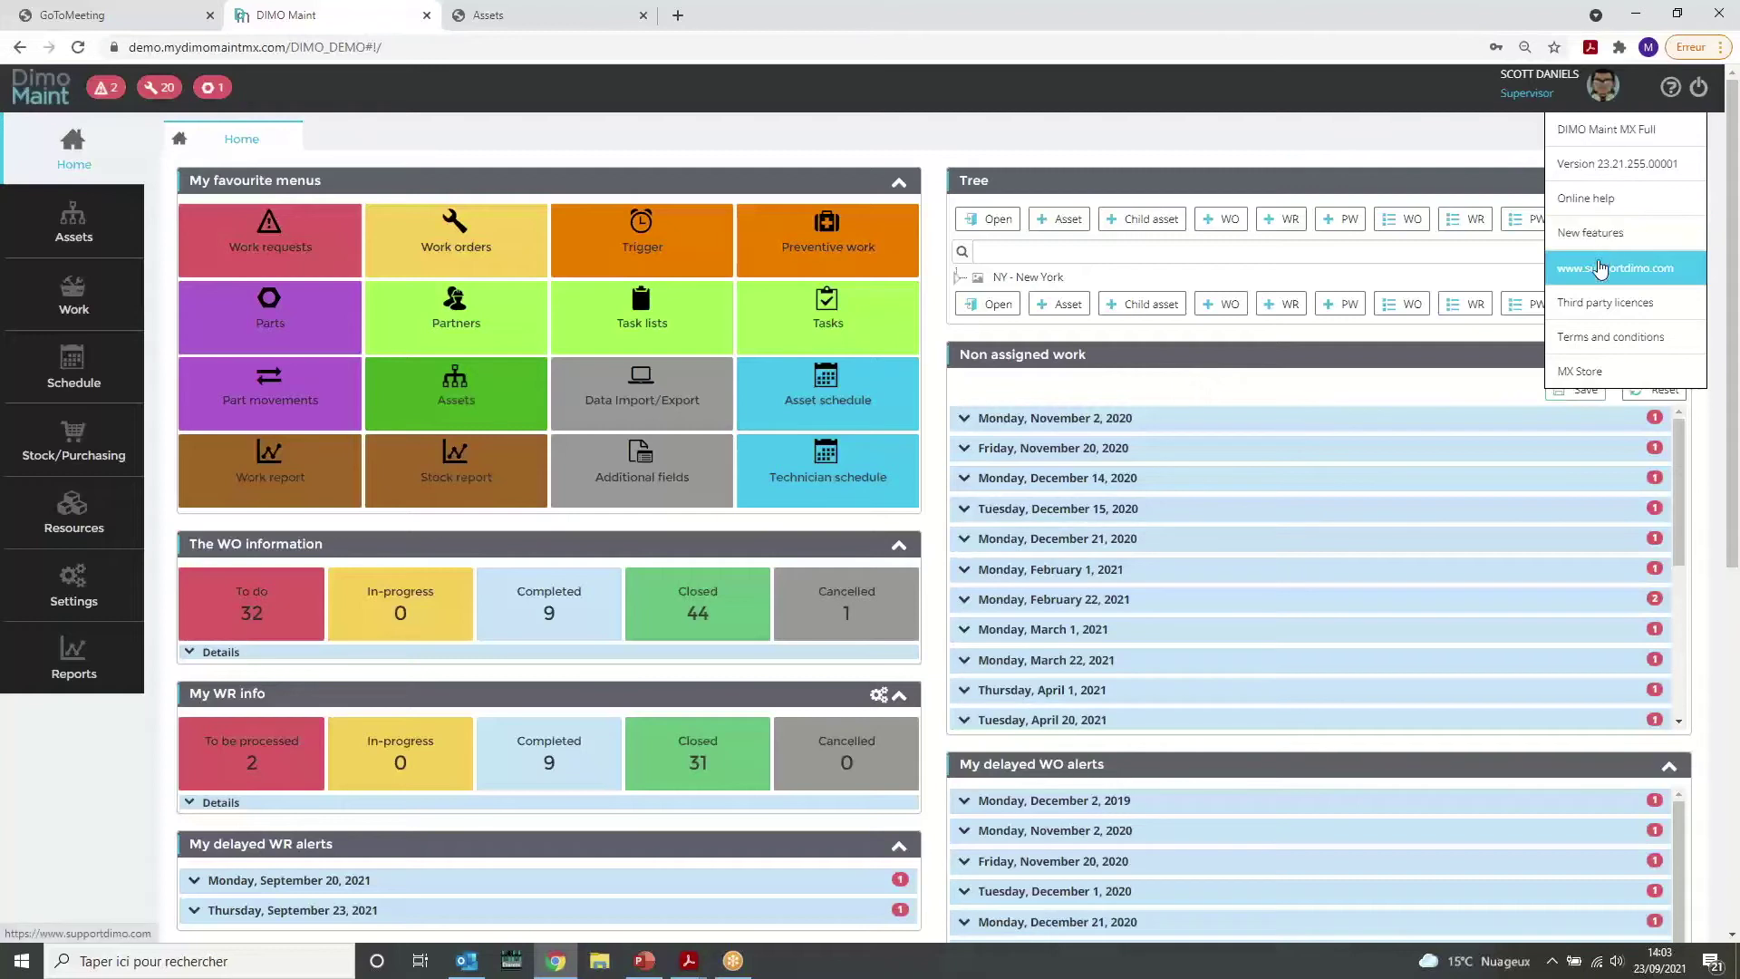
{"action": "left_click", "coordinate": [1670, 87]}
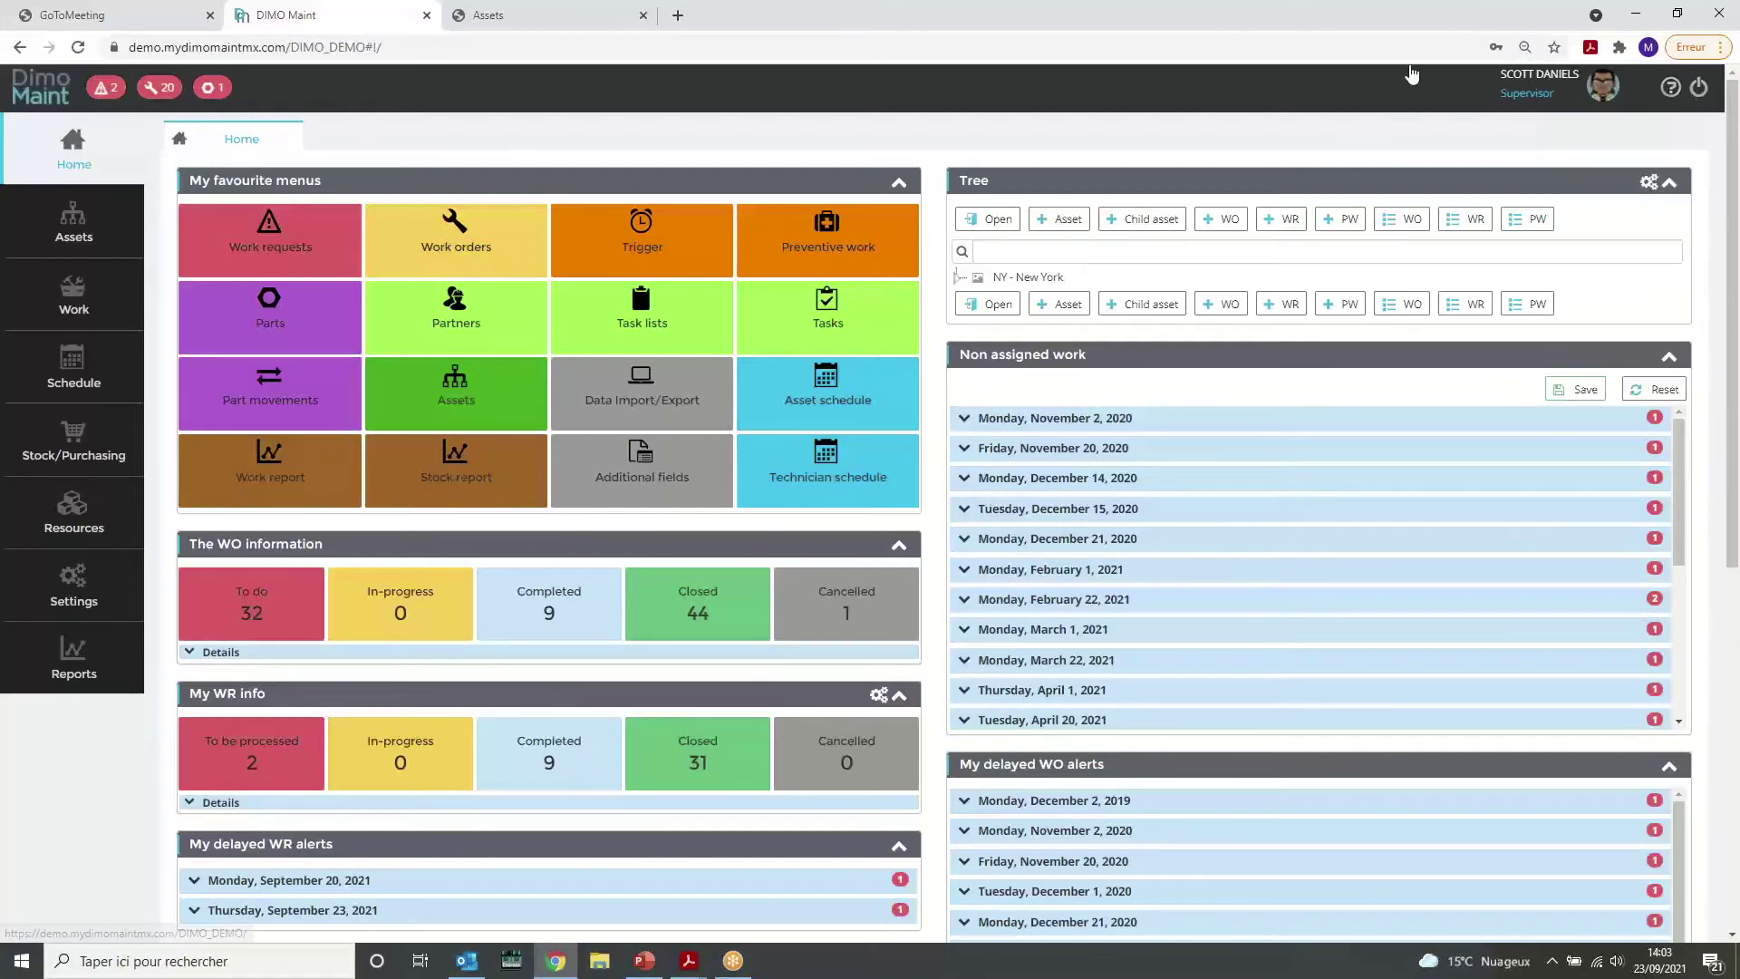
Review the delayed work request alerts, the delayed work order alerts and the restocking alerts.
{"action": "left_click", "coordinate": [107, 87]}
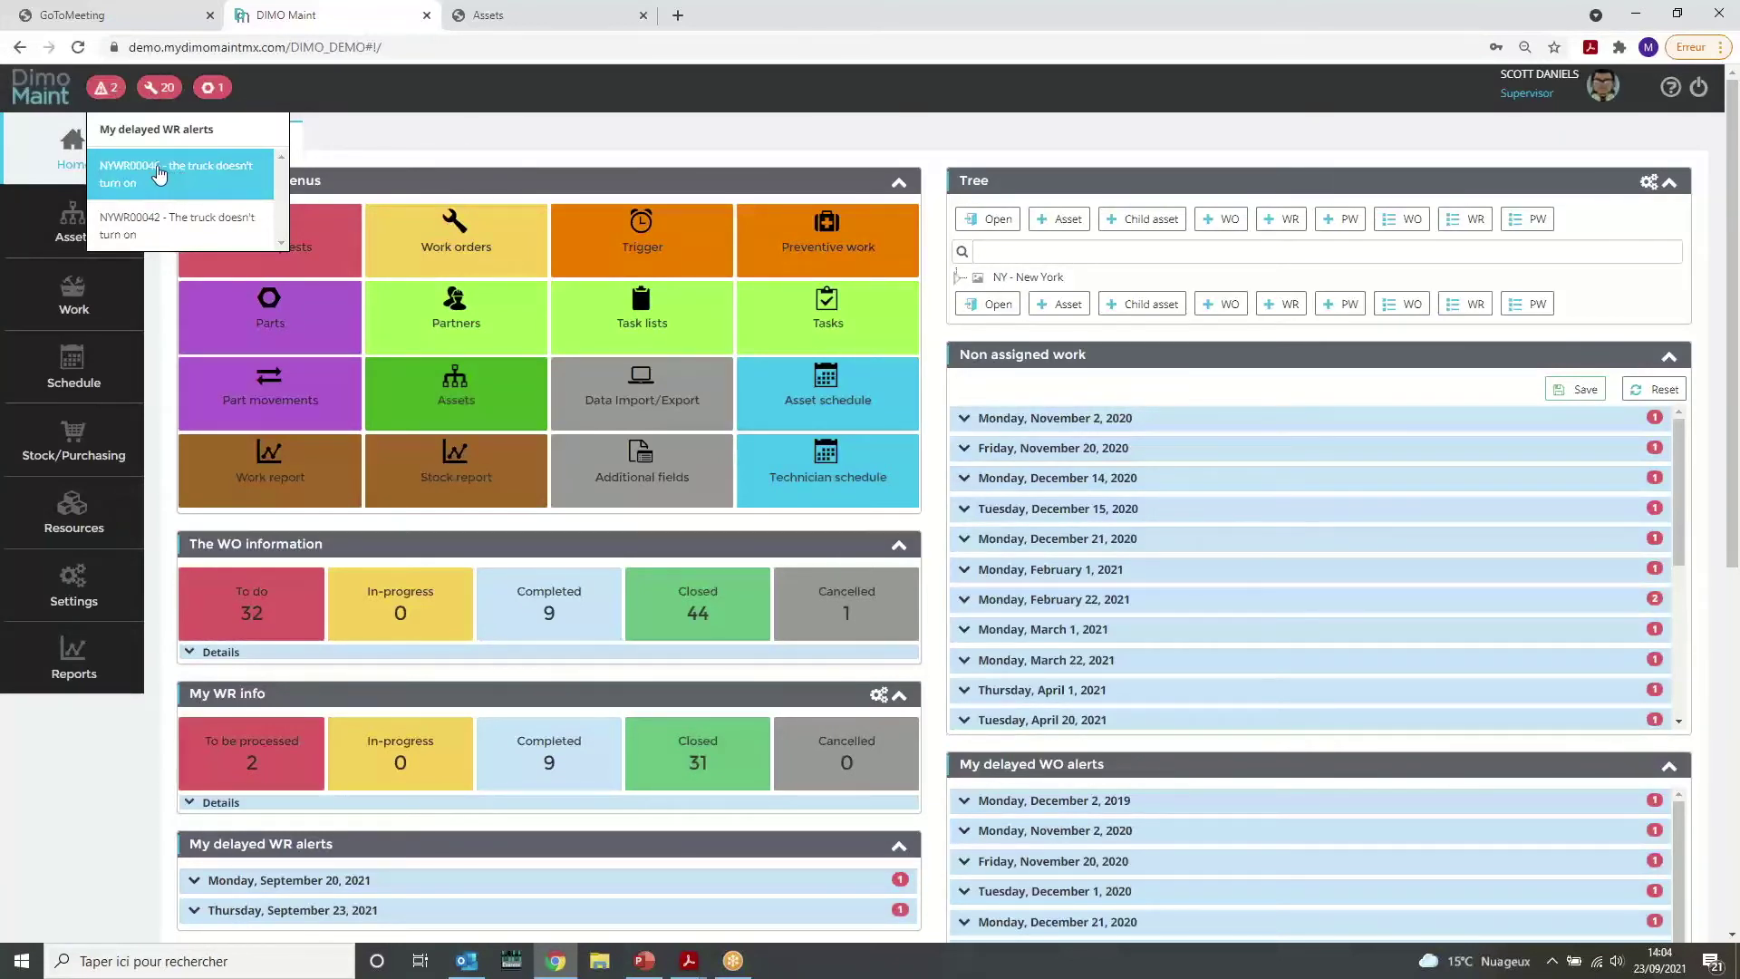
{"action": "left_click", "coordinate": [164, 89]}
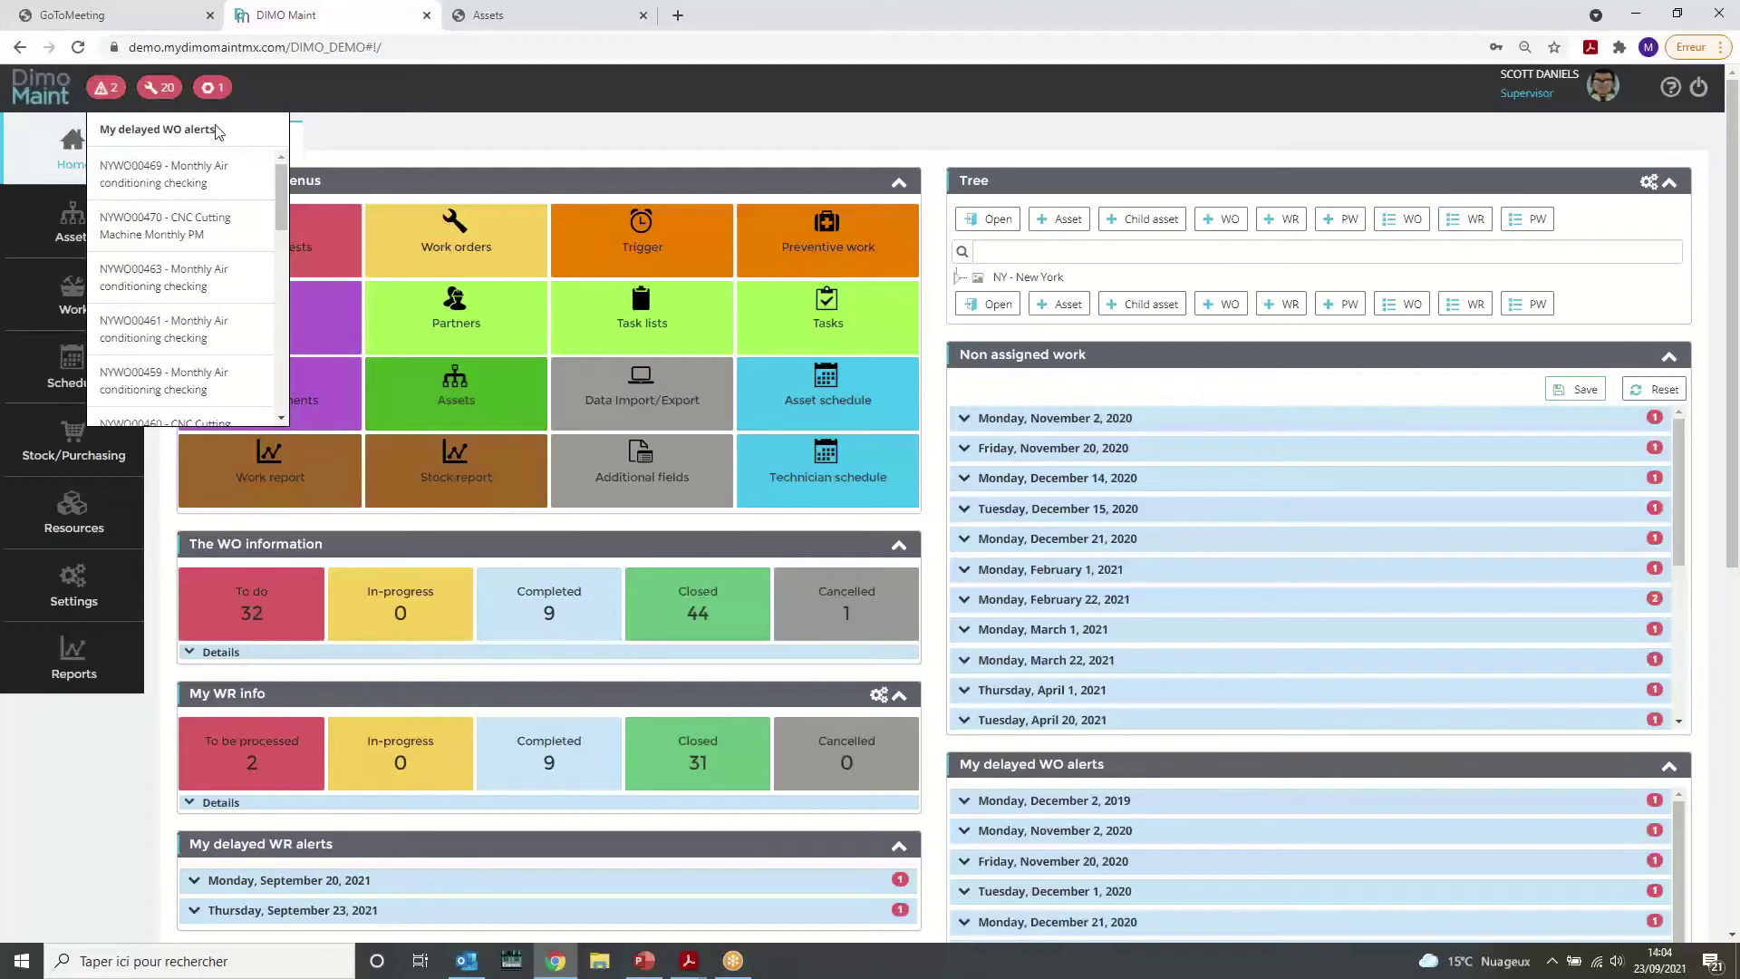
{"action": "left_click", "coordinate": [216, 90]}
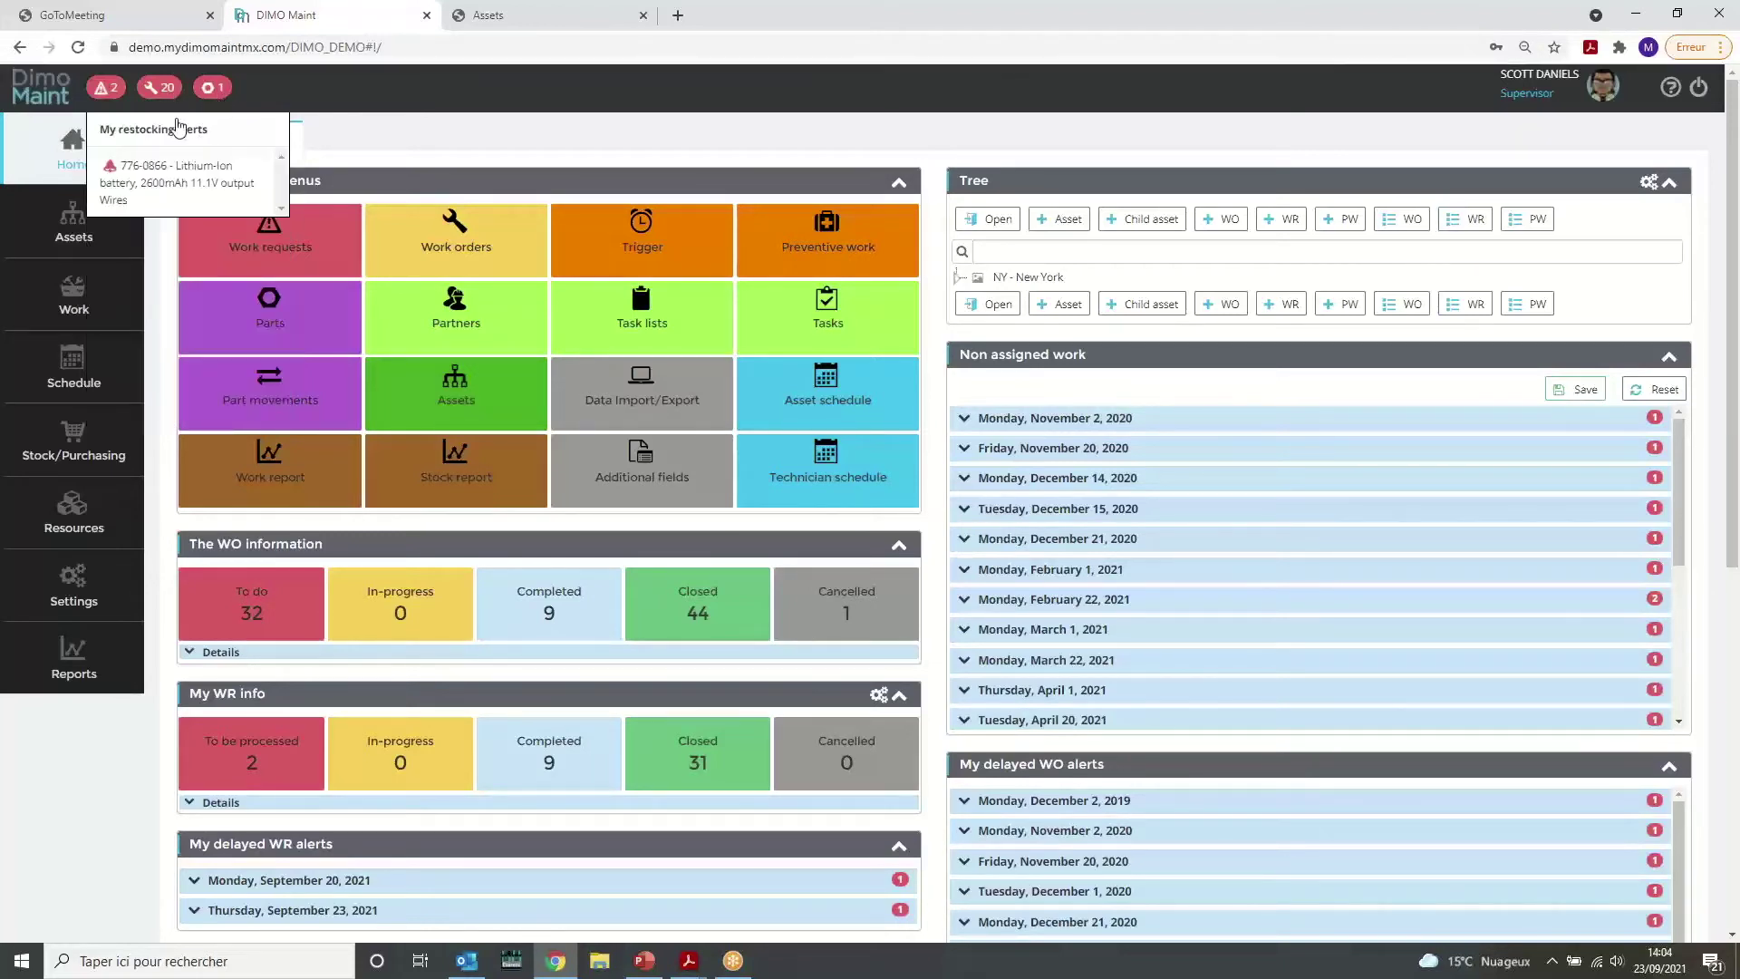
{"action": "left_click", "coordinate": [216, 88]}
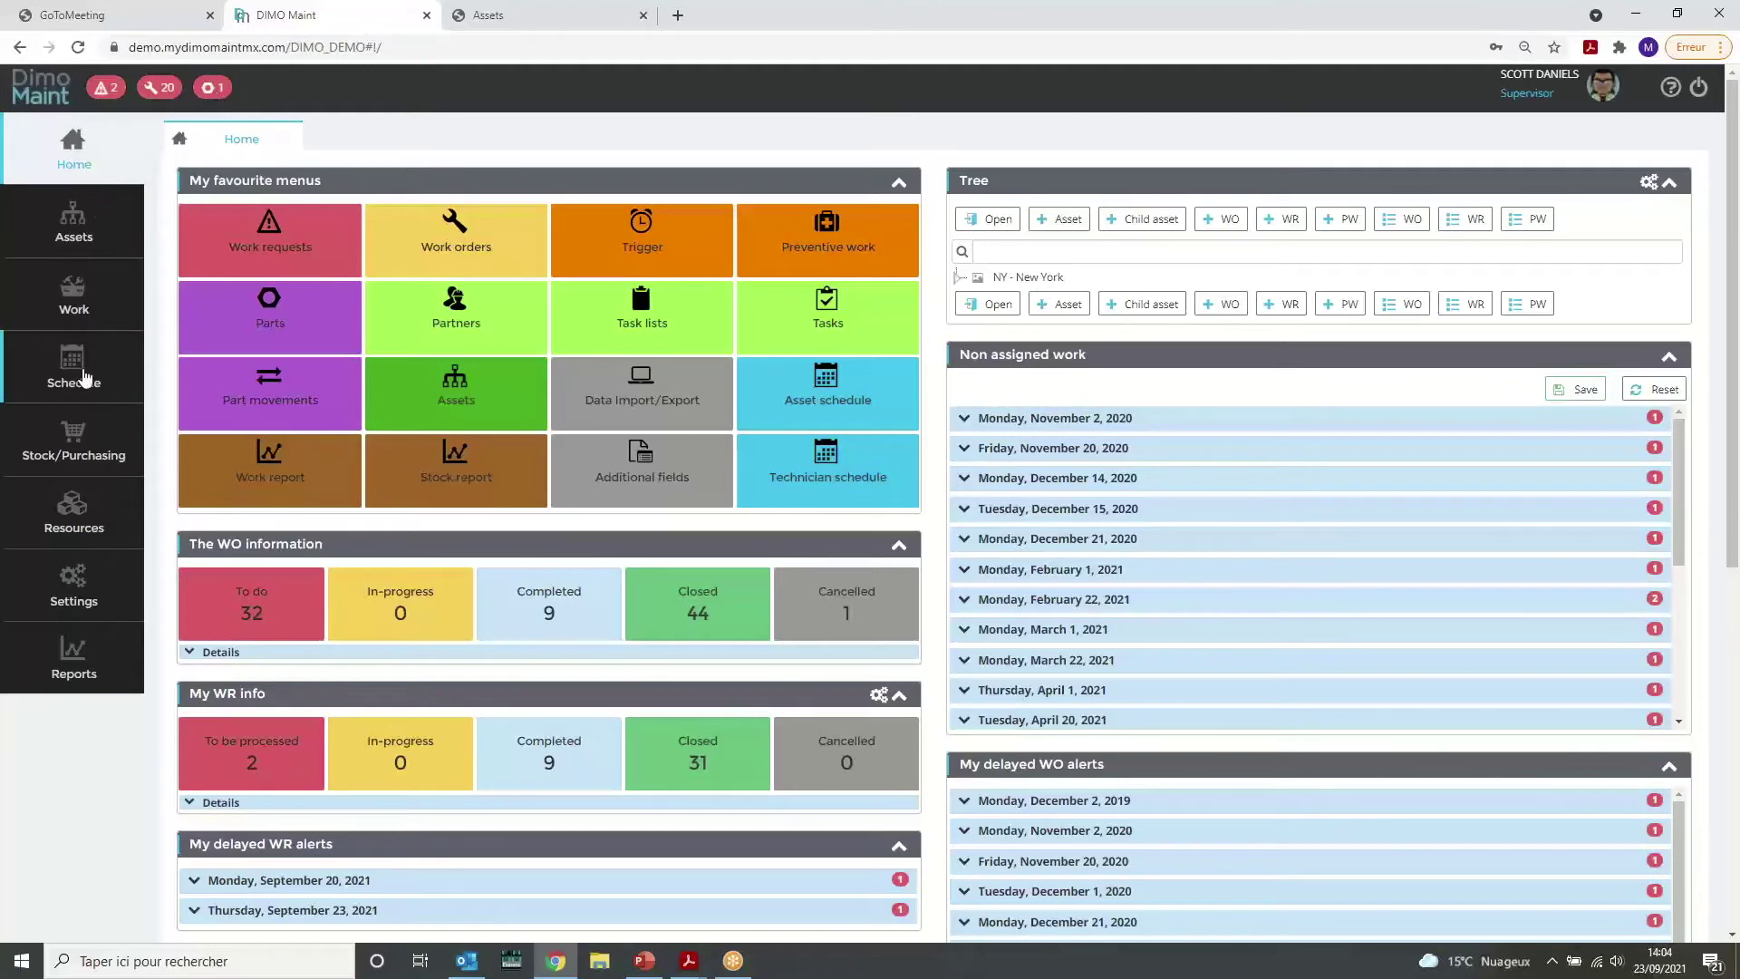
Look through the navigation entries available for Assets and Settings, and return to the home page.
{"action": "left_click", "coordinate": [78, 231]}
{"action": "left_click", "coordinate": [72, 585]}
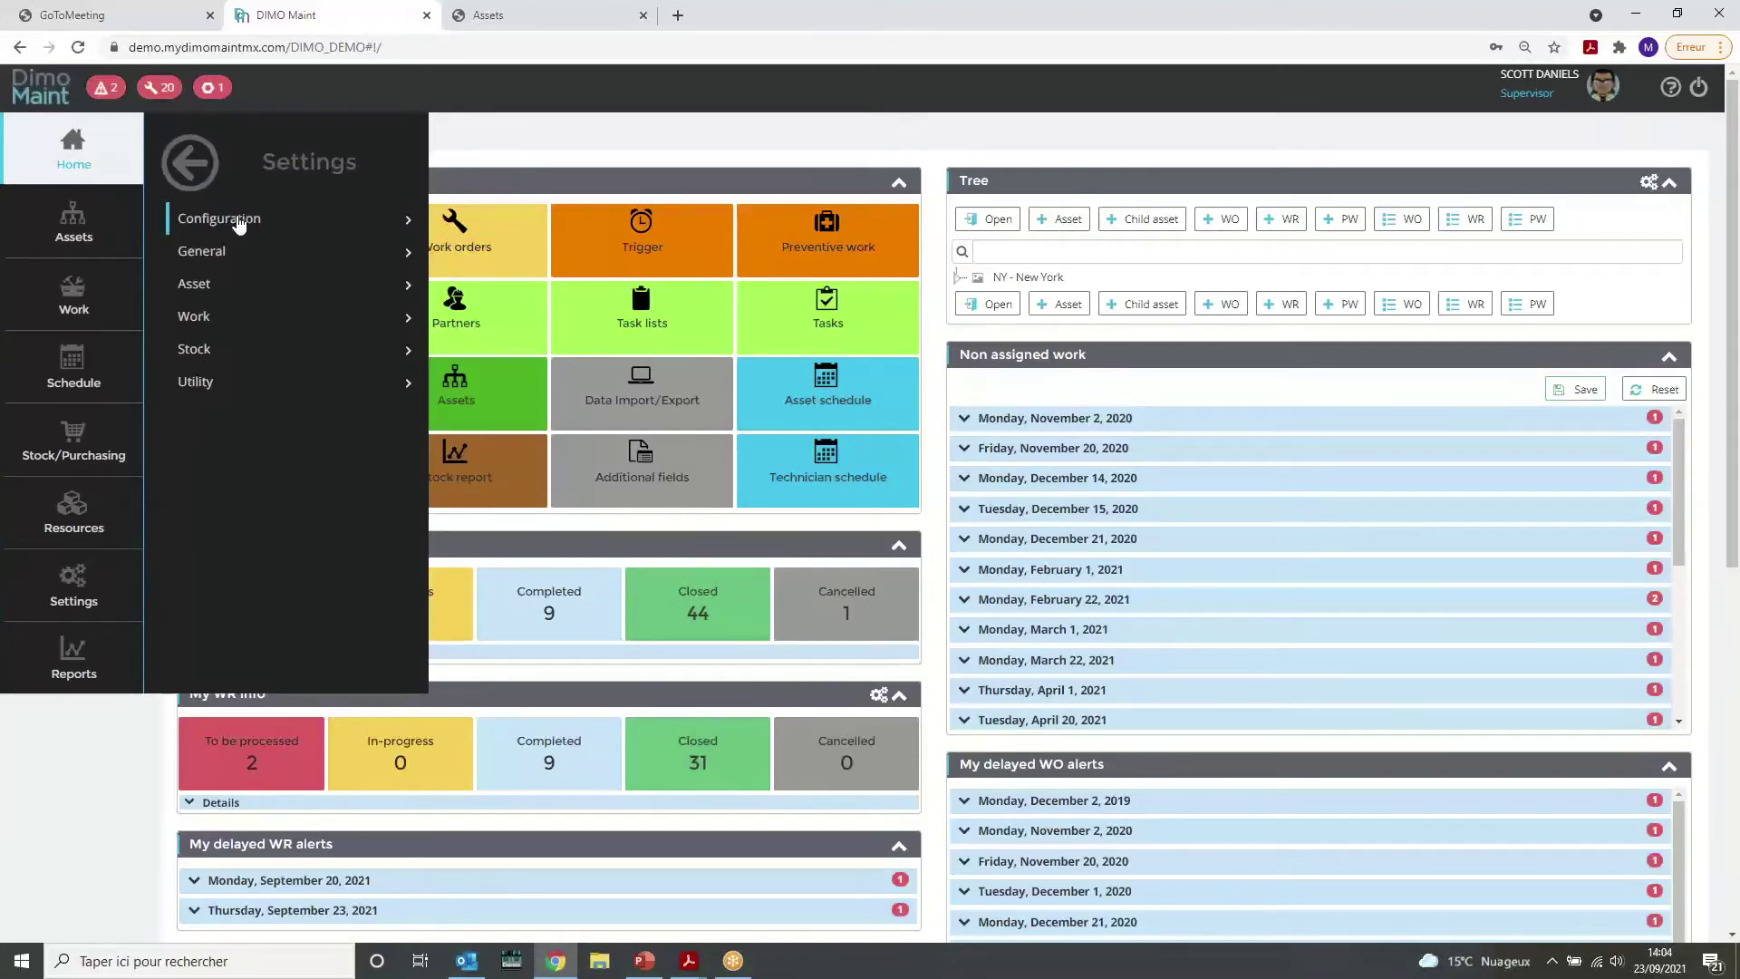
{"action": "left_click", "coordinate": [196, 169]}
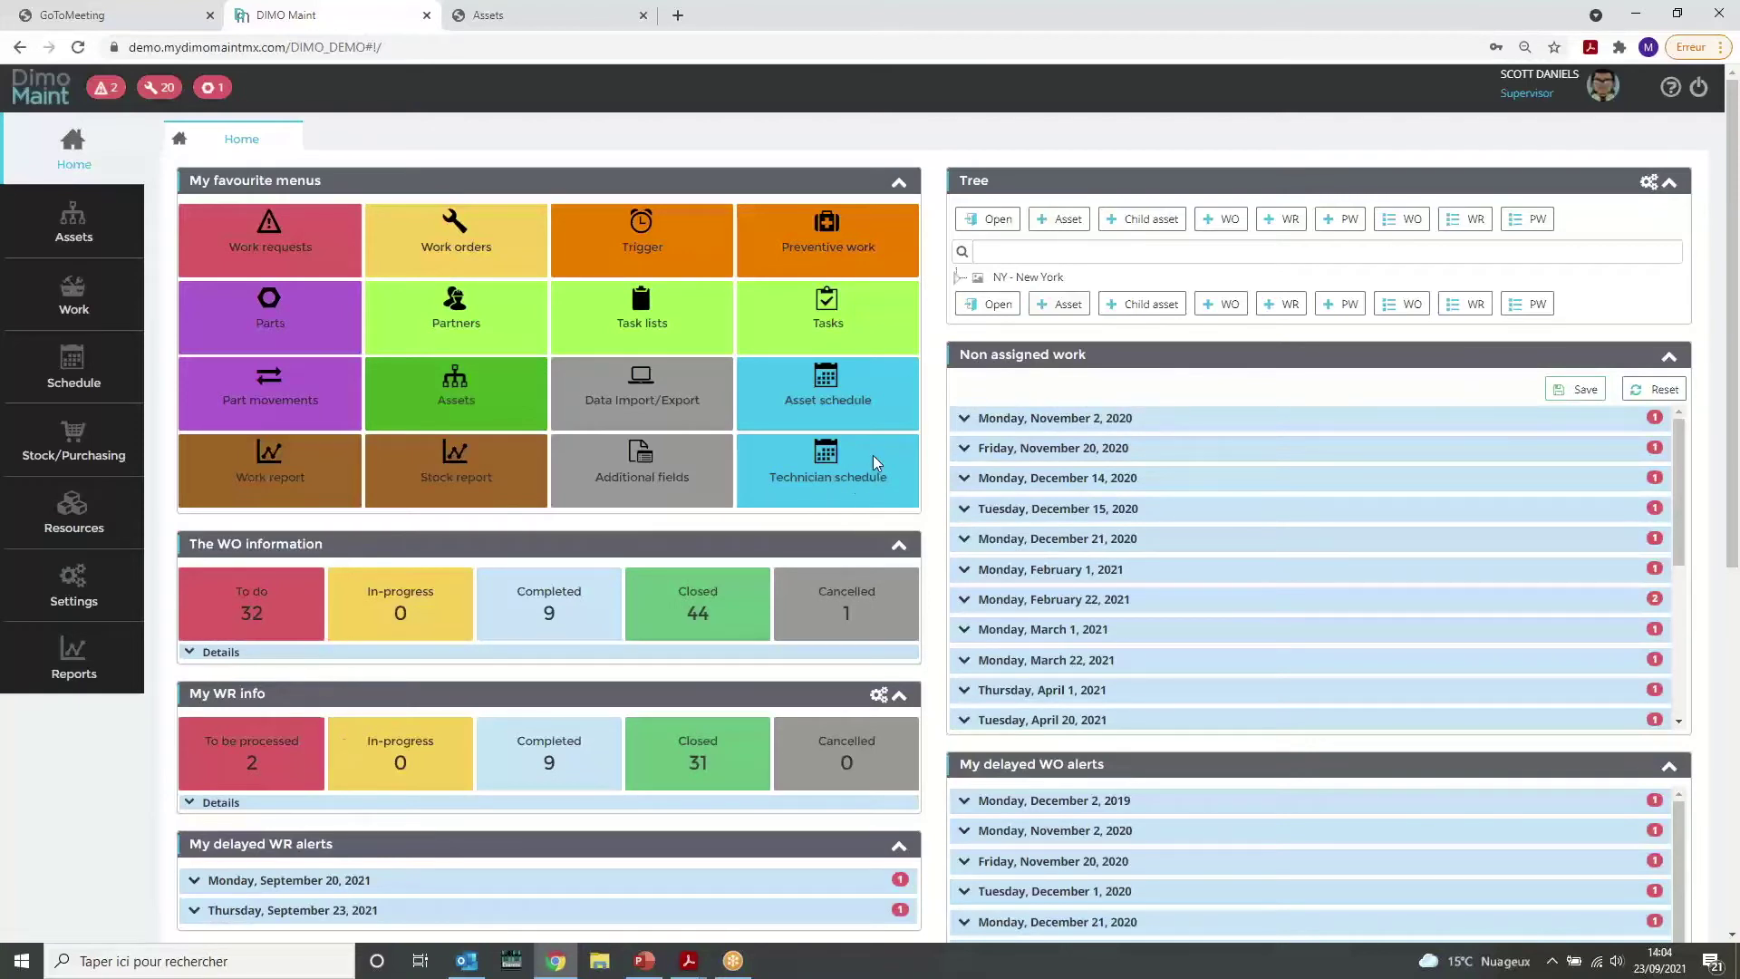
Search the asset tree for "truck", check the actions available for NY-MIN-TR - Articulated diesel truck, and open its asset record.
{"action": "left_click", "coordinate": [1019, 256]}
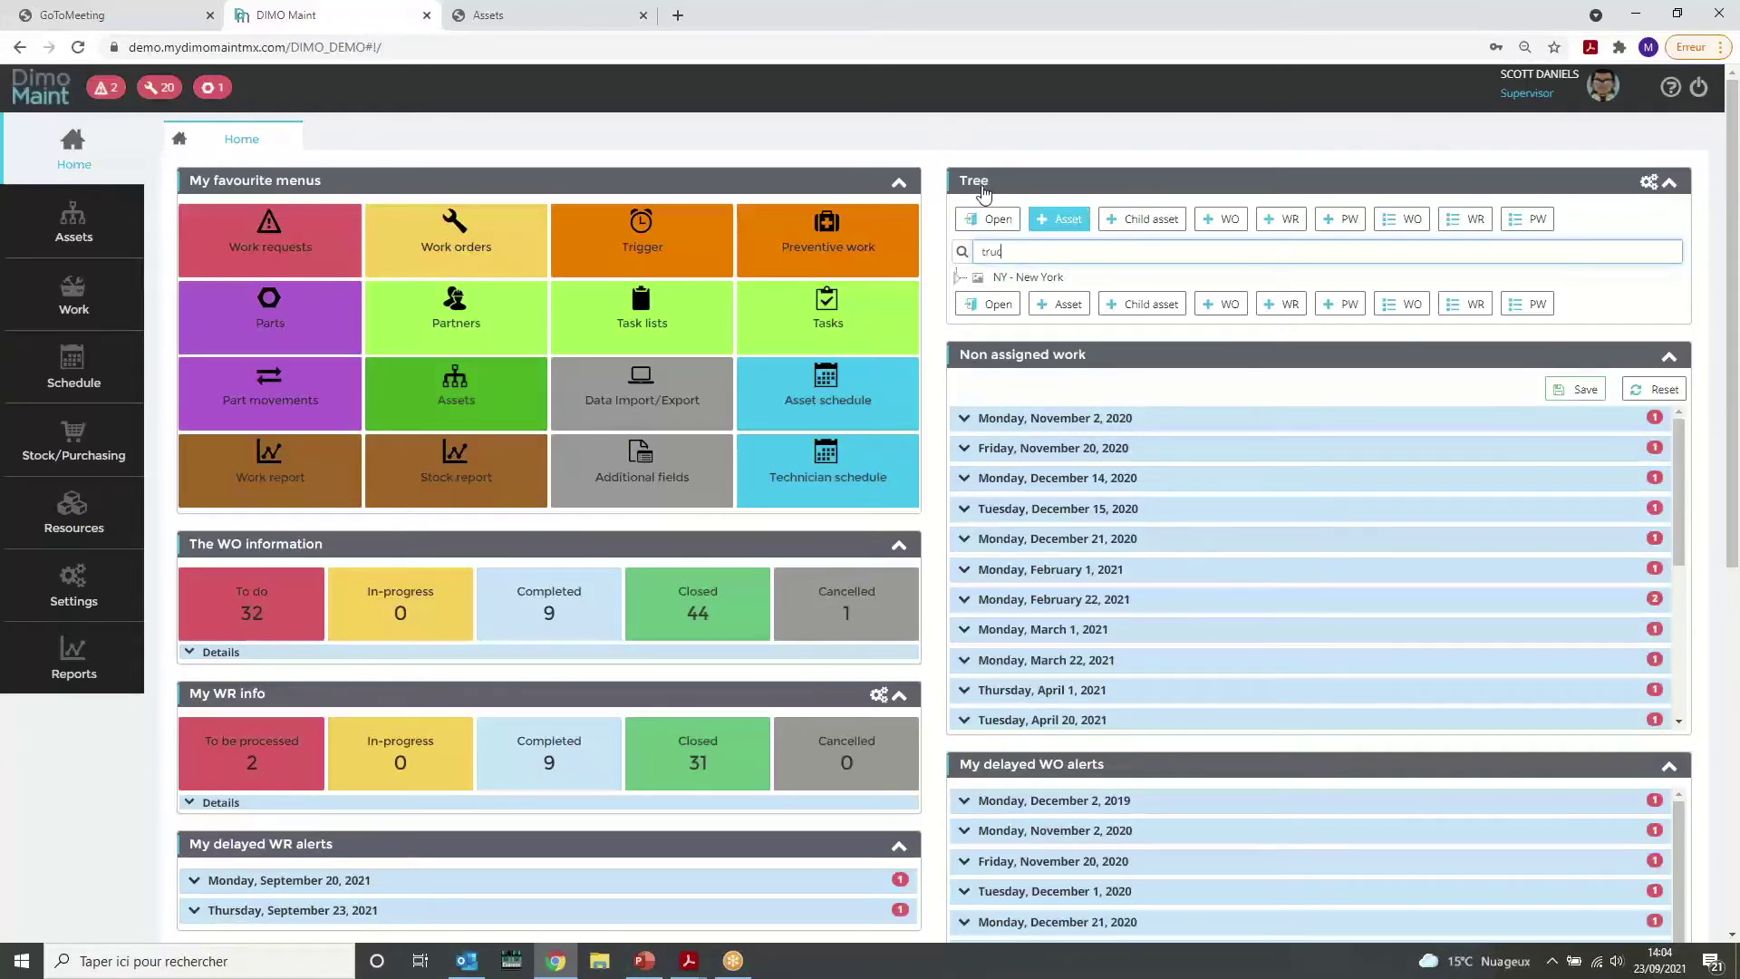
{"action": "type", "text": "truck"}
{"action": "left_click", "coordinate": [1021, 279]}
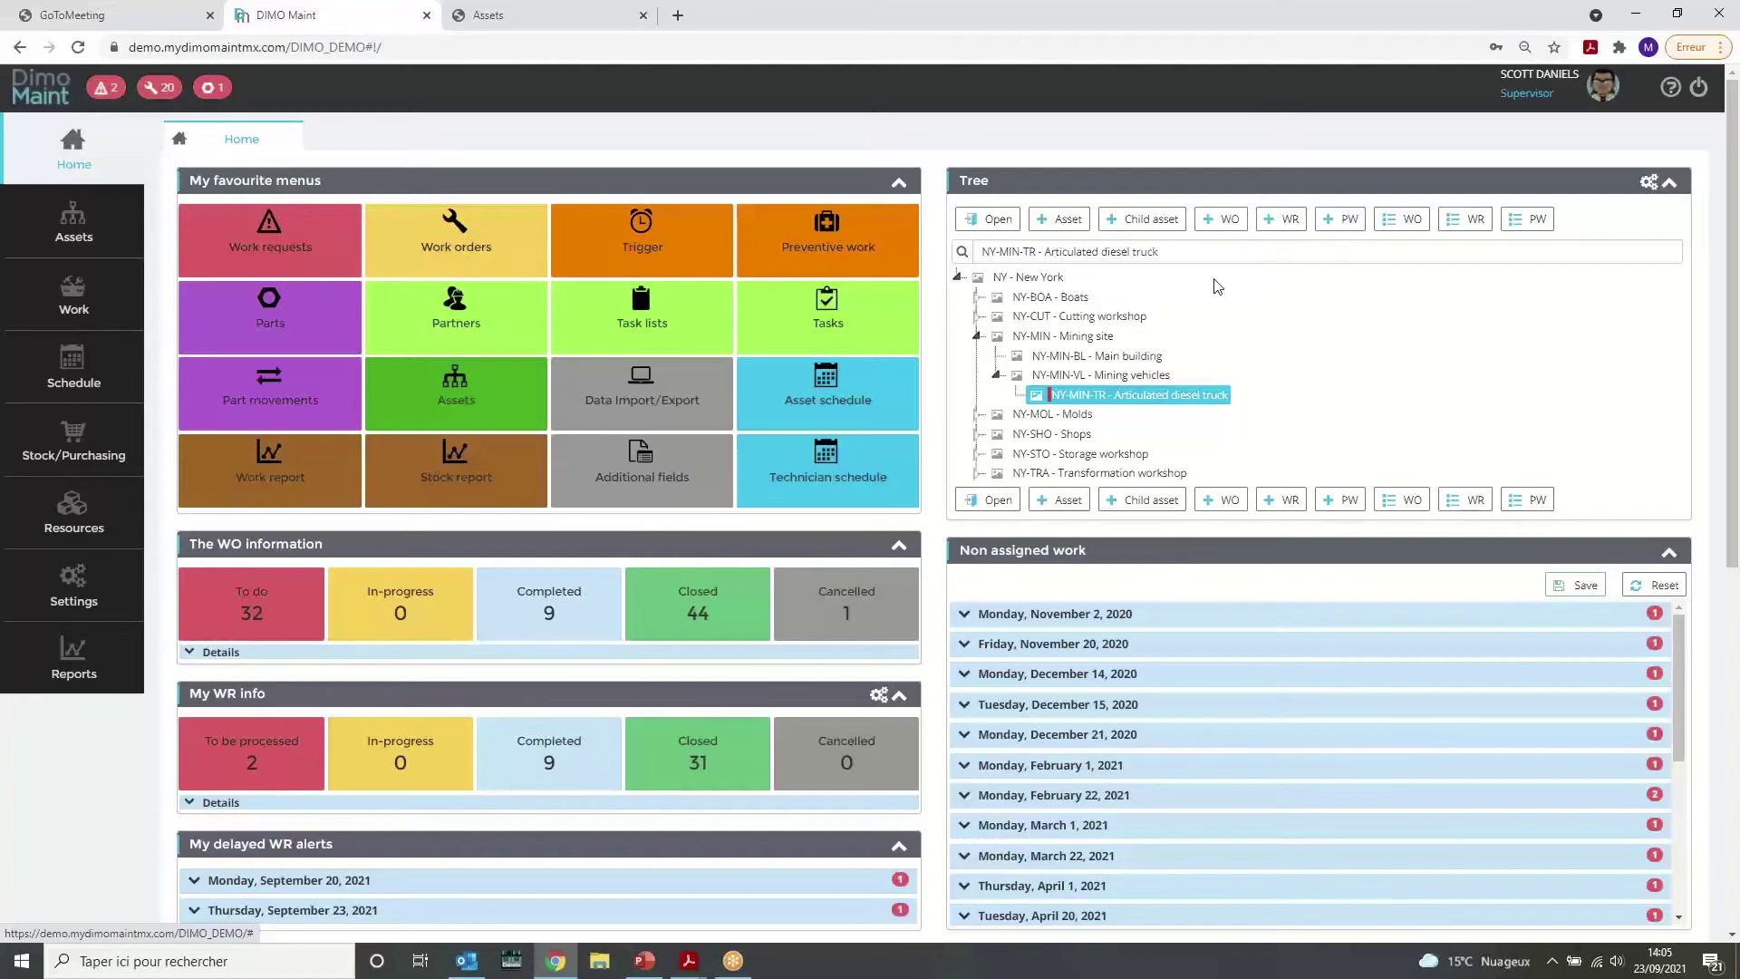
{"action": "right_click", "coordinate": [1154, 399]}
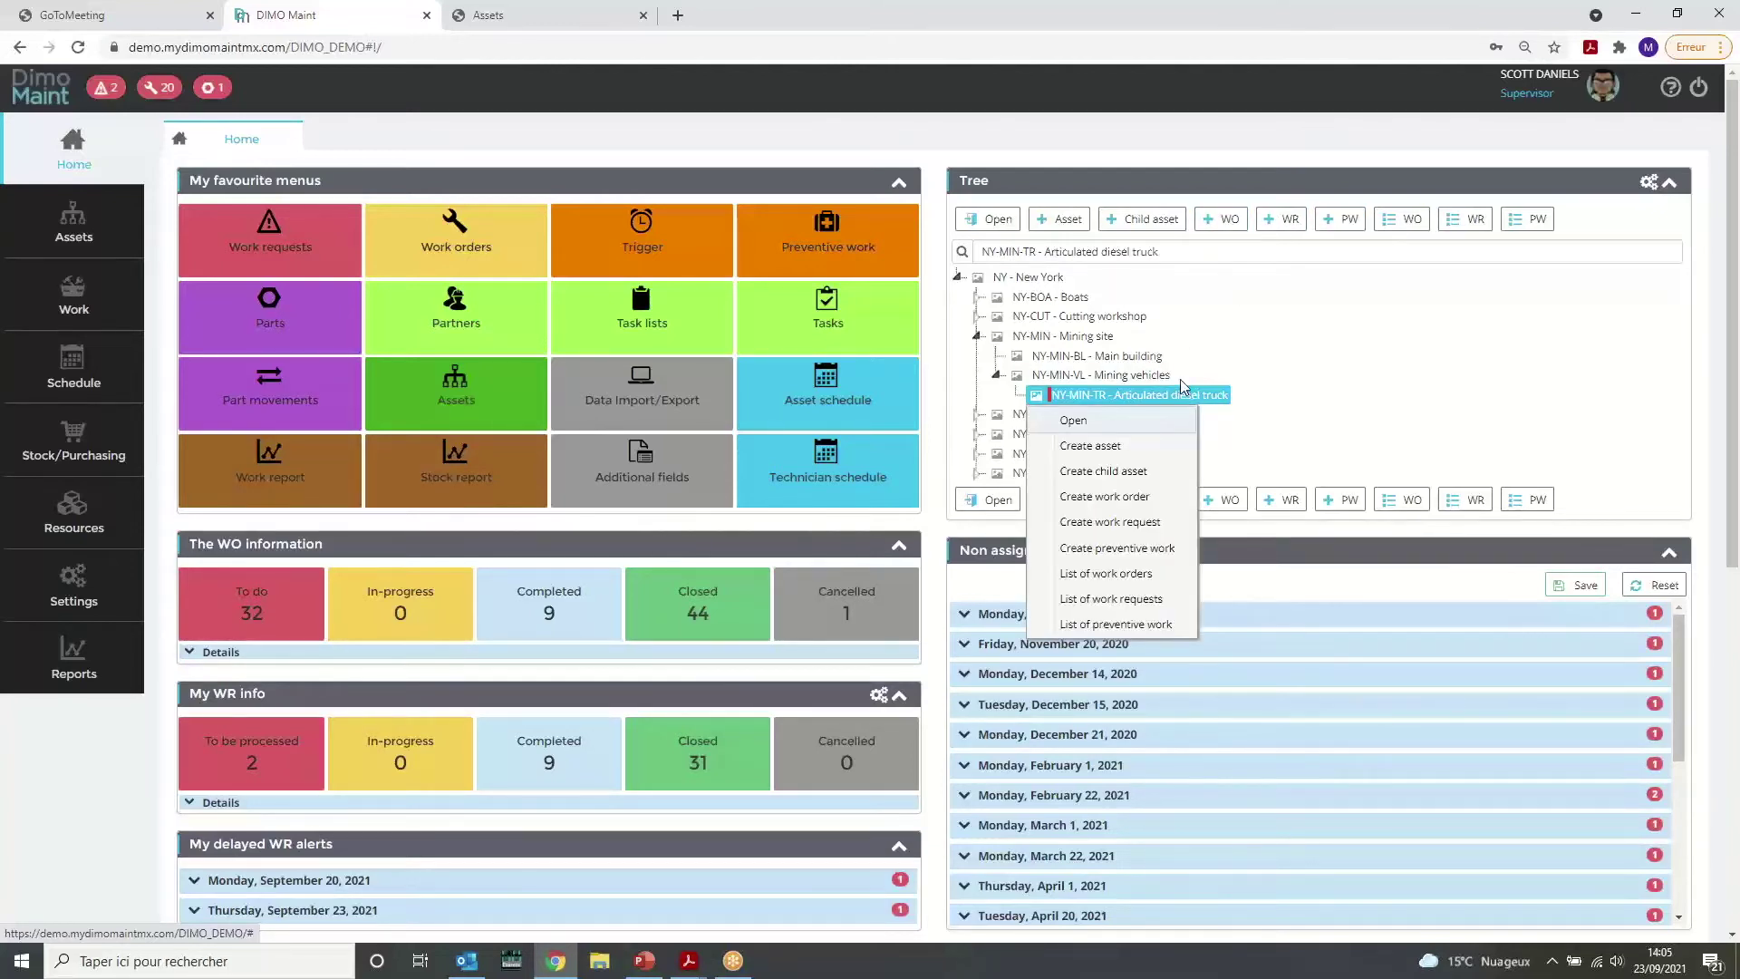
{"action": "left_click", "coordinate": [1332, 355]}
{"action": "double_click", "coordinate": [1139, 399]}
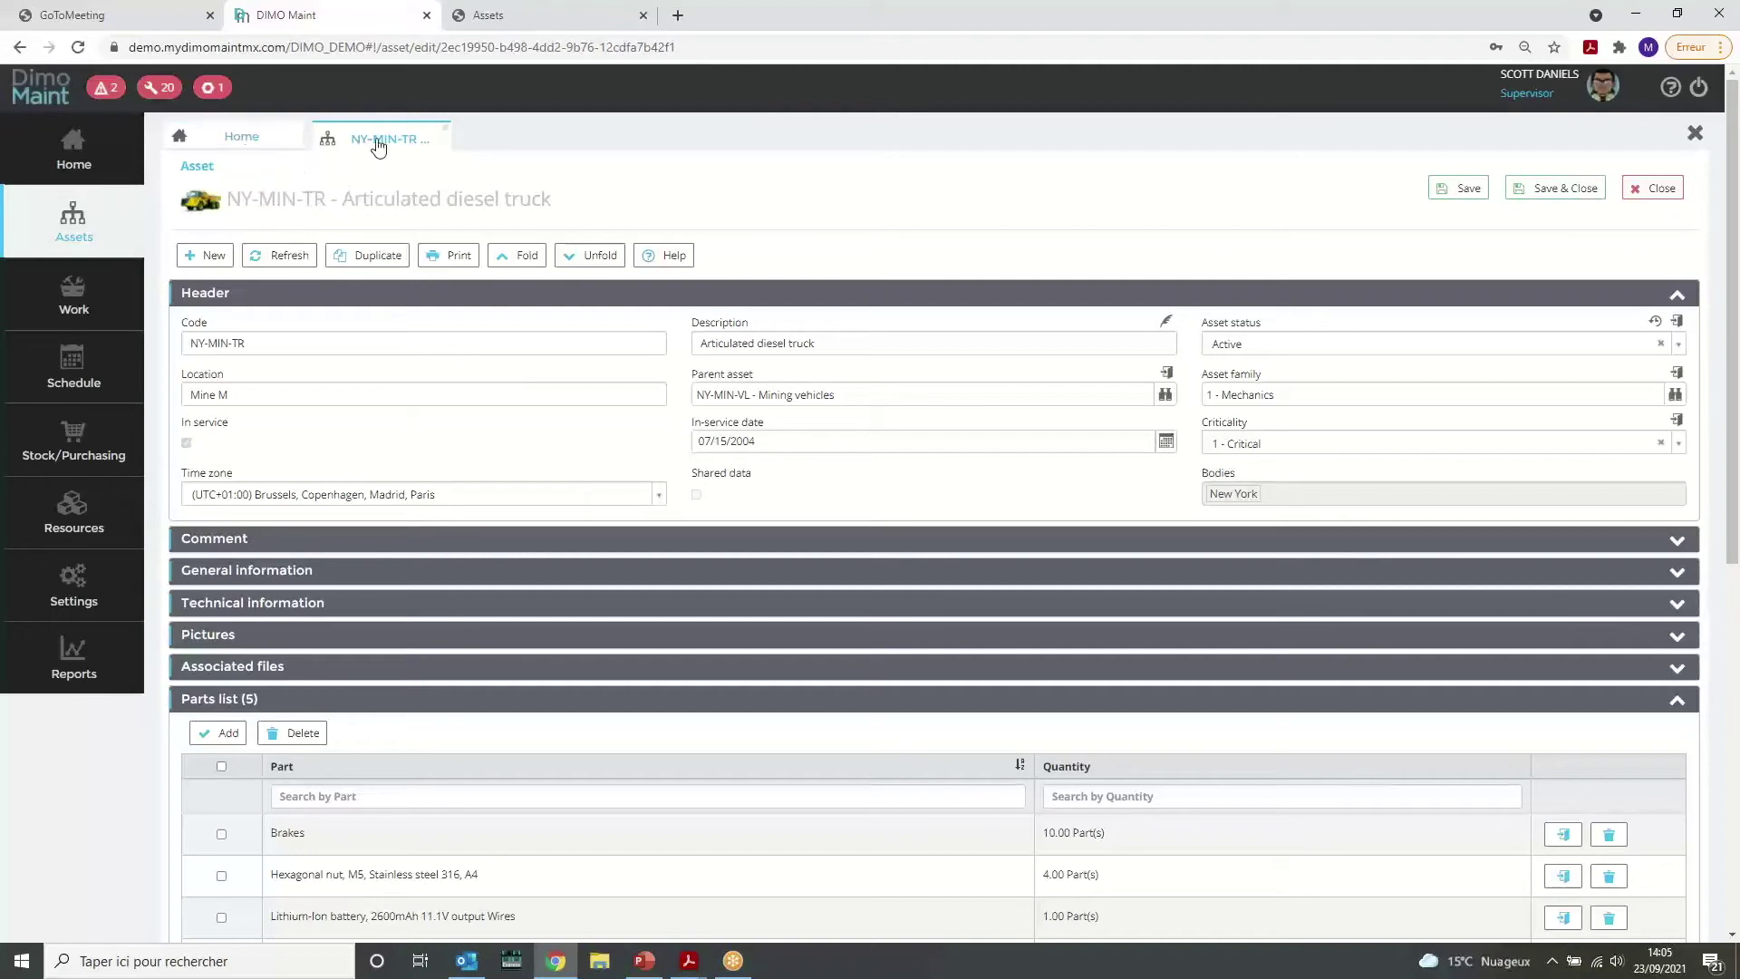
Unfold all sections of the truck's record and examine its general and technical information, pictures, associated files and parts list.
{"action": "left_click", "coordinate": [588, 258]}
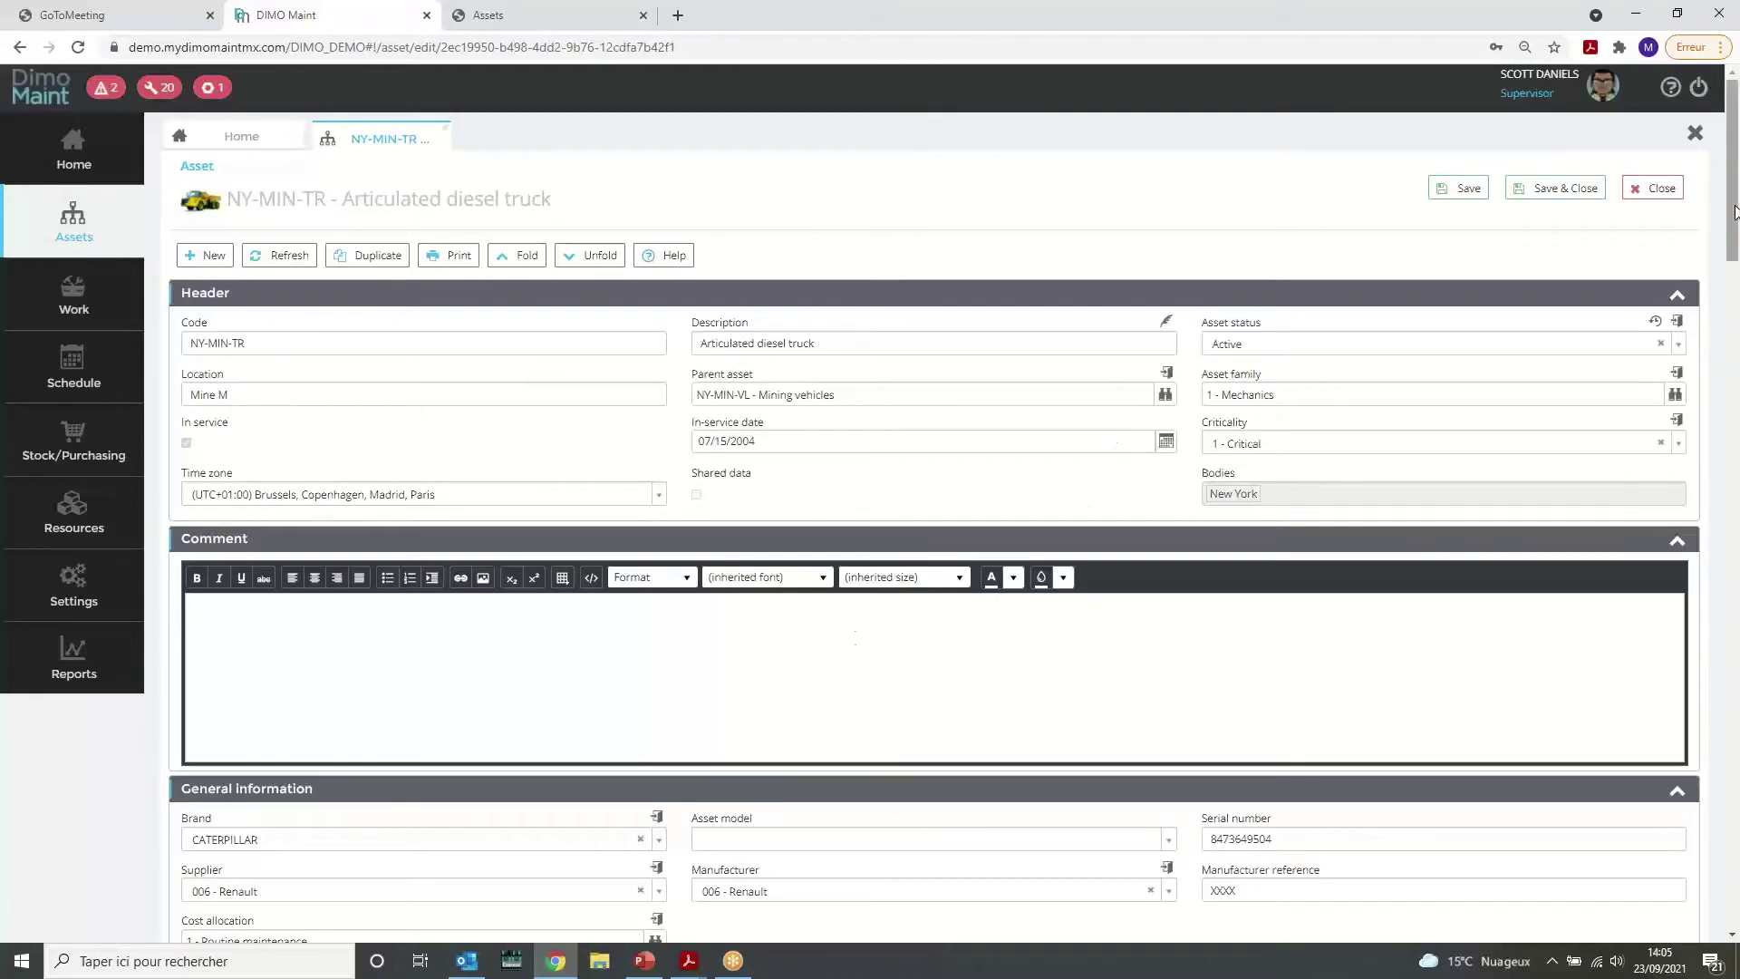
{"action": "scroll", "coordinate": [1736, 269], "scroll_direction": "down", "scroll_amount": 2}
{"action": "scroll", "coordinate": [1737, 268], "scroll_direction": "down", "scroll_amount": 5}
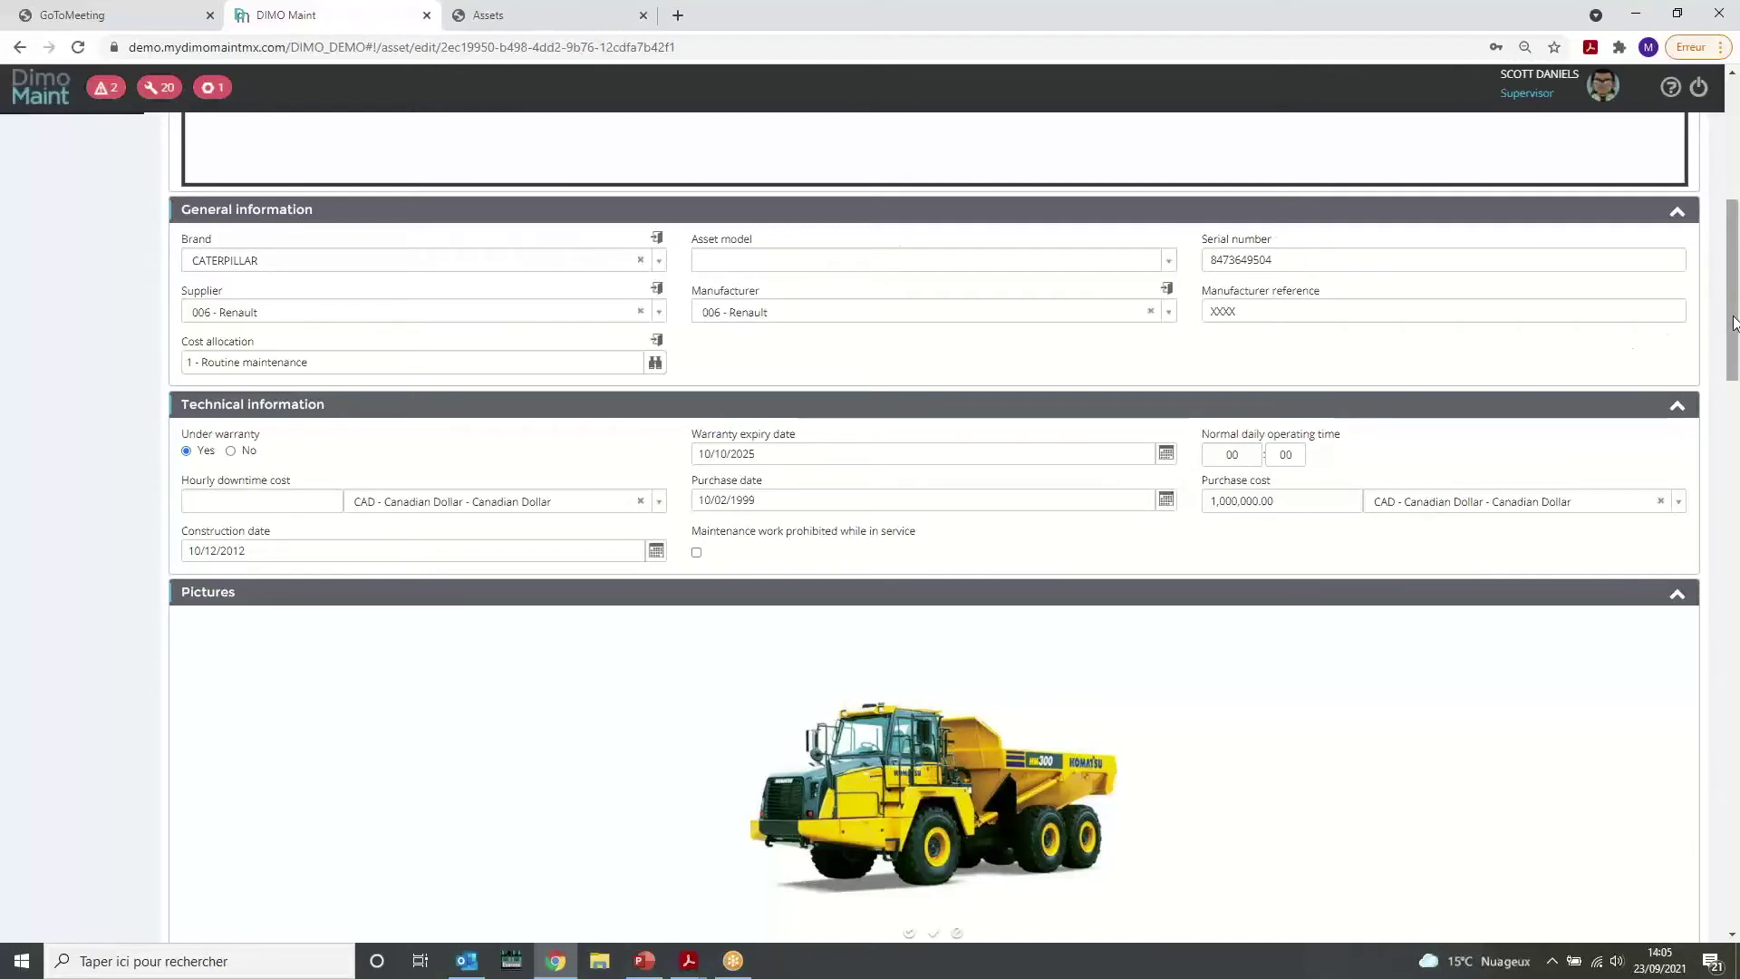
{"action": "left_click_drag", "start_coordinate": [1733, 322], "coordinate": [1735, 348]}
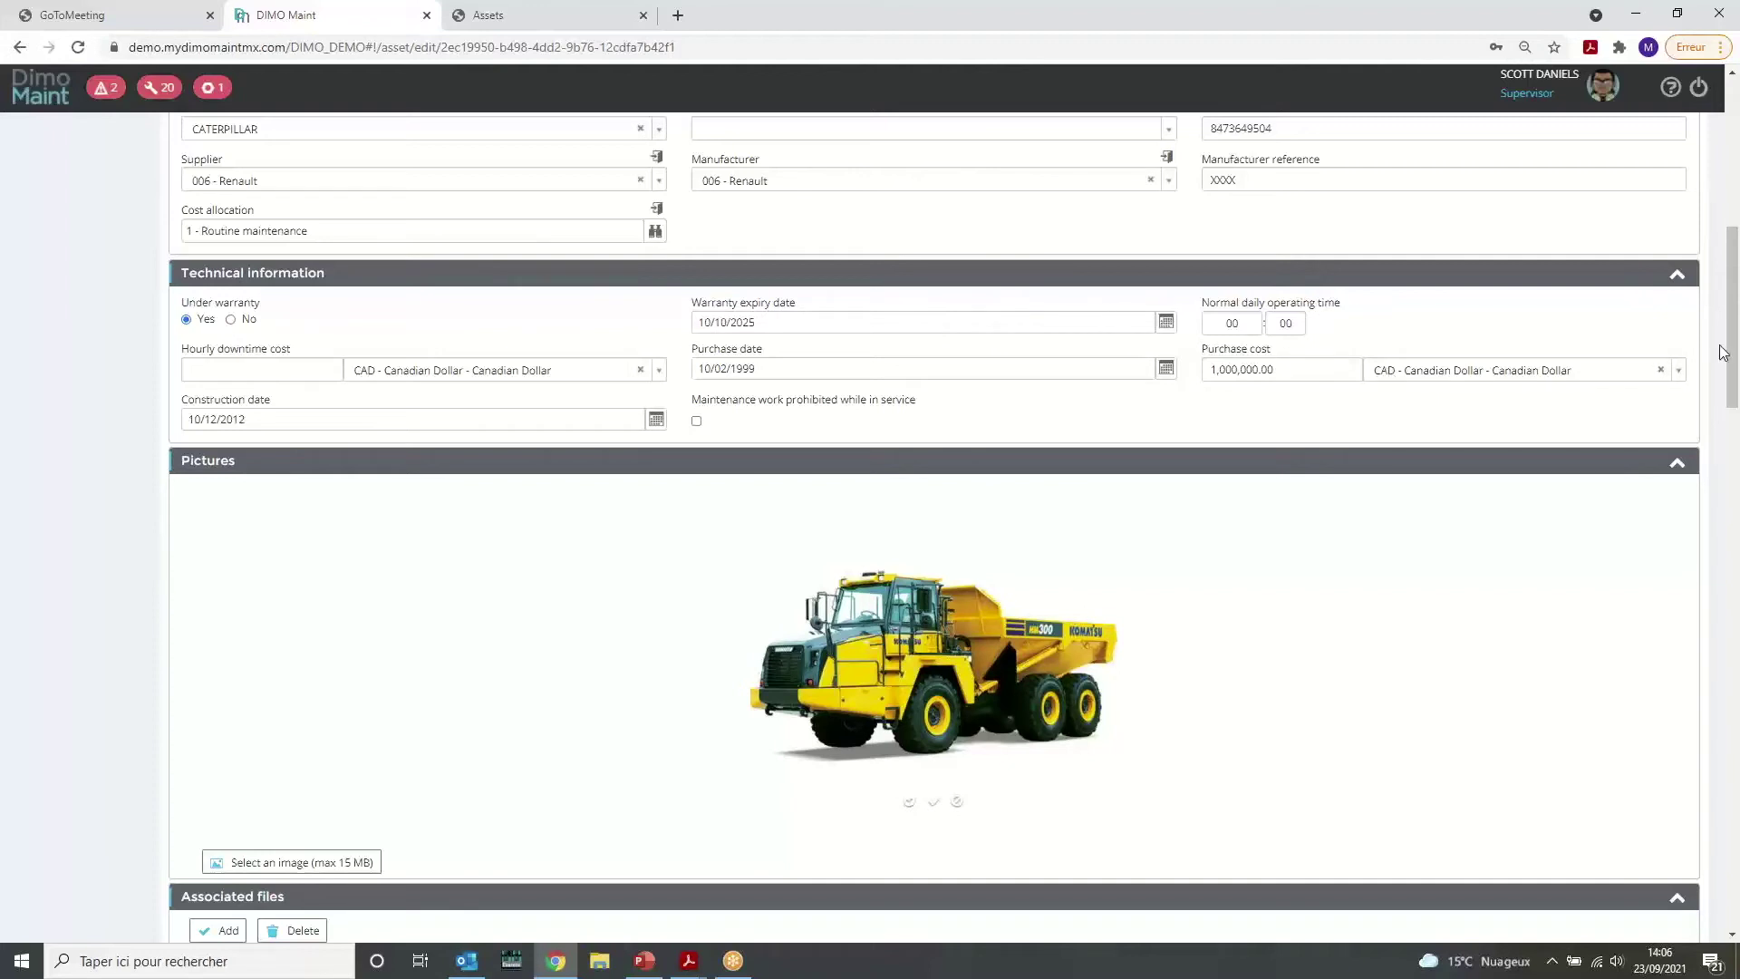
{"action": "left_click_drag", "start_coordinate": [1732, 352], "coordinate": [1737, 454]}
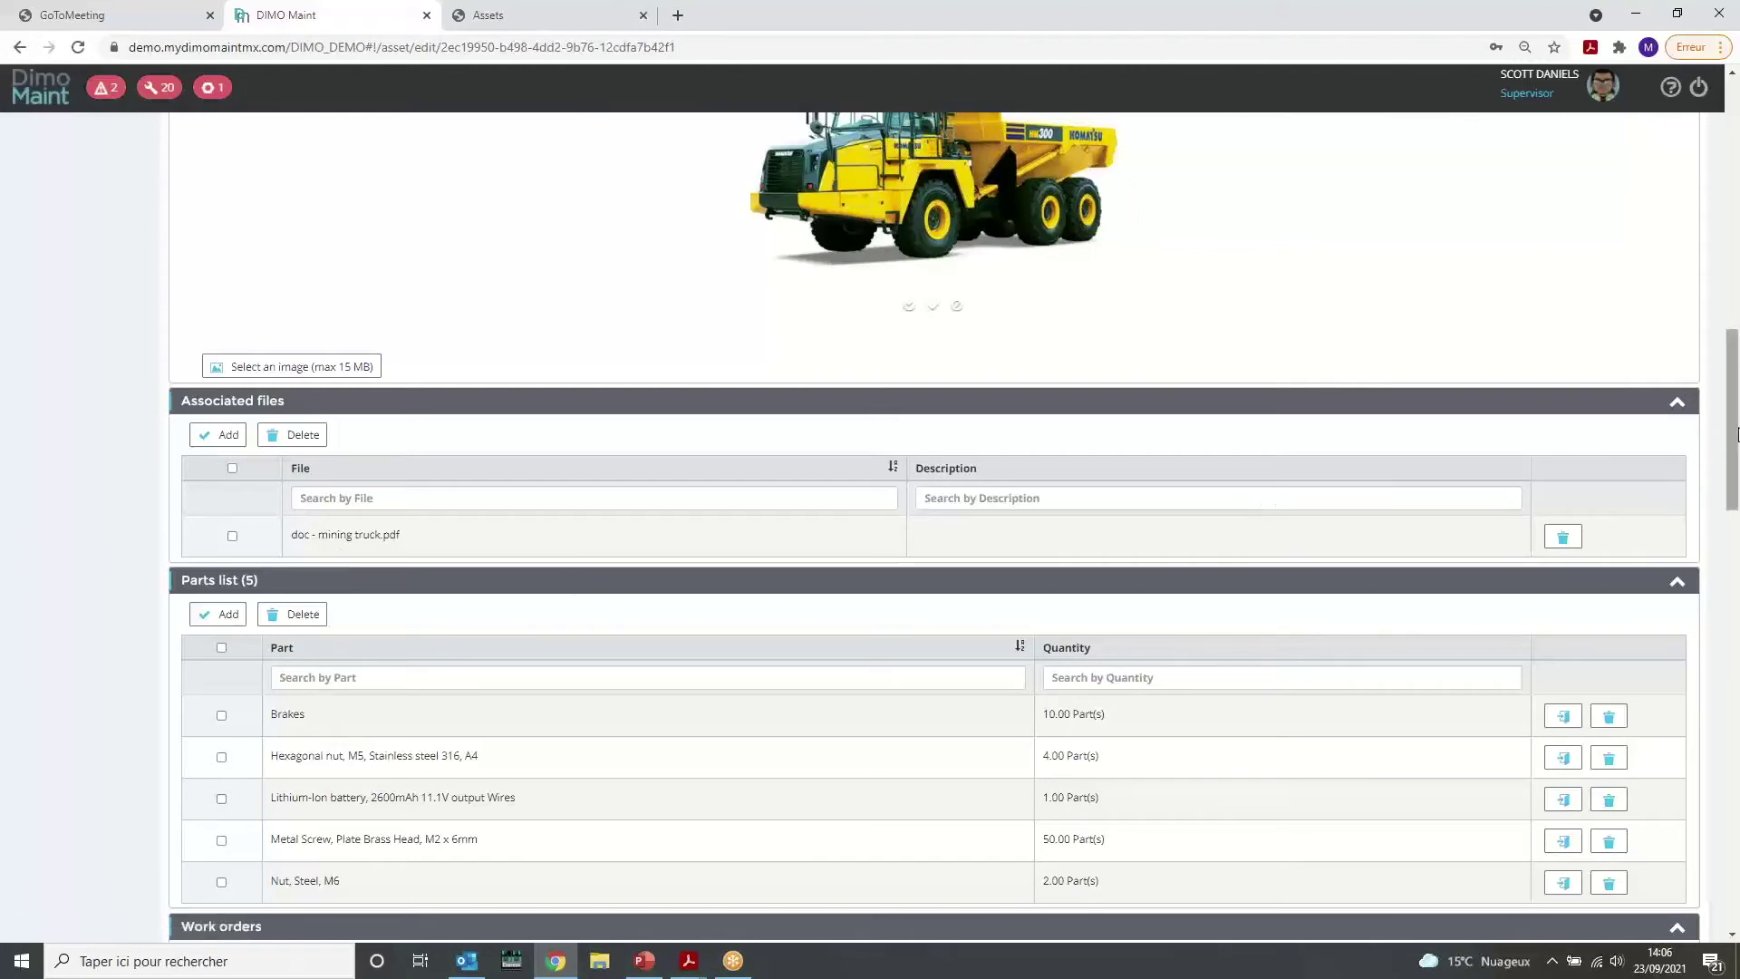
{"action": "scroll", "coordinate": [1733, 438], "scroll_direction": "down", "scroll_amount": 3}
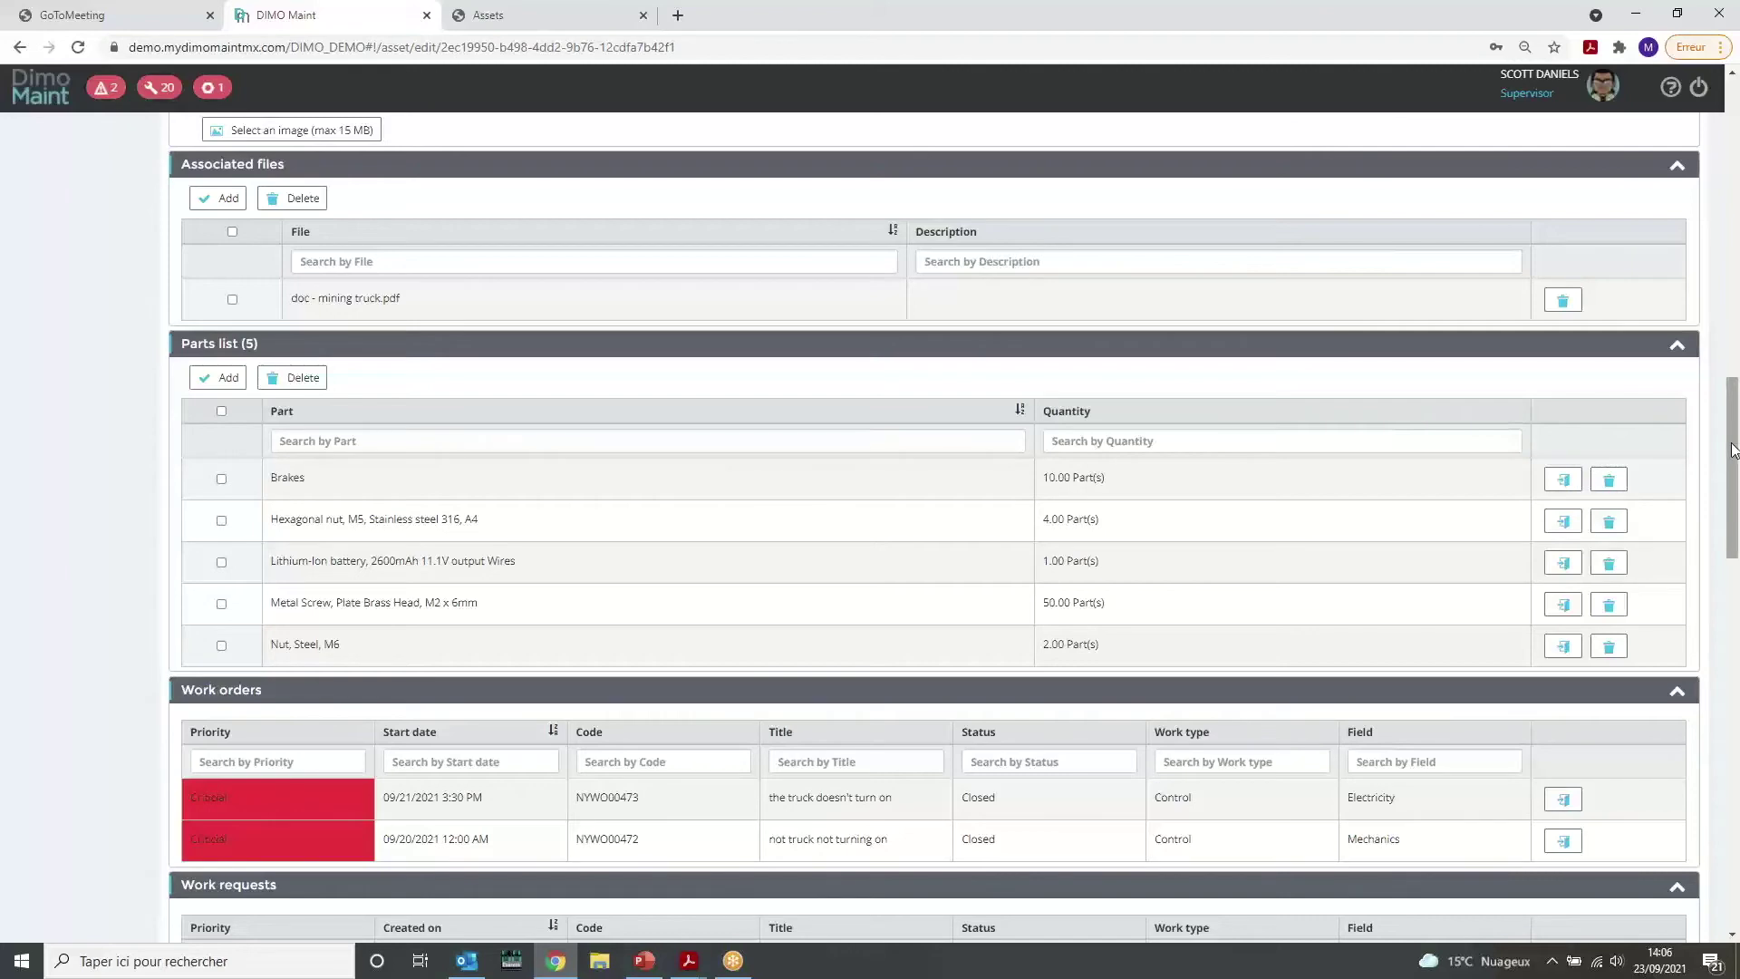
Examine the truck's work orders, work requests, preventive work, movements, downtime, meters and task lists.
{"action": "left_click_drag", "start_coordinate": [1732, 455], "coordinate": [1736, 549]}
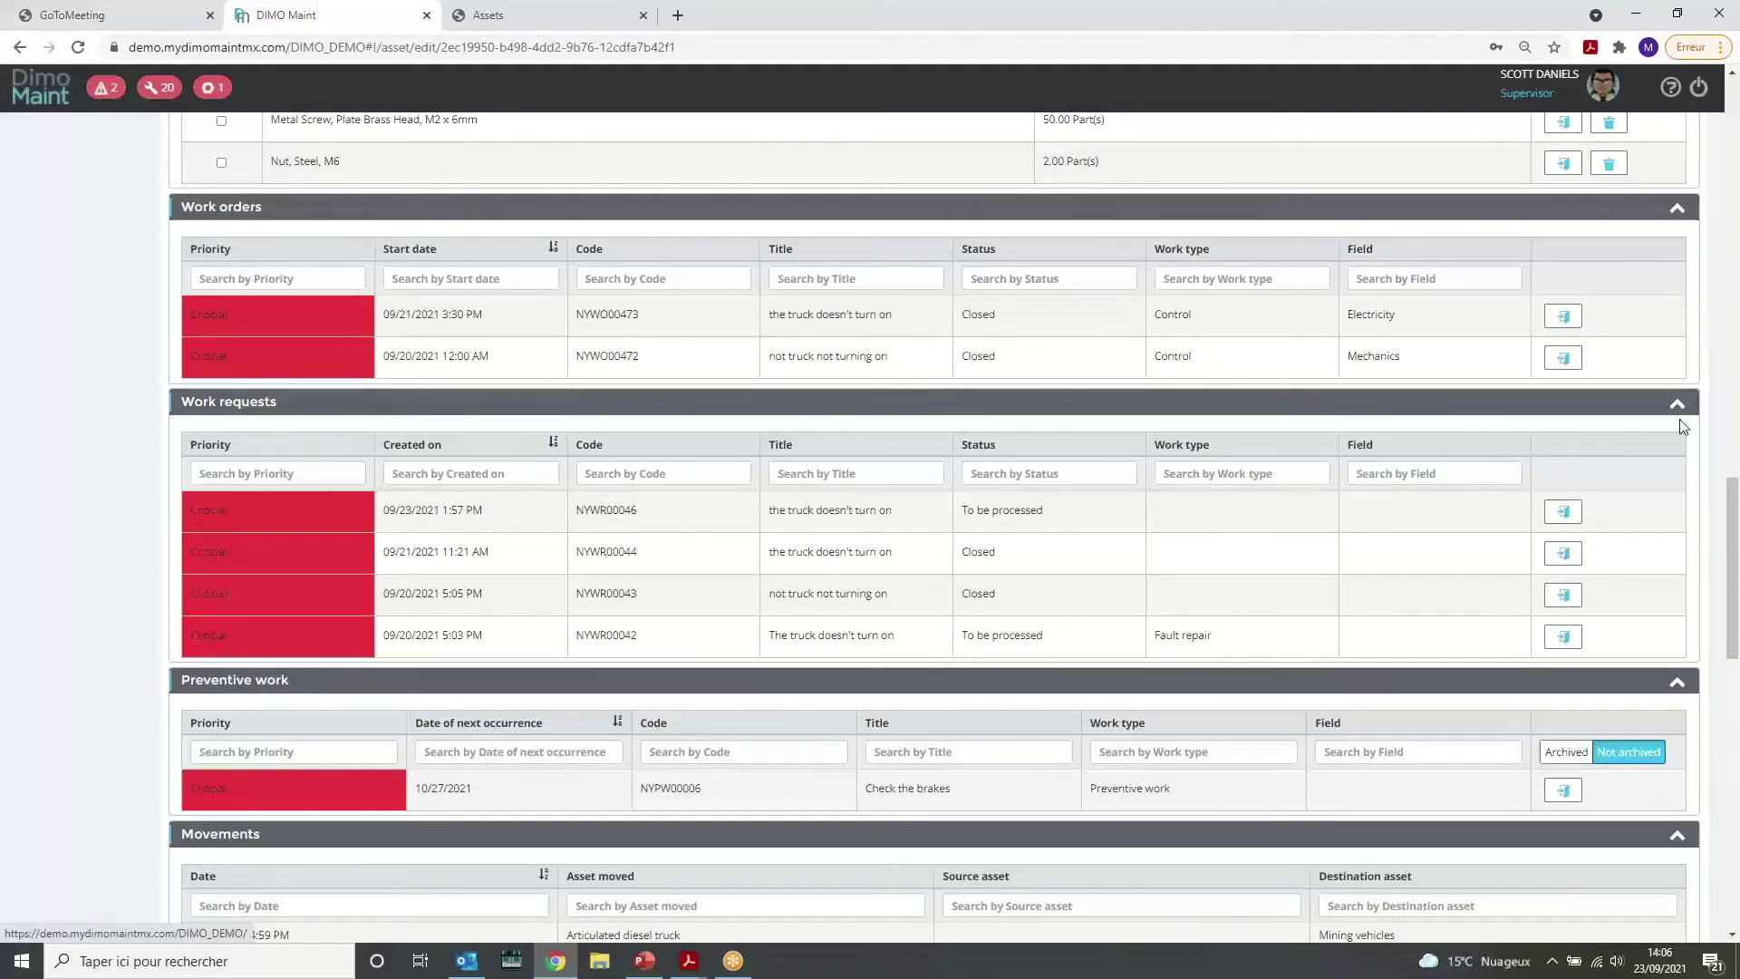
{"action": "left_click_drag", "start_coordinate": [1731, 505], "coordinate": [1732, 617]}
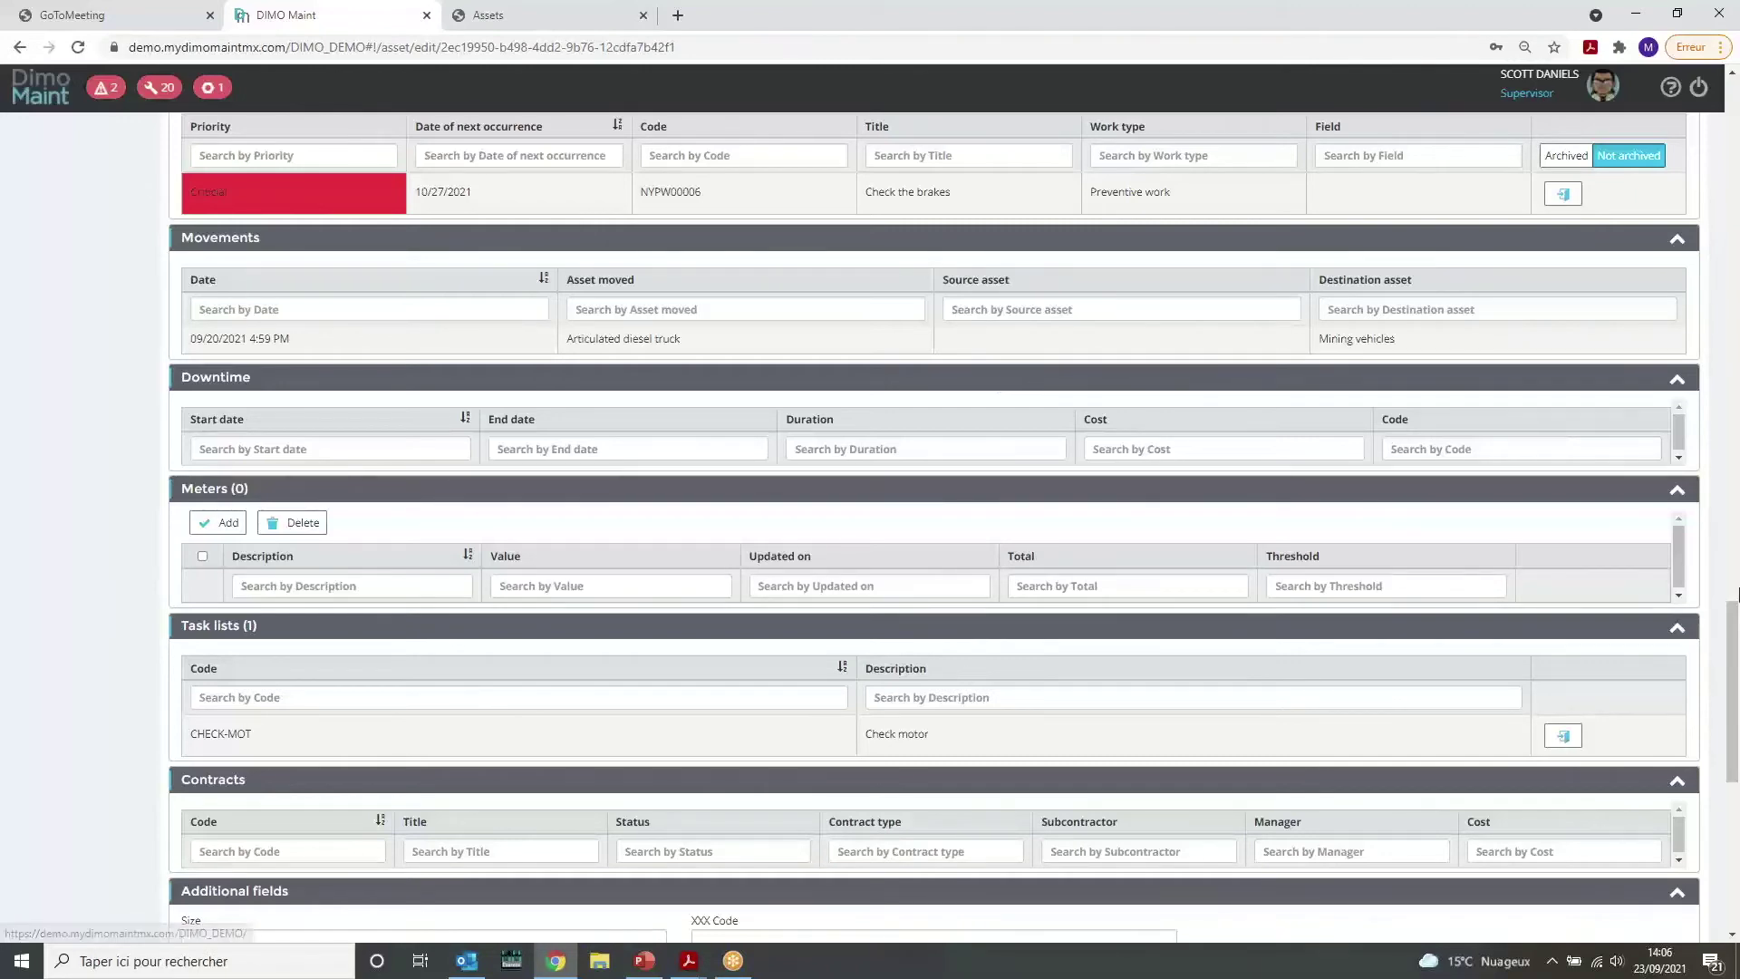
{"action": "left_click_drag", "start_coordinate": [1736, 594], "coordinate": [1736, 661]}
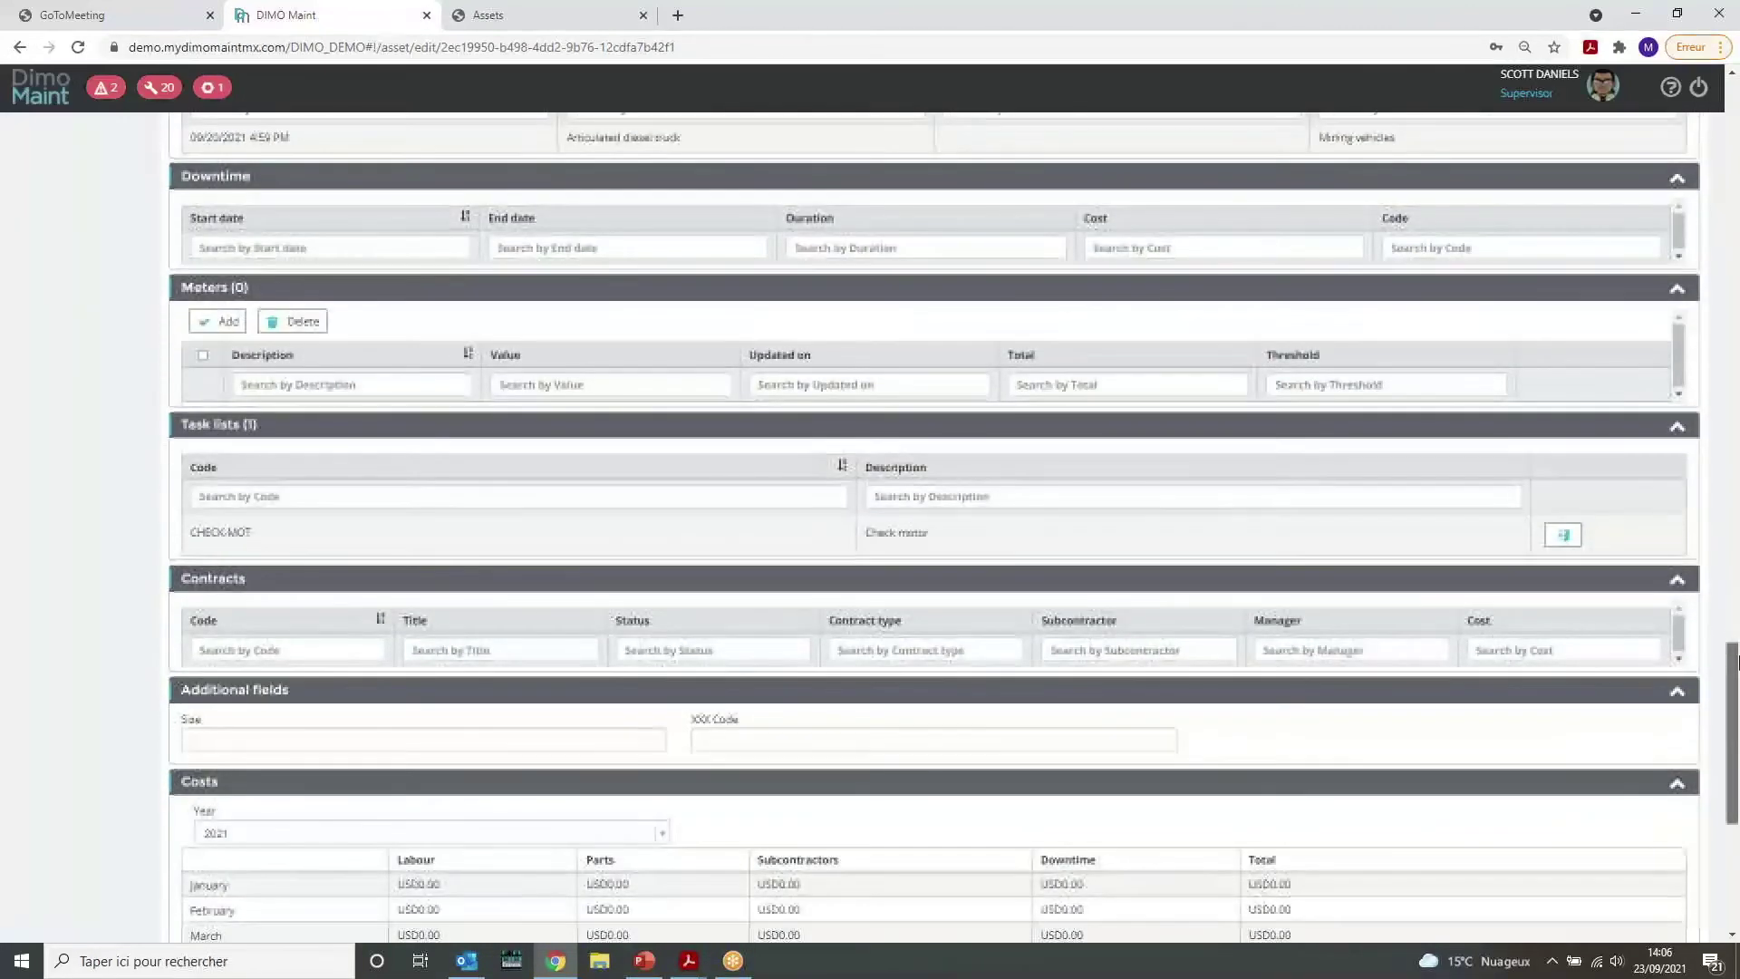
{"action": "scroll", "coordinate": [1736, 661], "scroll_direction": "down", "scroll_amount": 2}
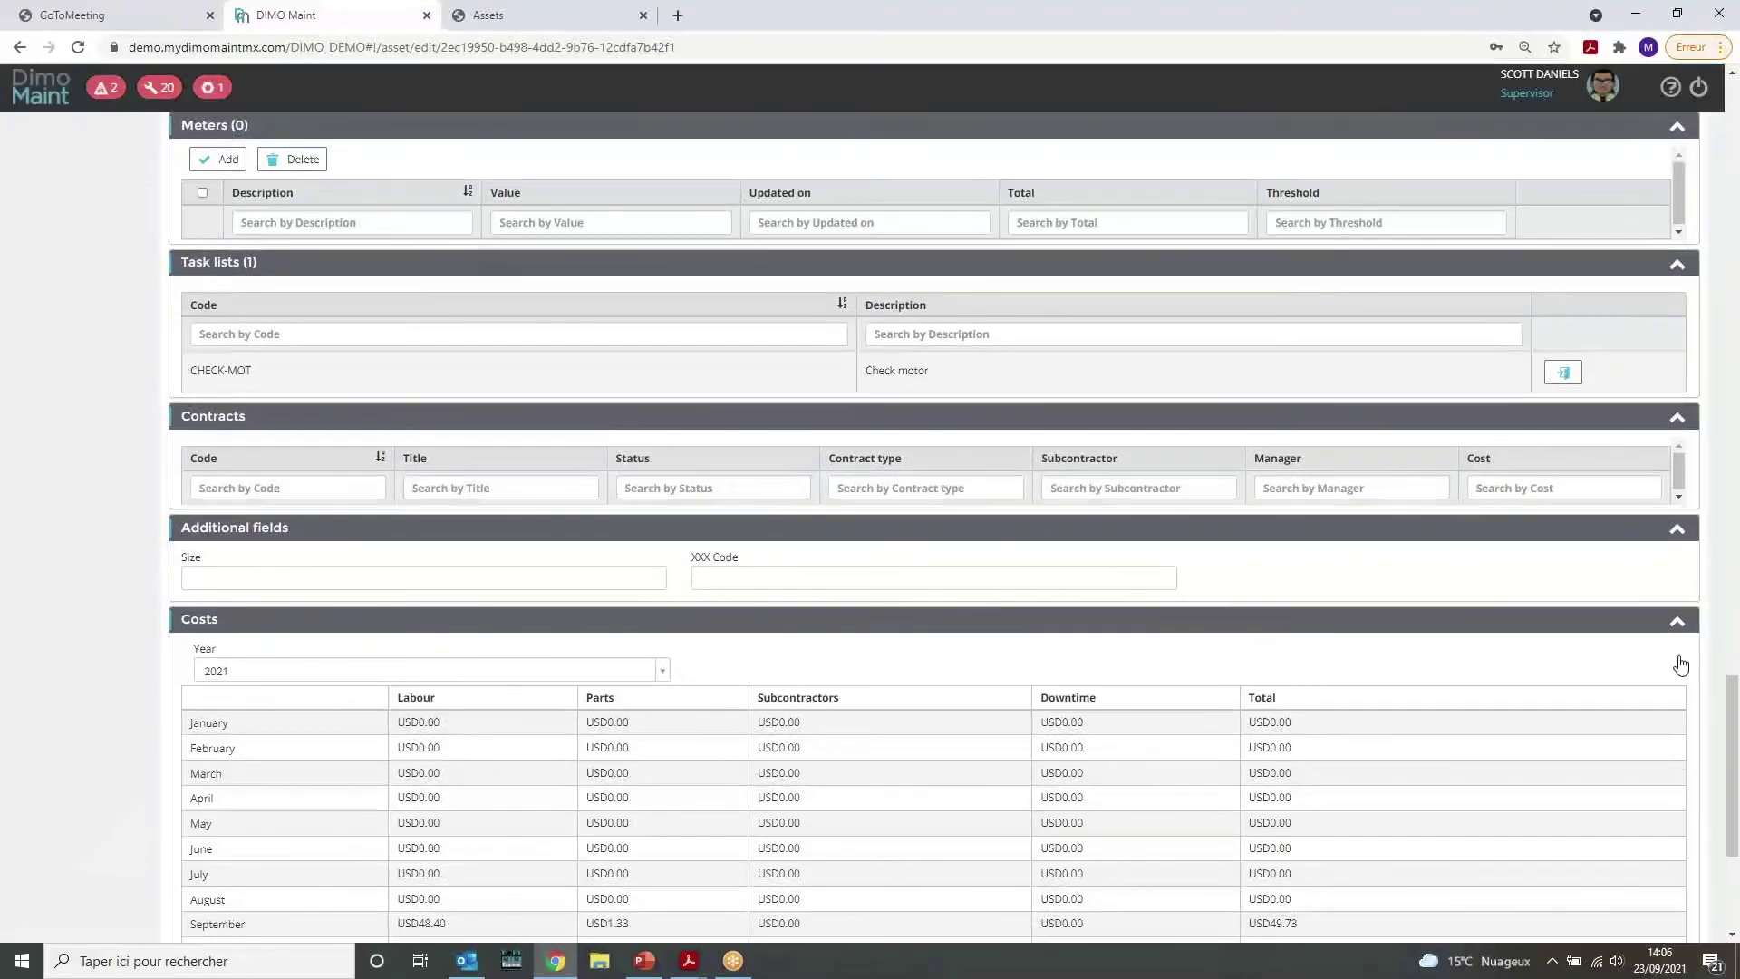
{"action": "left_click", "coordinate": [630, 379]}
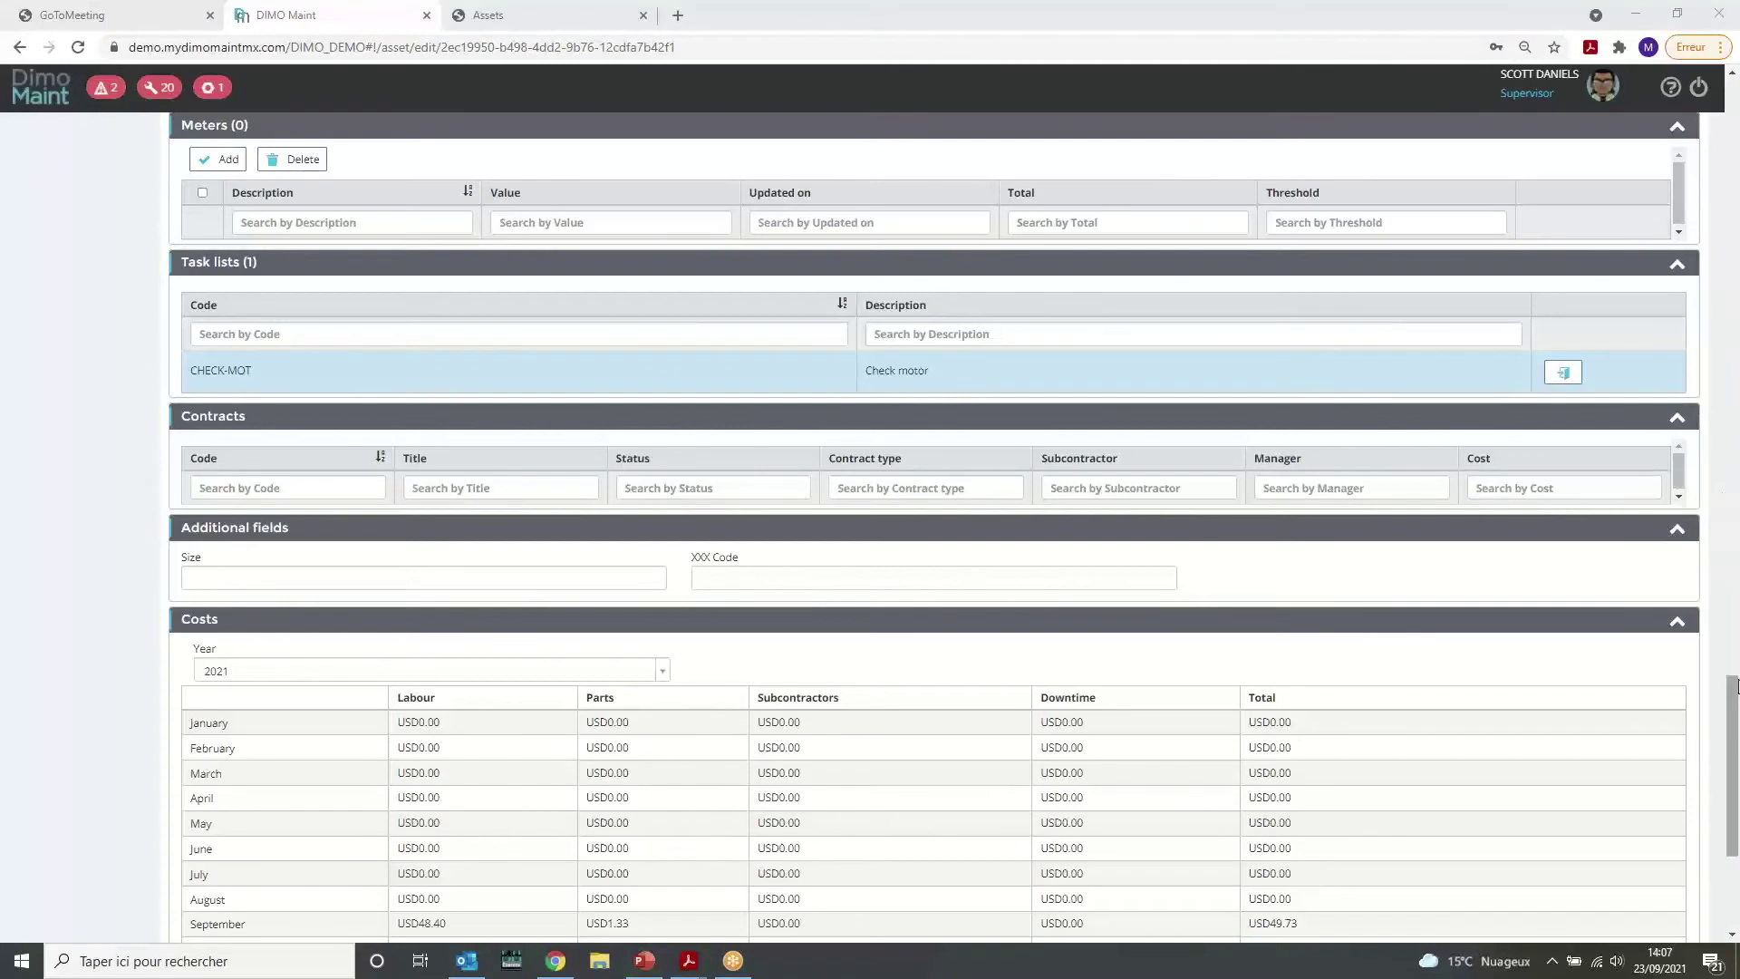
Examine the truck's monthly costs and the years available for them, and close the asset record.
{"action": "left_click_drag", "start_coordinate": [1732, 694], "coordinate": [1733, 750]}
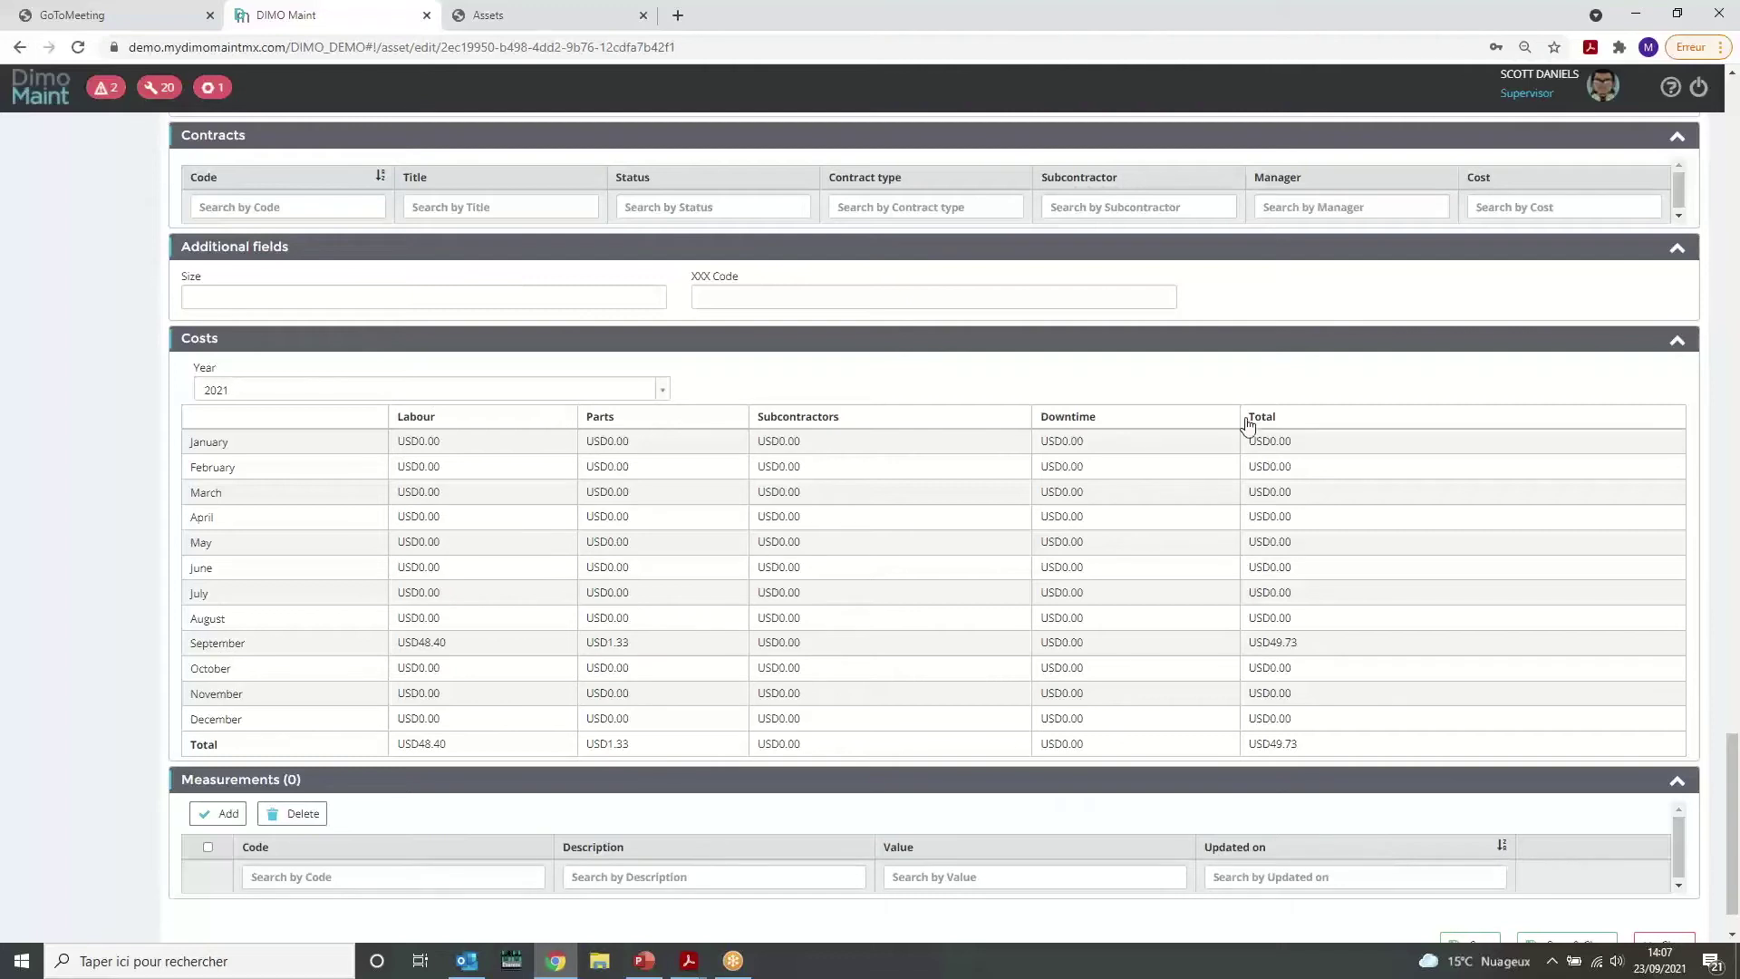
{"action": "left_click", "coordinate": [476, 389]}
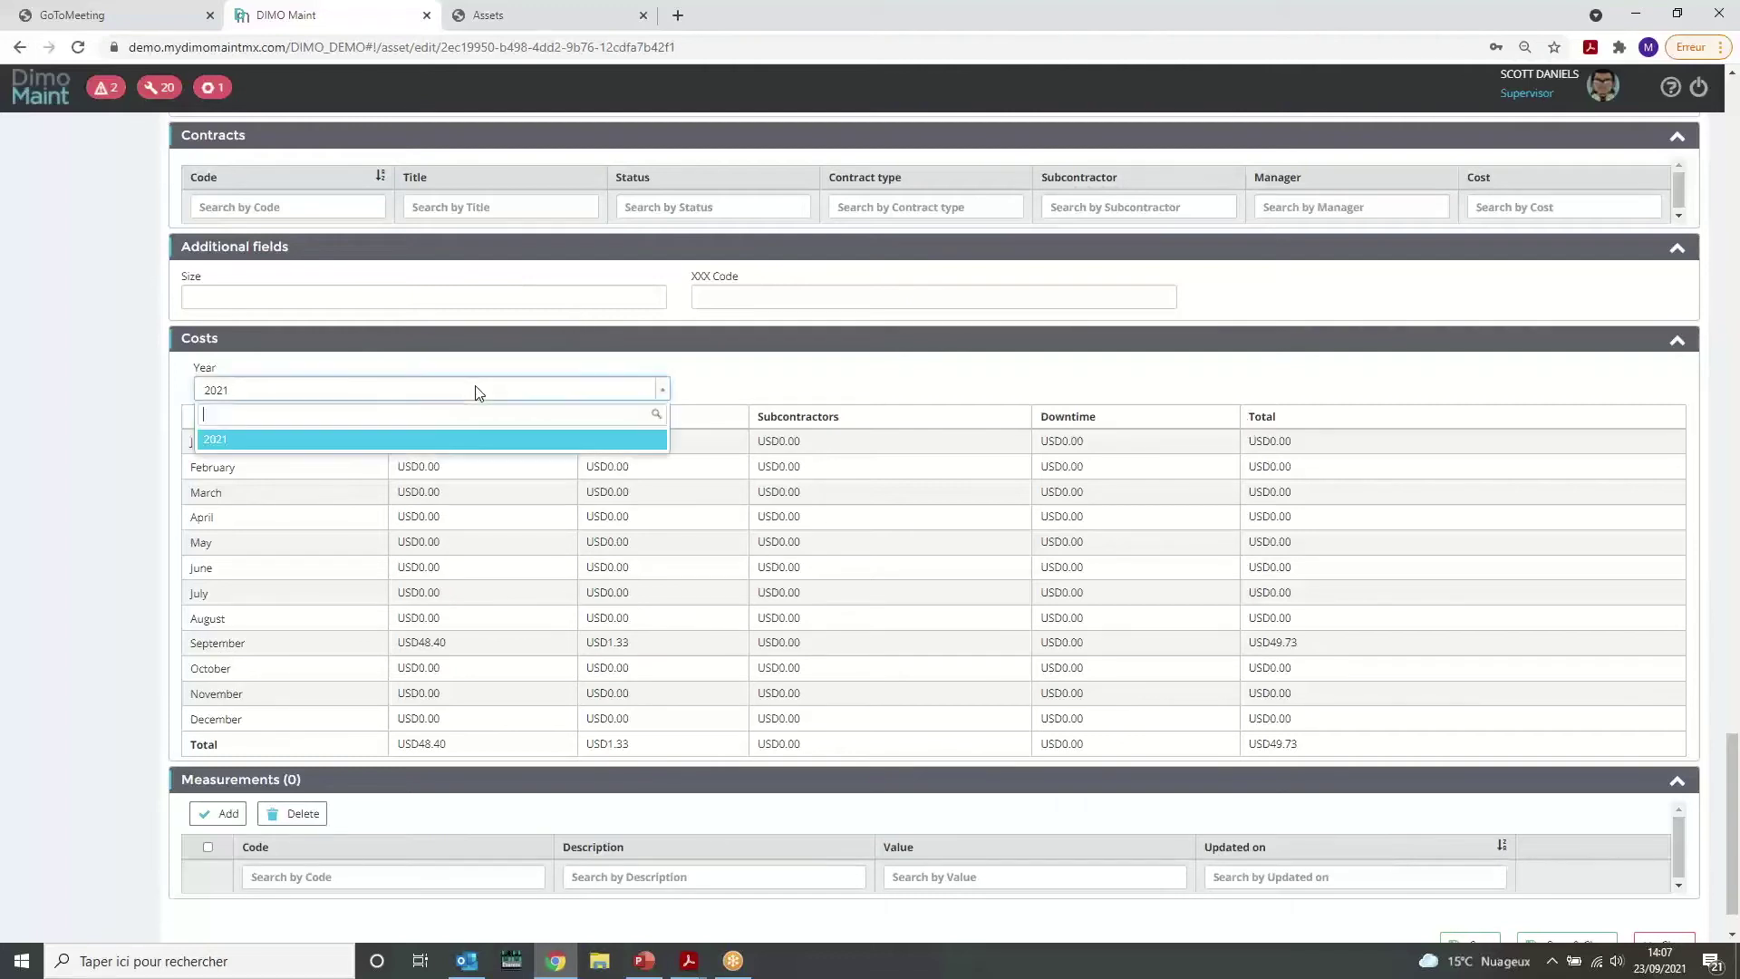
{"action": "left_click", "coordinate": [736, 371]}
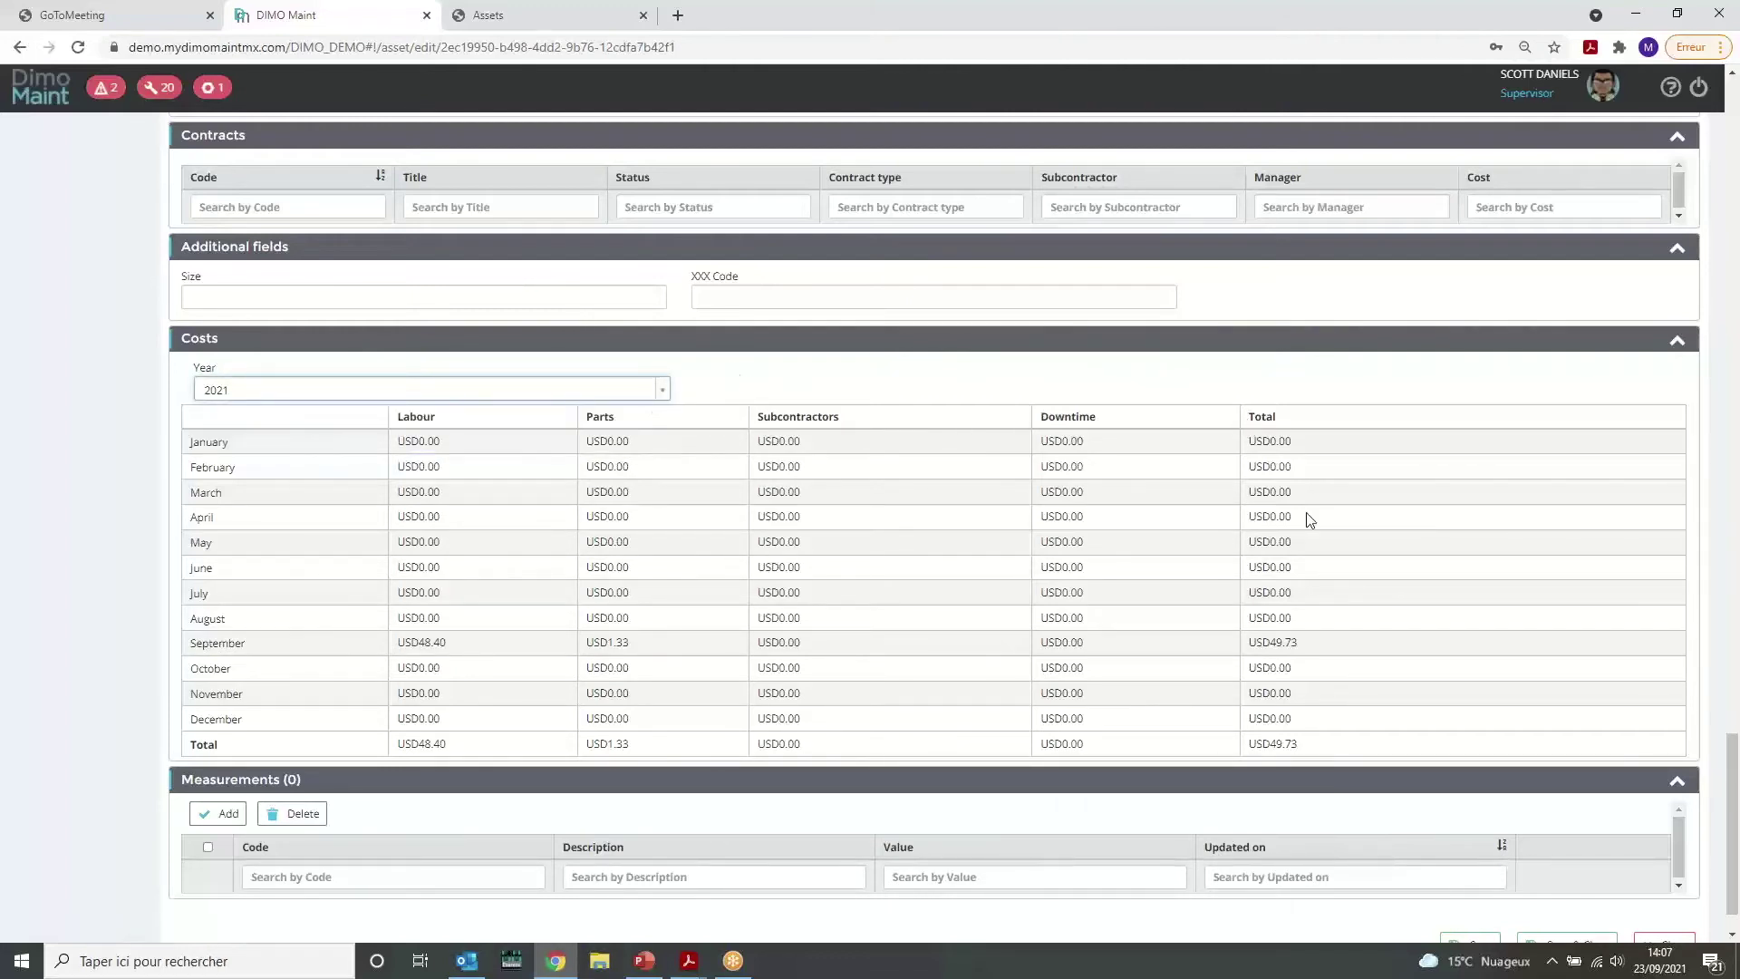
{"action": "left_click_drag", "start_coordinate": [1733, 850], "coordinate": [1737, 201]}
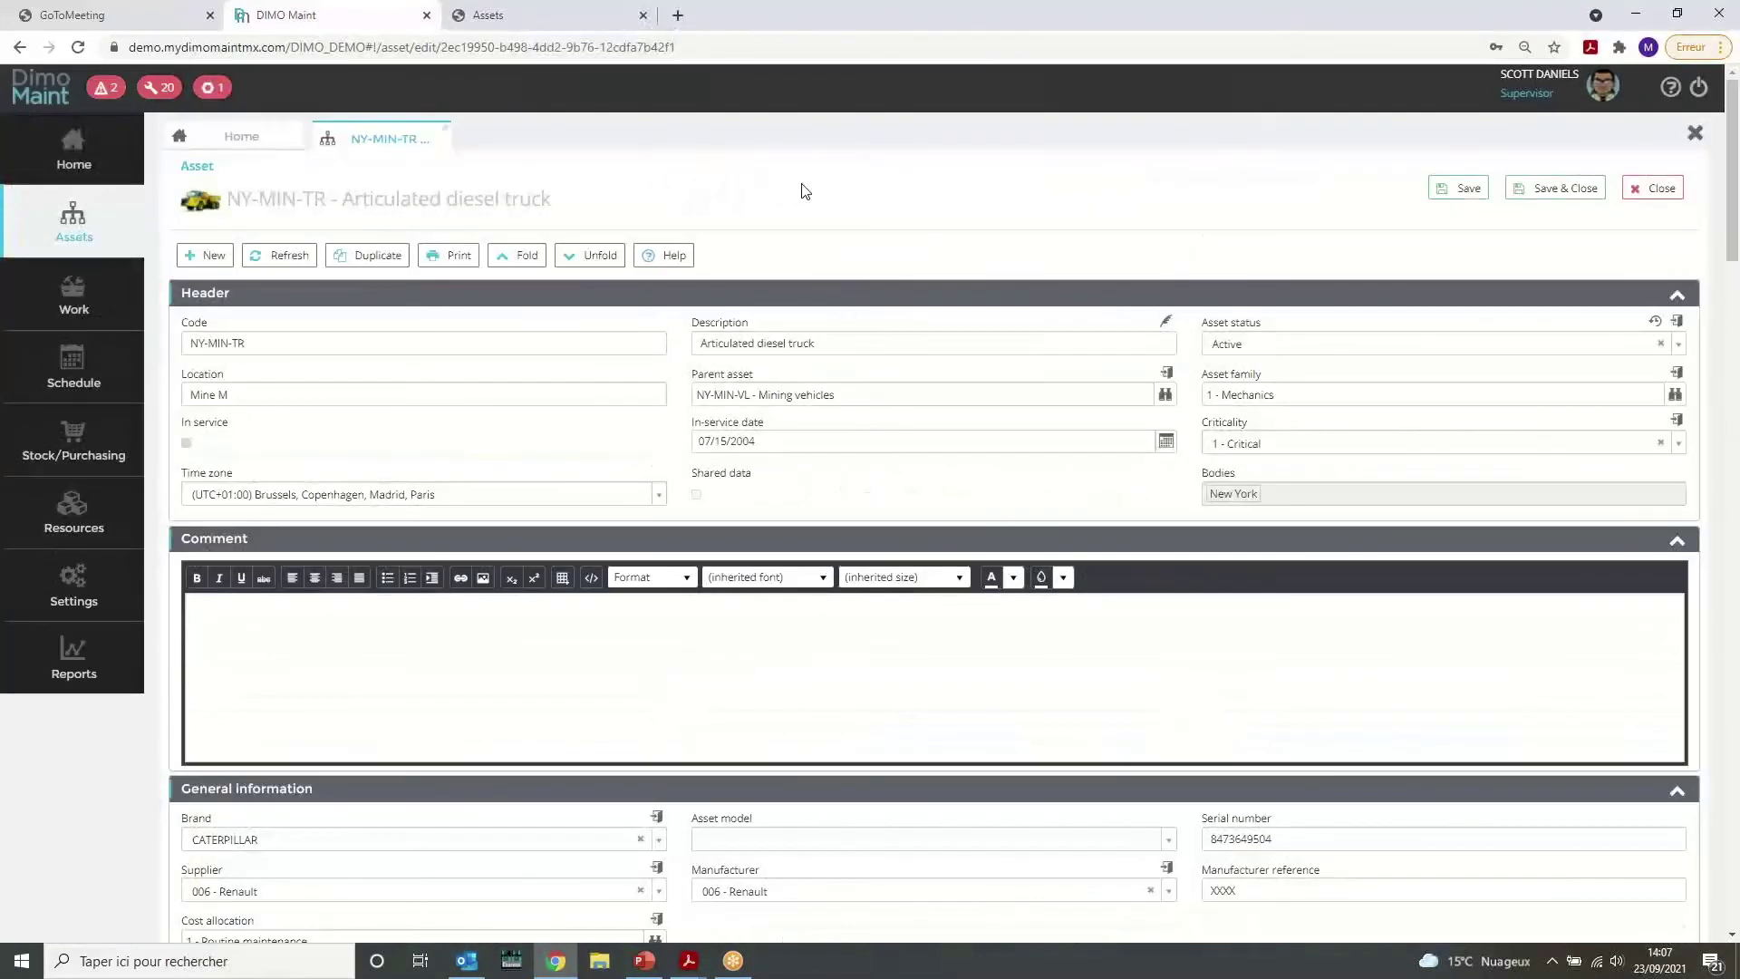
{"action": "left_click", "coordinate": [445, 127]}
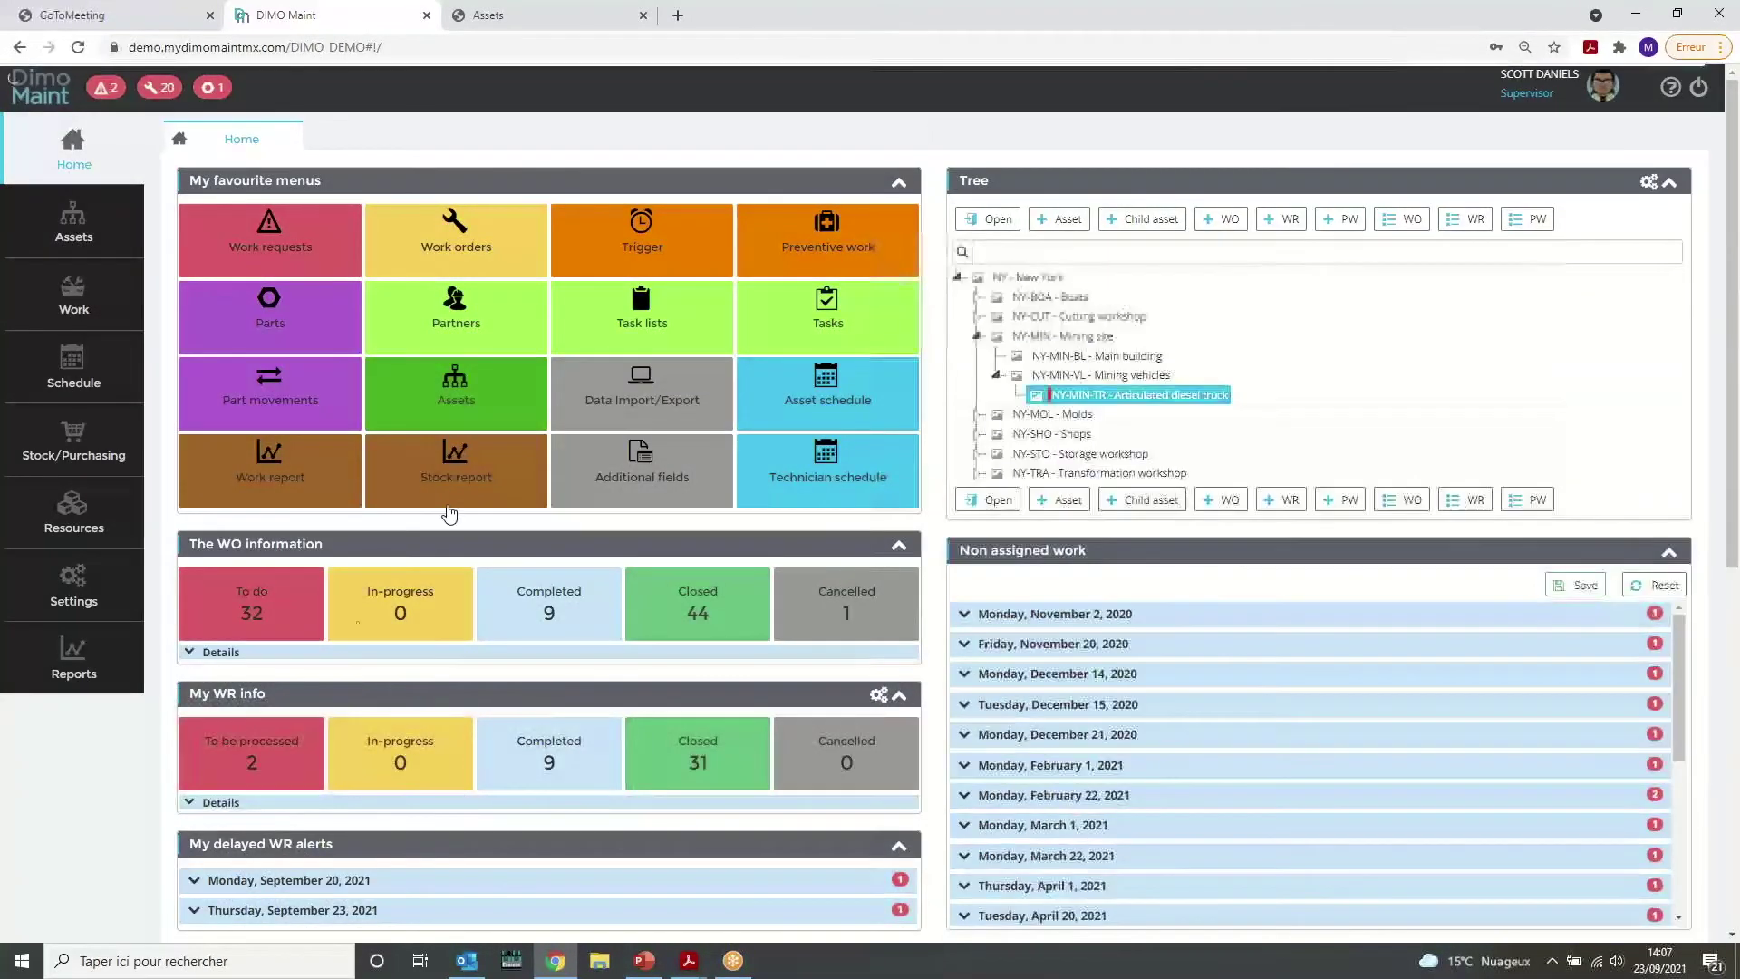
Open the newest "the truck doesn't turn on" work request from the details of My WR info and unfold all its sections.
{"action": "left_click", "coordinate": [221, 805]}
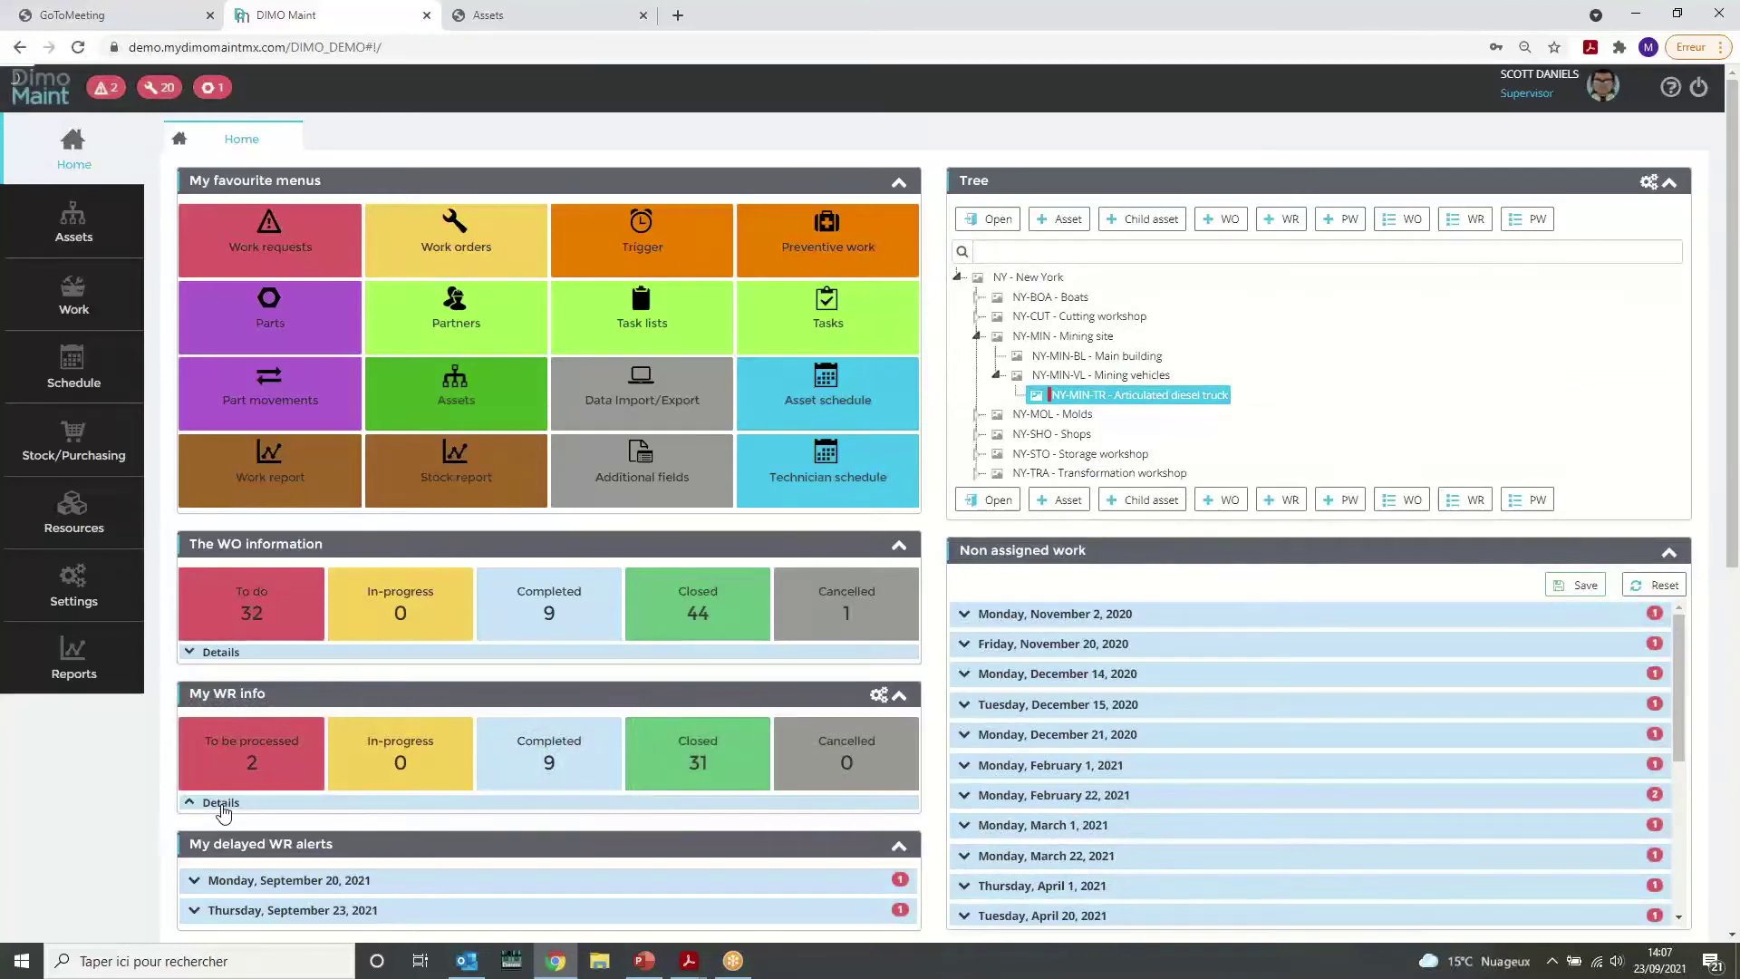
{"action": "left_click_drag", "start_coordinate": [192, 823], "coordinate": [489, 842]}
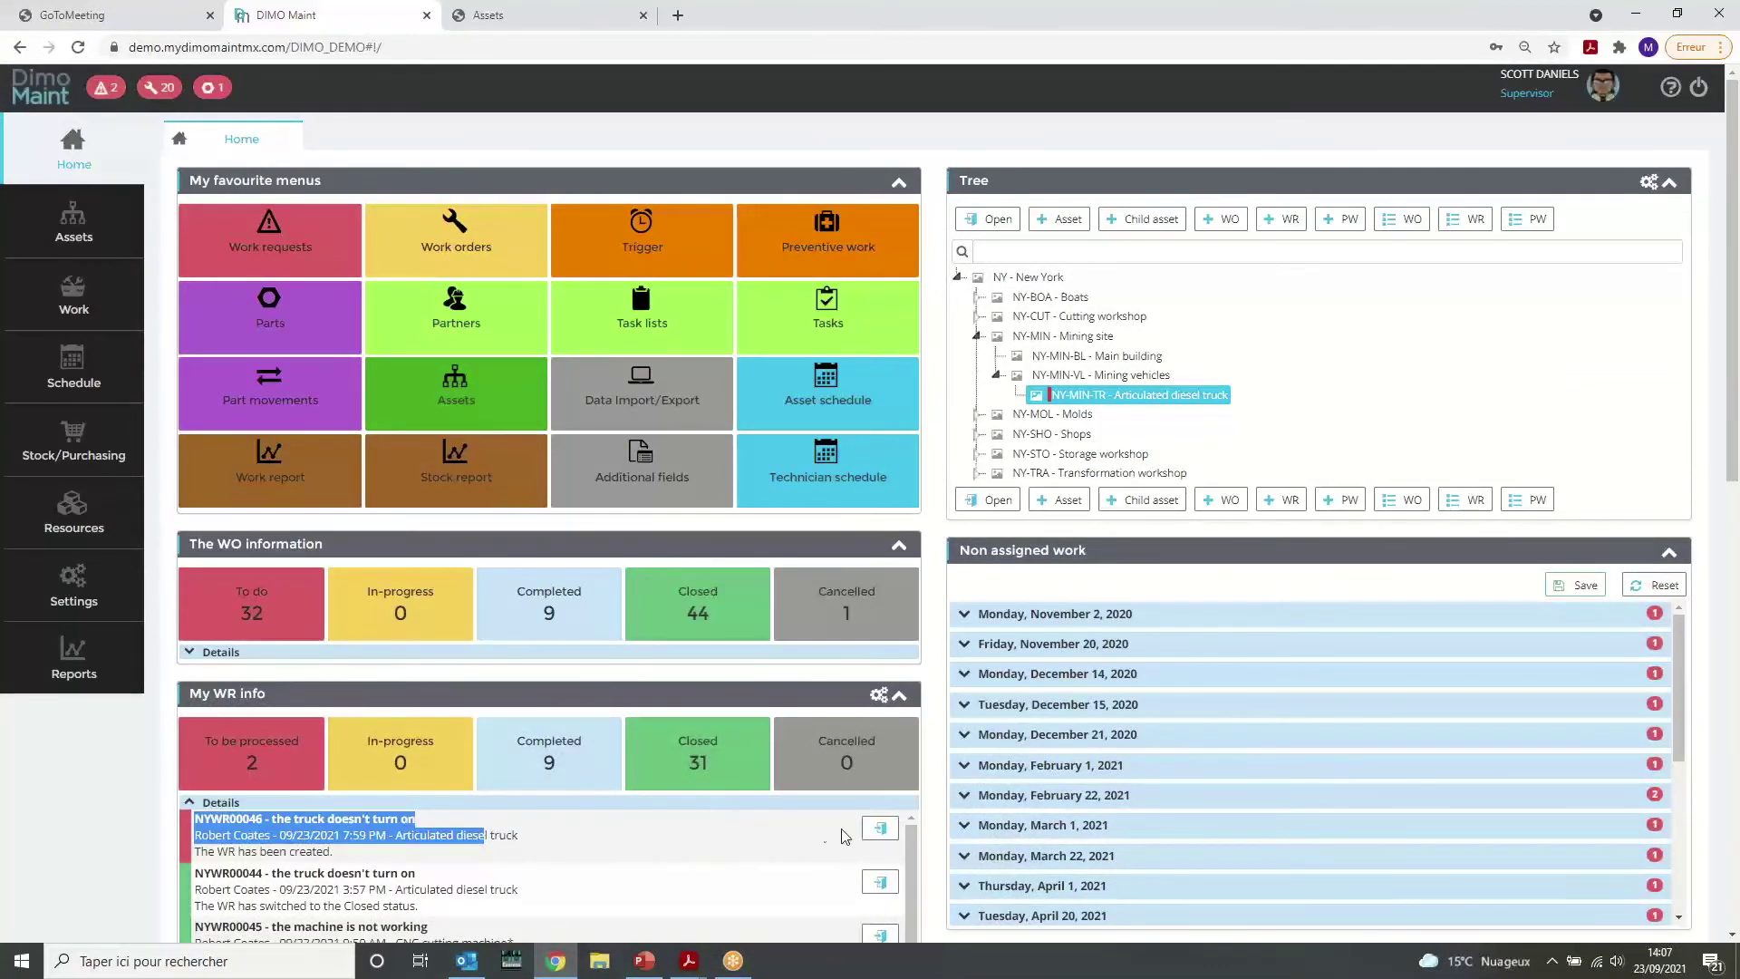
{"action": "left_click", "coordinate": [876, 831]}
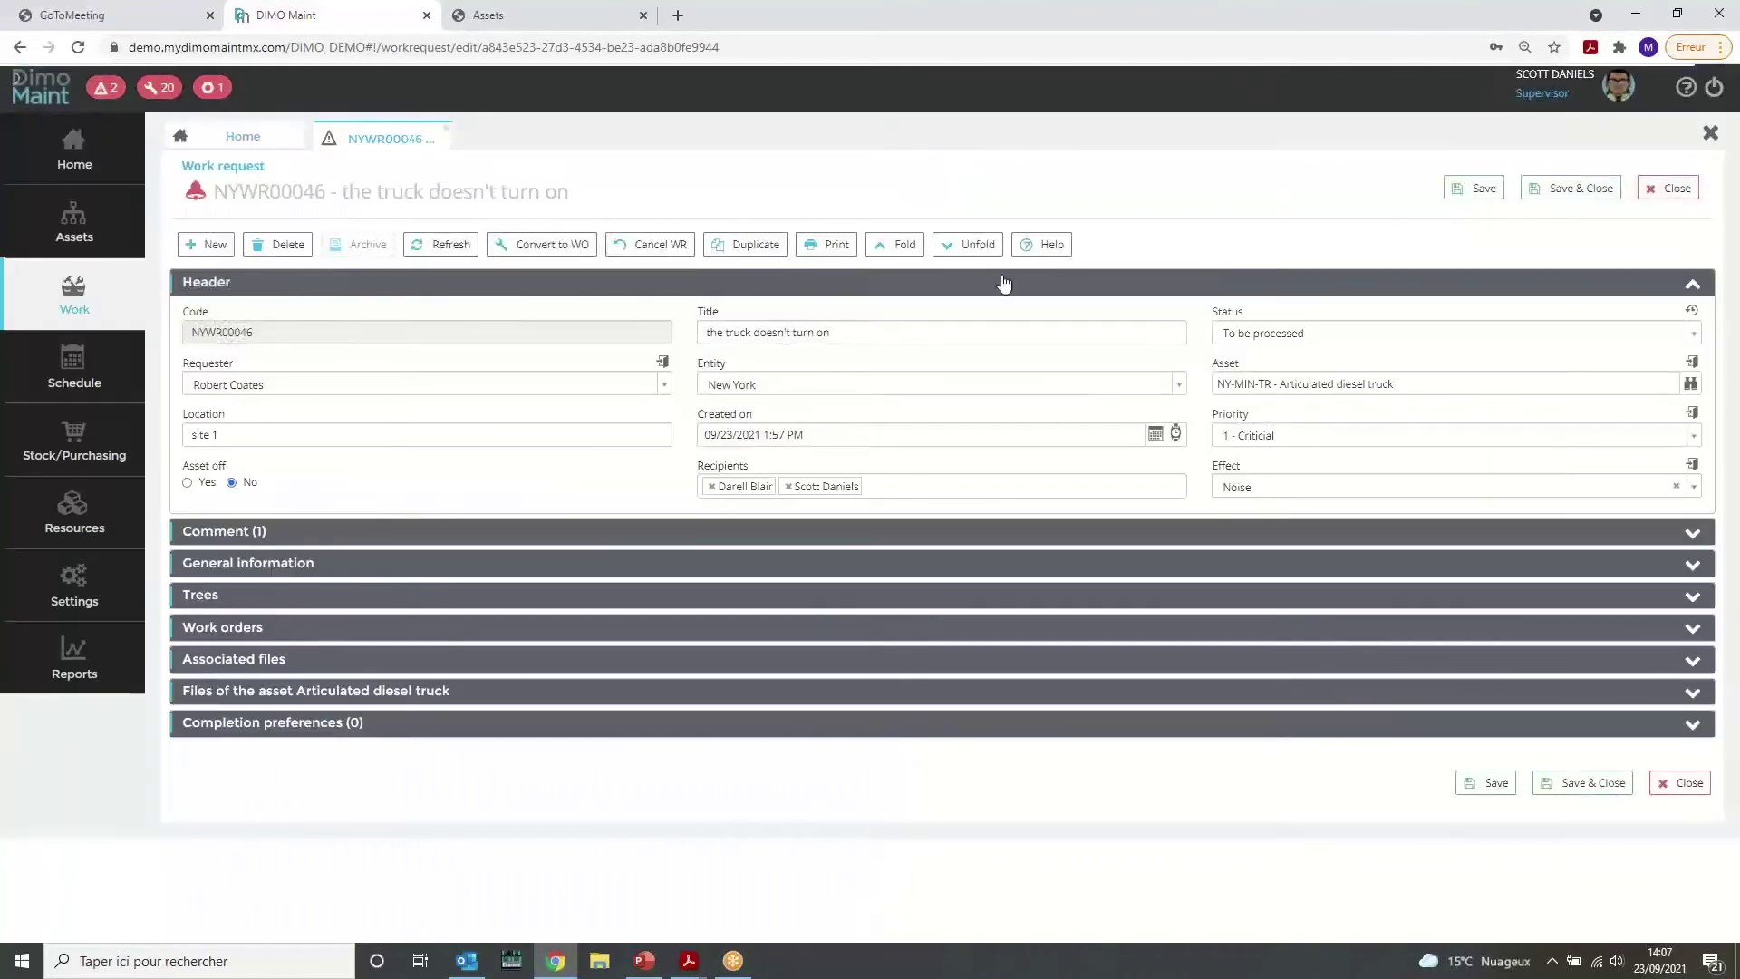
{"action": "left_click", "coordinate": [971, 246]}
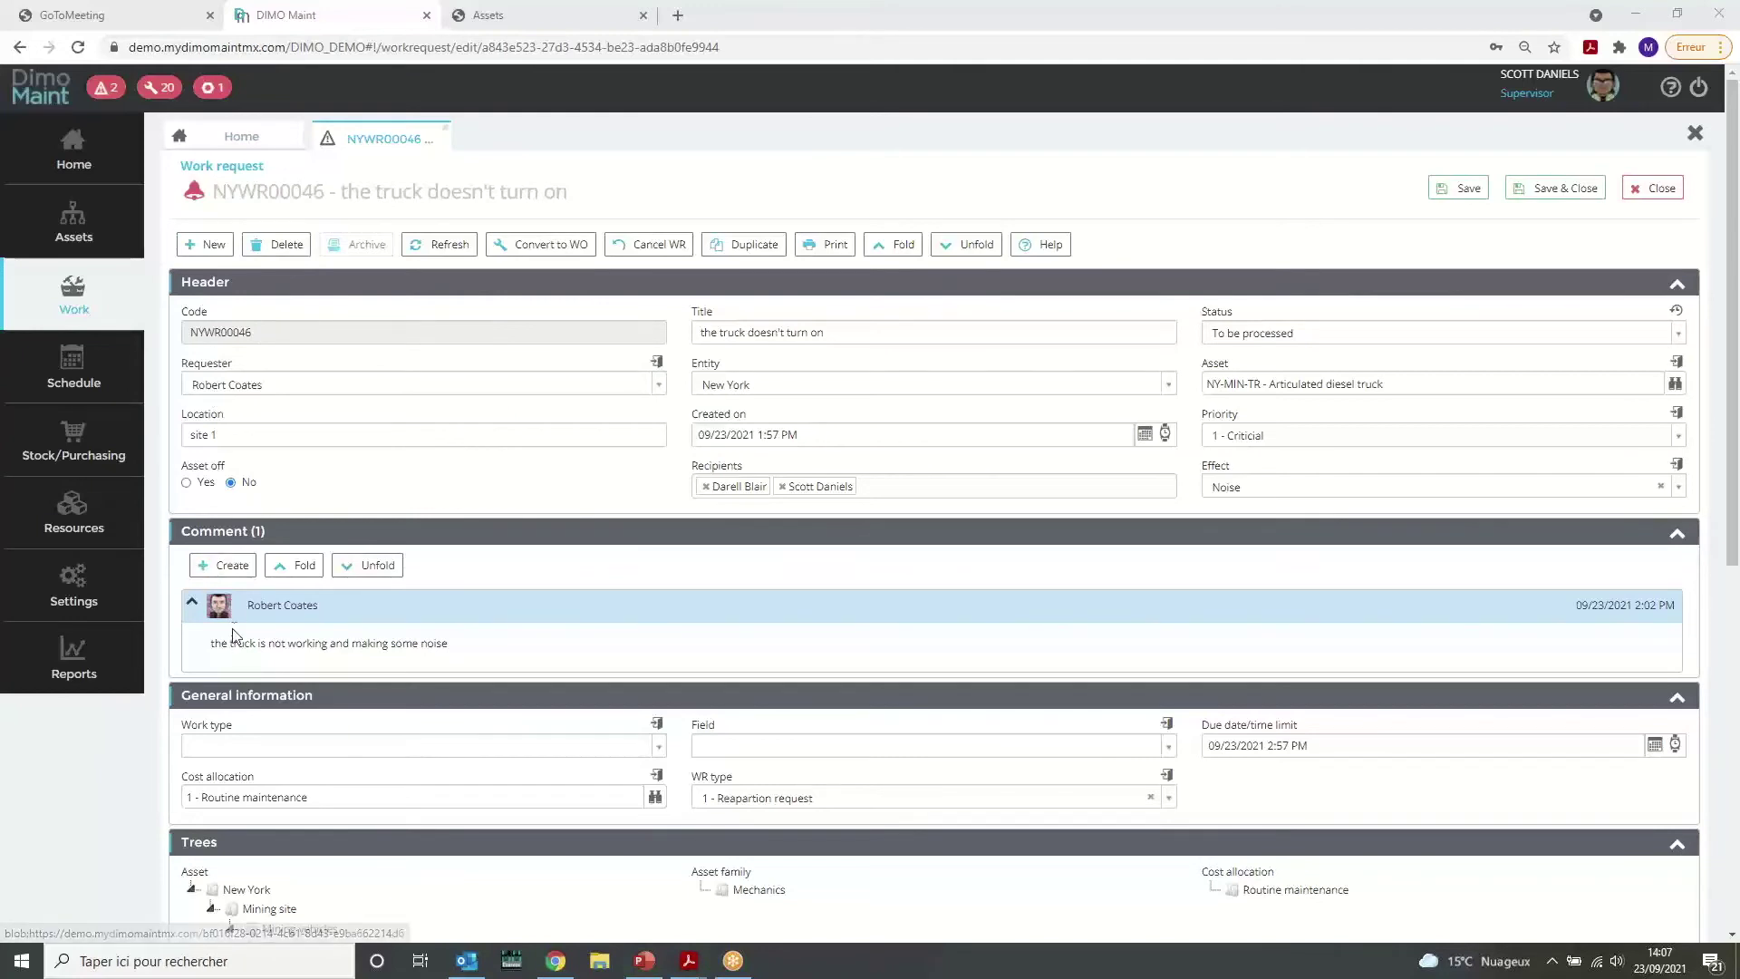
Add a comment to the work request telling the requester by first name "we are on it !".
{"action": "left_click", "coordinate": [223, 566]}
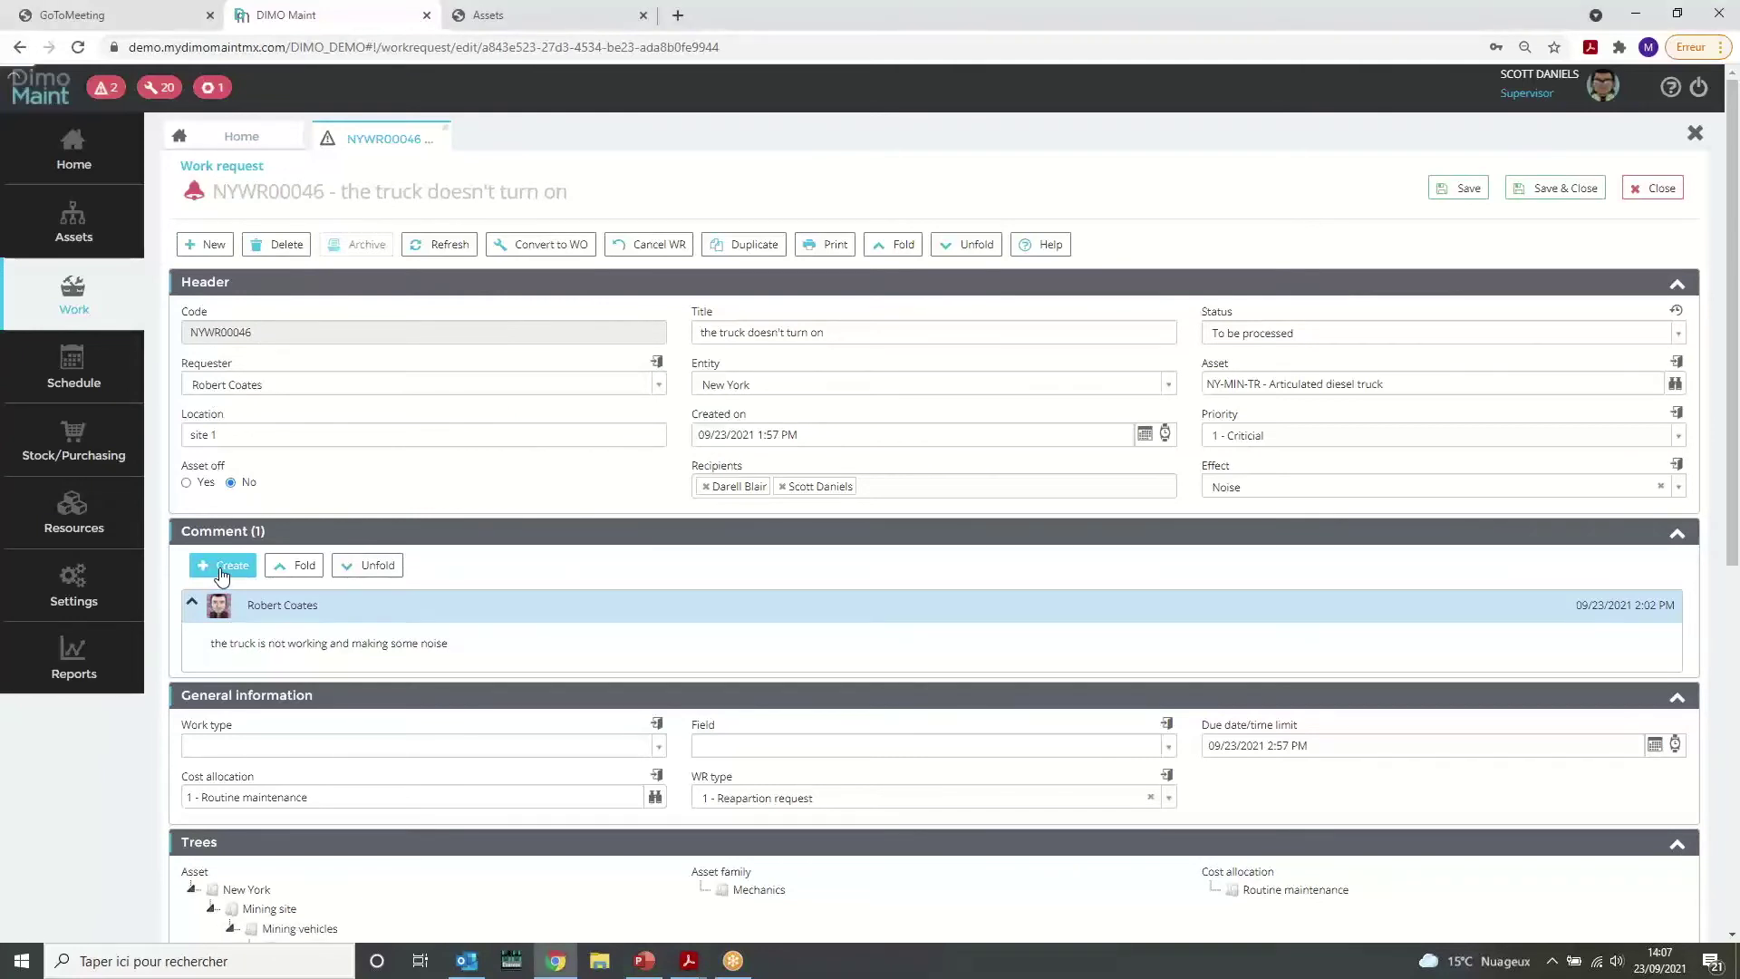
{"action": "type", "text": "Ok Rob, "}
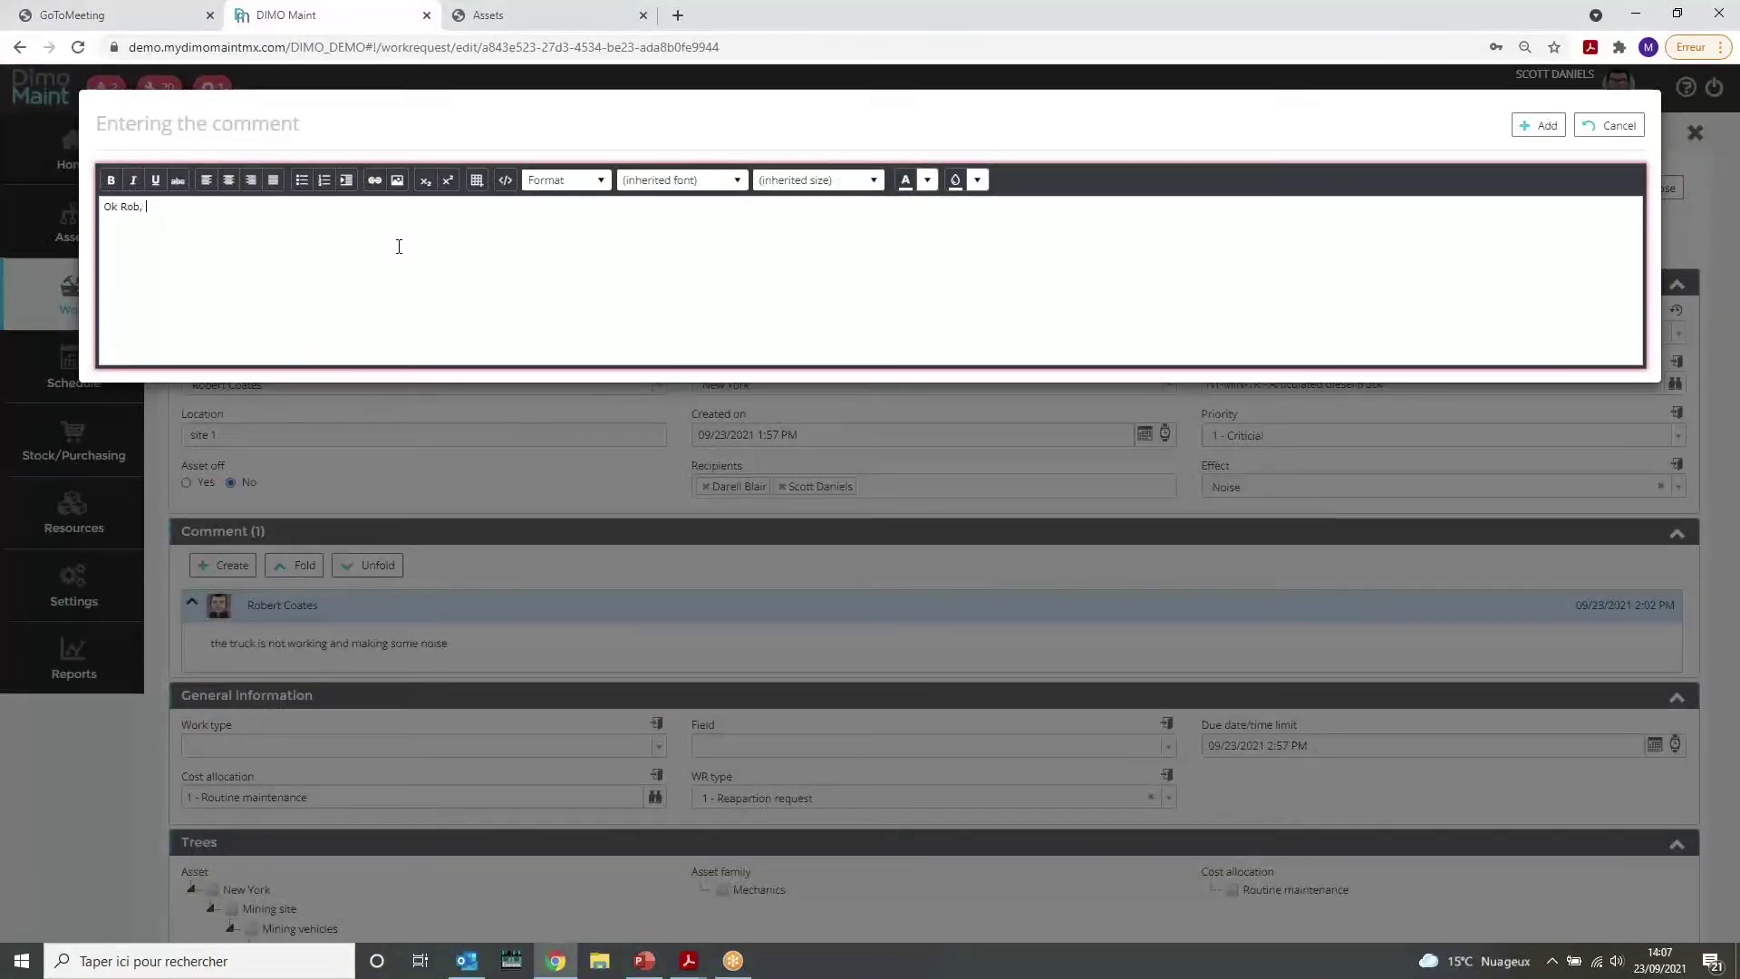
{"action": "type", "text": "we are on it !"}
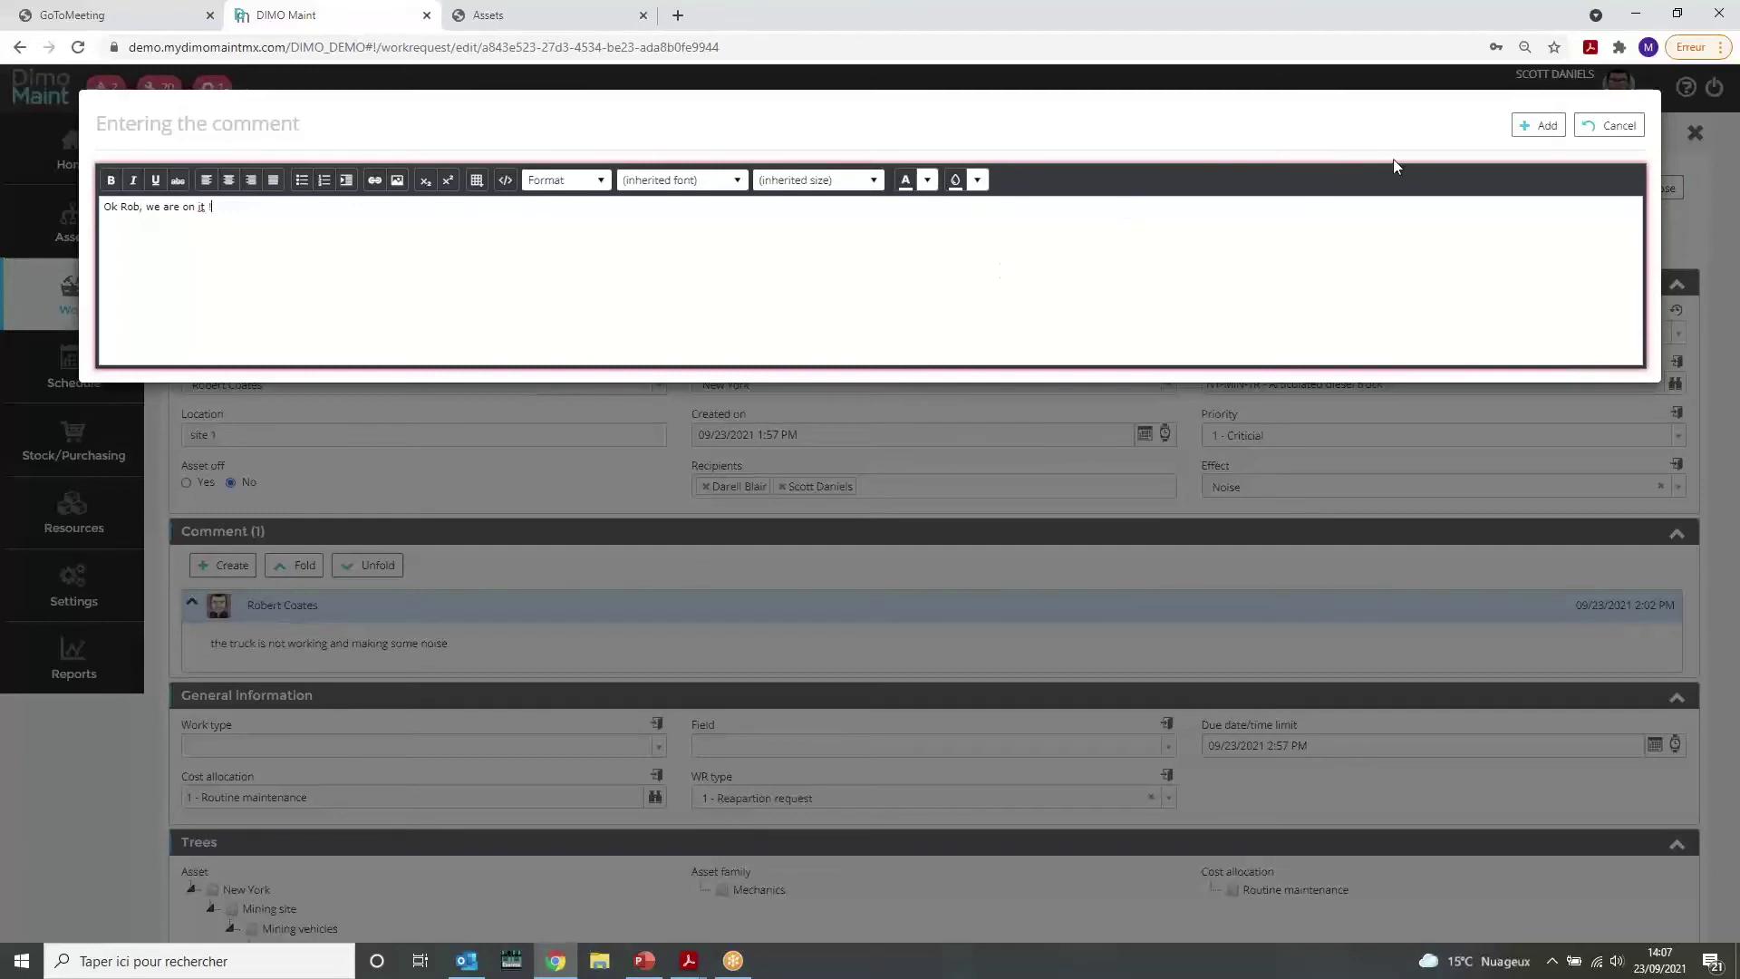
{"action": "left_click", "coordinate": [1531, 131]}
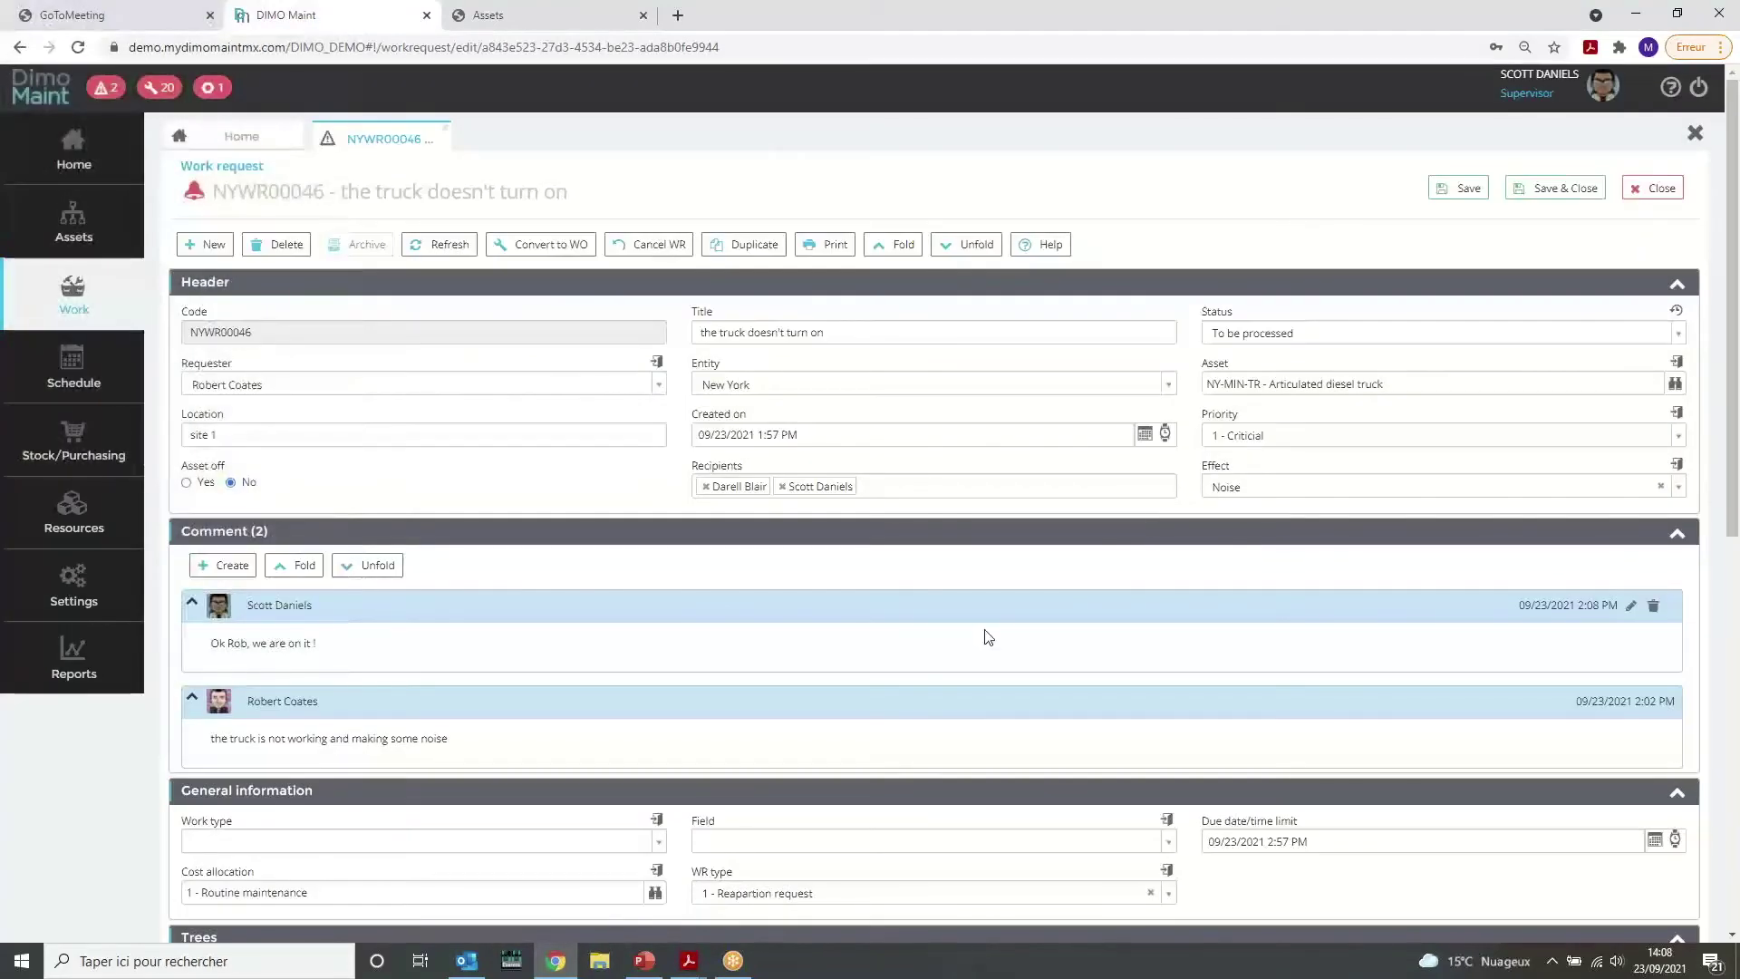
Review the rest of the work request, save its changes and convert it to a work order.
{"action": "scroll", "coordinate": [987, 636], "scroll_direction": "down", "scroll_amount": 4}
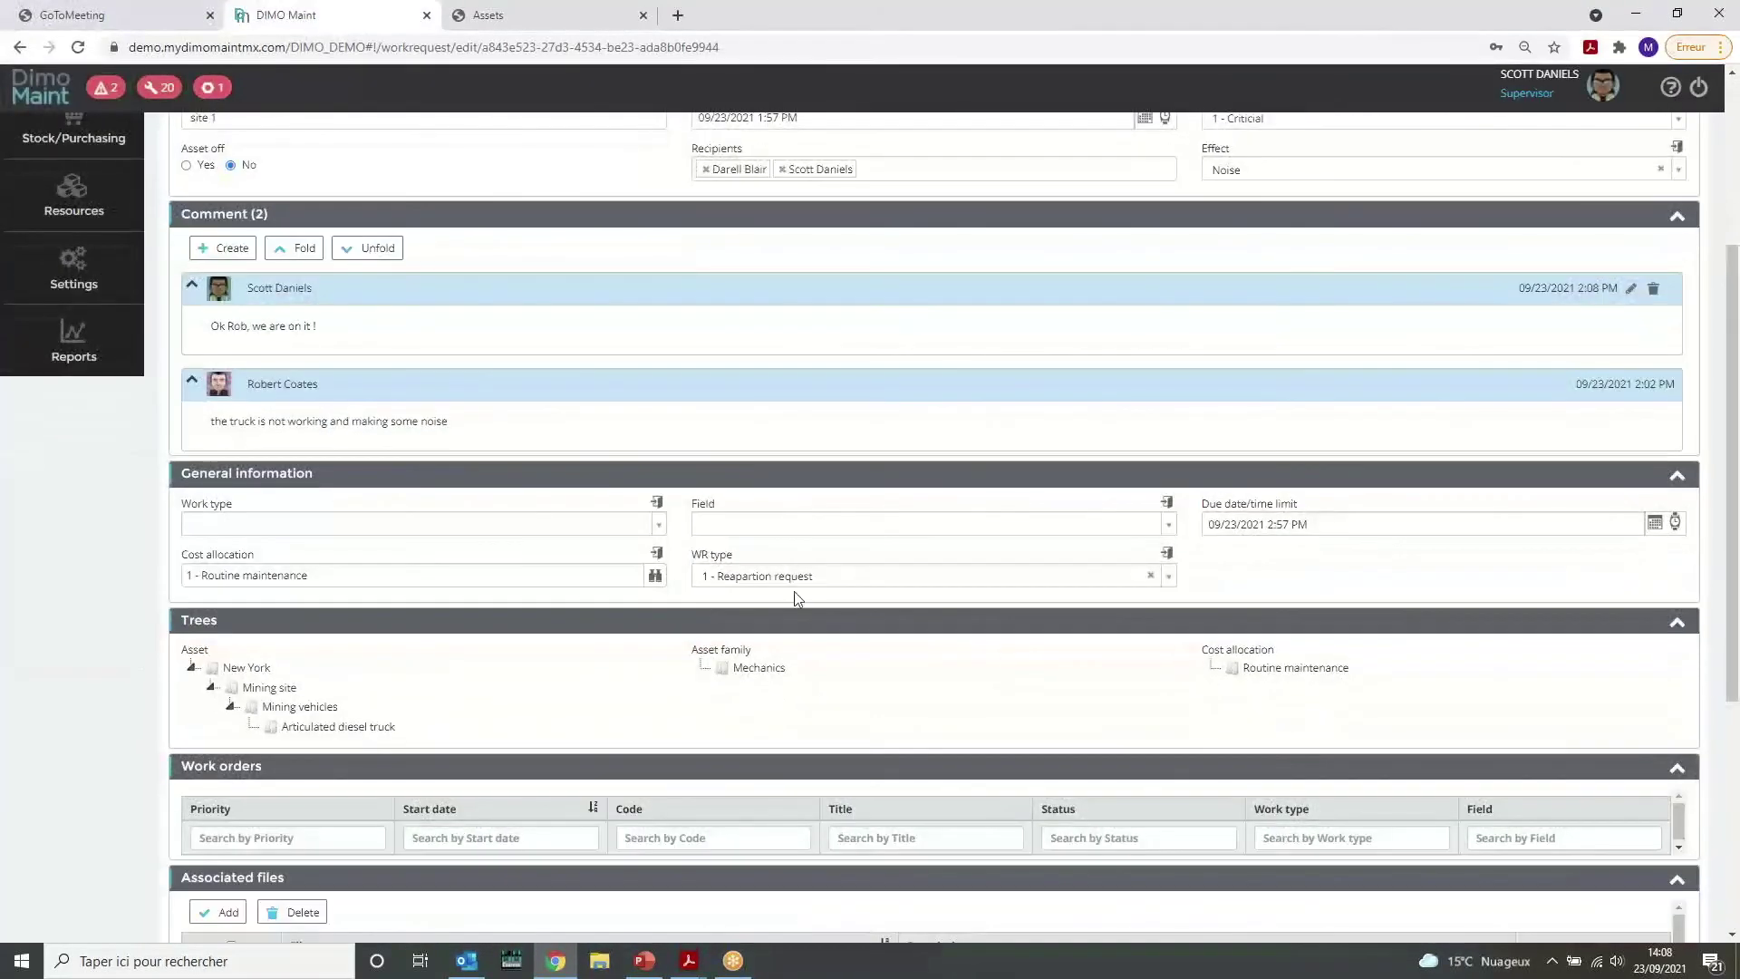
{"action": "scroll", "coordinate": [670, 553], "scroll_direction": "down", "scroll_amount": 2}
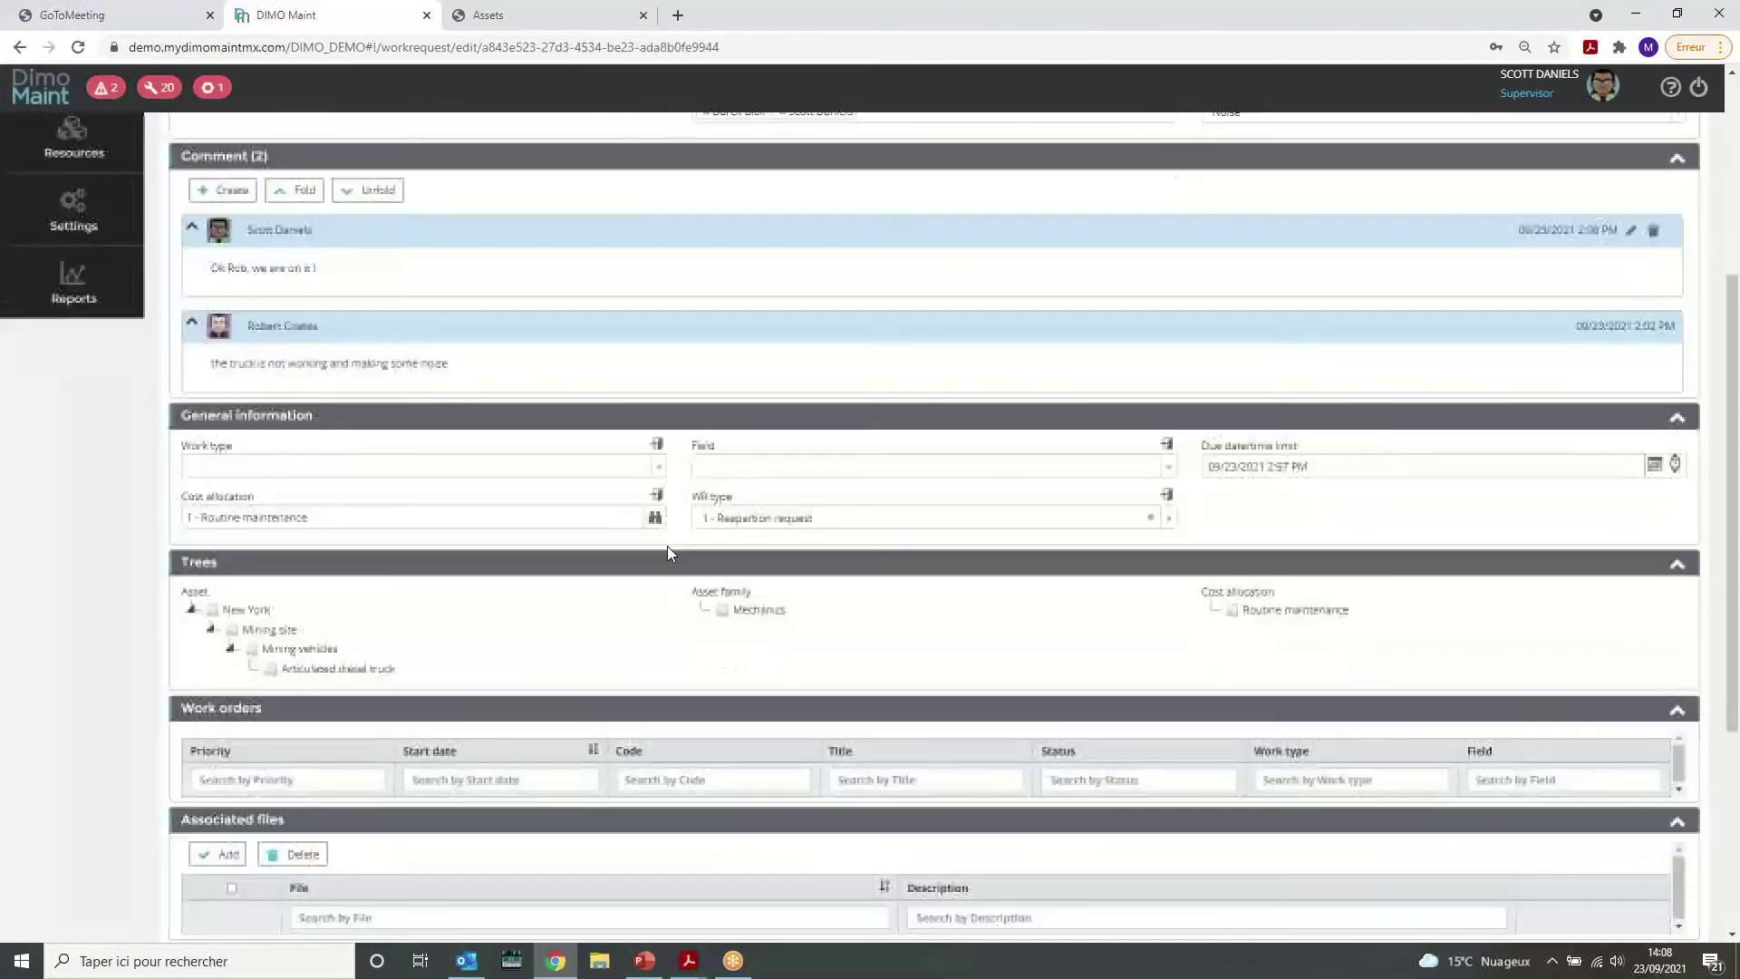
{"action": "scroll", "coordinate": [670, 552], "scroll_direction": "down", "scroll_amount": 4}
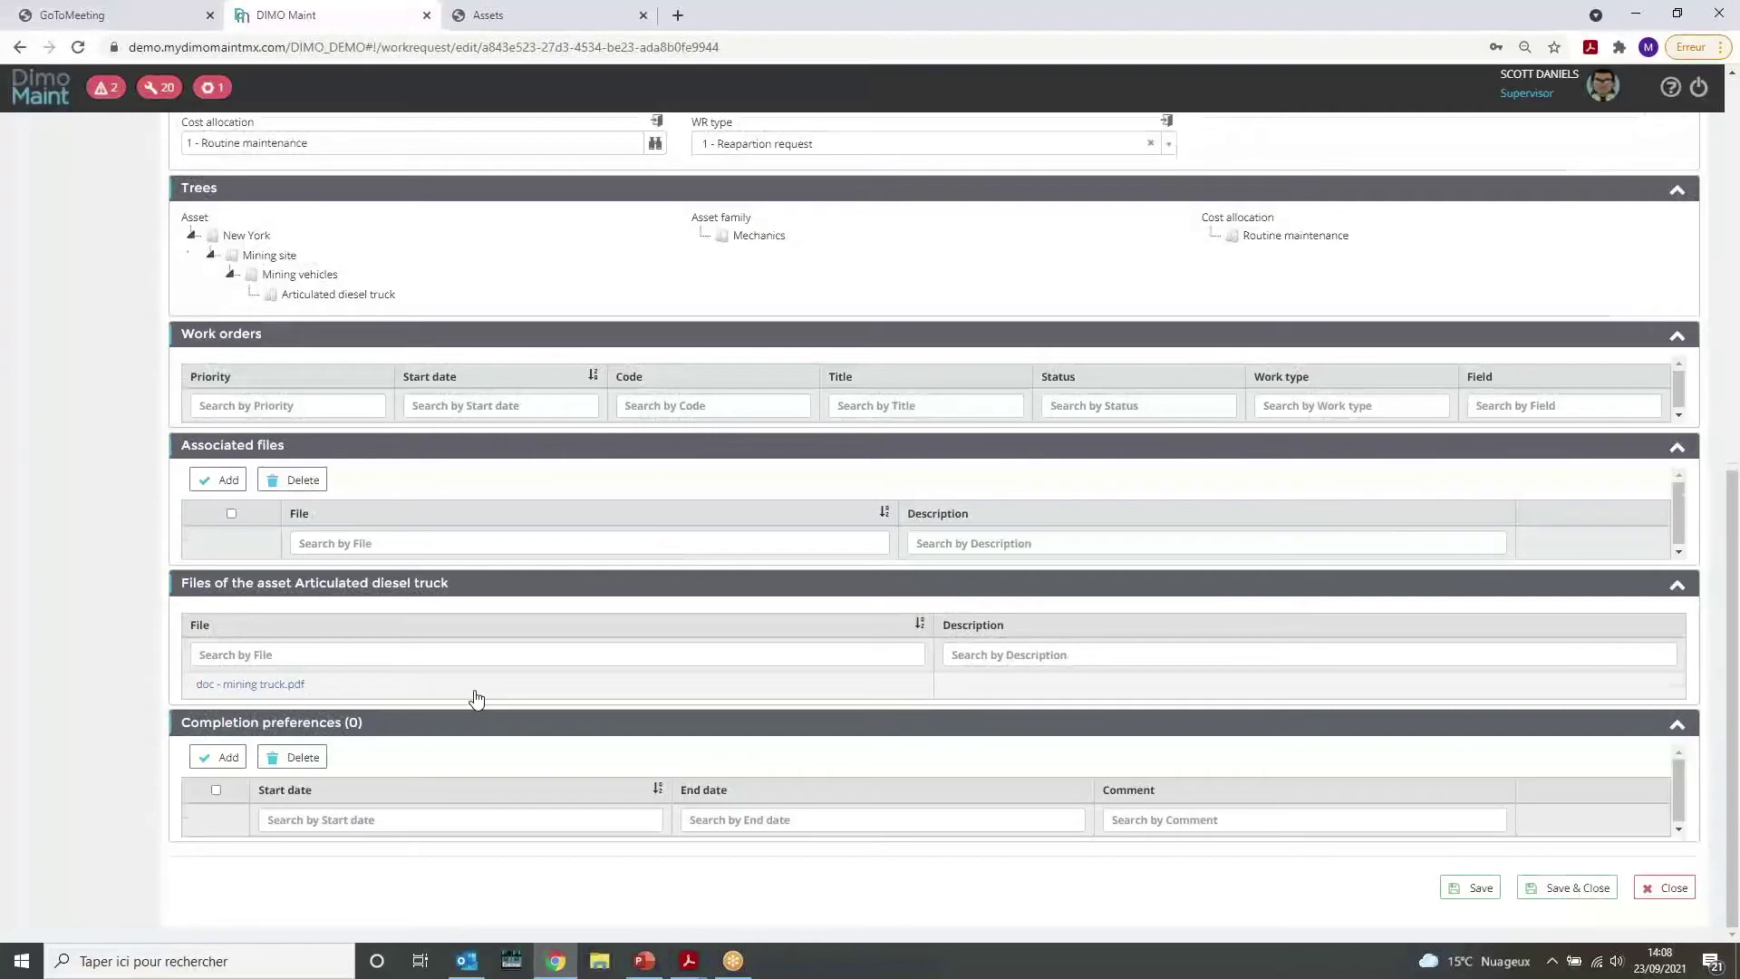
{"action": "scroll", "coordinate": [476, 699], "scroll_direction": "up", "scroll_amount": 3}
{"action": "scroll", "coordinate": [476, 699], "scroll_direction": "up", "scroll_amount": 7}
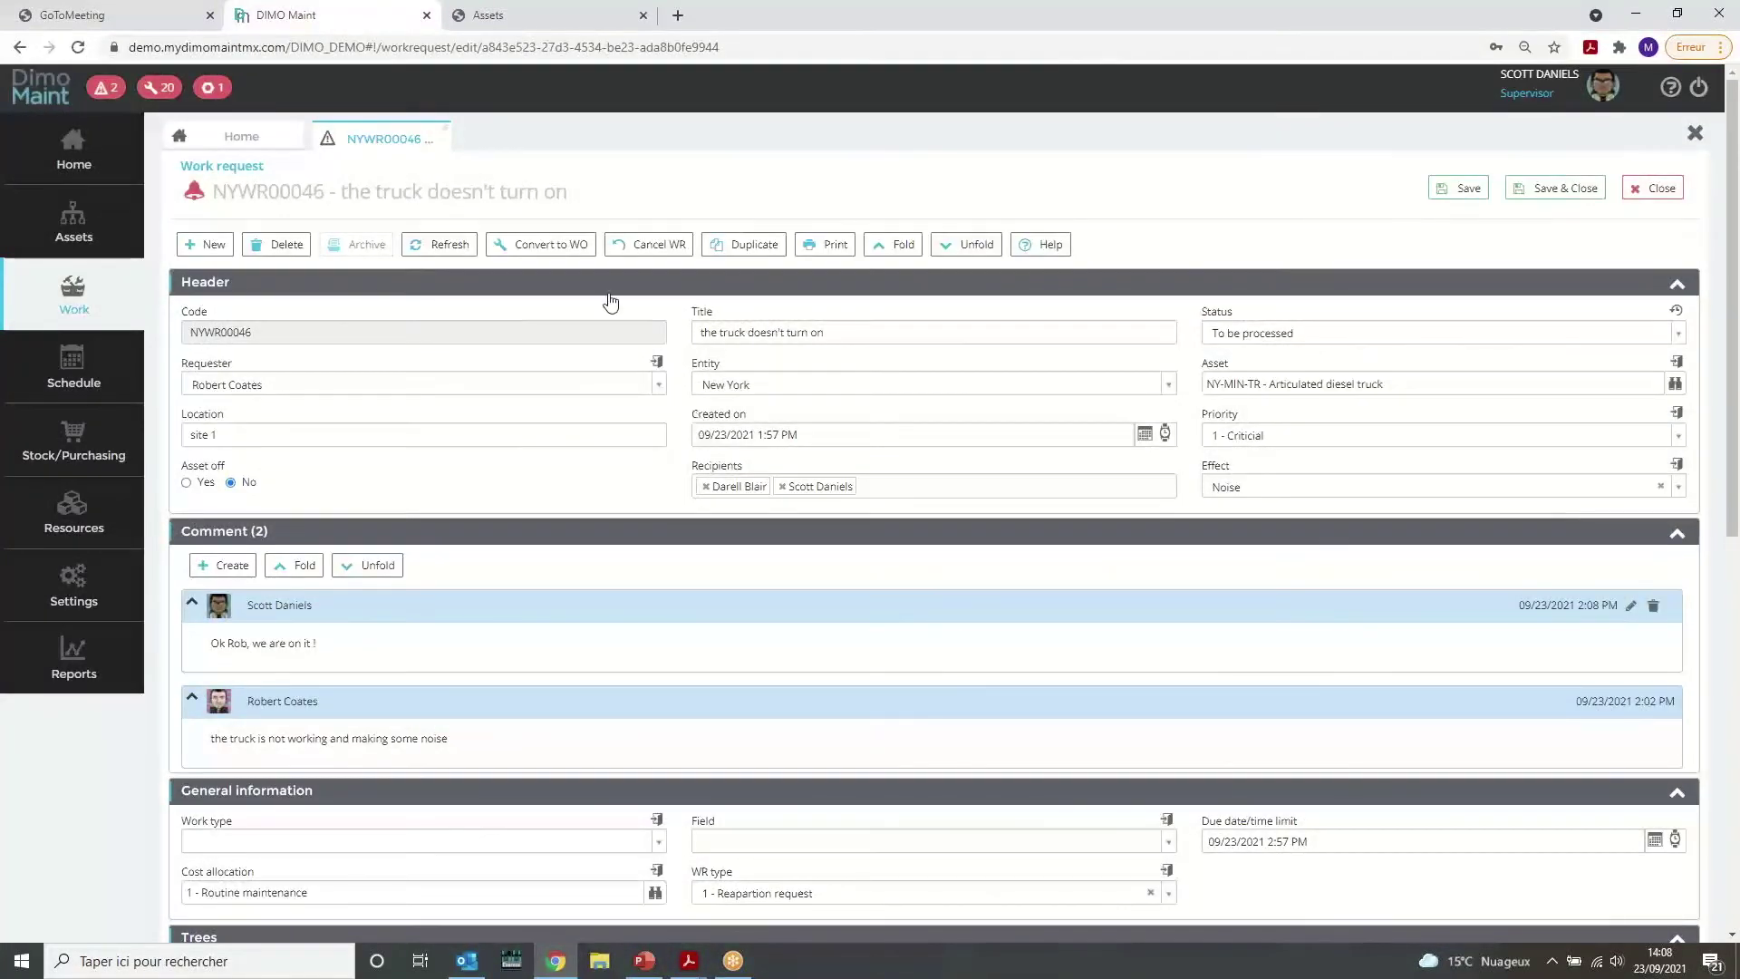
{"action": "left_click", "coordinate": [530, 261]}
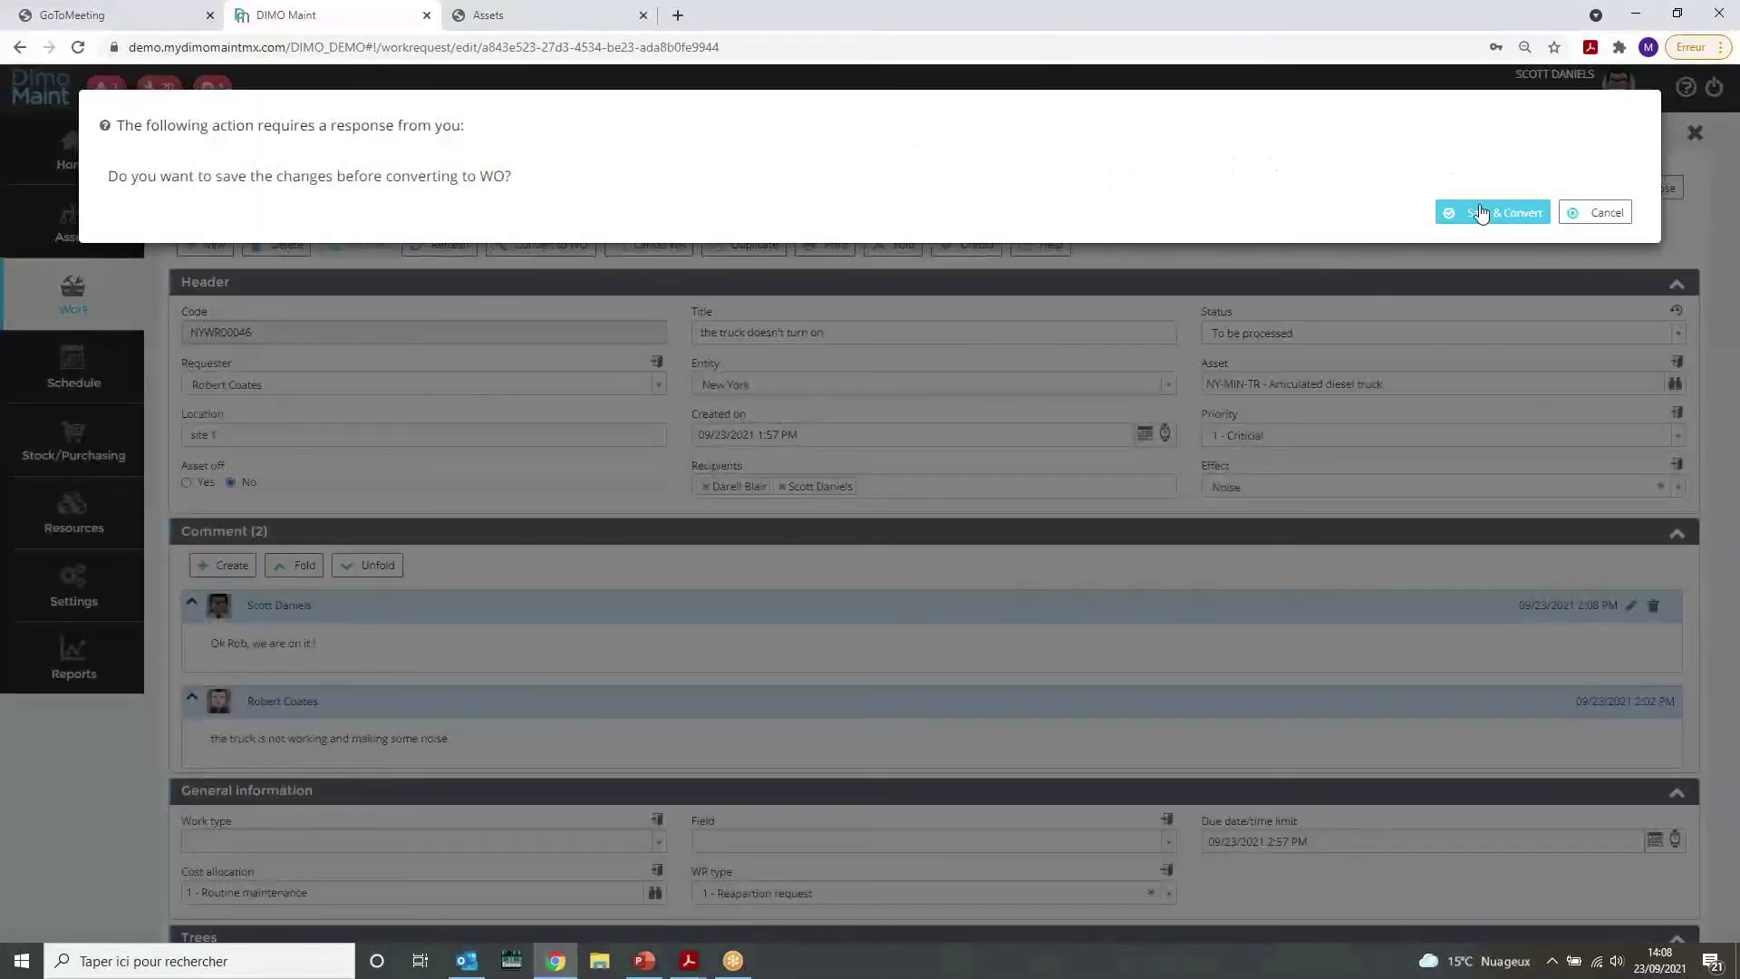
{"action": "left_click", "coordinate": [1480, 213]}
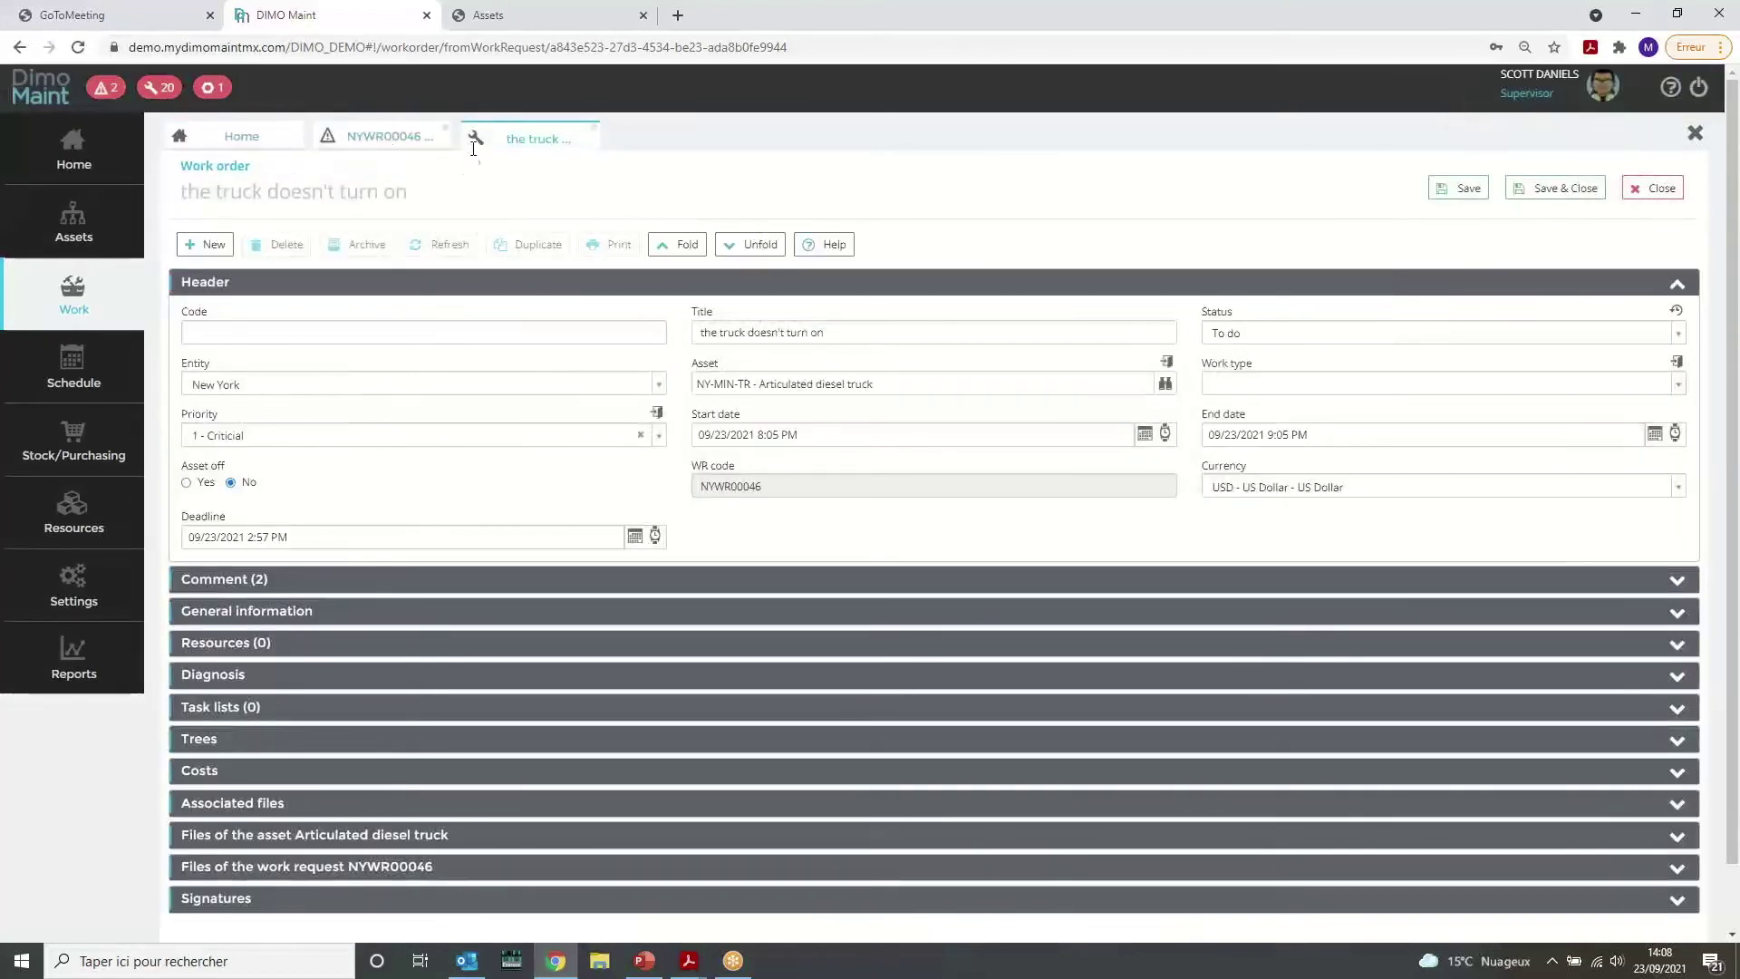
Unfold all sections of the new work order and review its header, comments and general information.
{"action": "left_click", "coordinate": [744, 246]}
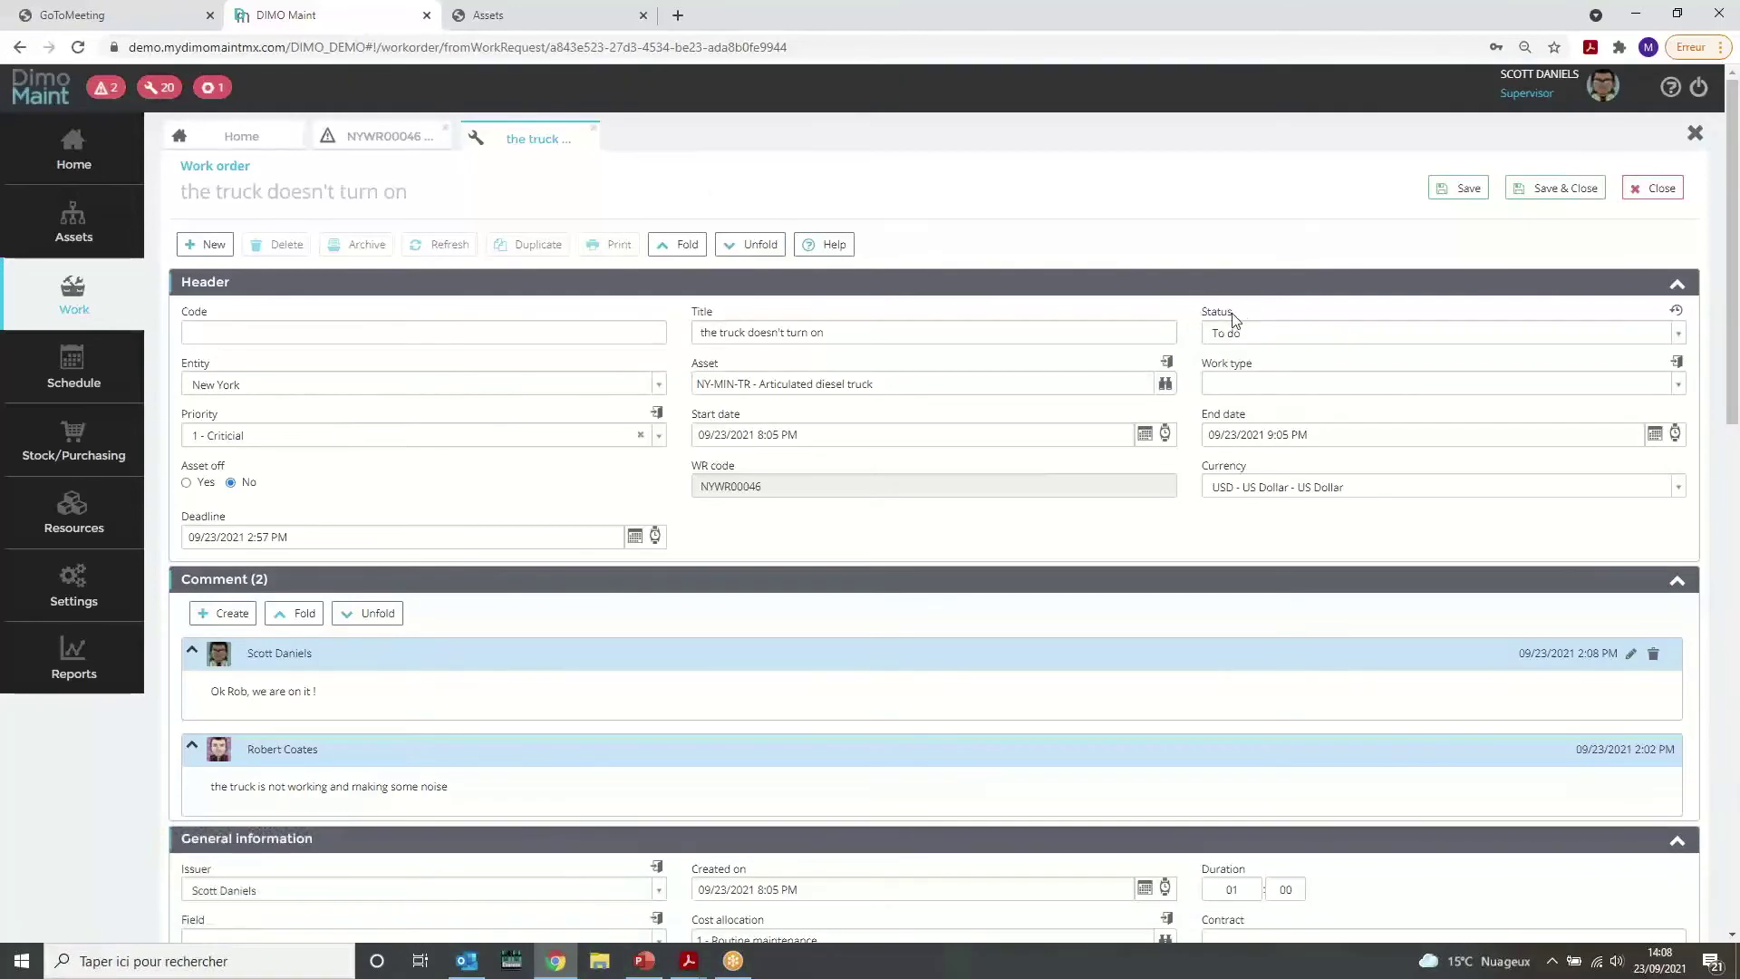
{"action": "left_click_drag", "start_coordinate": [1734, 252], "coordinate": [1737, 424]}
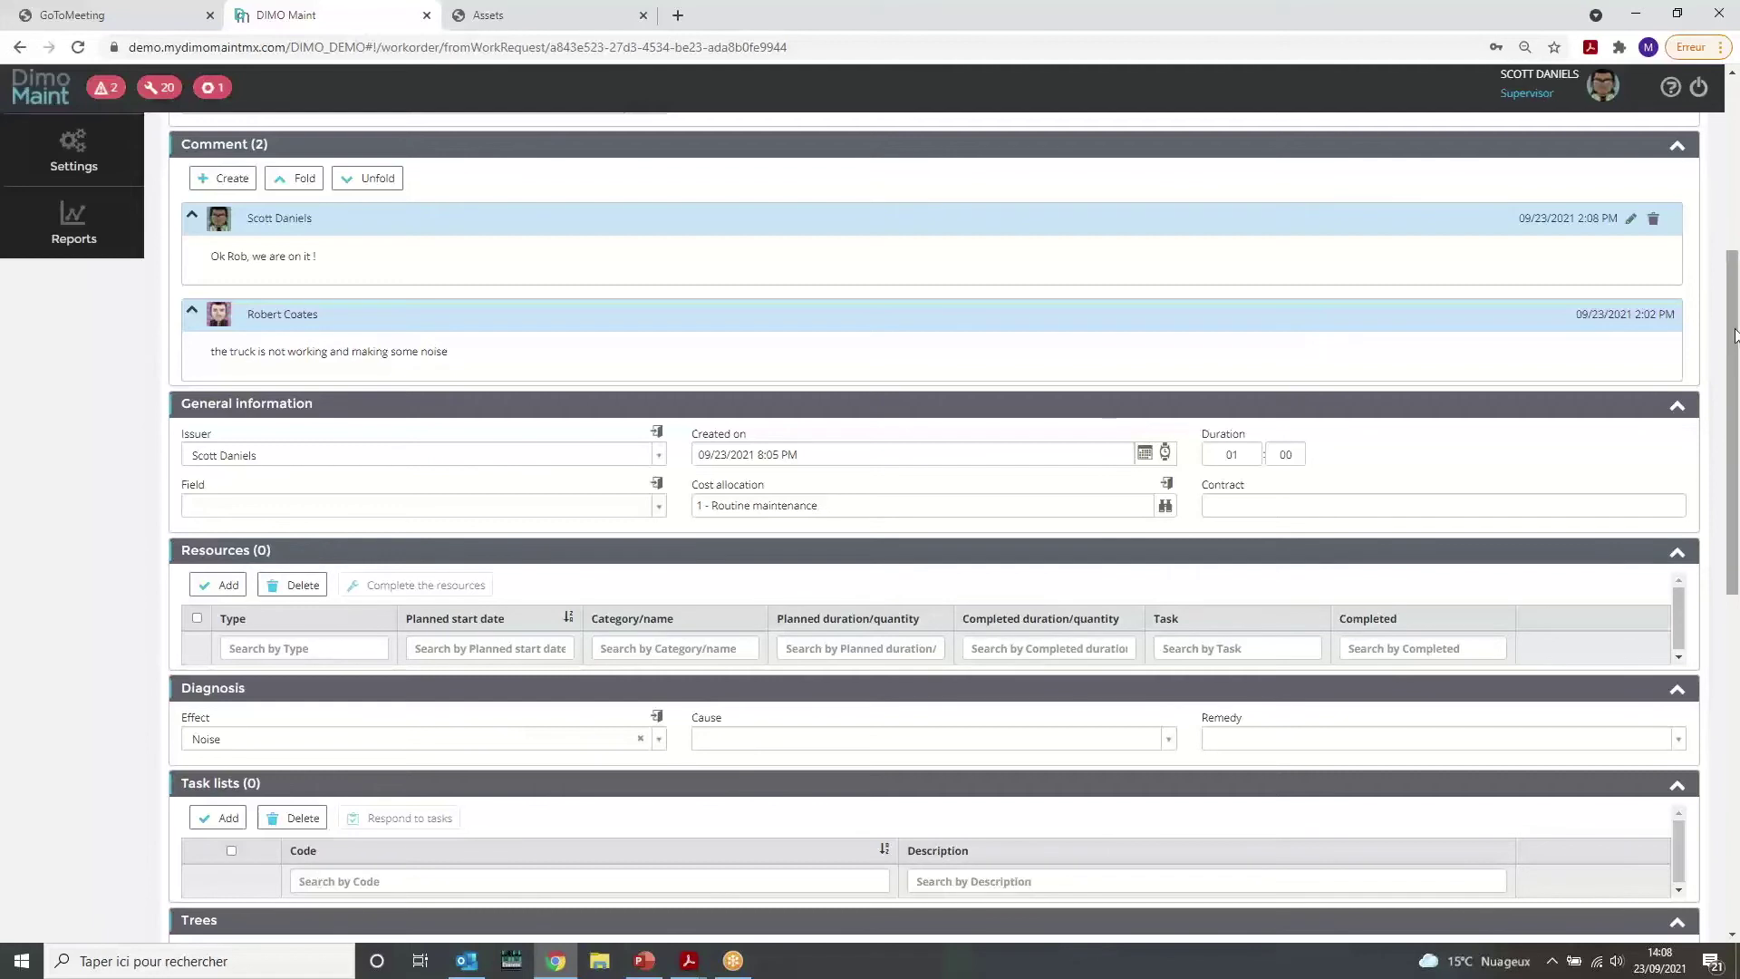
{"action": "scroll", "coordinate": [1730, 335], "scroll_direction": "down", "scroll_amount": 1}
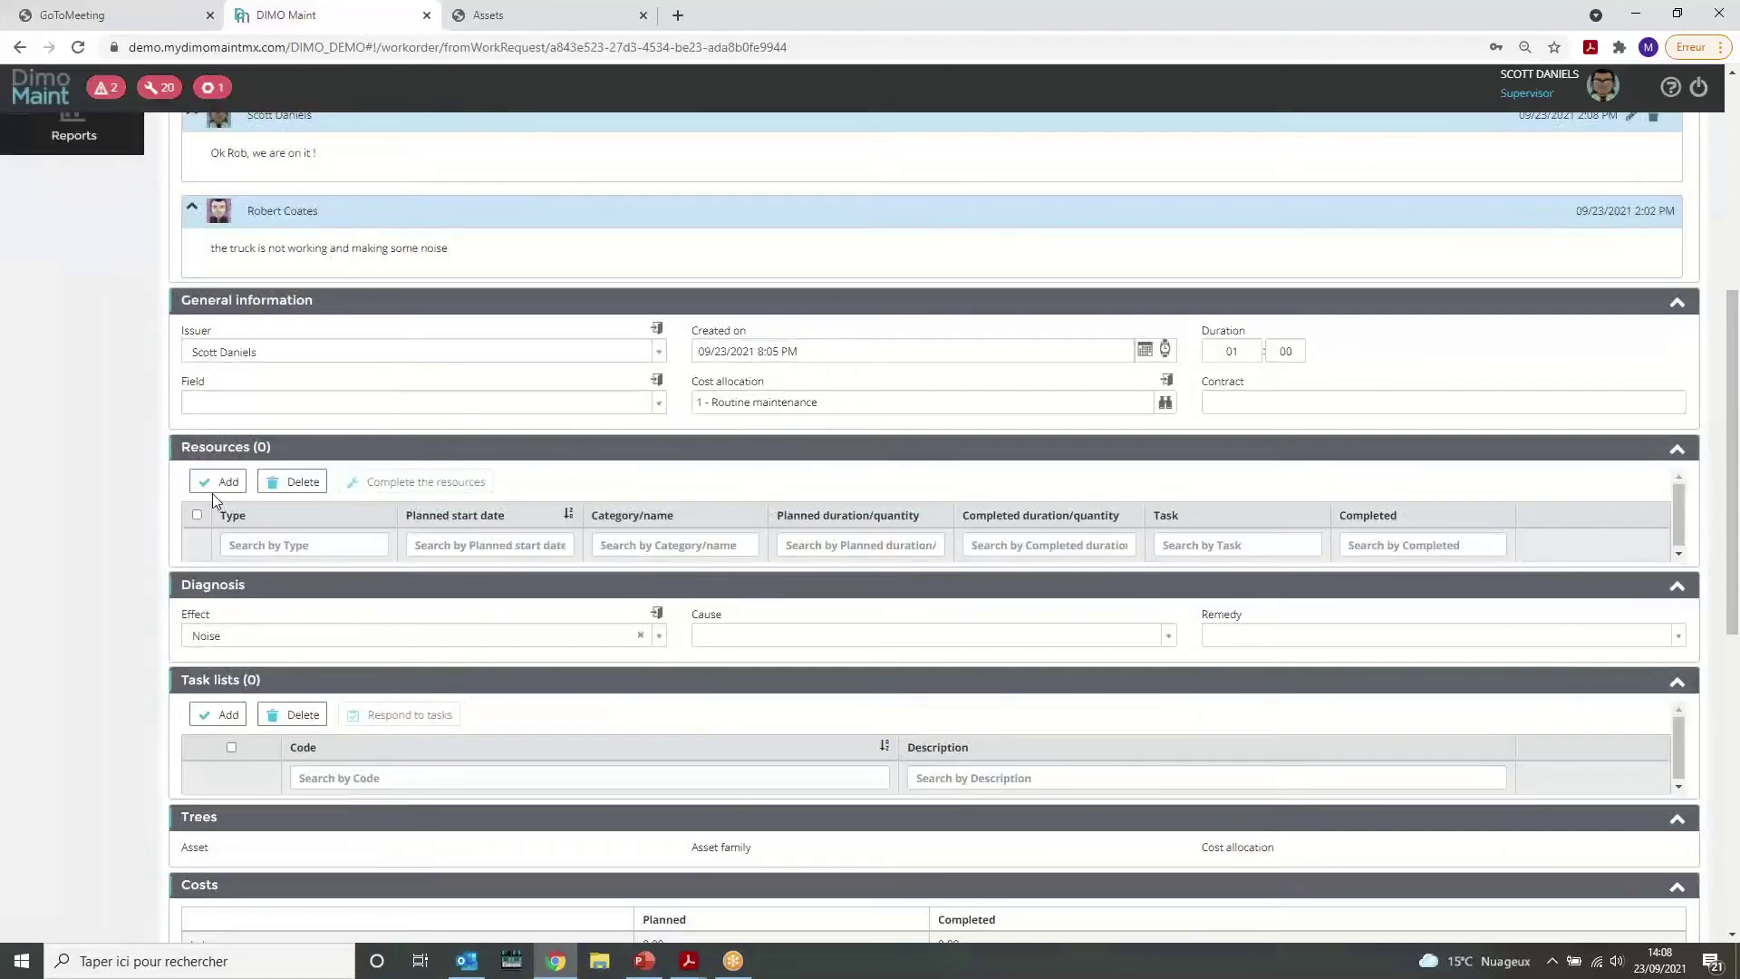
Add a Labour resource to the work order with category 1 - General Technician, a named technician as stakeholder and a planned duration of 02:00.
{"action": "left_click", "coordinate": [214, 489]}
{"action": "left_click", "coordinate": [299, 579]}
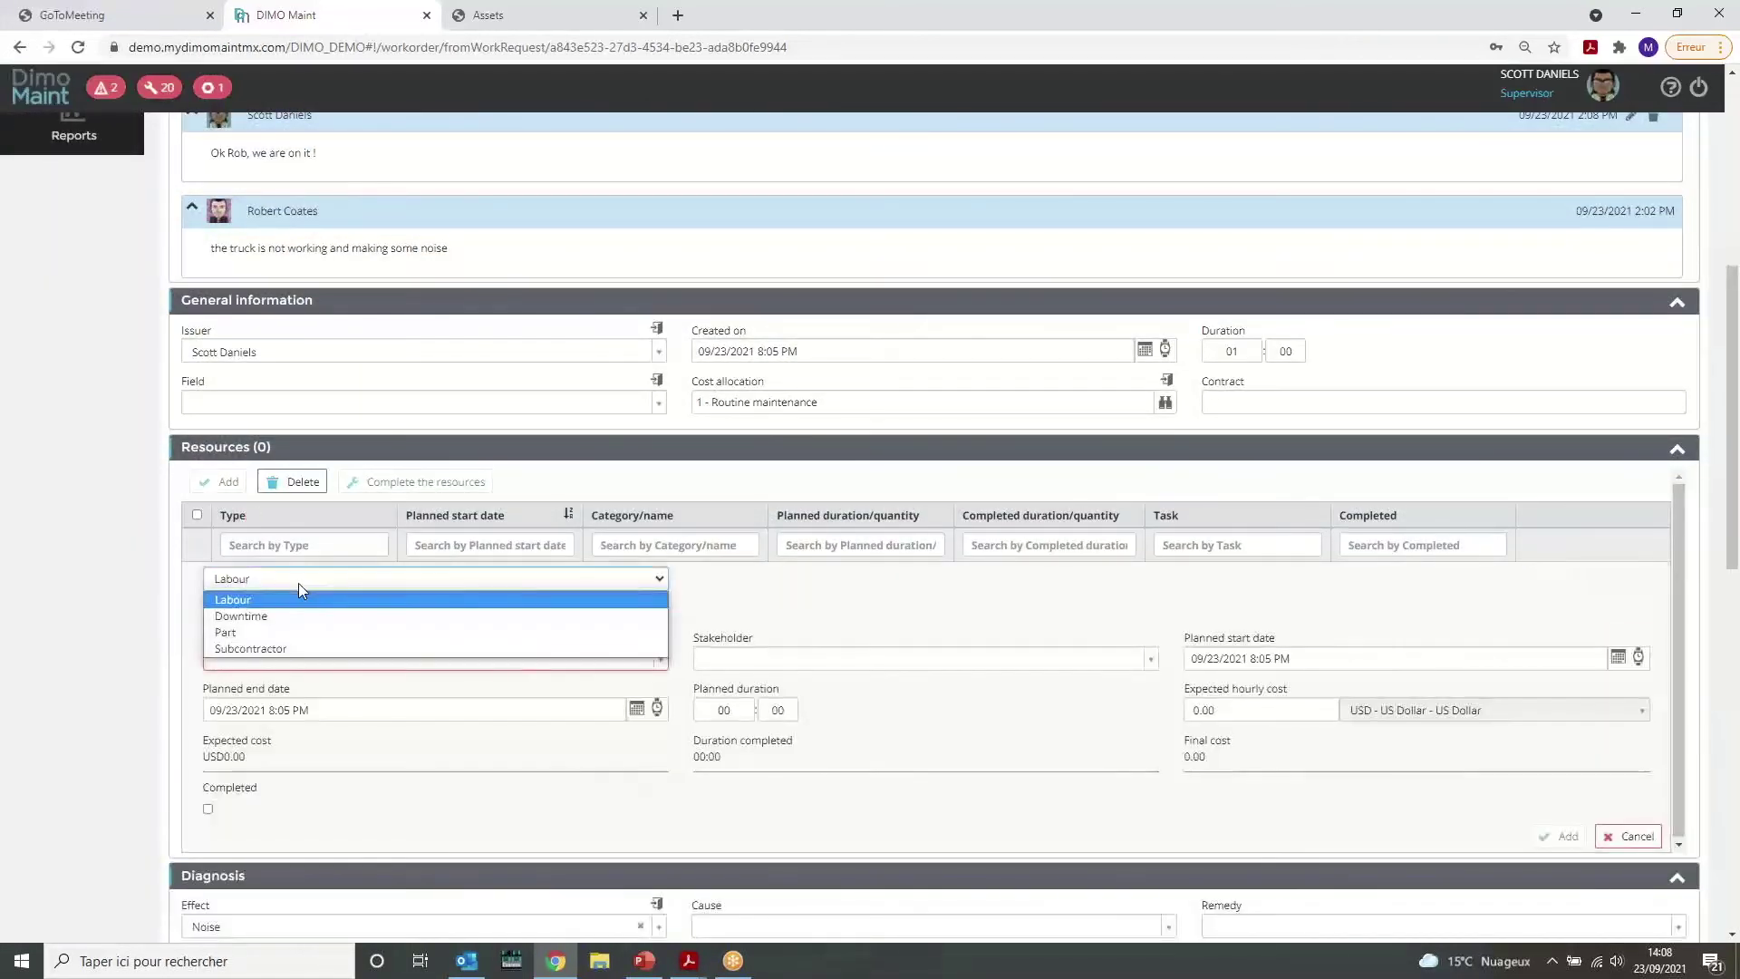
{"action": "left_click", "coordinate": [295, 601]}
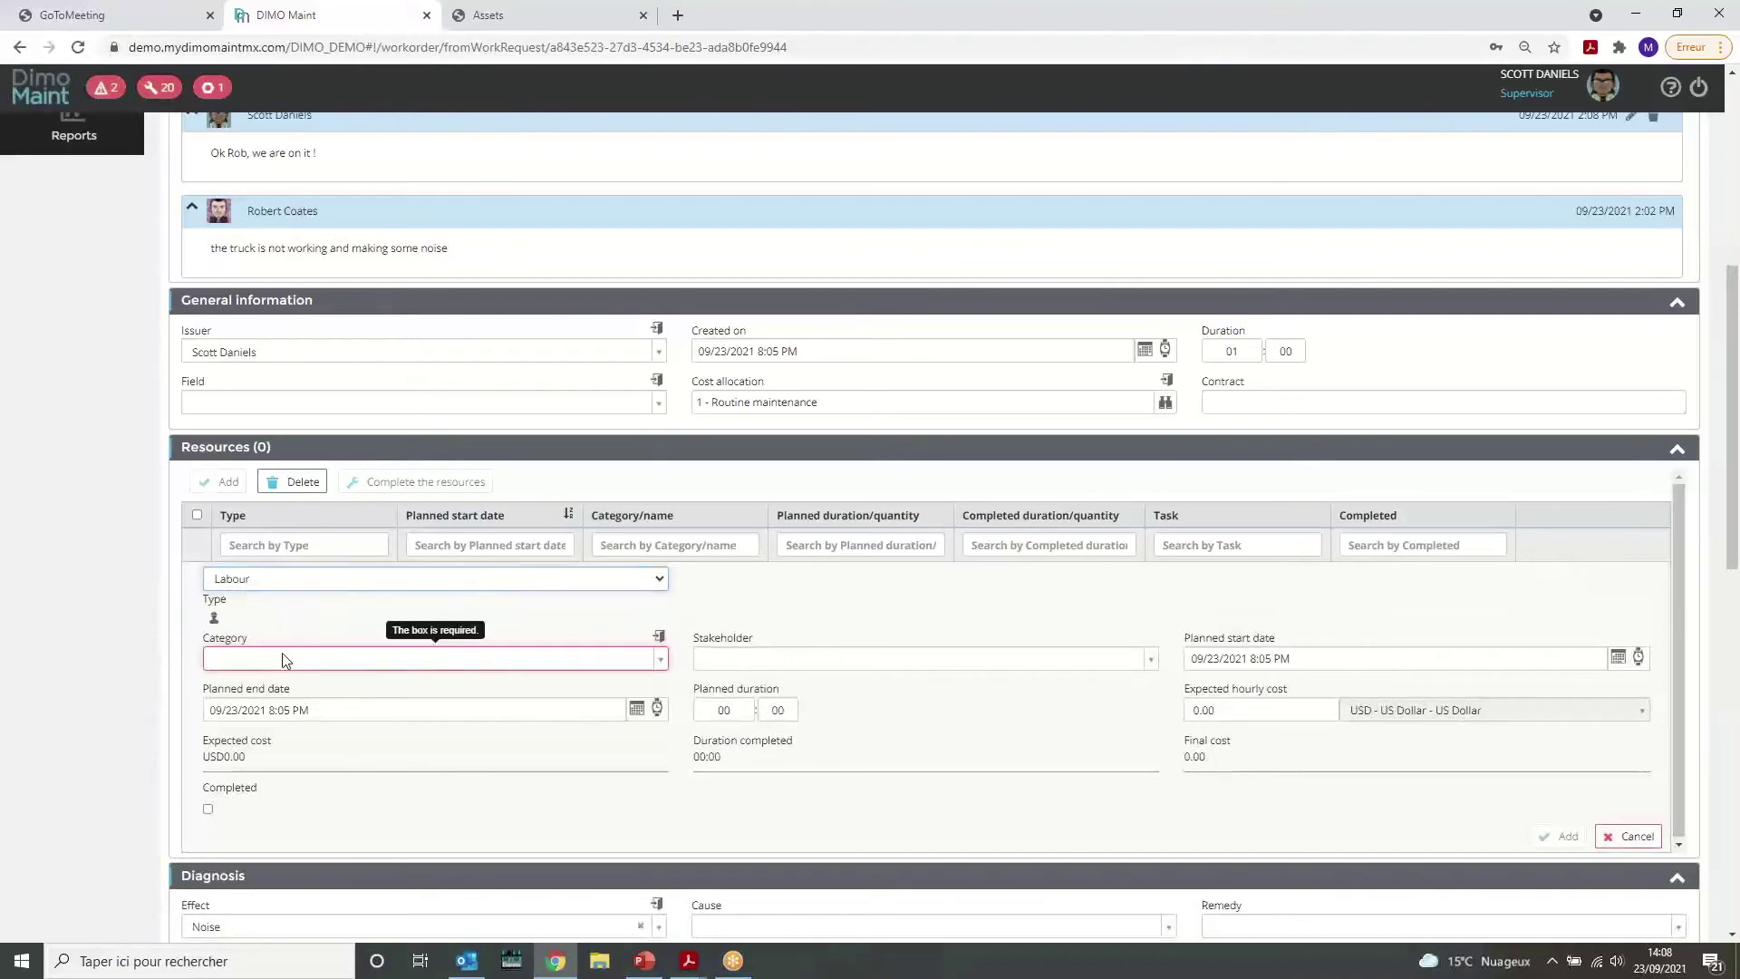
{"action": "left_click", "coordinate": [285, 660]}
{"action": "left_click", "coordinate": [280, 708]}
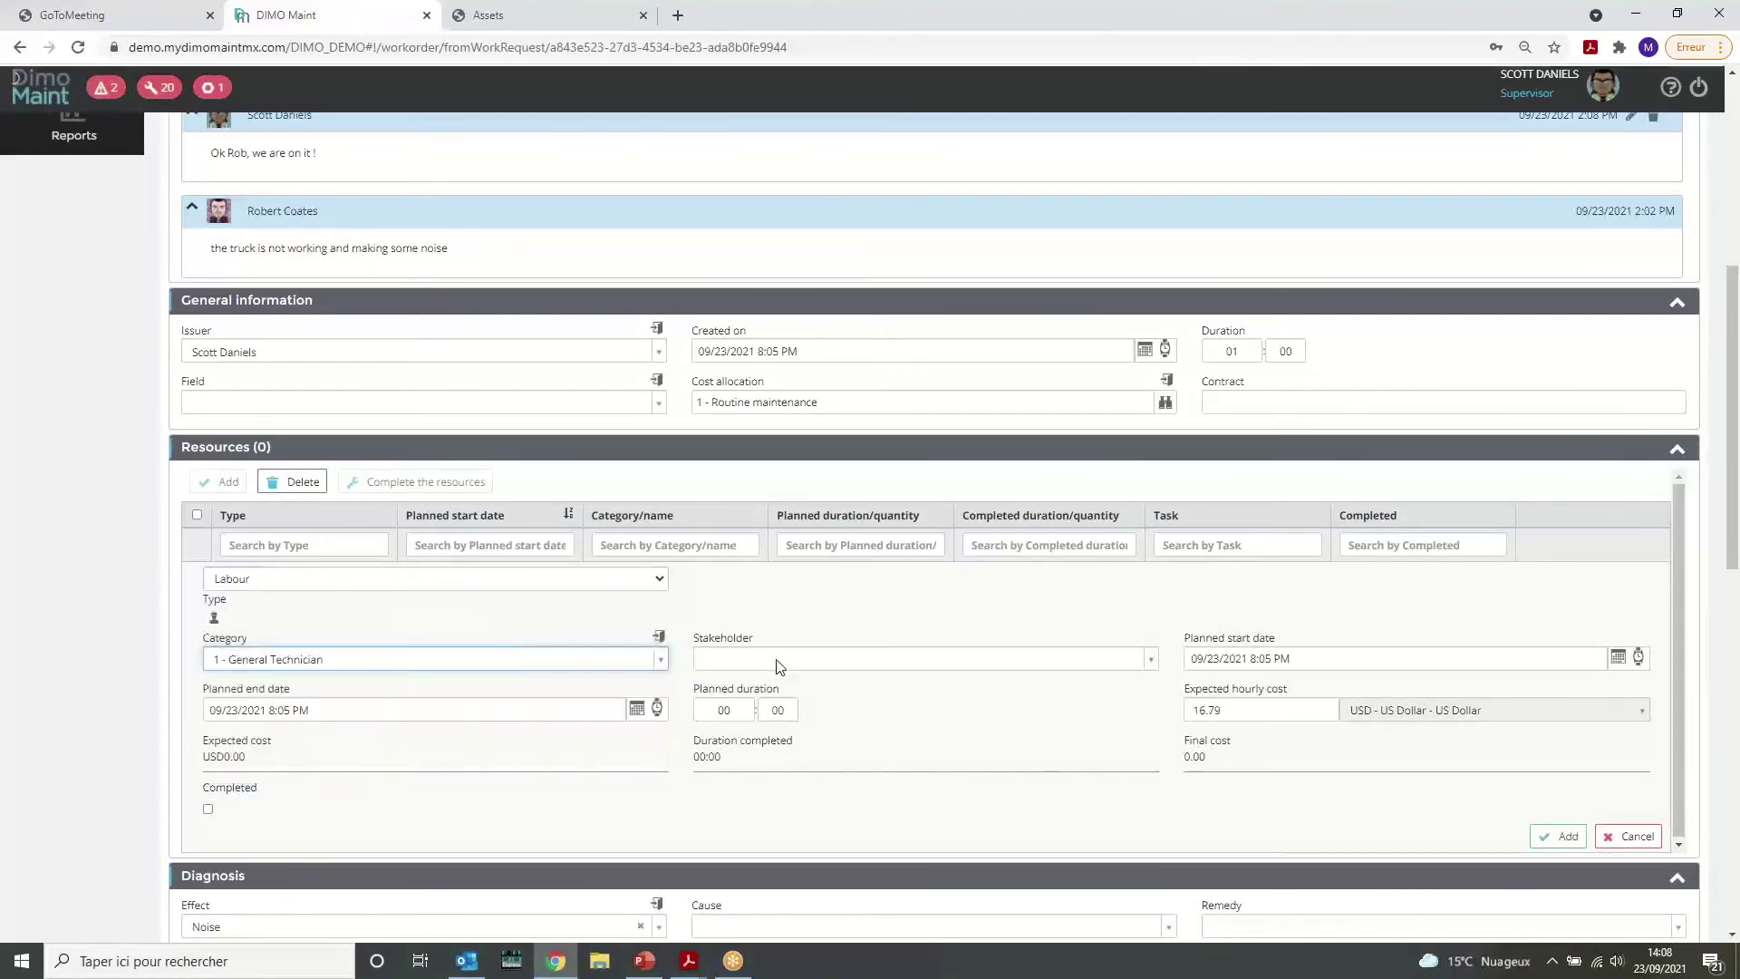
{"action": "left_click", "coordinate": [777, 662]}
{"action": "left_click", "coordinate": [747, 711]}
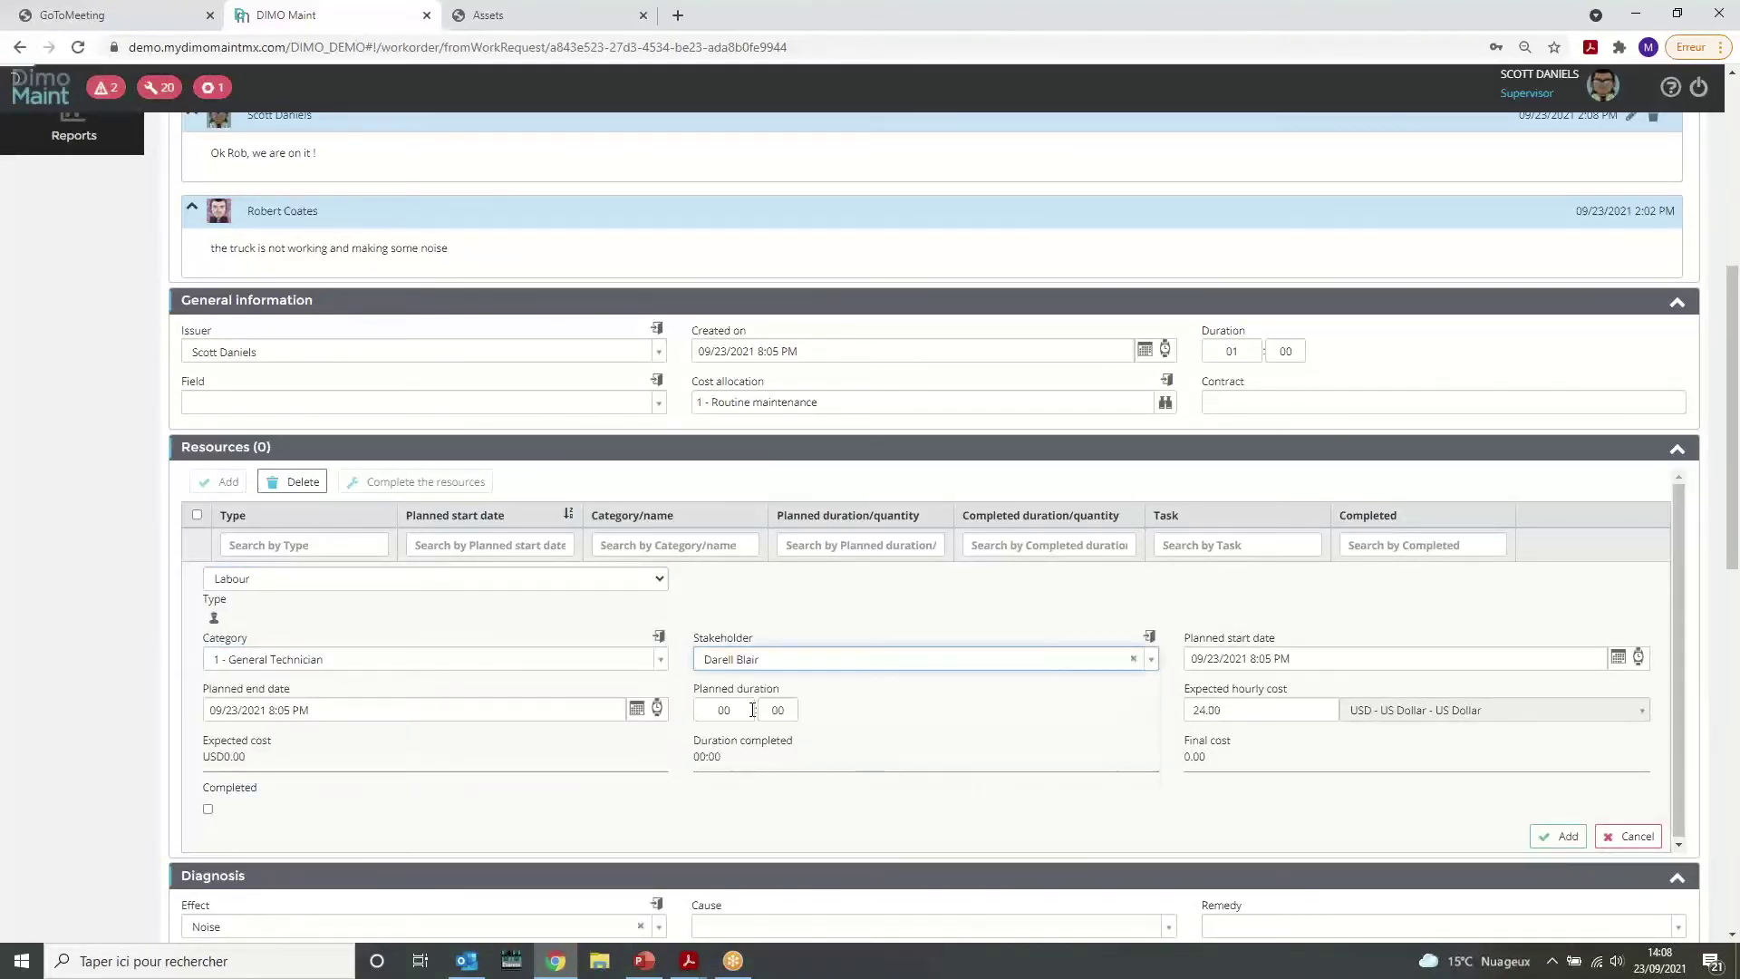
{"action": "left_click", "coordinate": [703, 710]}
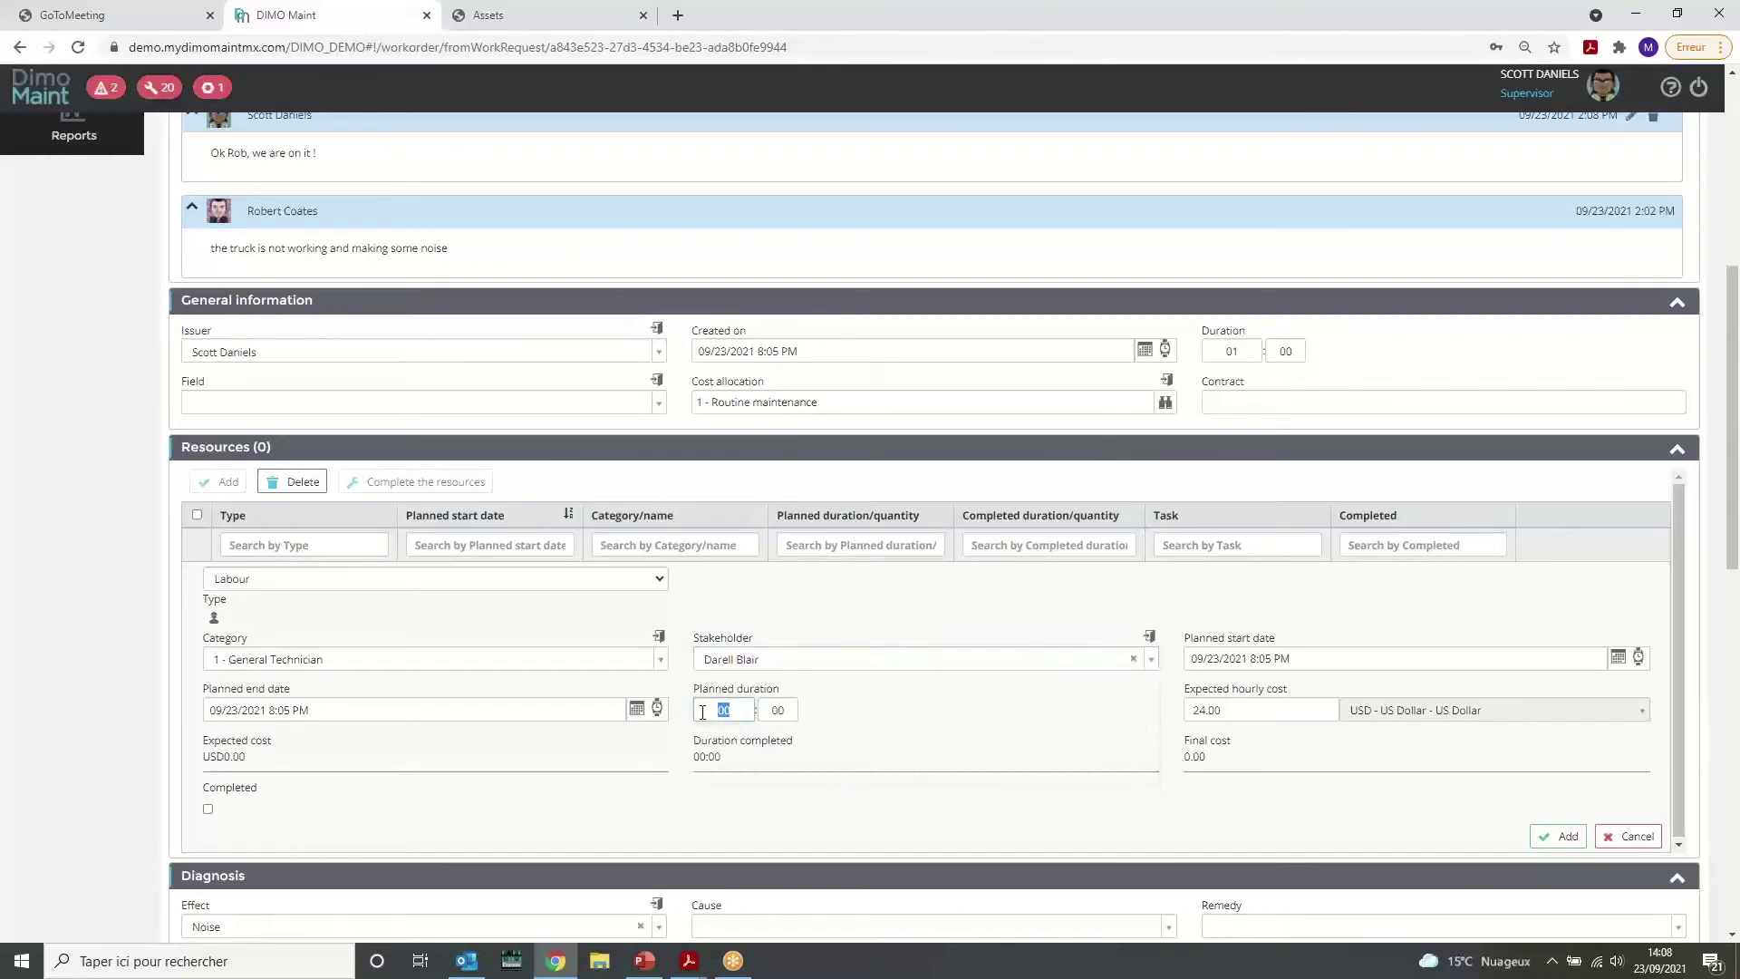
{"action": "left_click", "coordinate": [1627, 800]}
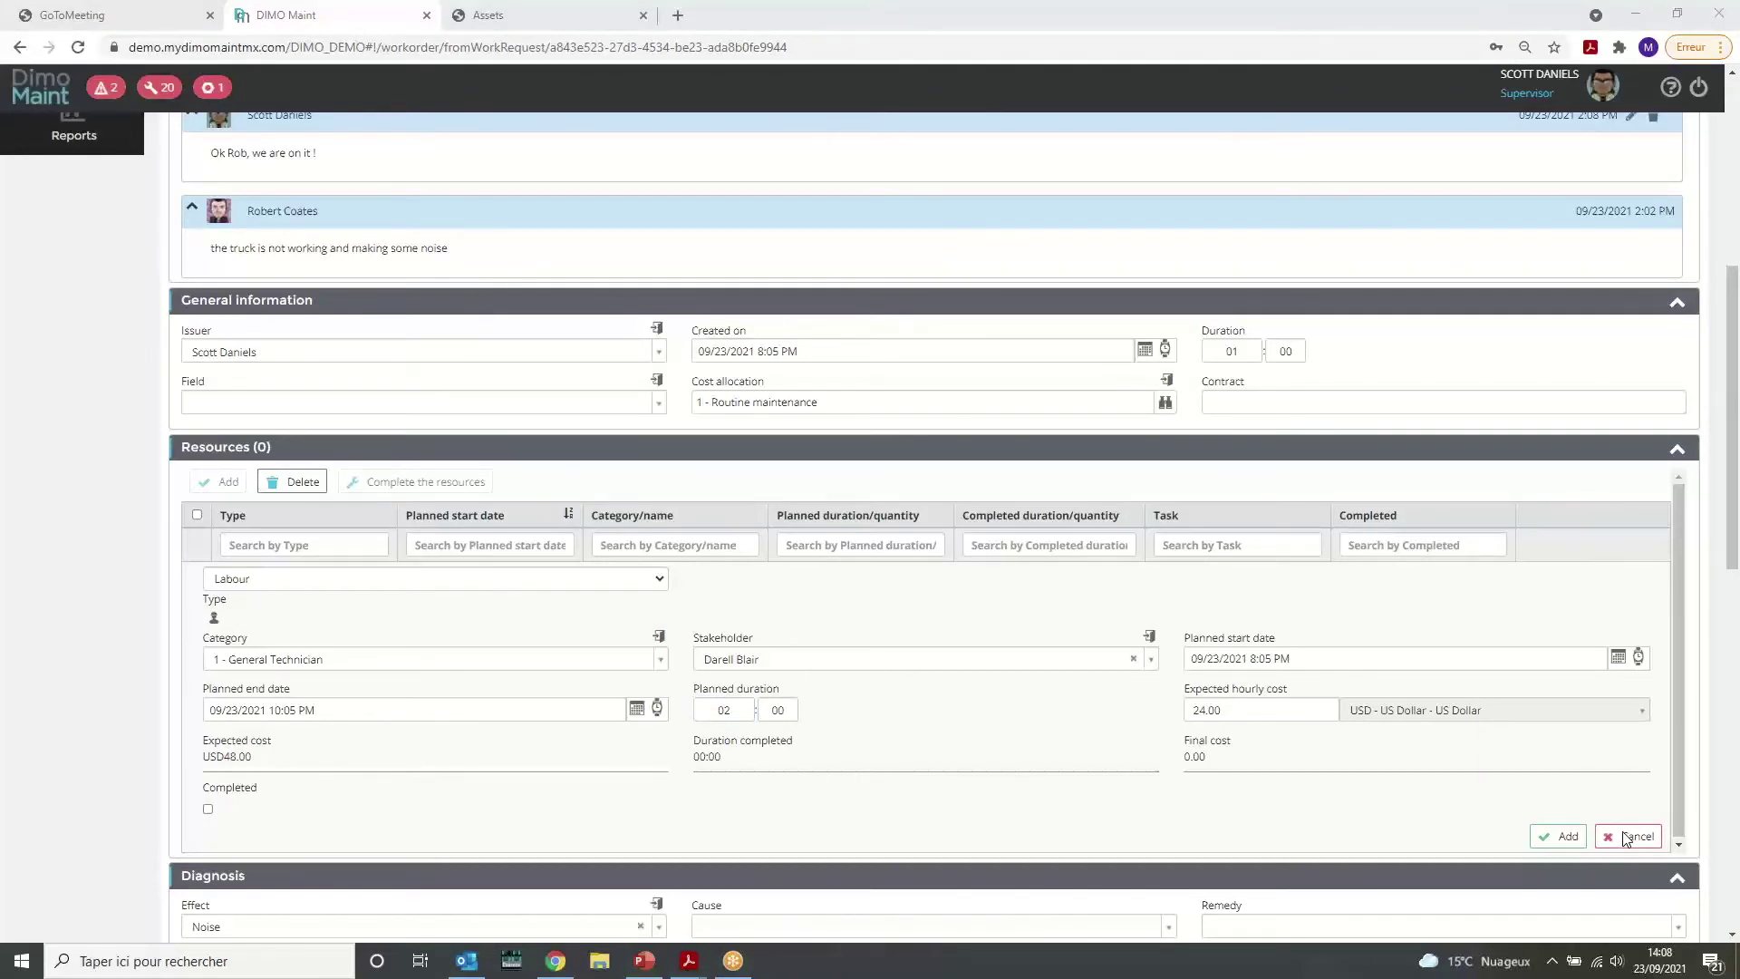
{"action": "left_click", "coordinate": [1553, 836]}
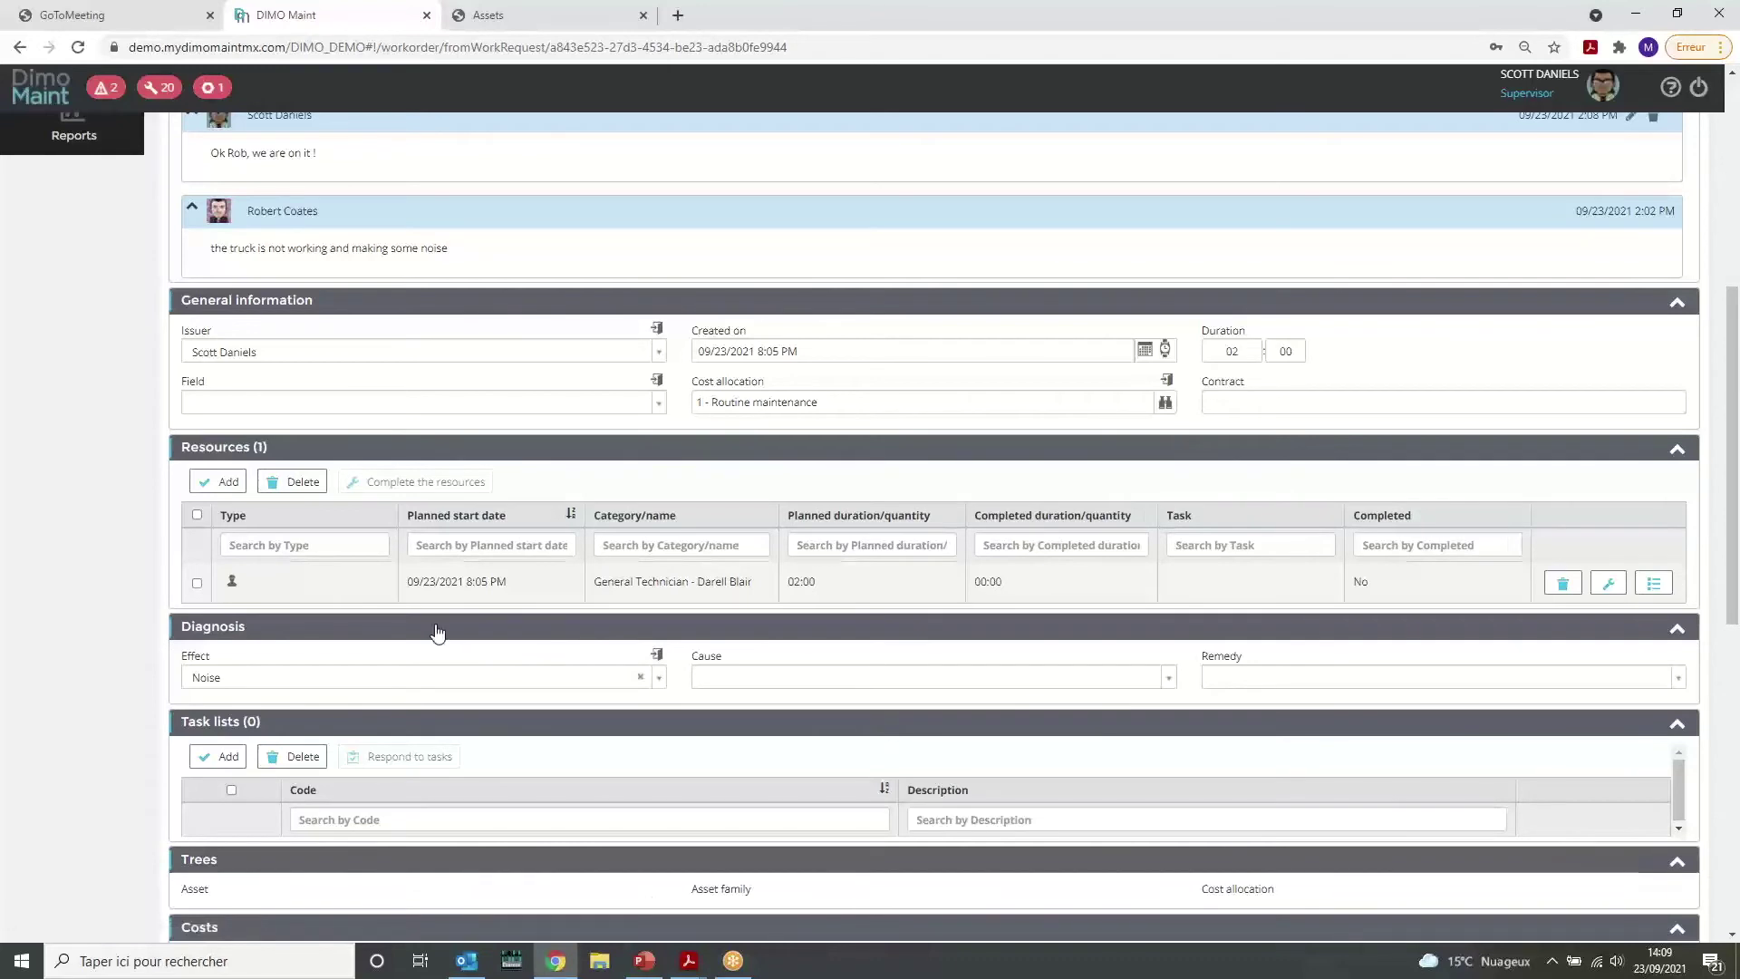
Add the part 293-088 - Nut, Steel, M6 to the work order's resources with a planned quantity of 8.
{"action": "left_click", "coordinate": [222, 481]}
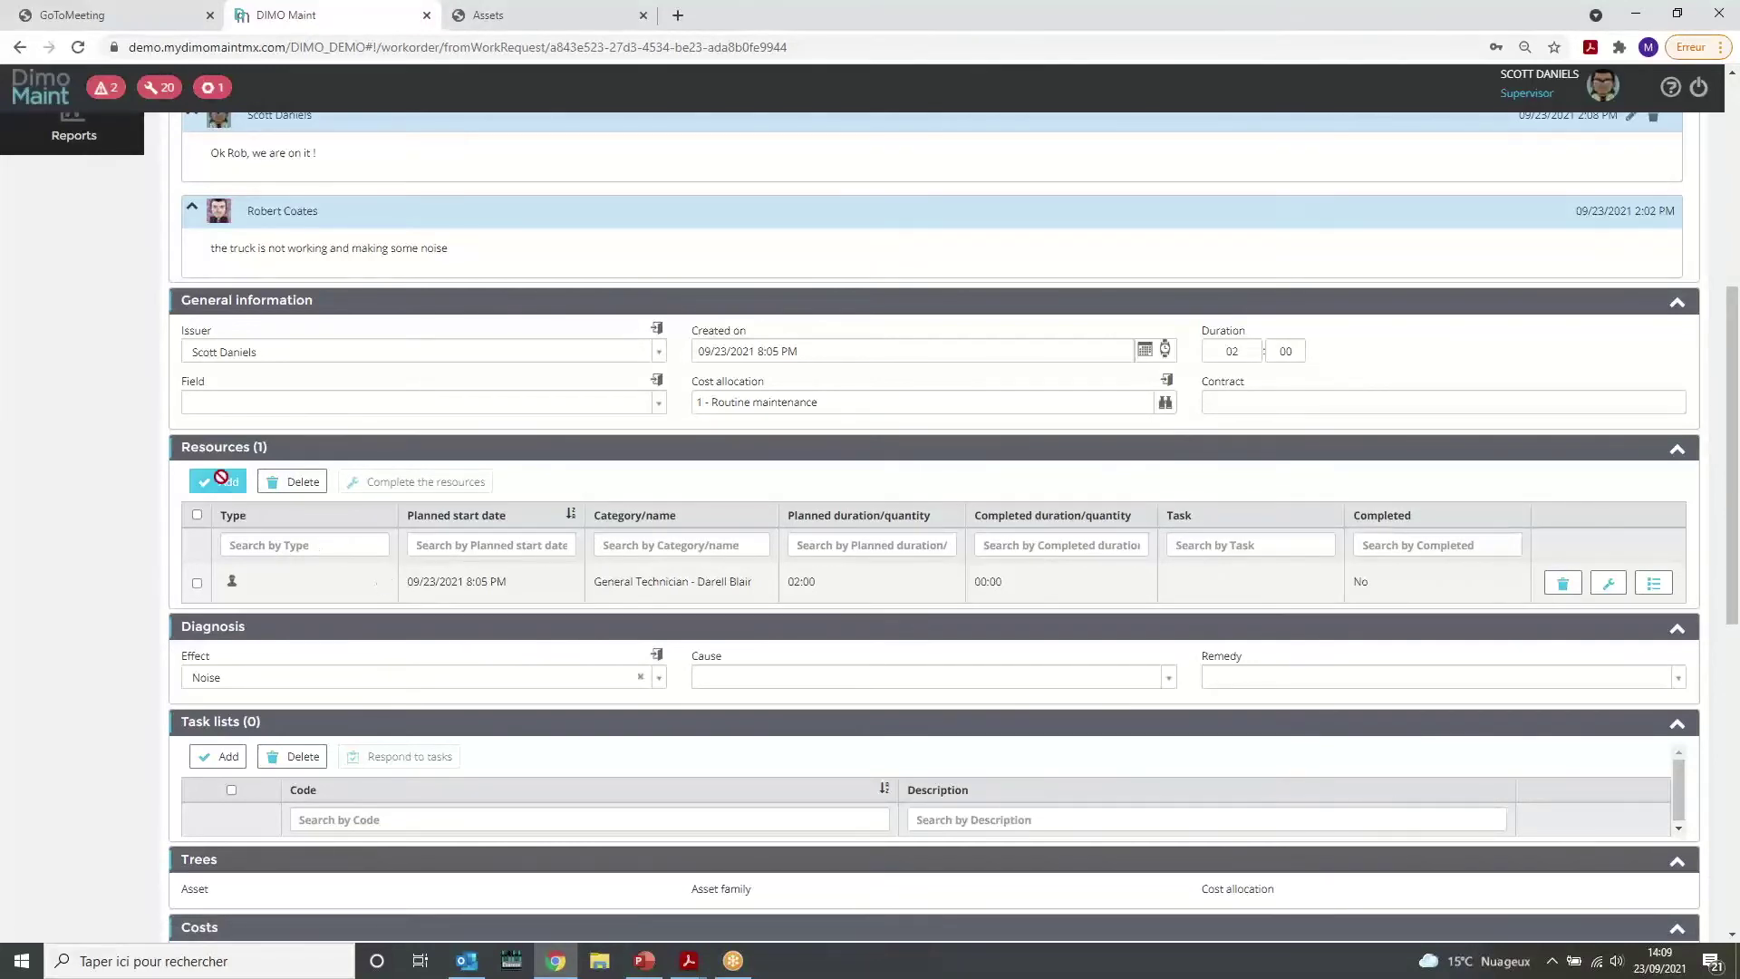
{"action": "left_click", "coordinate": [292, 584]}
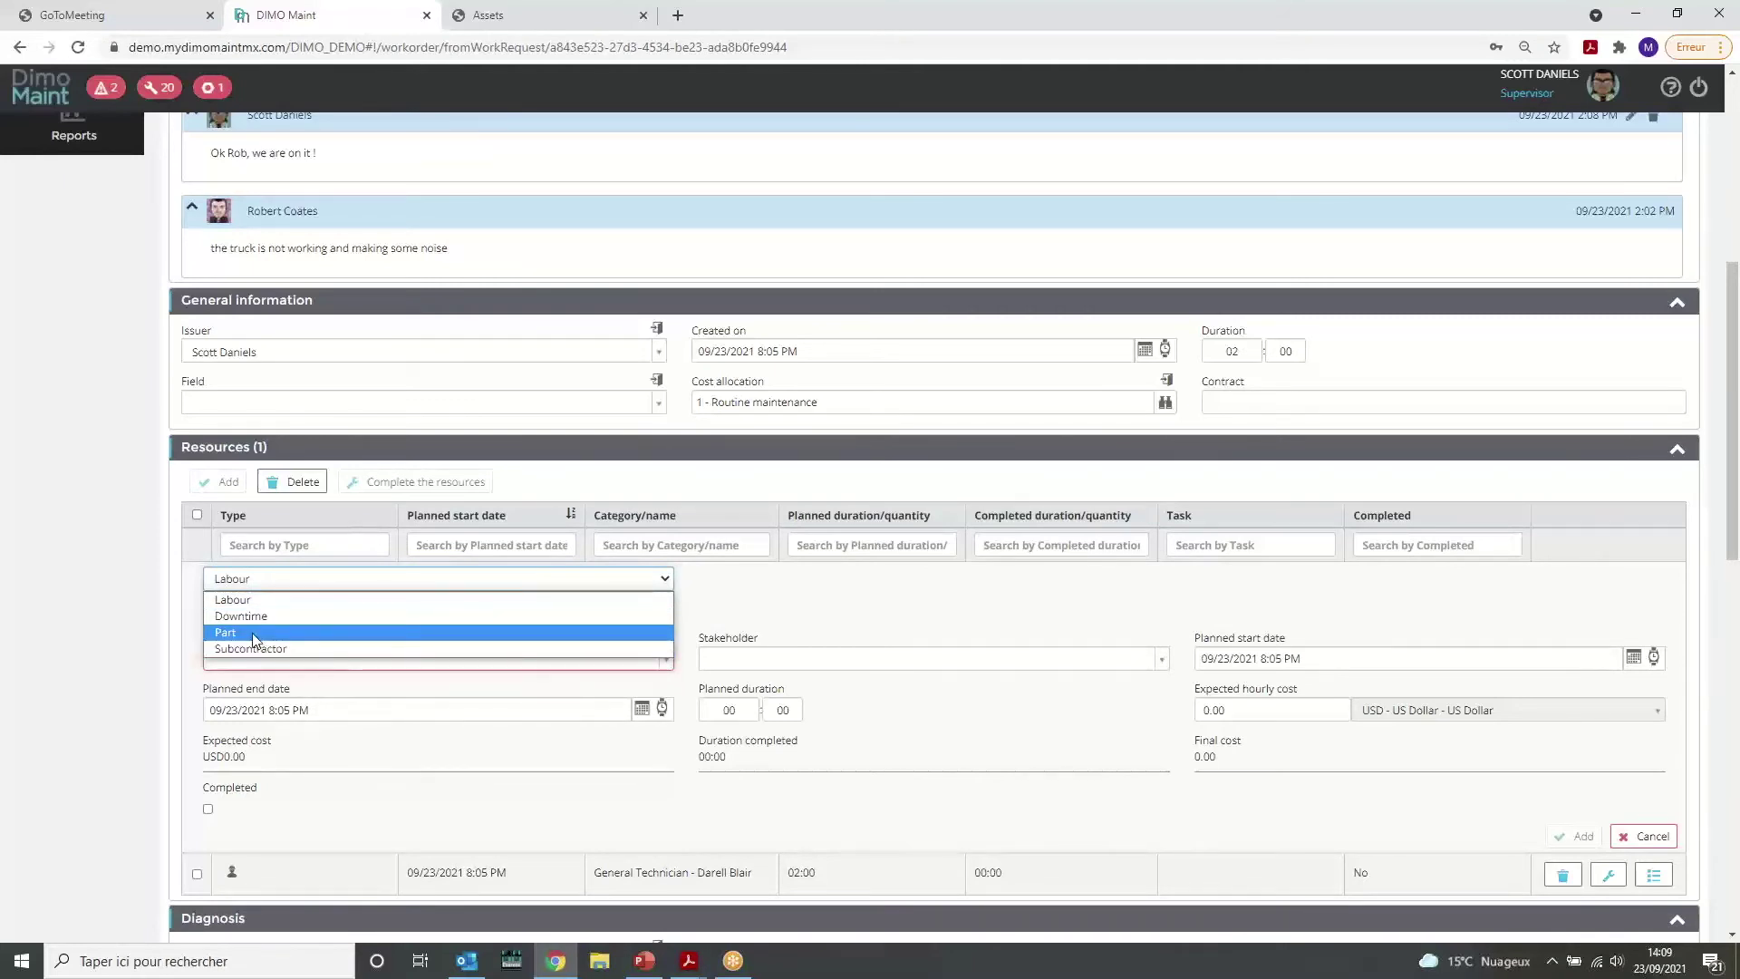
{"action": "left_click", "coordinate": [252, 633]}
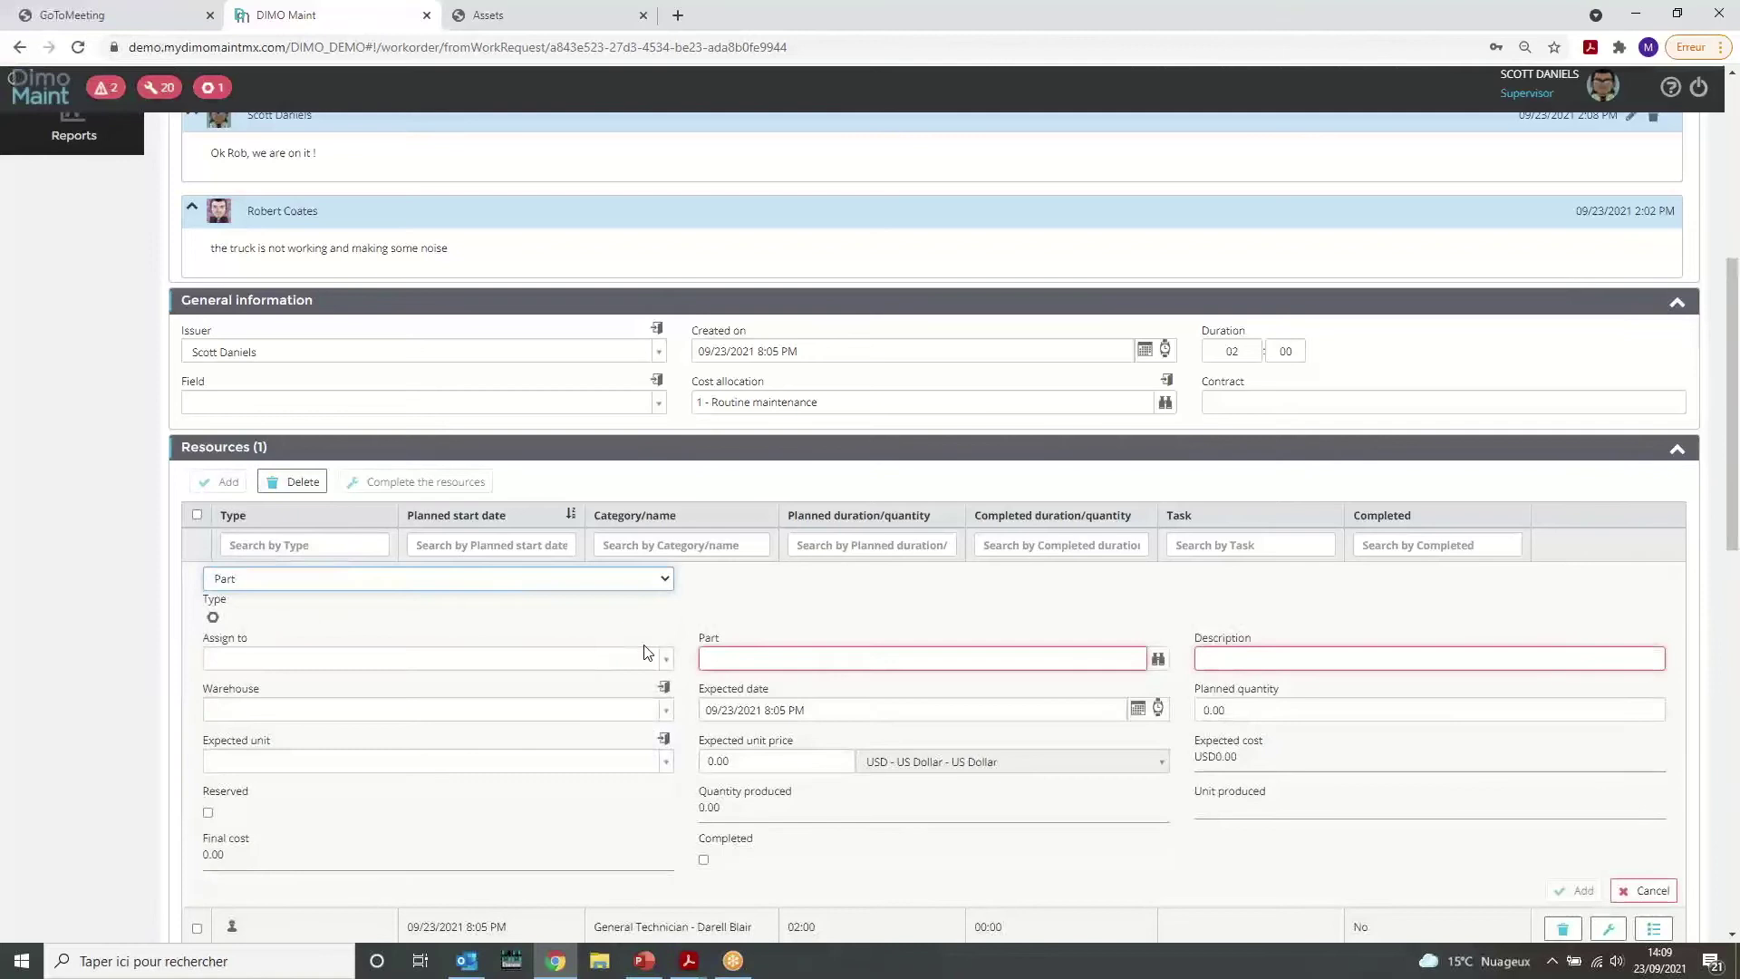
{"action": "left_click", "coordinate": [1157, 661]}
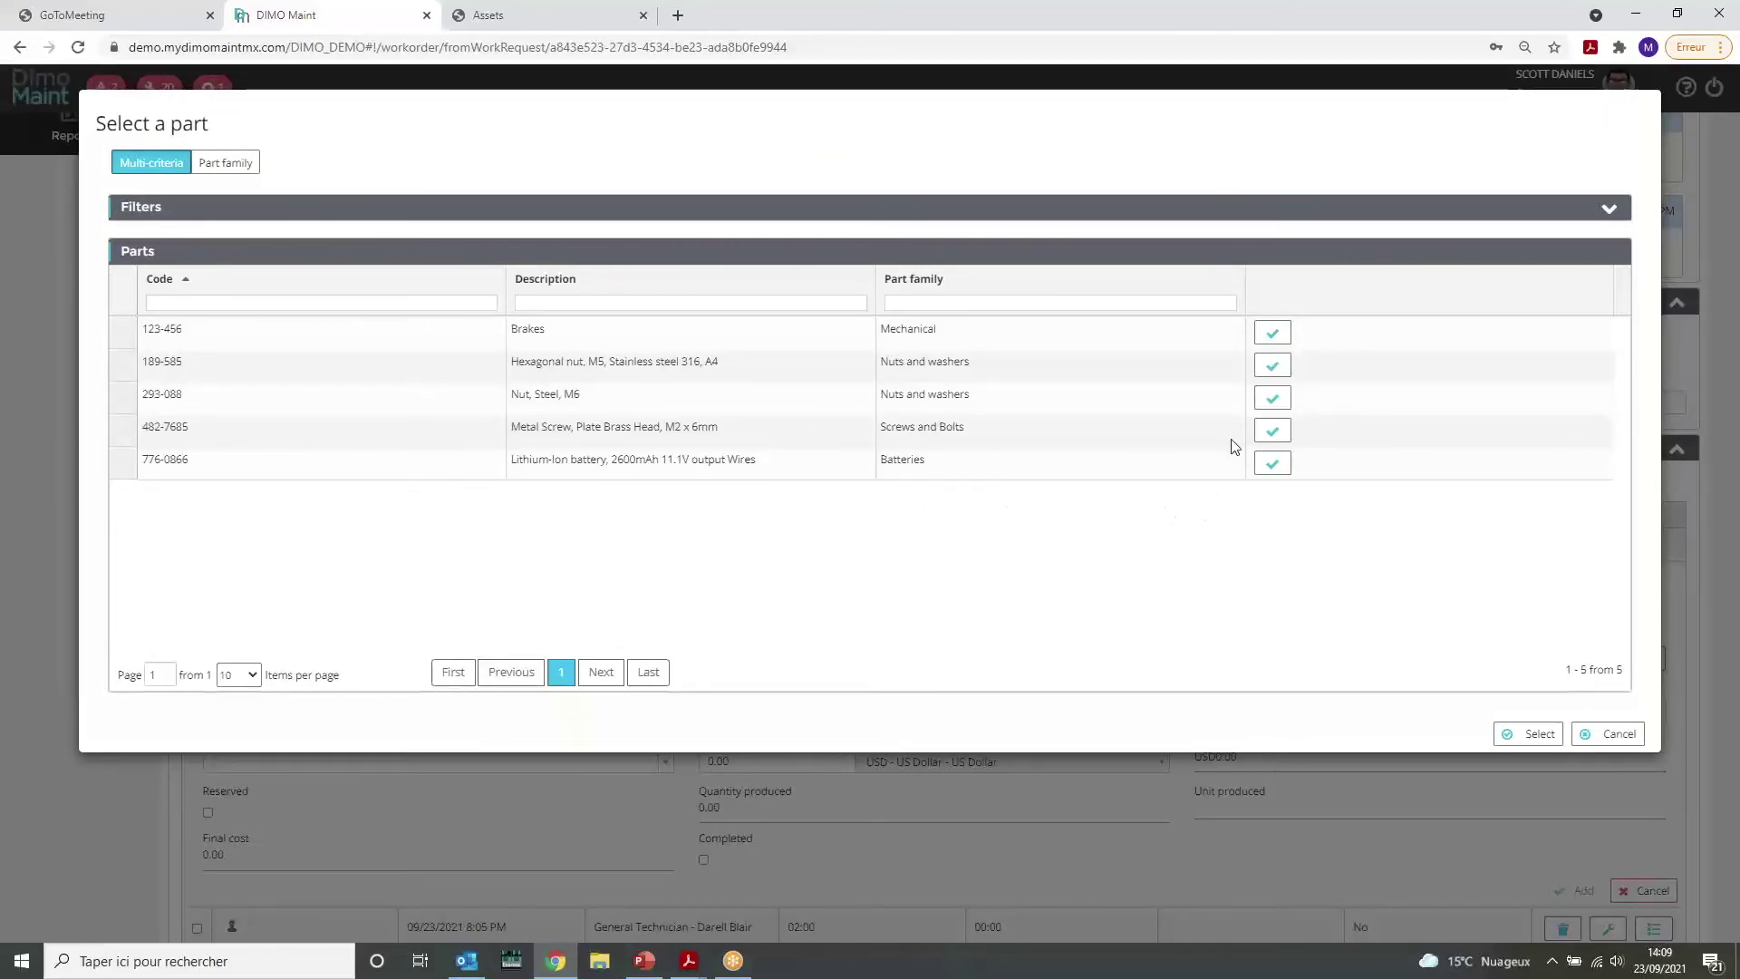
{"action": "left_click", "coordinate": [1273, 398]}
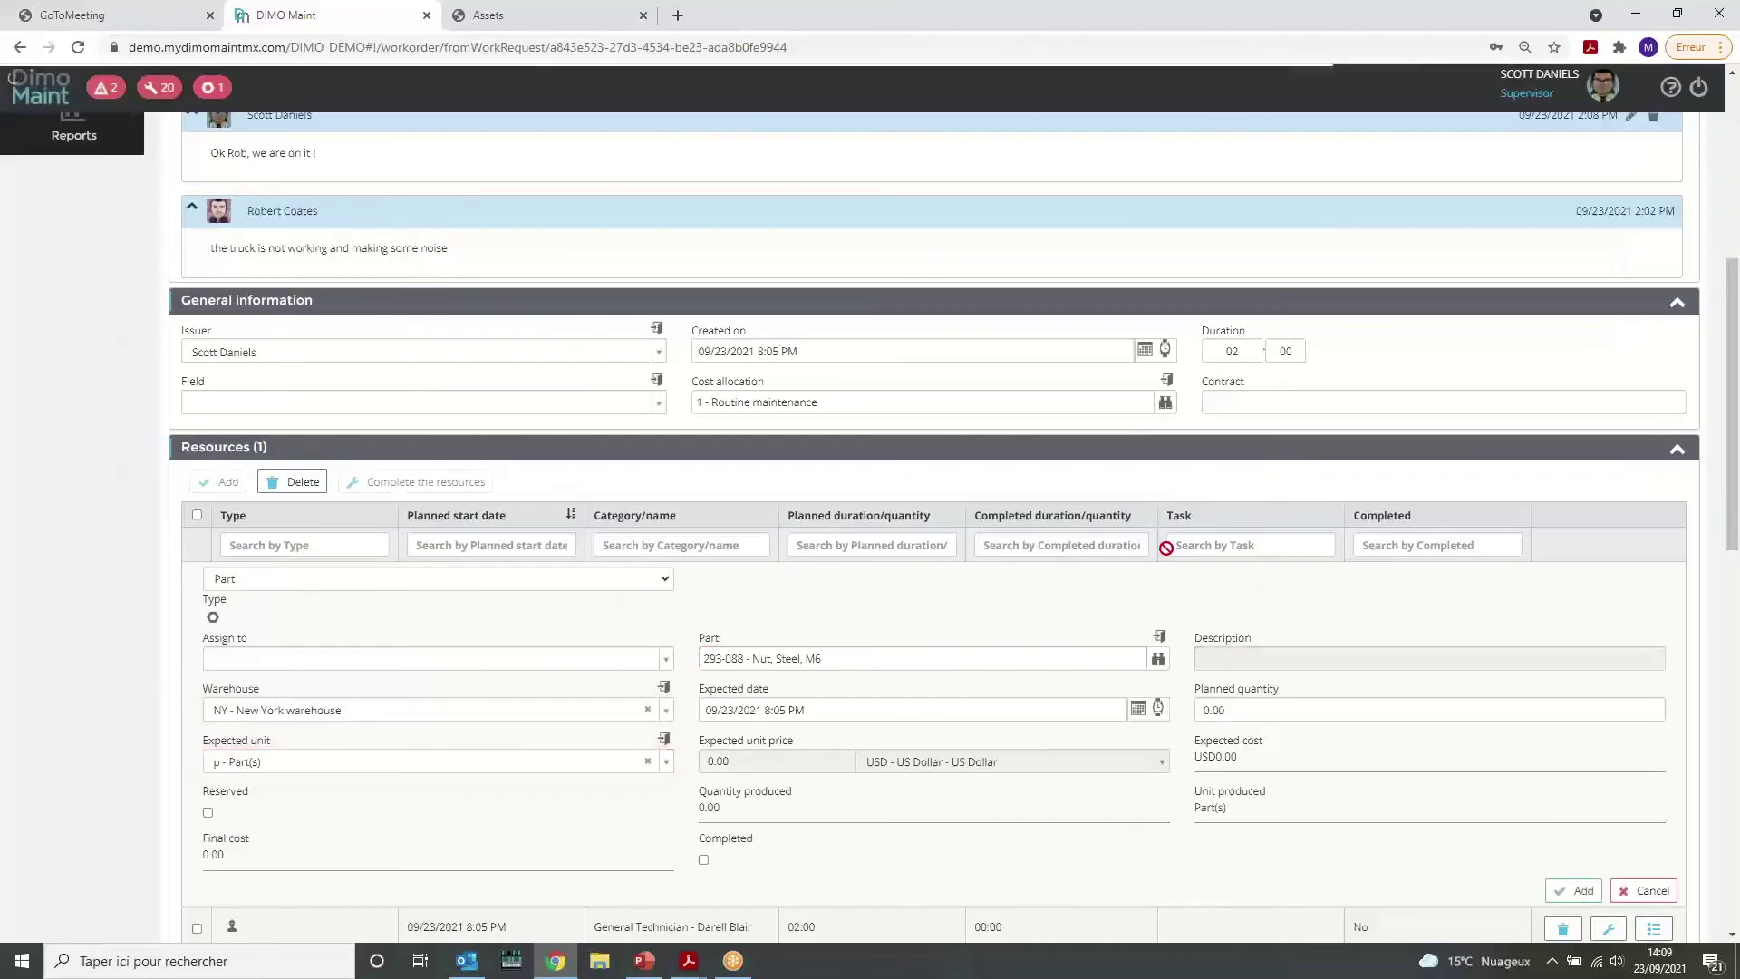
{"action": "double_click", "coordinate": [1209, 709]}
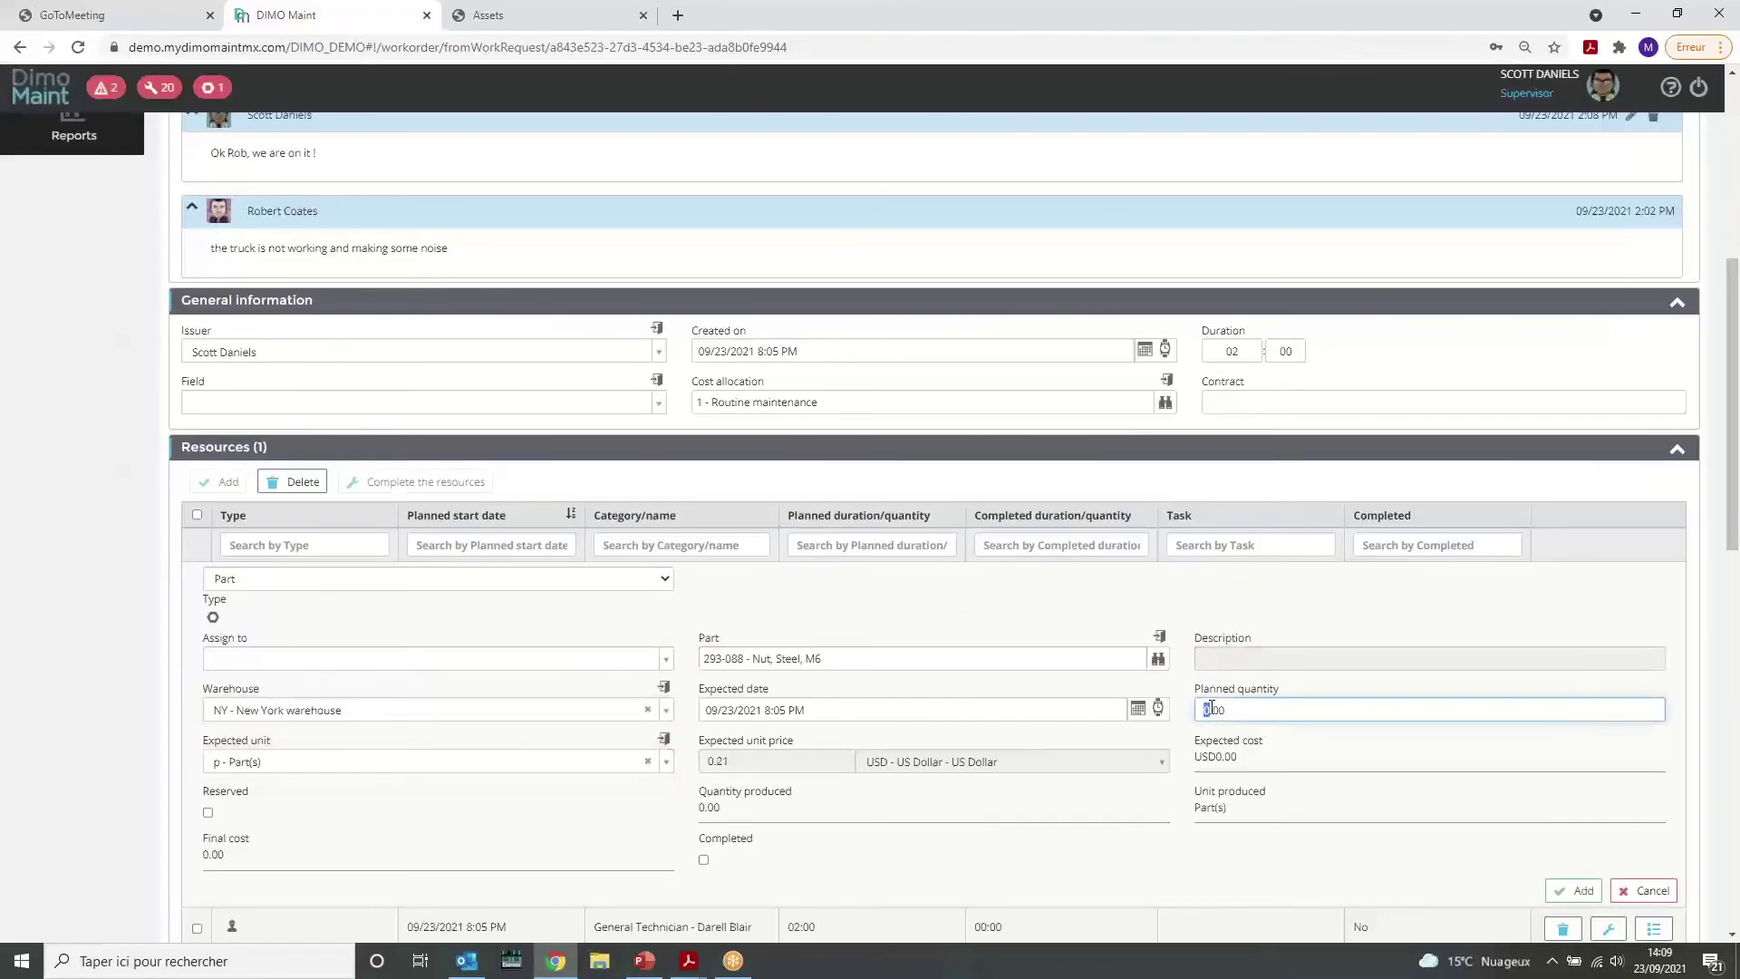
{"action": "type", "text": "8"}
{"action": "left_click", "coordinate": [1575, 890]}
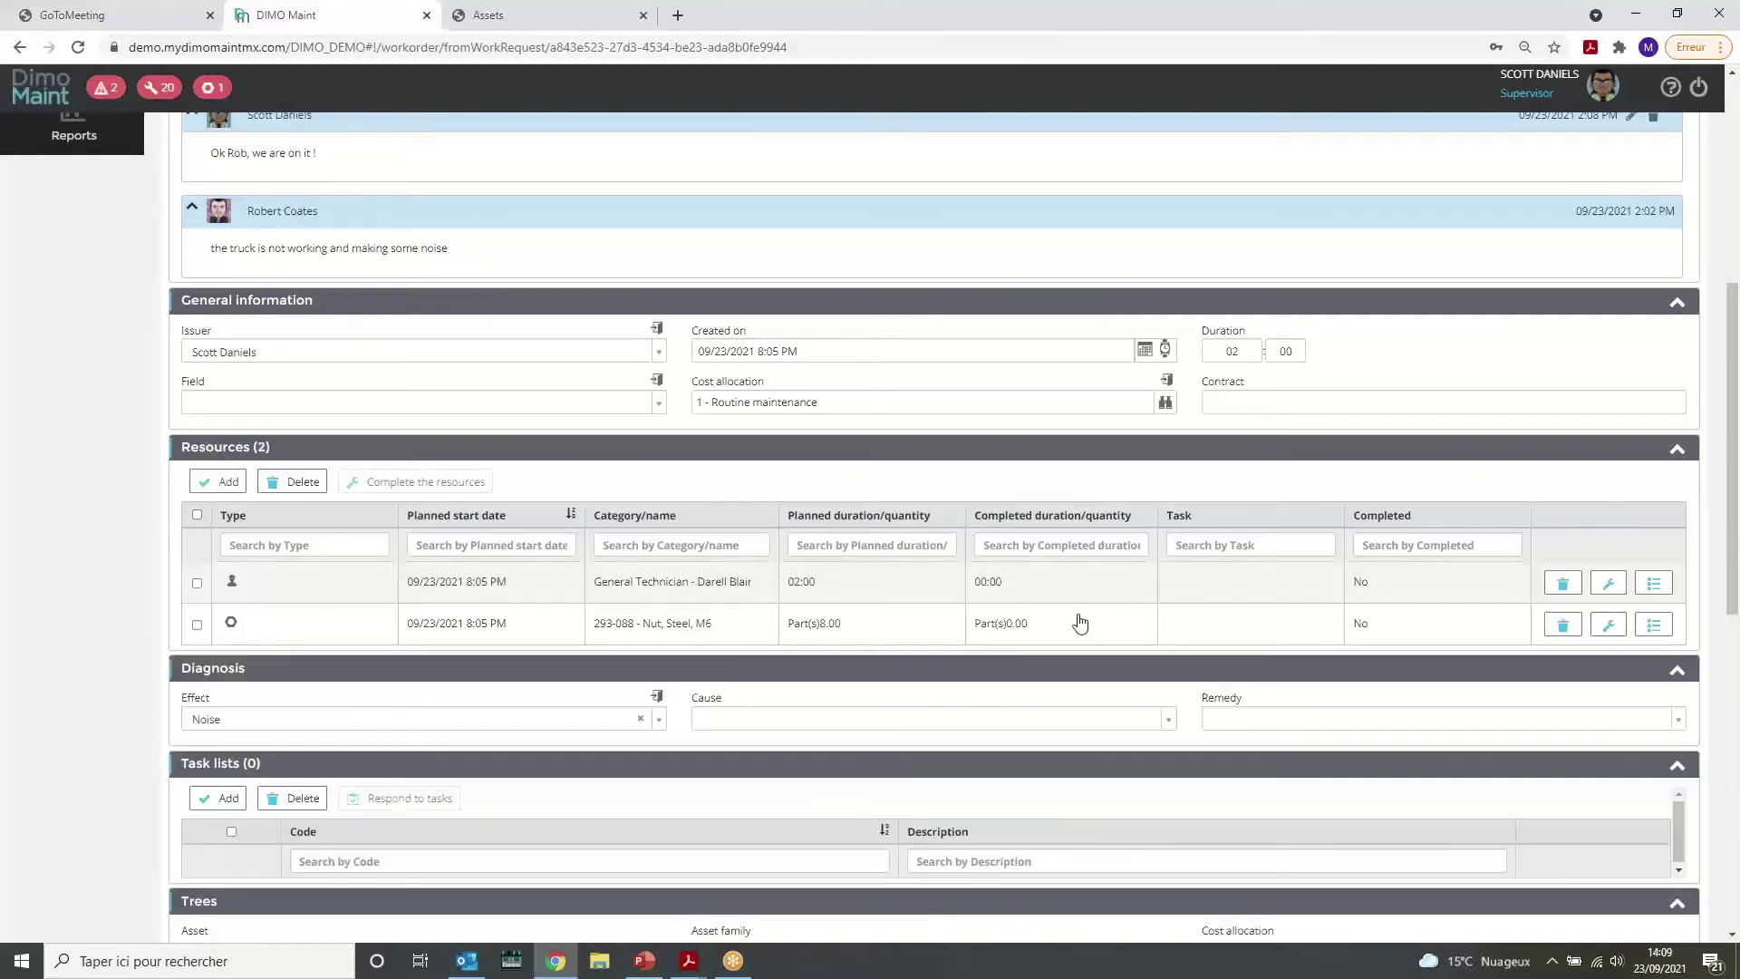
Add the part 776-0866 - Lithium-Ion battery, 2600mAh 11.1V output Wires to the resources with a planned quantity of 1.
{"action": "left_click", "coordinate": [214, 487]}
{"action": "left_click", "coordinate": [333, 580]}
{"action": "left_click", "coordinate": [304, 632]}
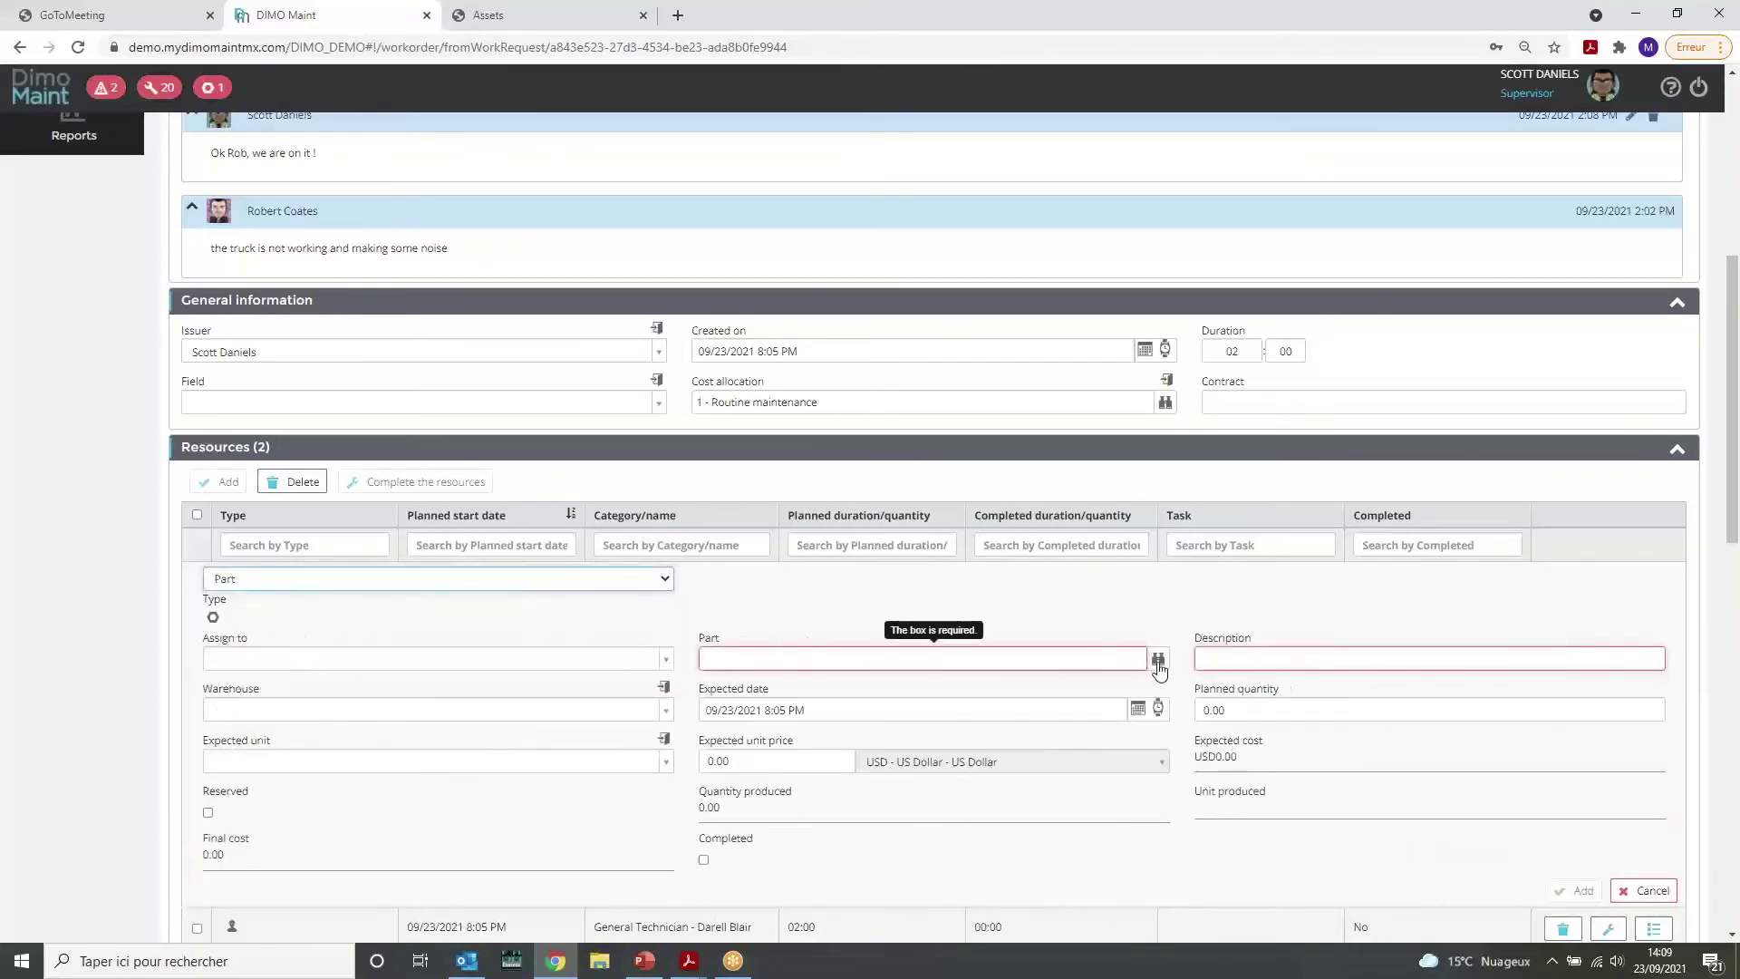
{"action": "left_click", "coordinate": [1158, 662]}
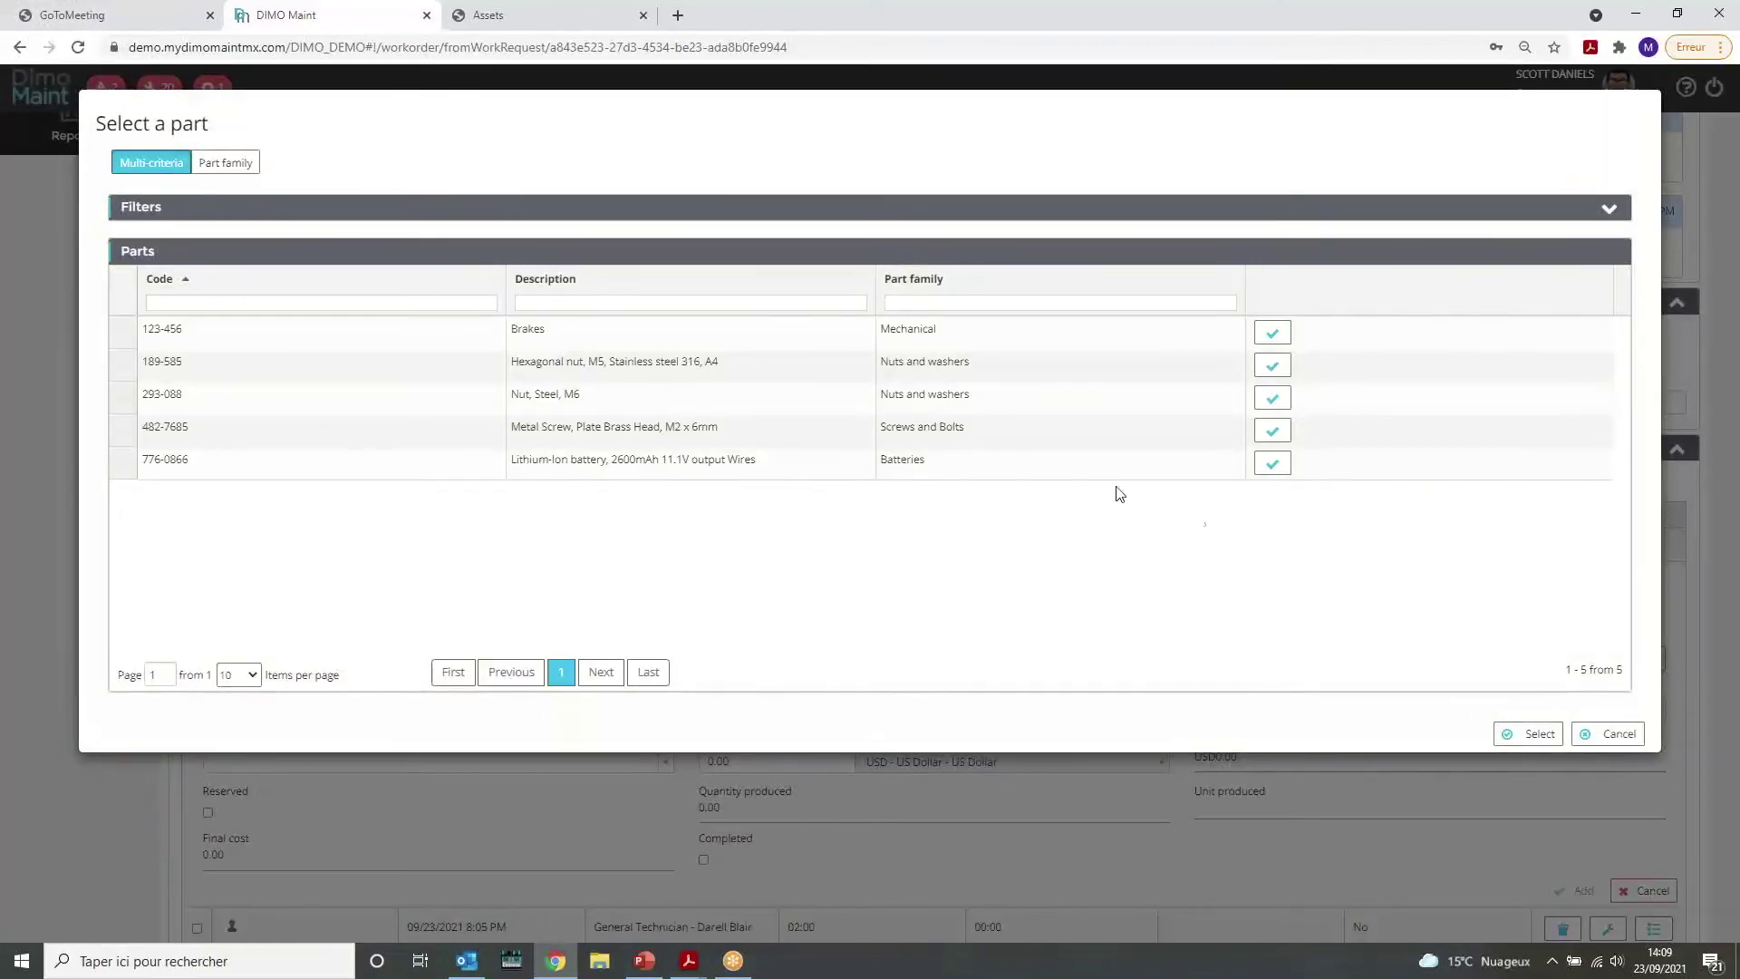
{"action": "left_click", "coordinate": [1272, 463]}
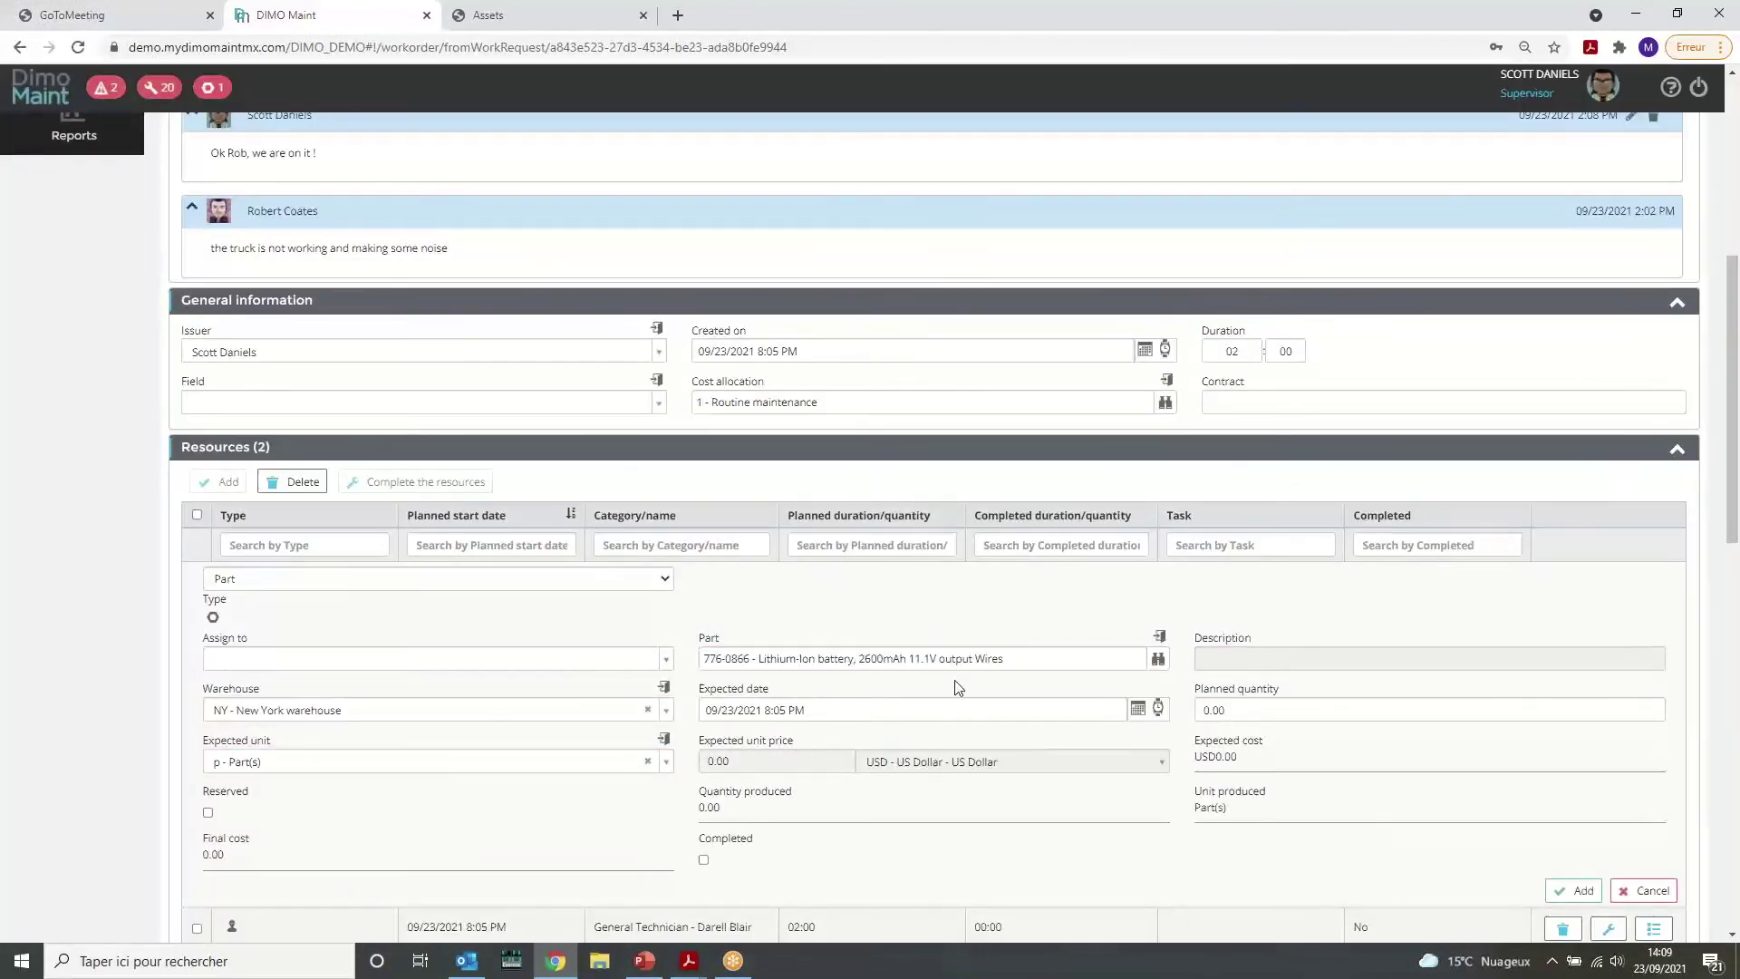
{"action": "left_click_drag", "start_coordinate": [1206, 710], "coordinate": [1201, 710]}
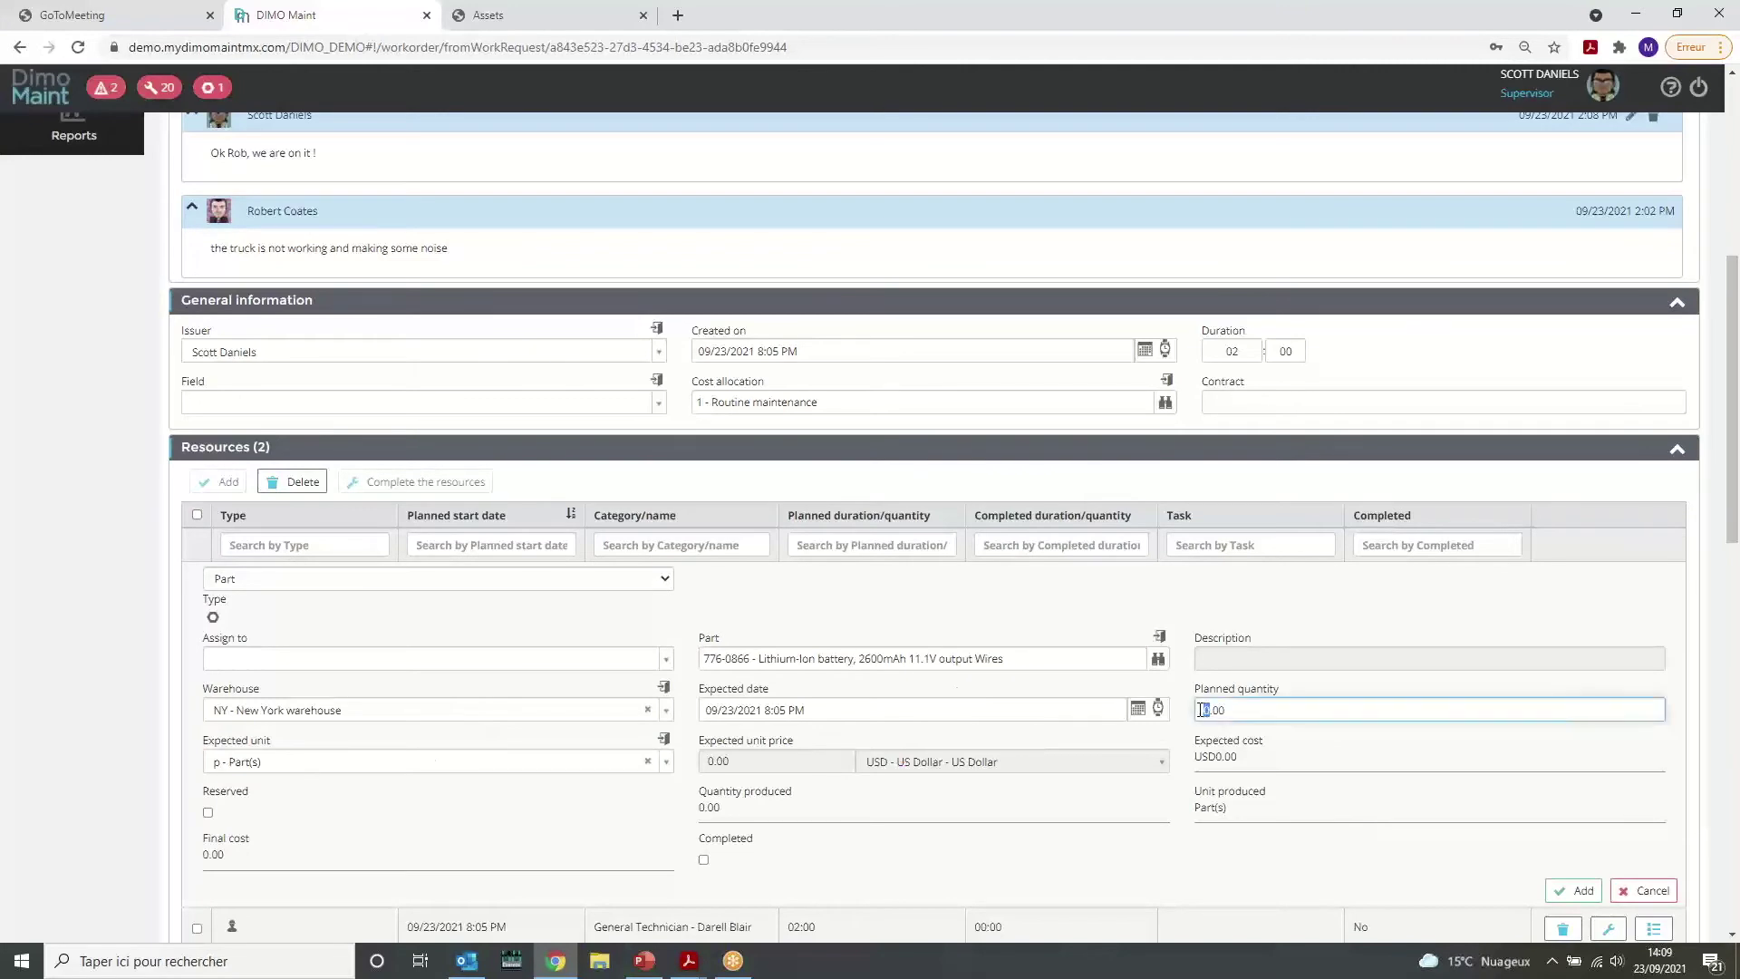
{"action": "left_click", "coordinate": [1573, 891]}
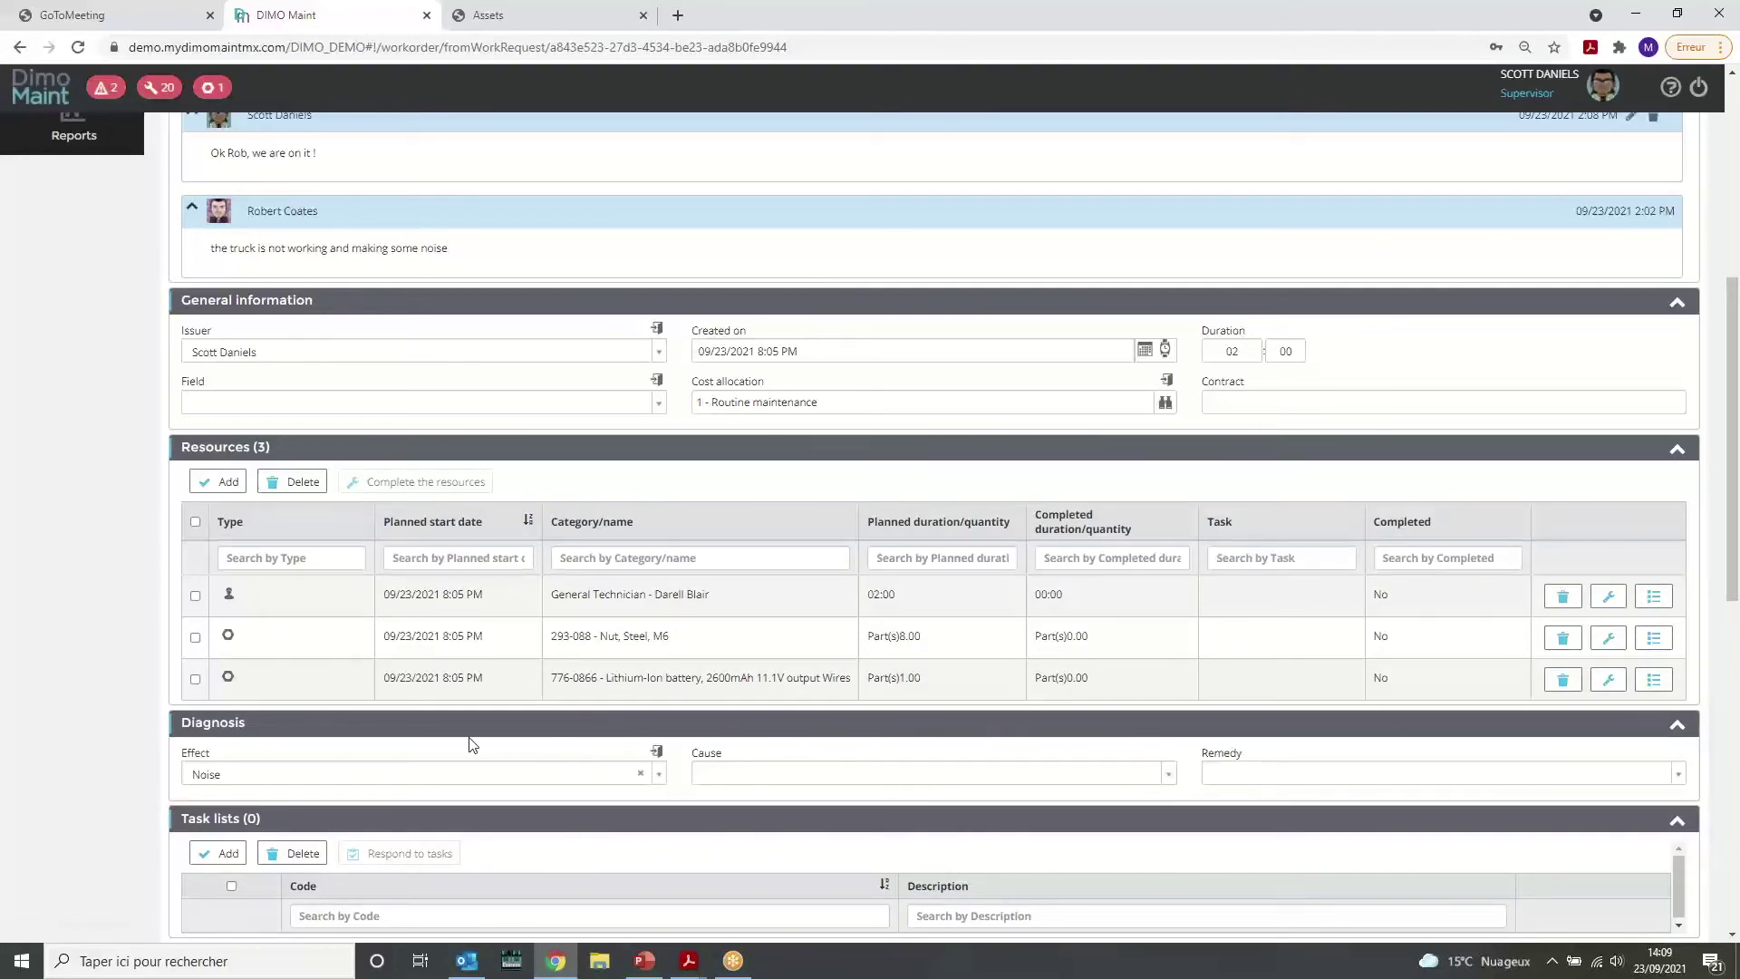
Add the CHECK-MOT - Check motor task list to the work order, including the resources allocated to its tasks.
{"action": "scroll", "coordinate": [470, 745], "scroll_direction": "down", "scroll_amount": 3}
{"action": "left_click", "coordinate": [223, 641]}
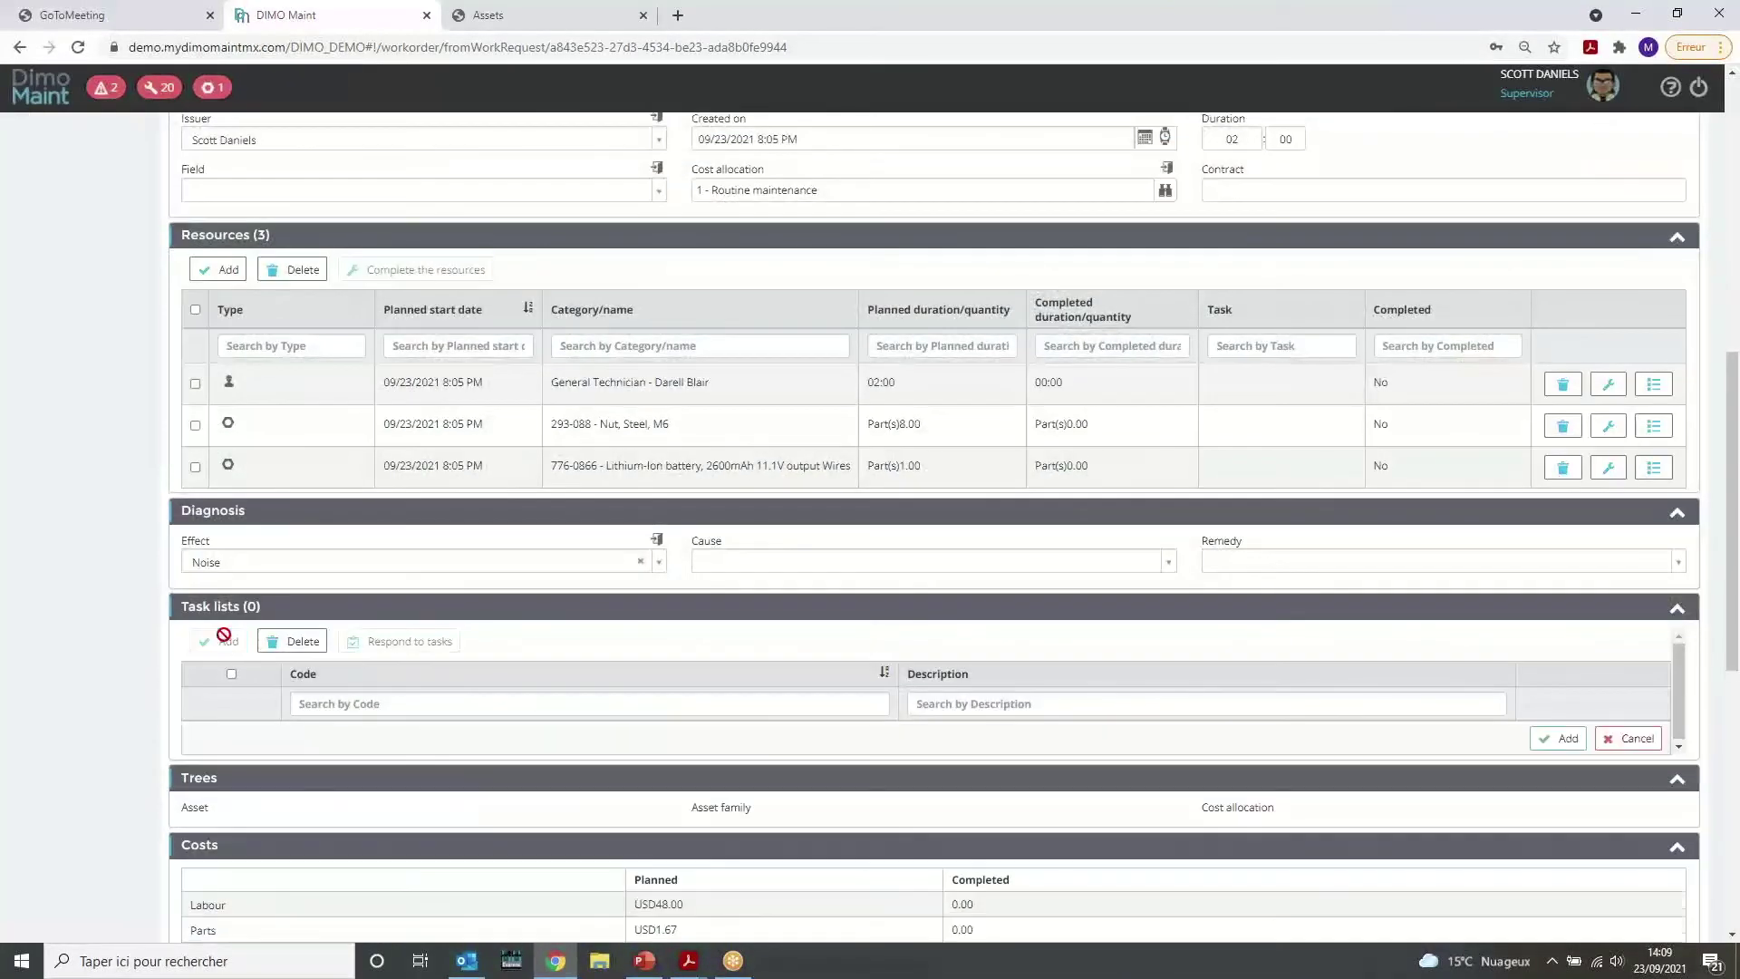
{"action": "left_click", "coordinate": [330, 753]}
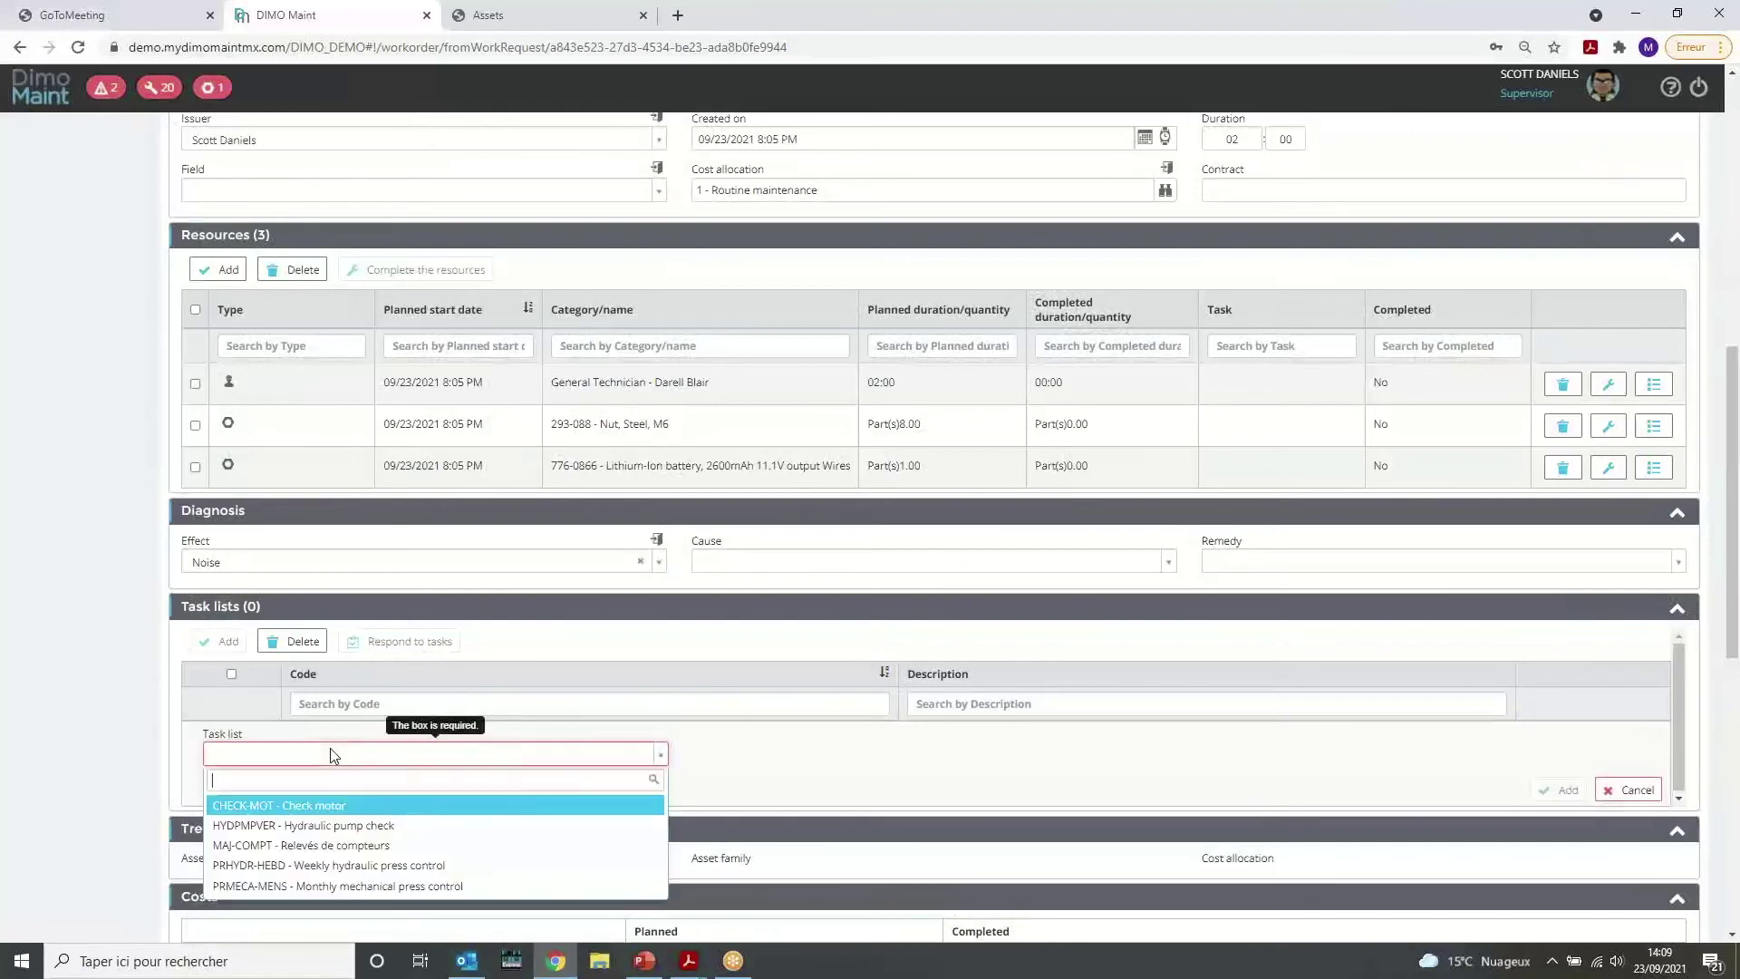
{"action": "left_click", "coordinate": [330, 805]}
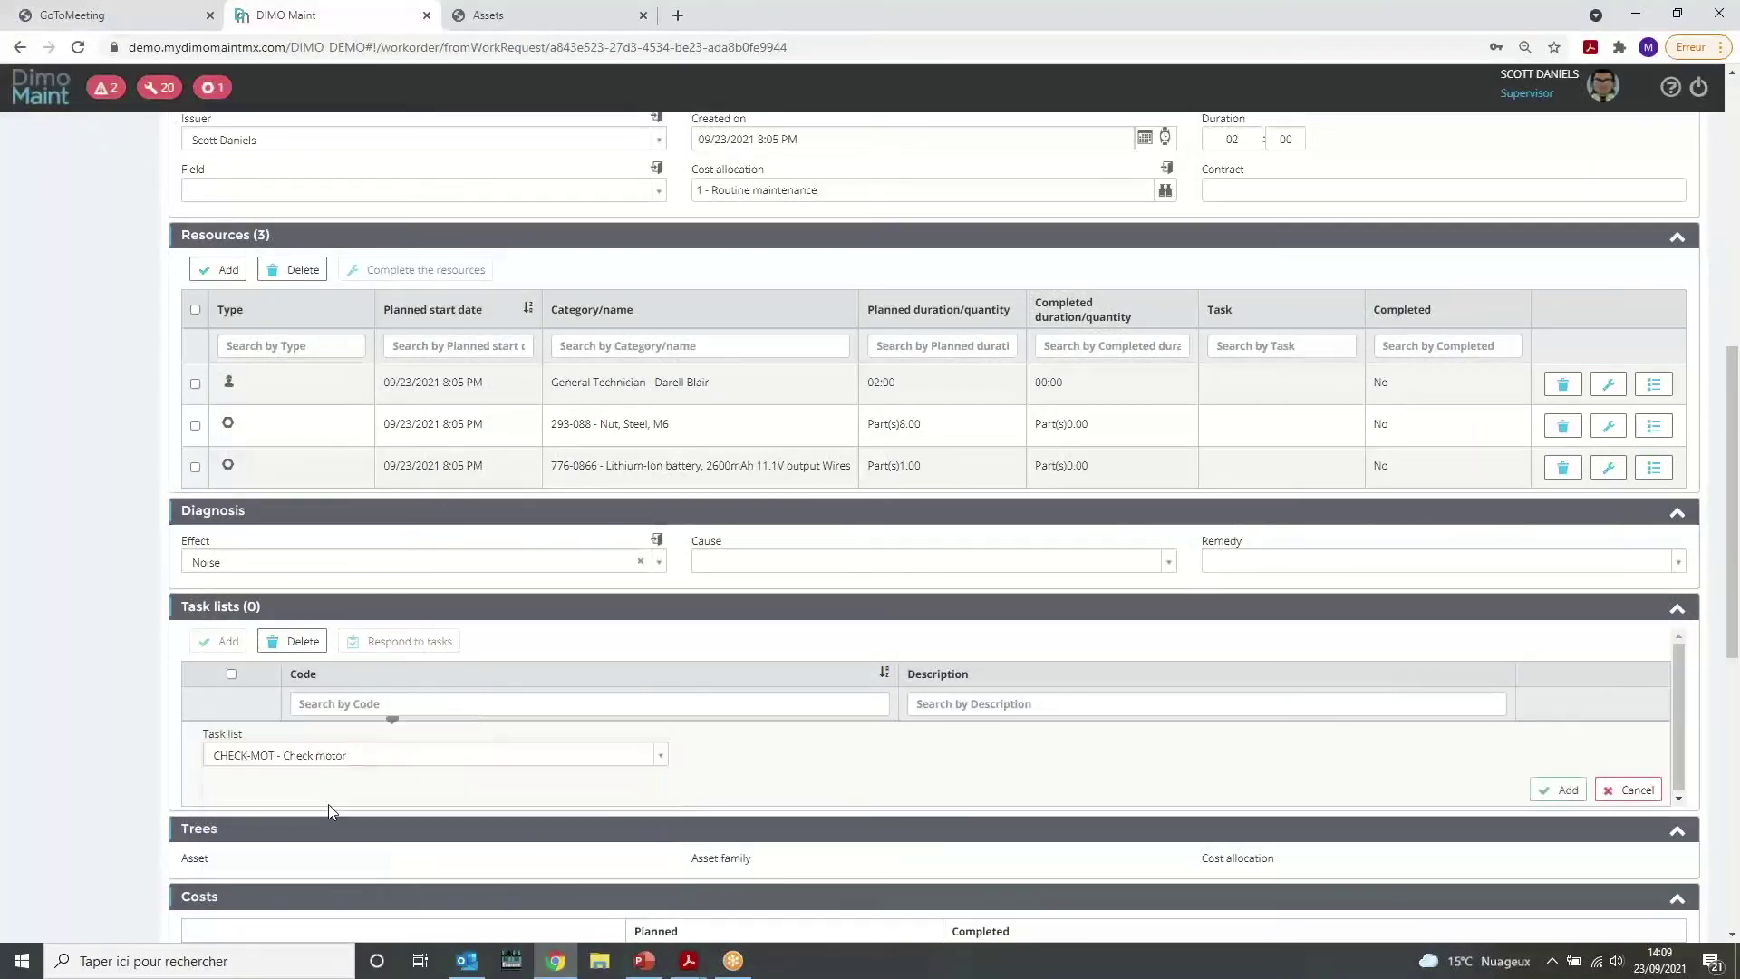
{"action": "left_click", "coordinate": [1557, 789]}
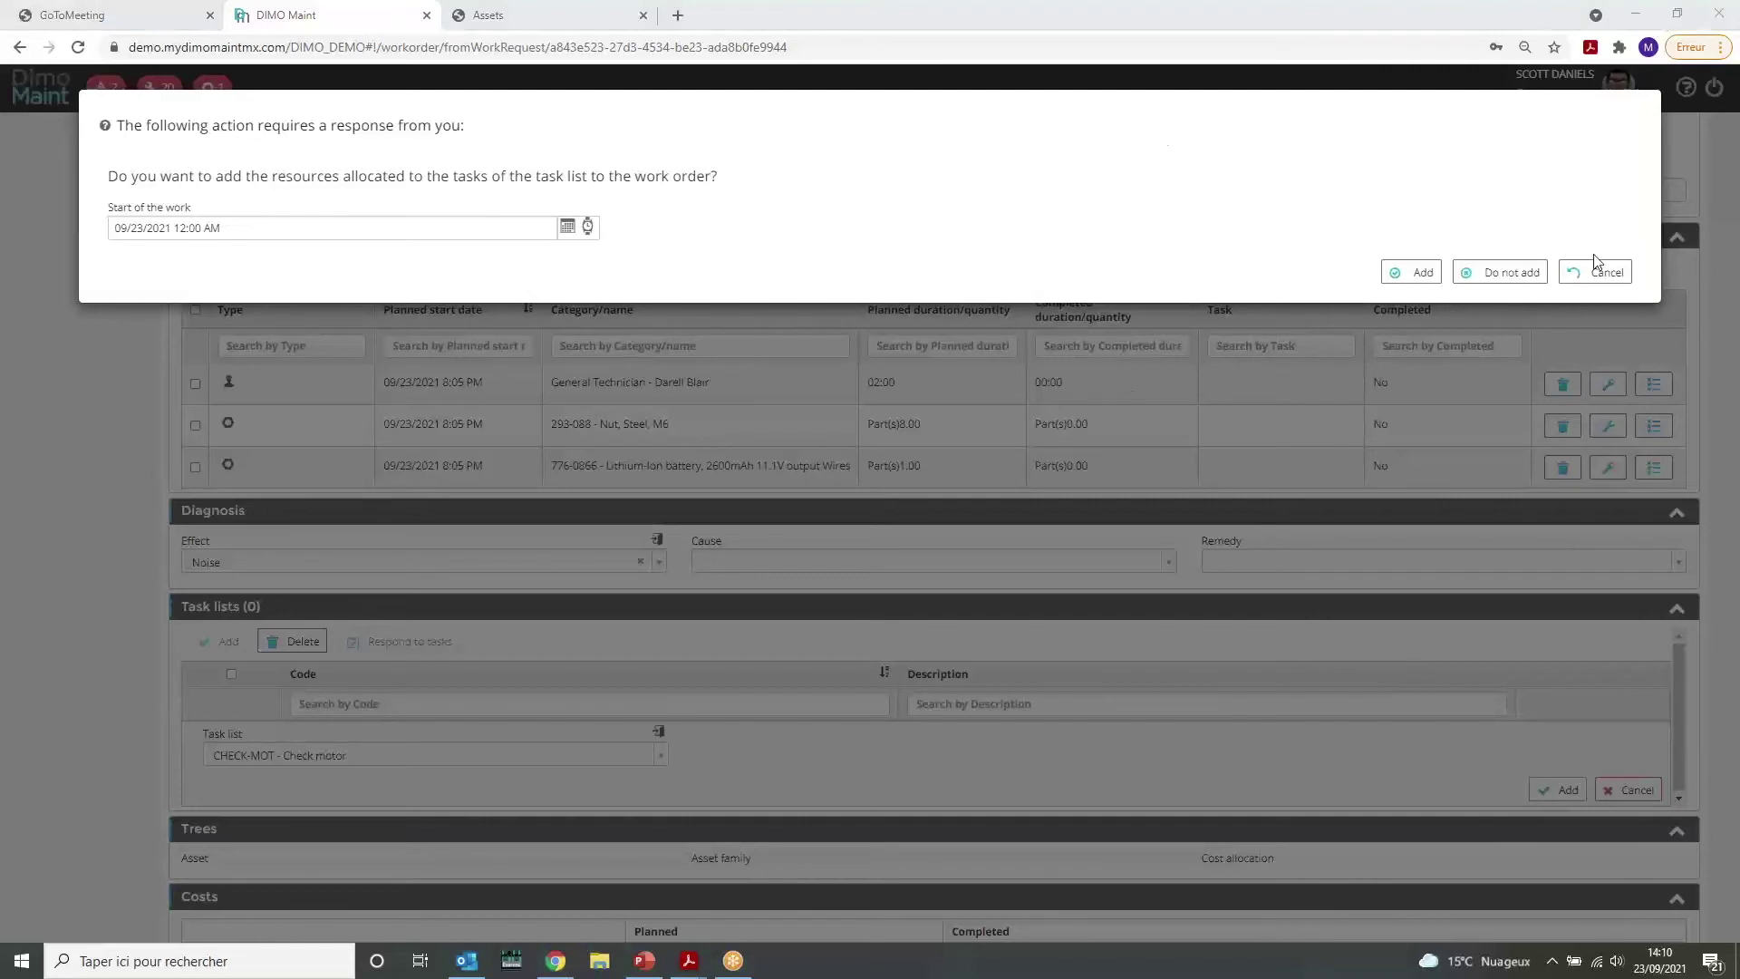
{"action": "left_click", "coordinate": [1418, 272]}
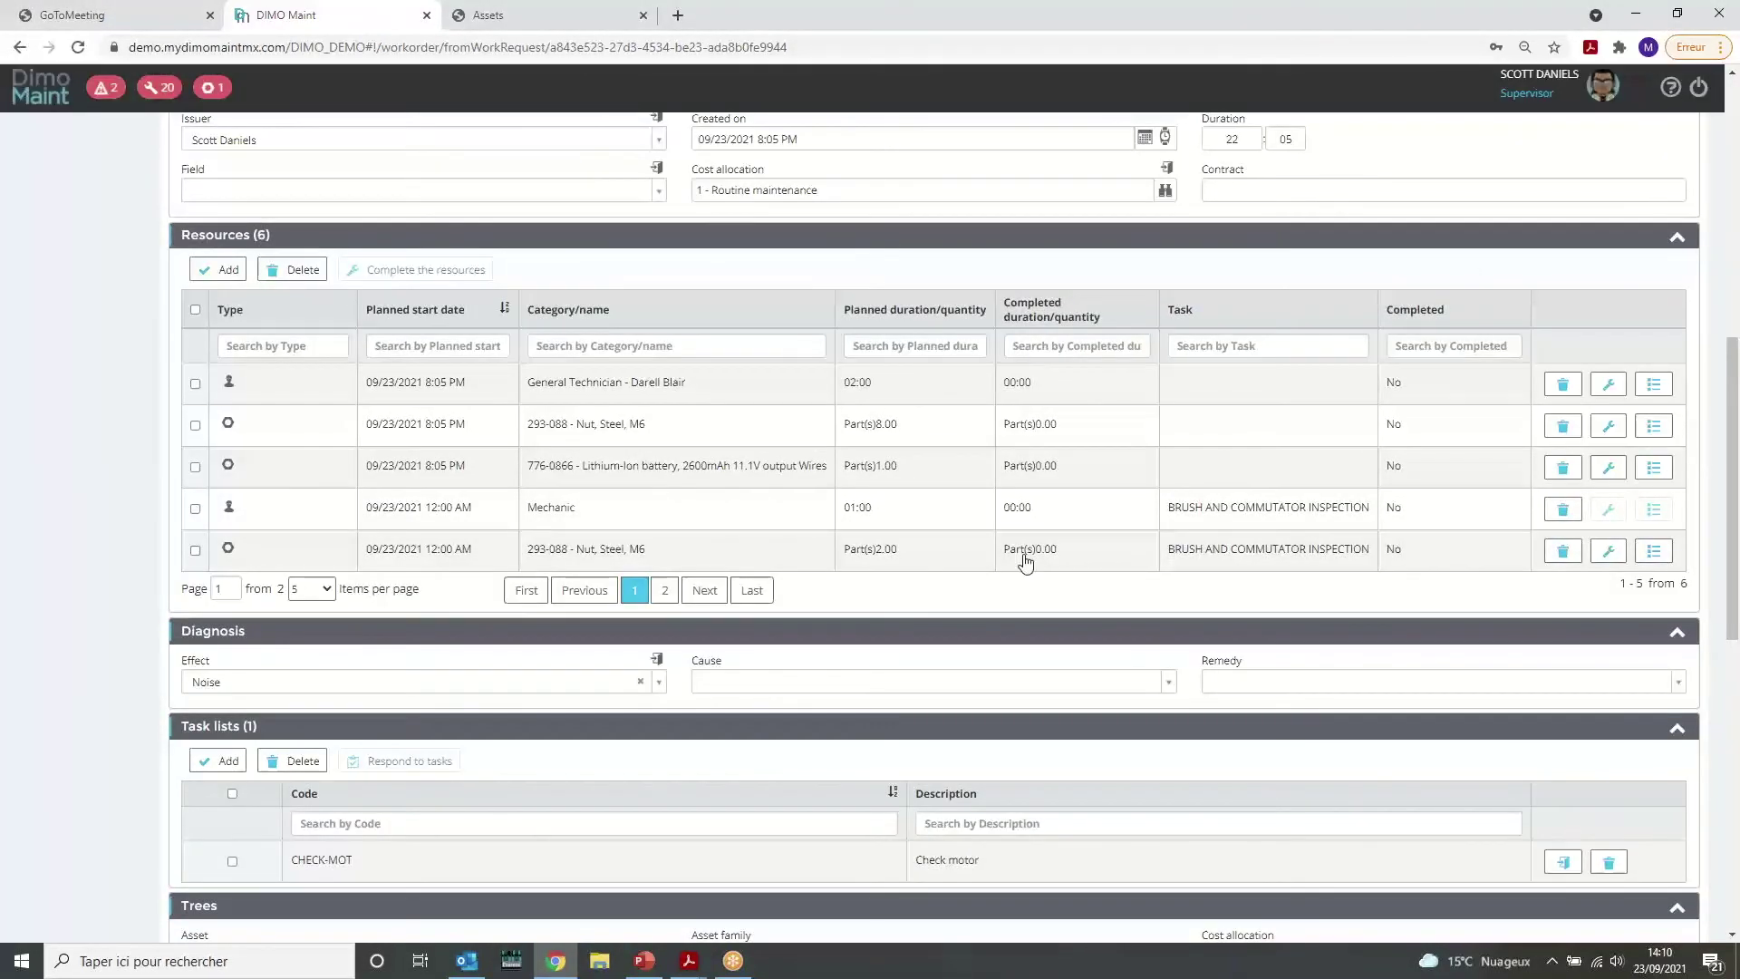
Review the work order's costs, associated files and signatures, and save the work order.
{"action": "scroll", "coordinate": [1025, 561], "scroll_direction": "down", "scroll_amount": 5}
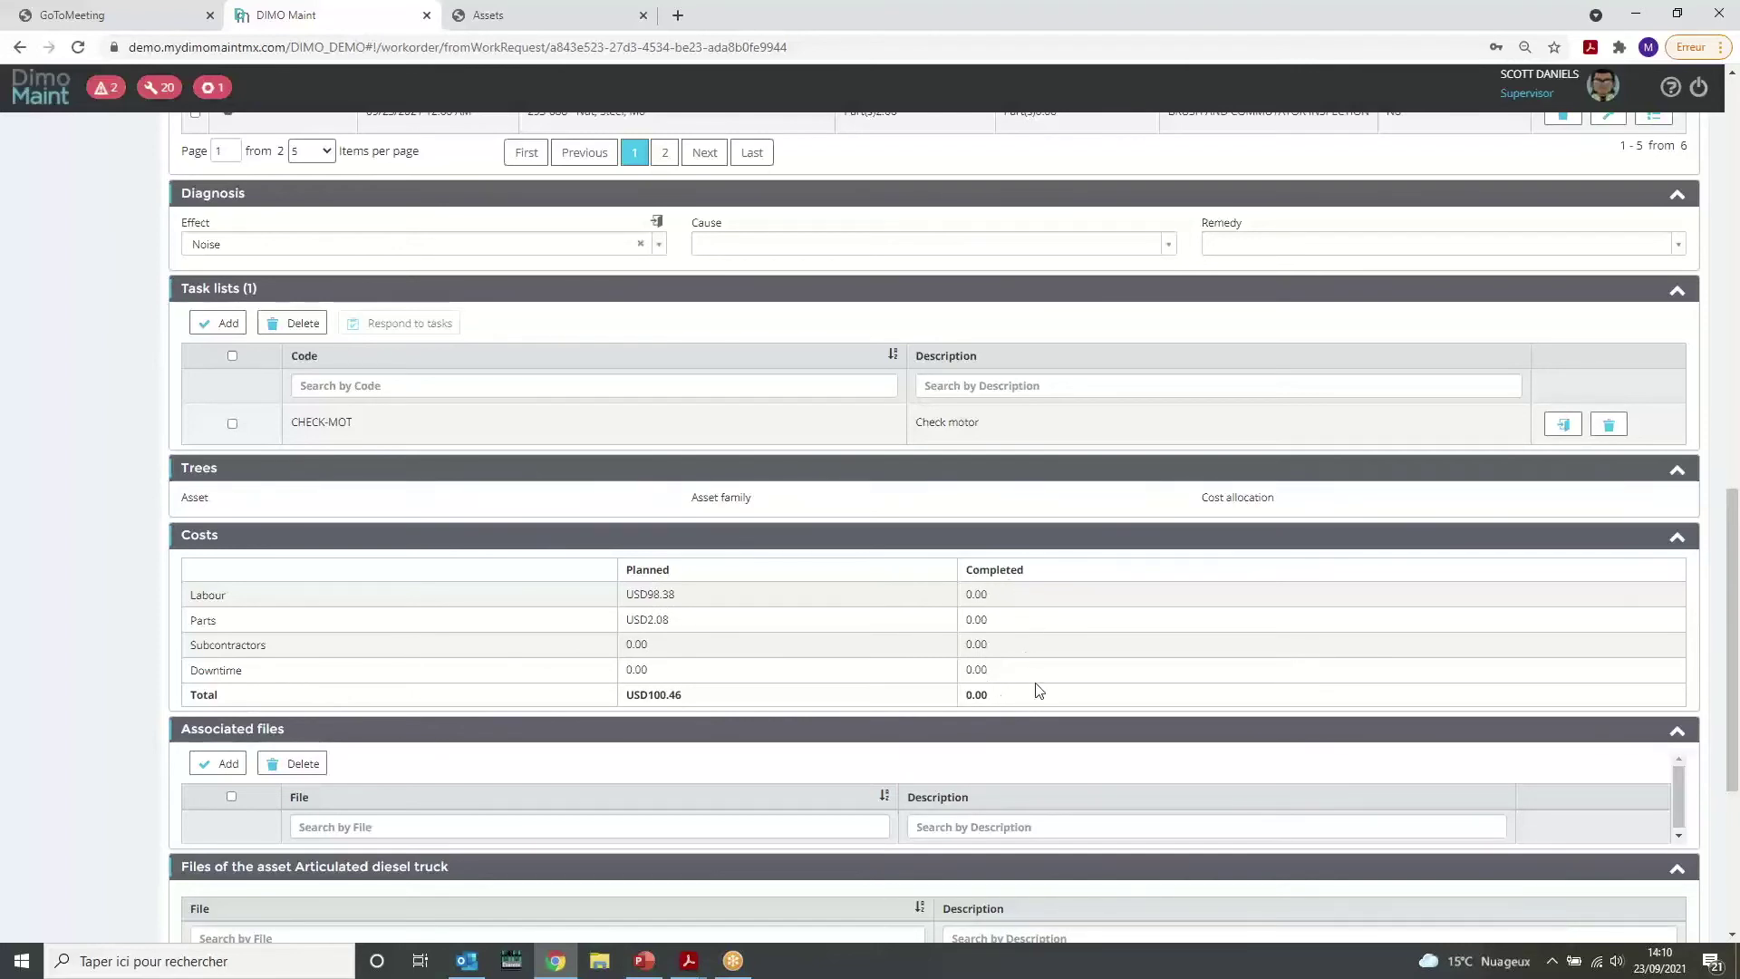
{"action": "scroll", "coordinate": [1038, 691], "scroll_direction": "down", "scroll_amount": 4}
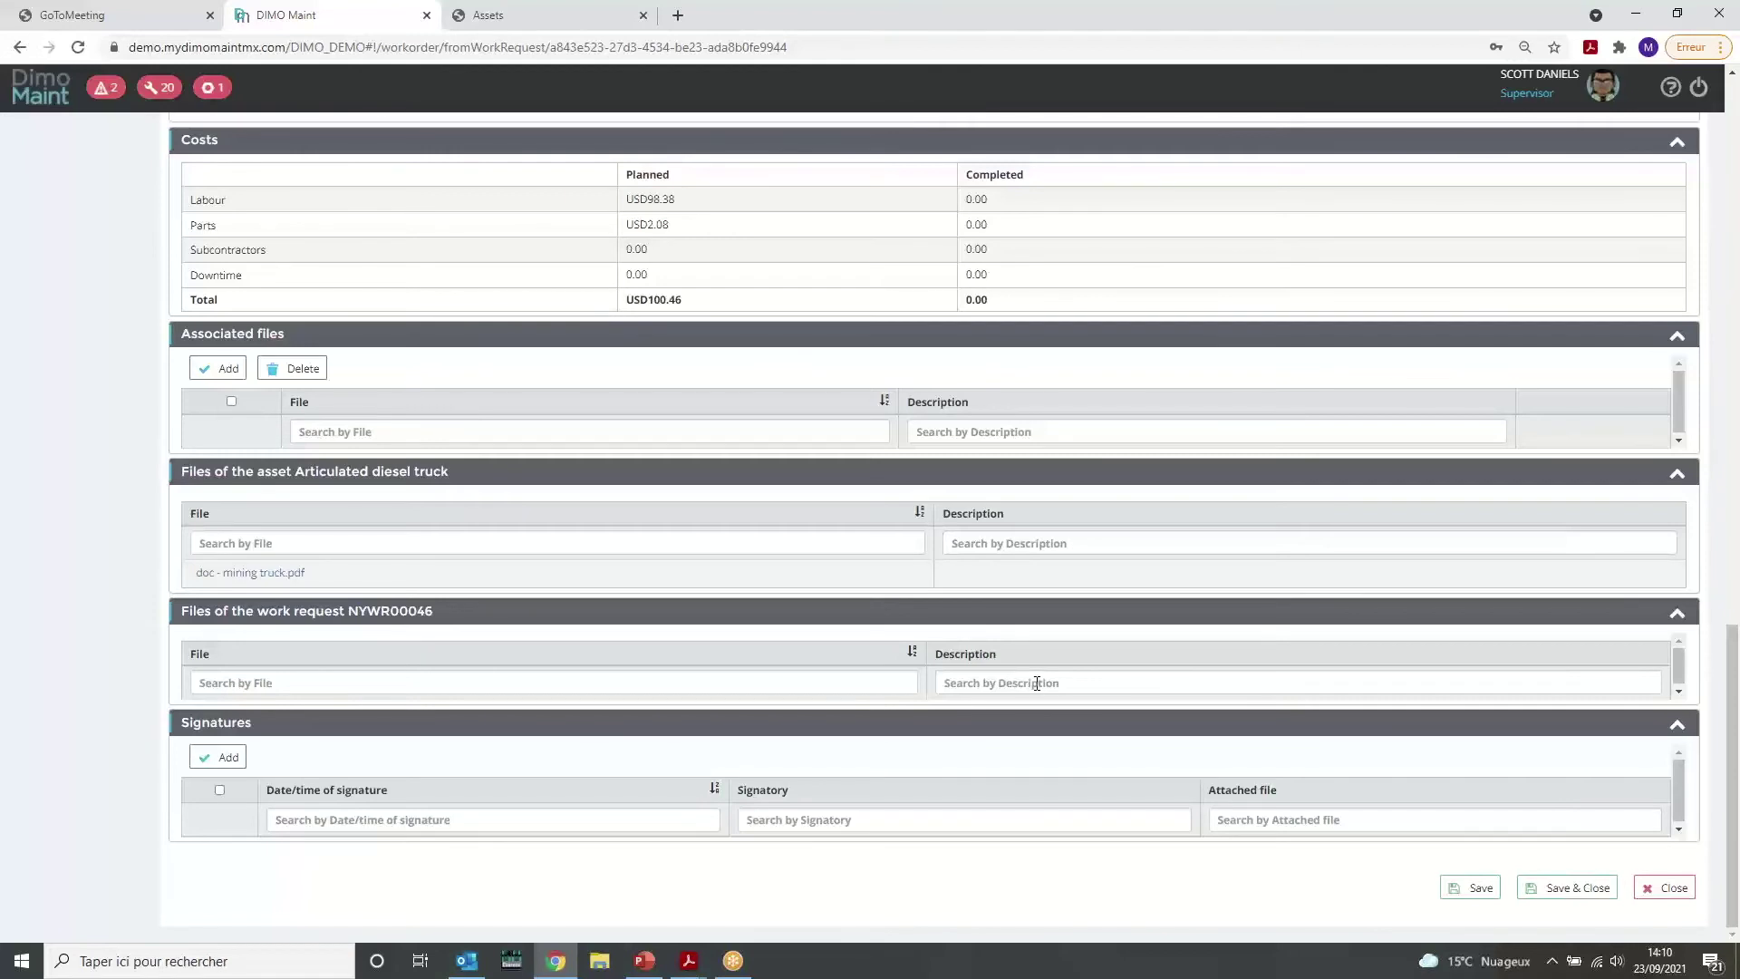
{"action": "scroll", "coordinate": [1036, 682], "scroll_direction": "up", "scroll_amount": 15}
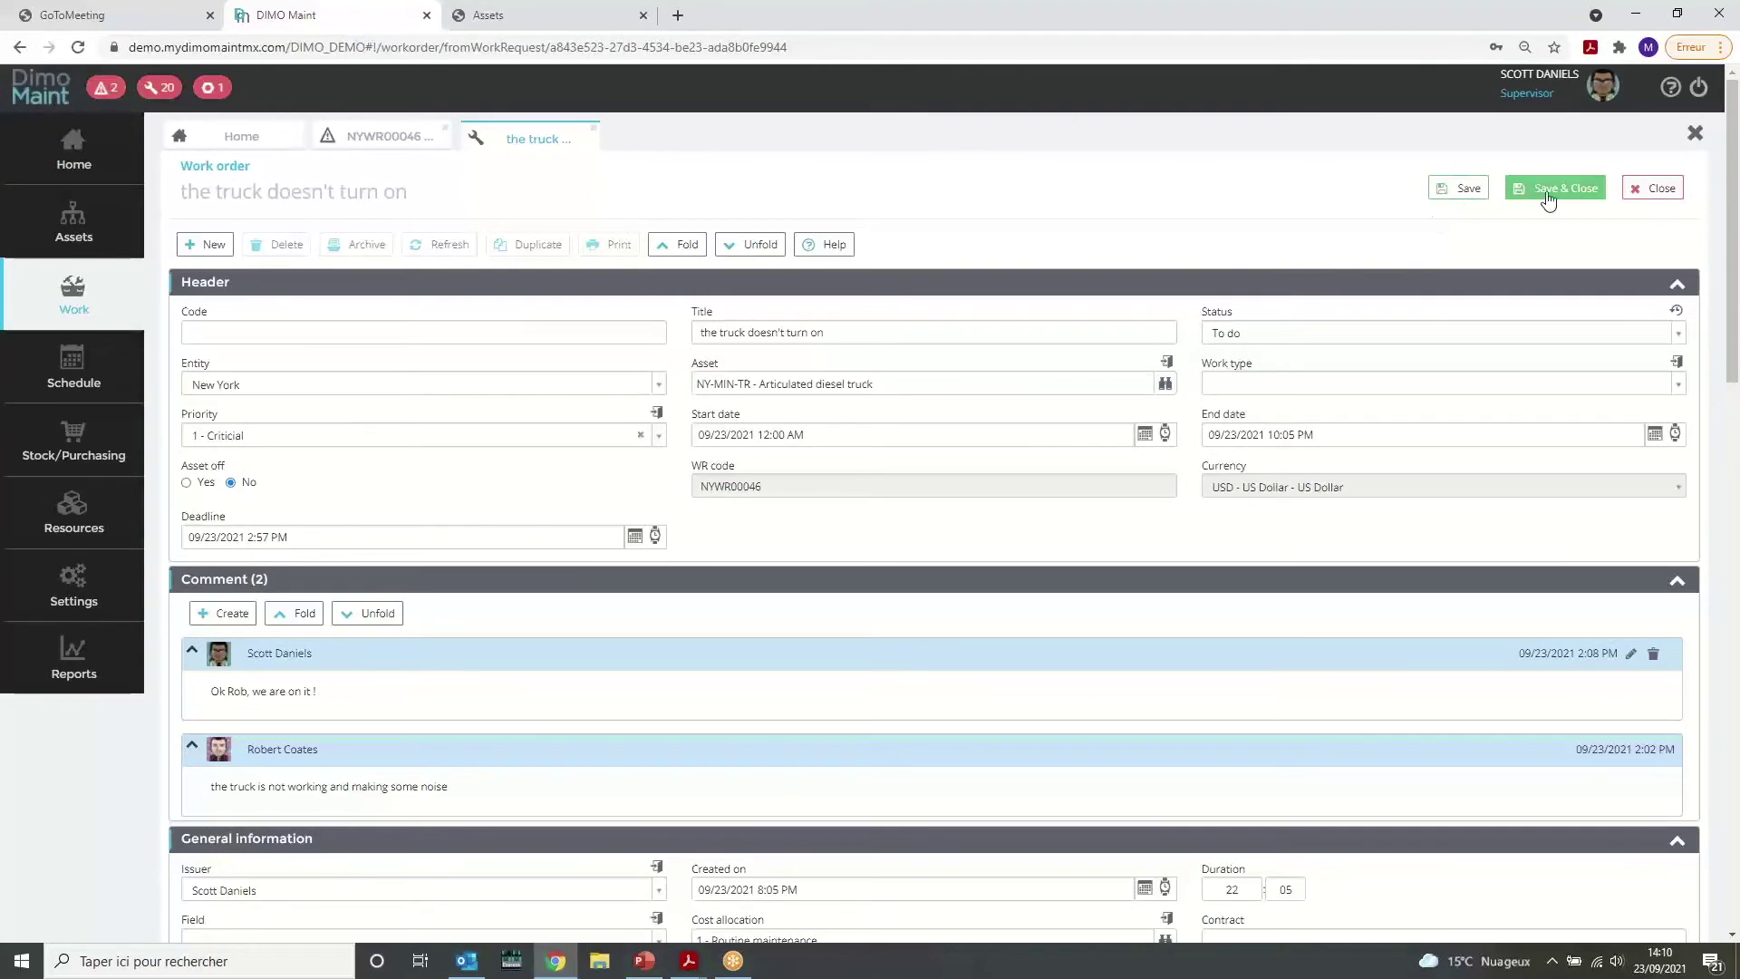
{"action": "left_click", "coordinate": [1465, 189]}
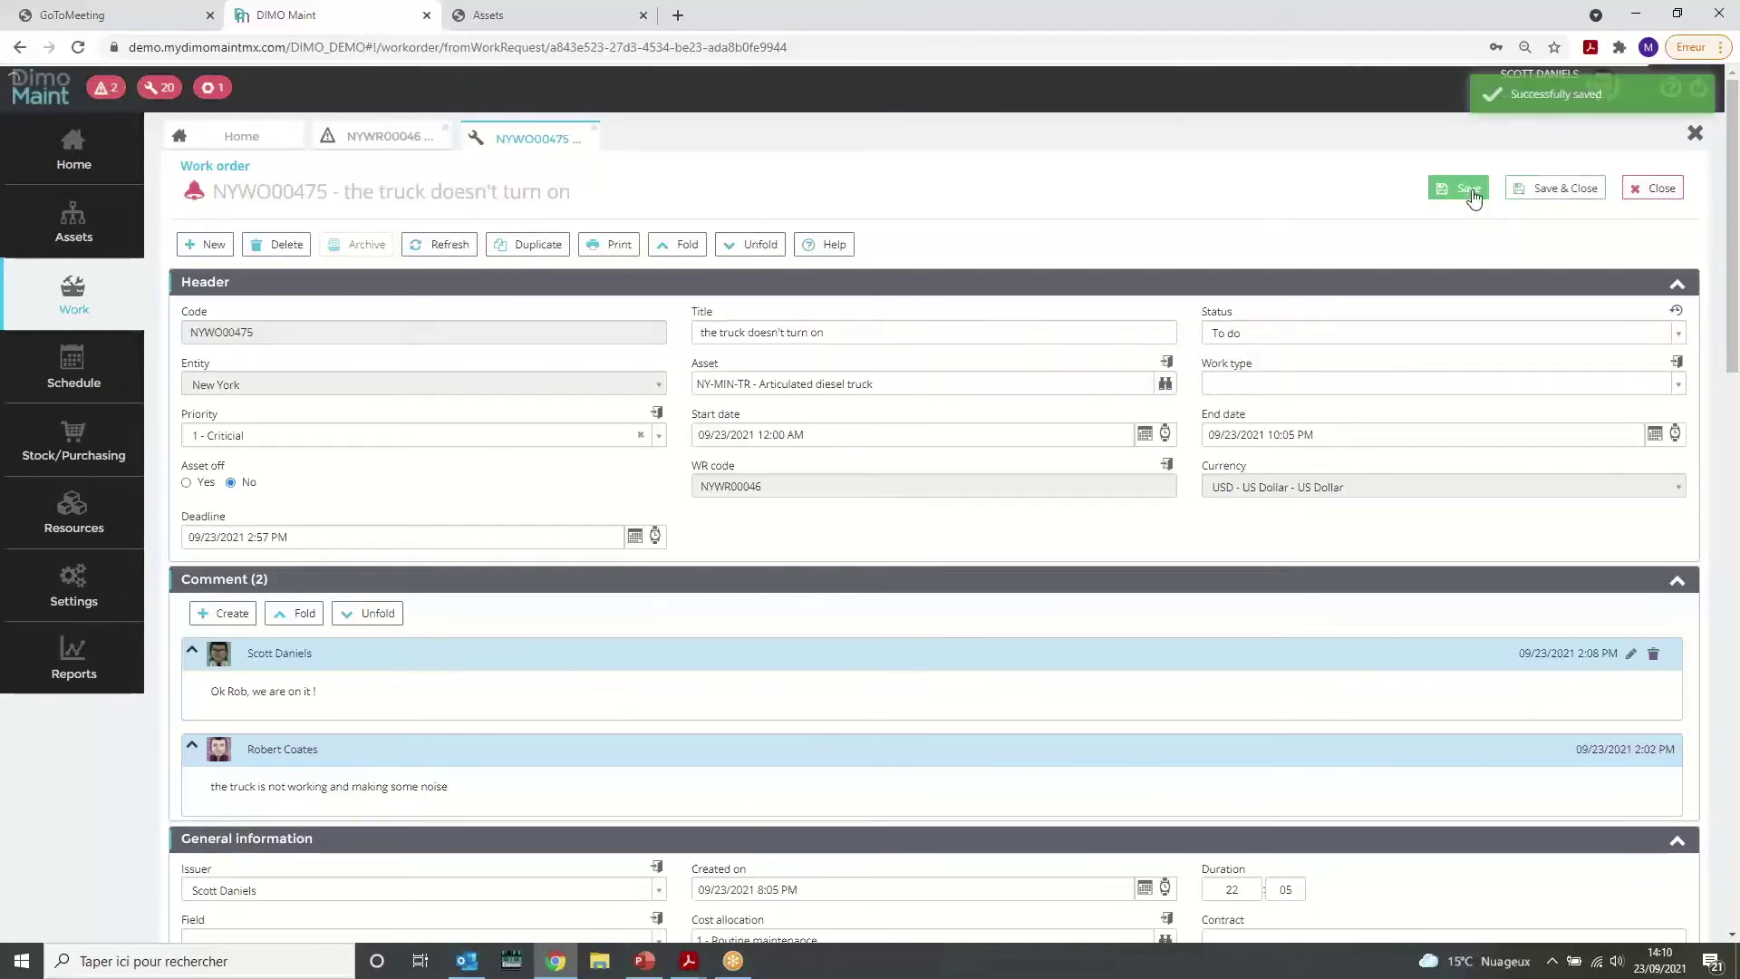
Switch to the mirrored mobile app, open its asset list and change the phone's input method to Clavier Samsung.
{"action": "key", "text": "alt+Tab"}
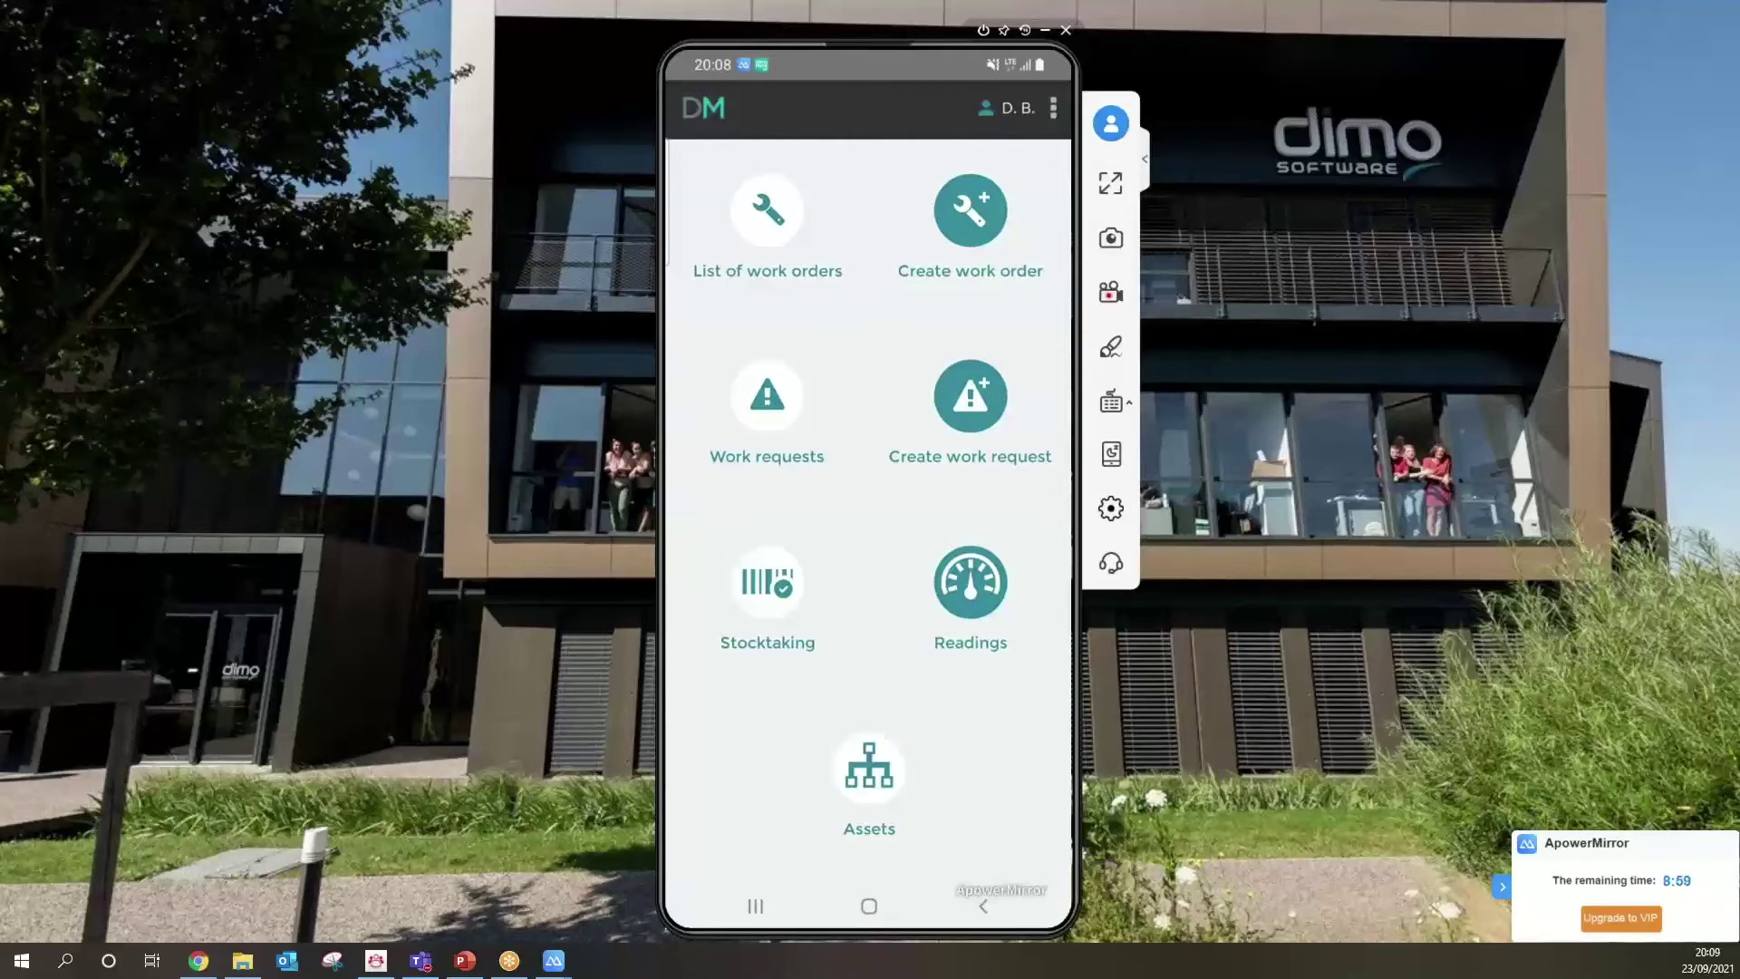
{"action": "left_click", "coordinate": [869, 770]}
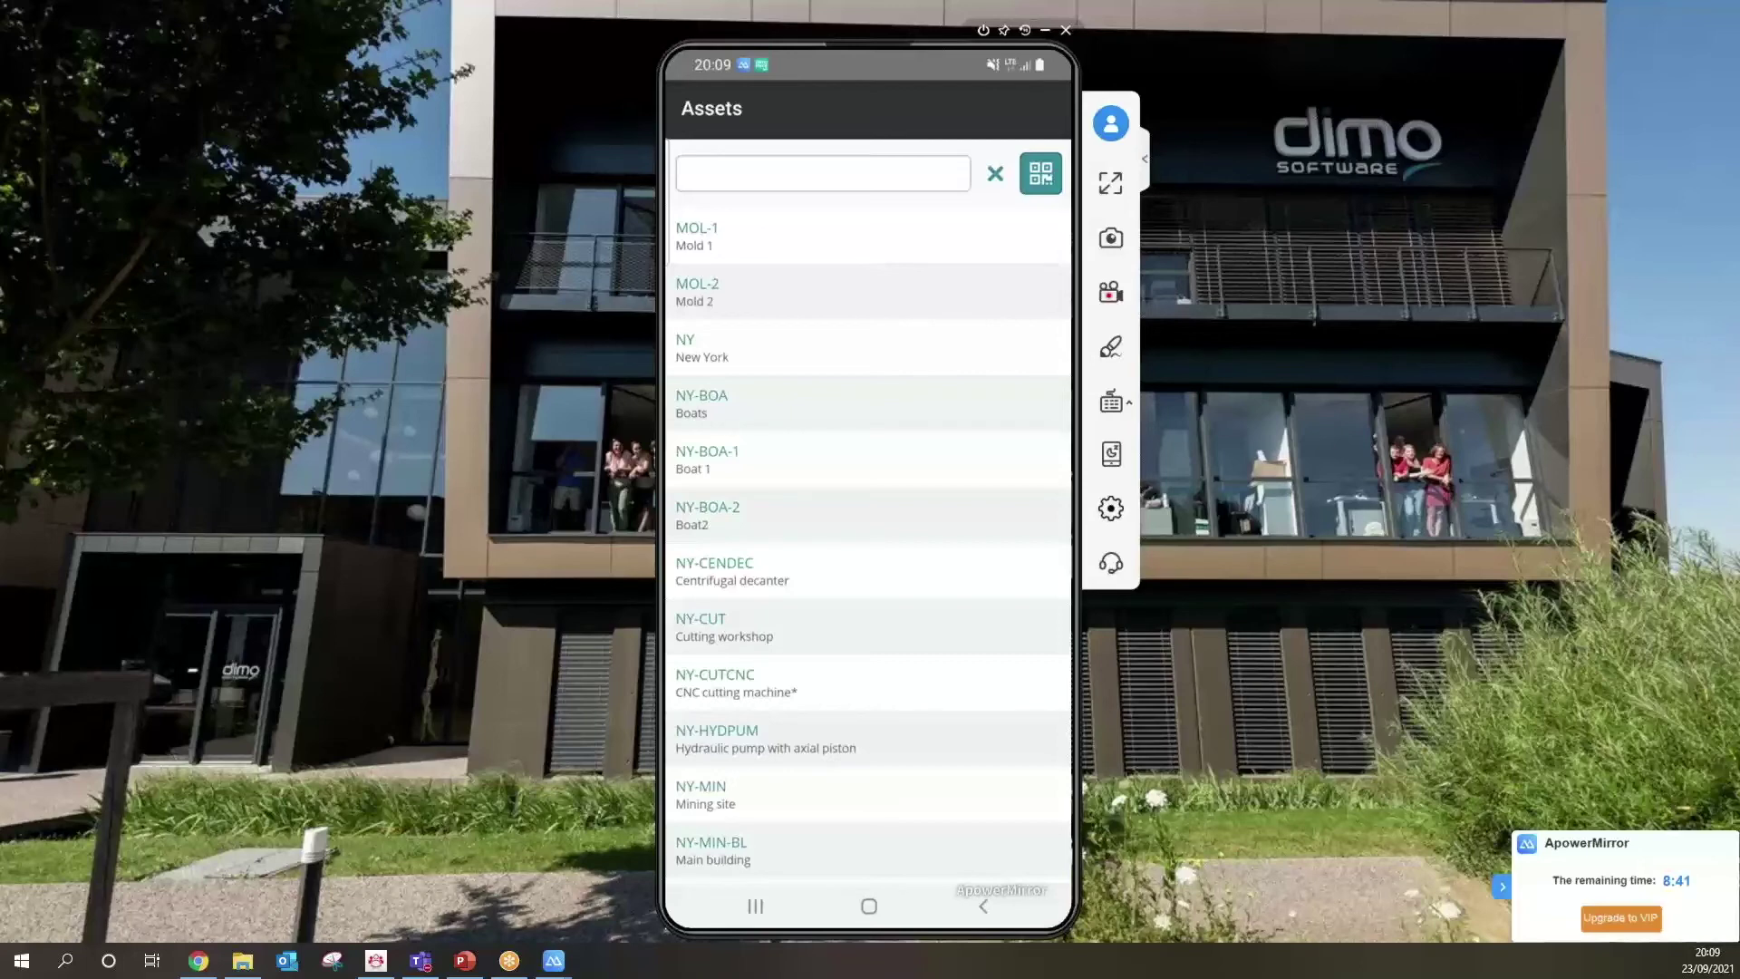
{"action": "left_click", "coordinate": [687, 173]}
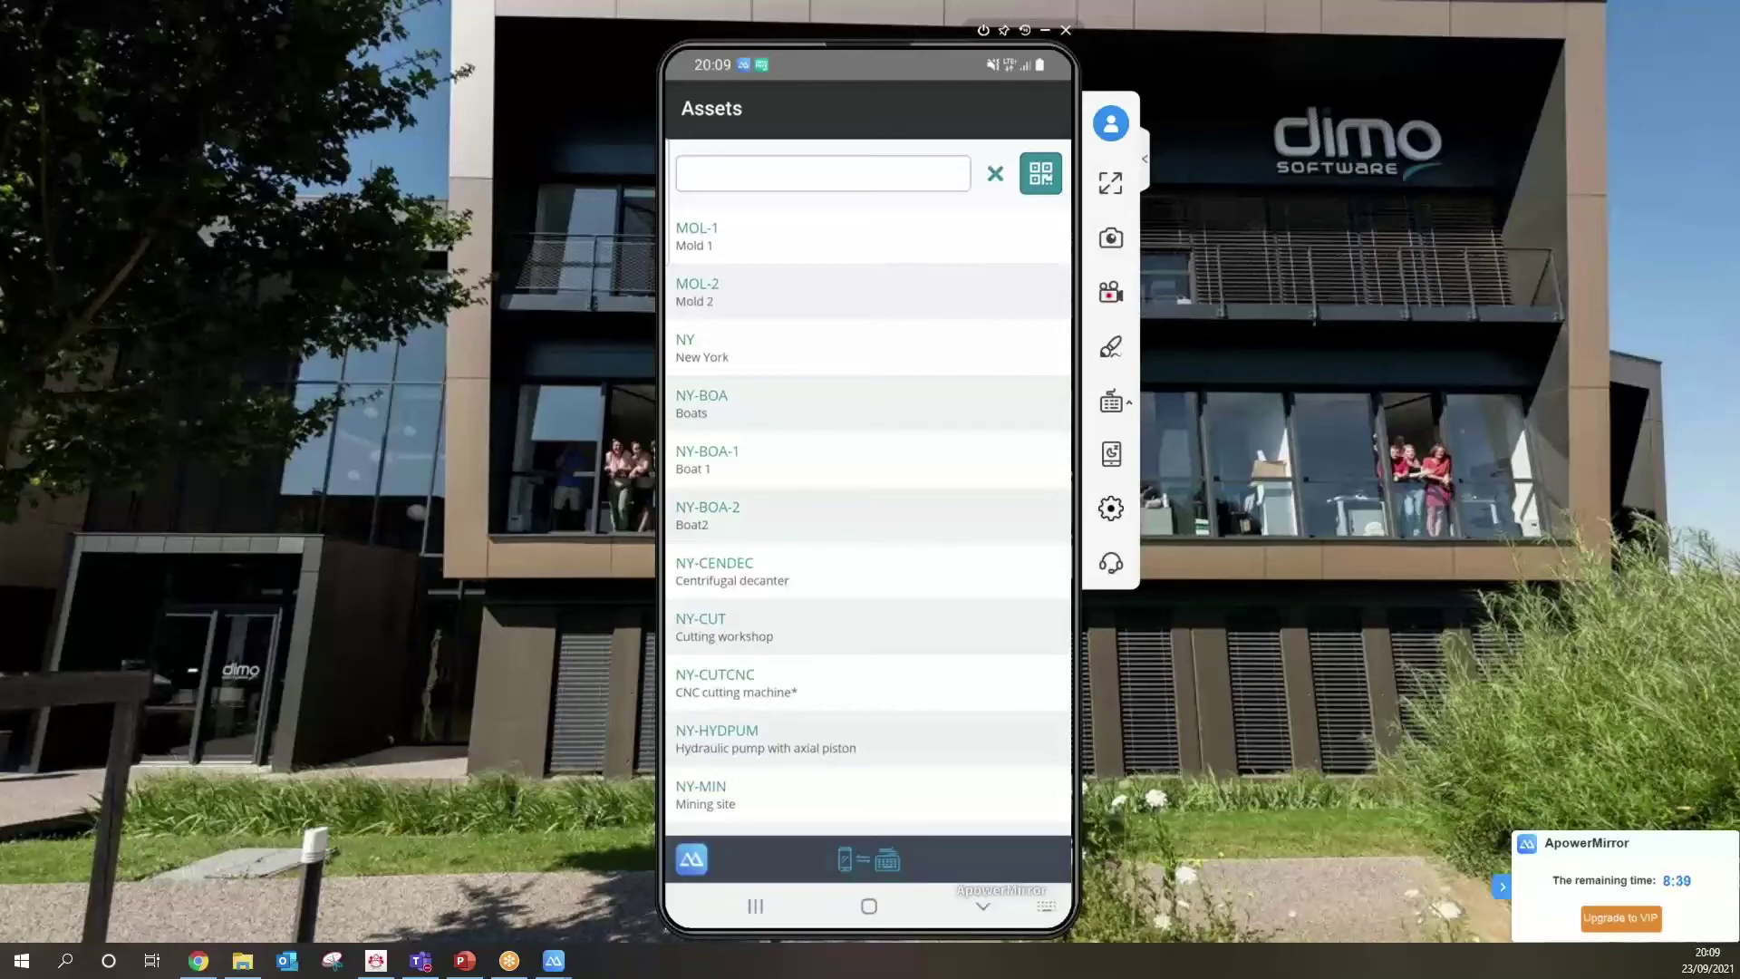
{"action": "left_click", "coordinate": [867, 859]}
{"action": "left_click", "coordinate": [855, 689]}
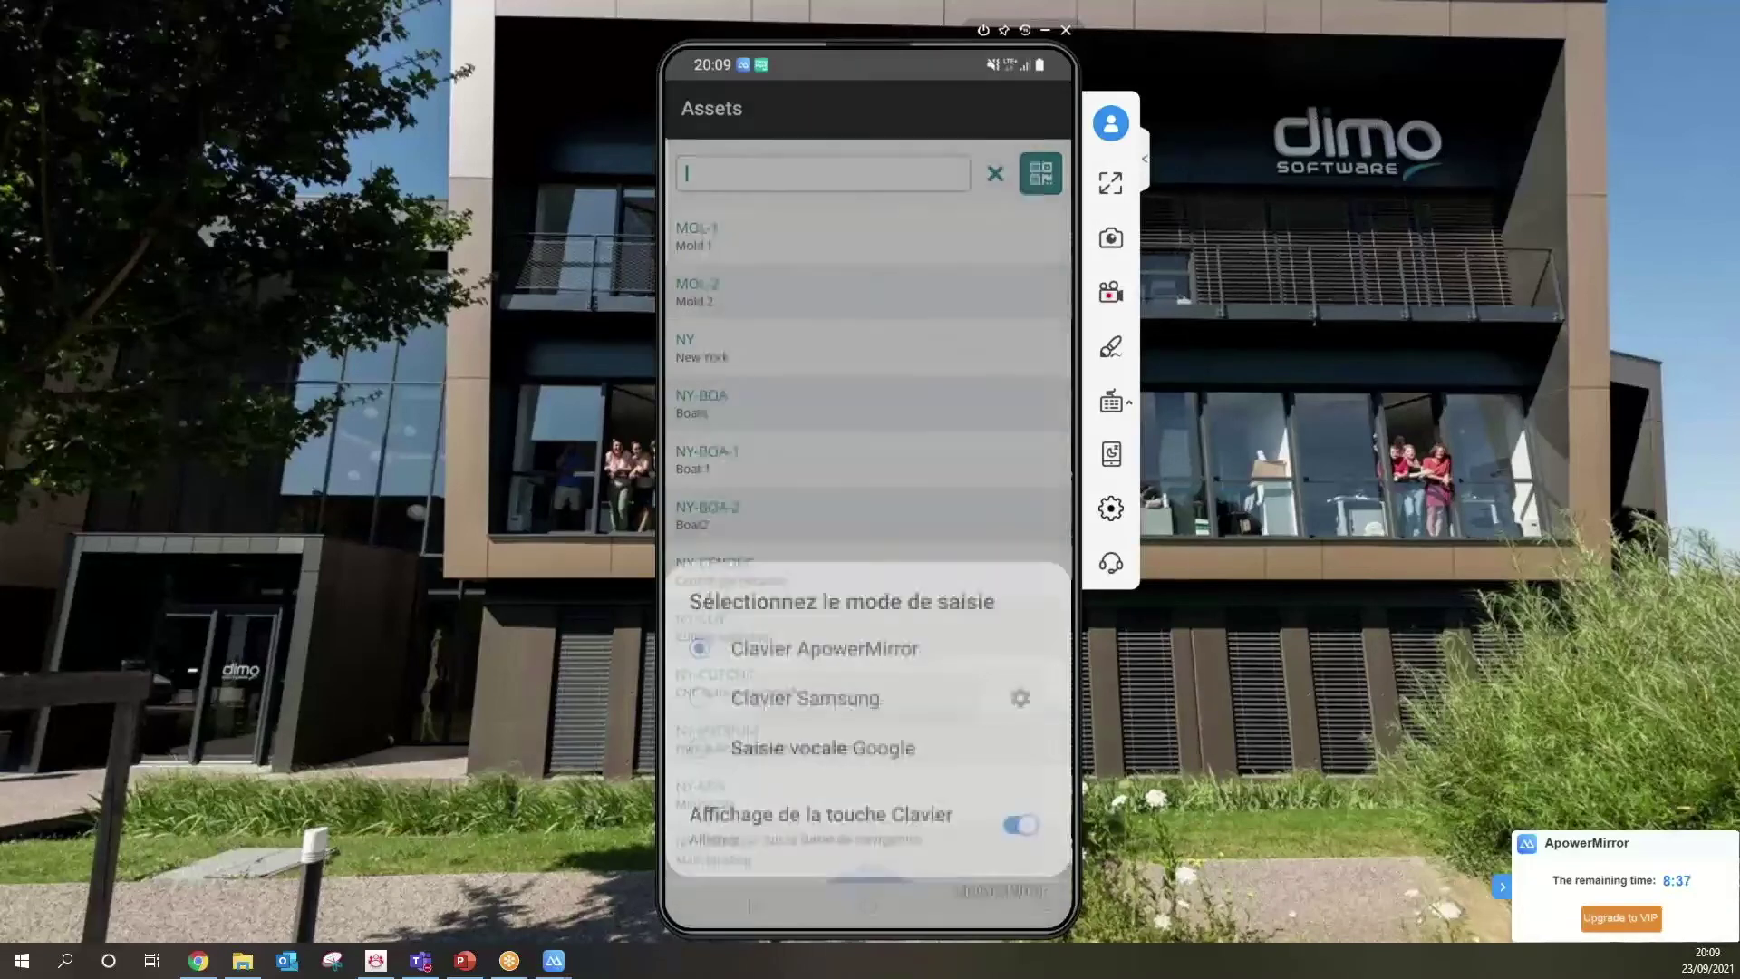
{"action": "left_click", "coordinate": [686, 173]}
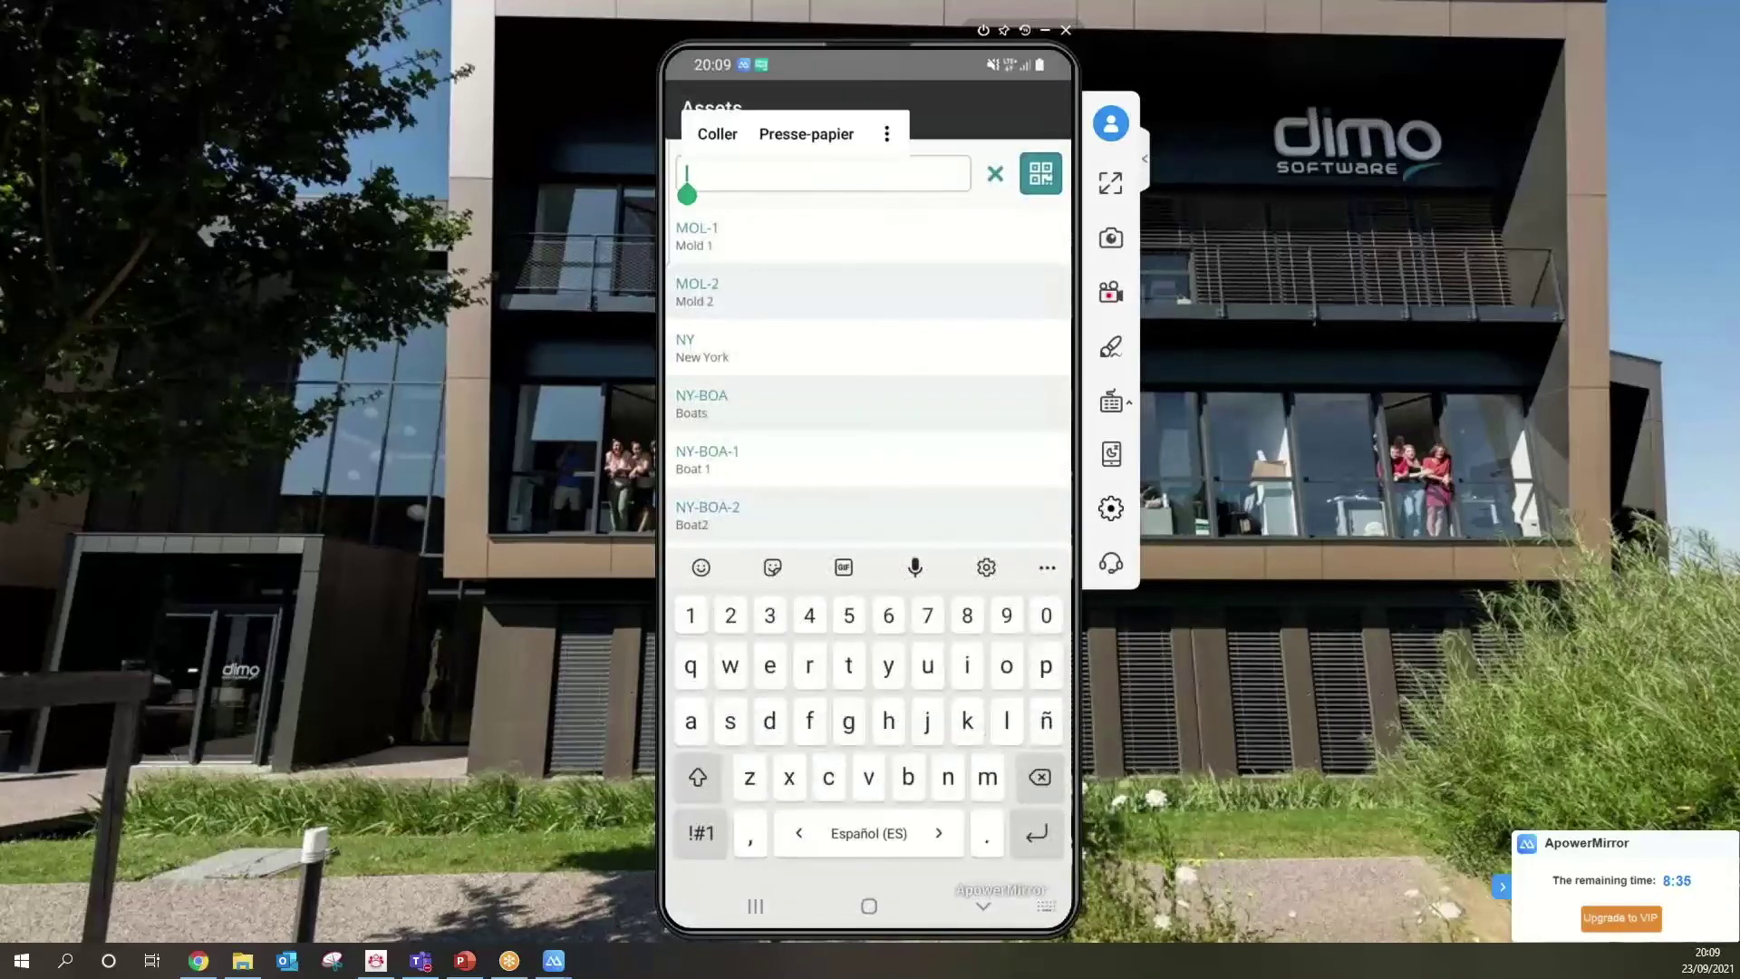
Search the assets for "articu" and open the NY-MIN-TR articulated diesel truck.
{"action": "left_click", "coordinate": [1039, 173]}
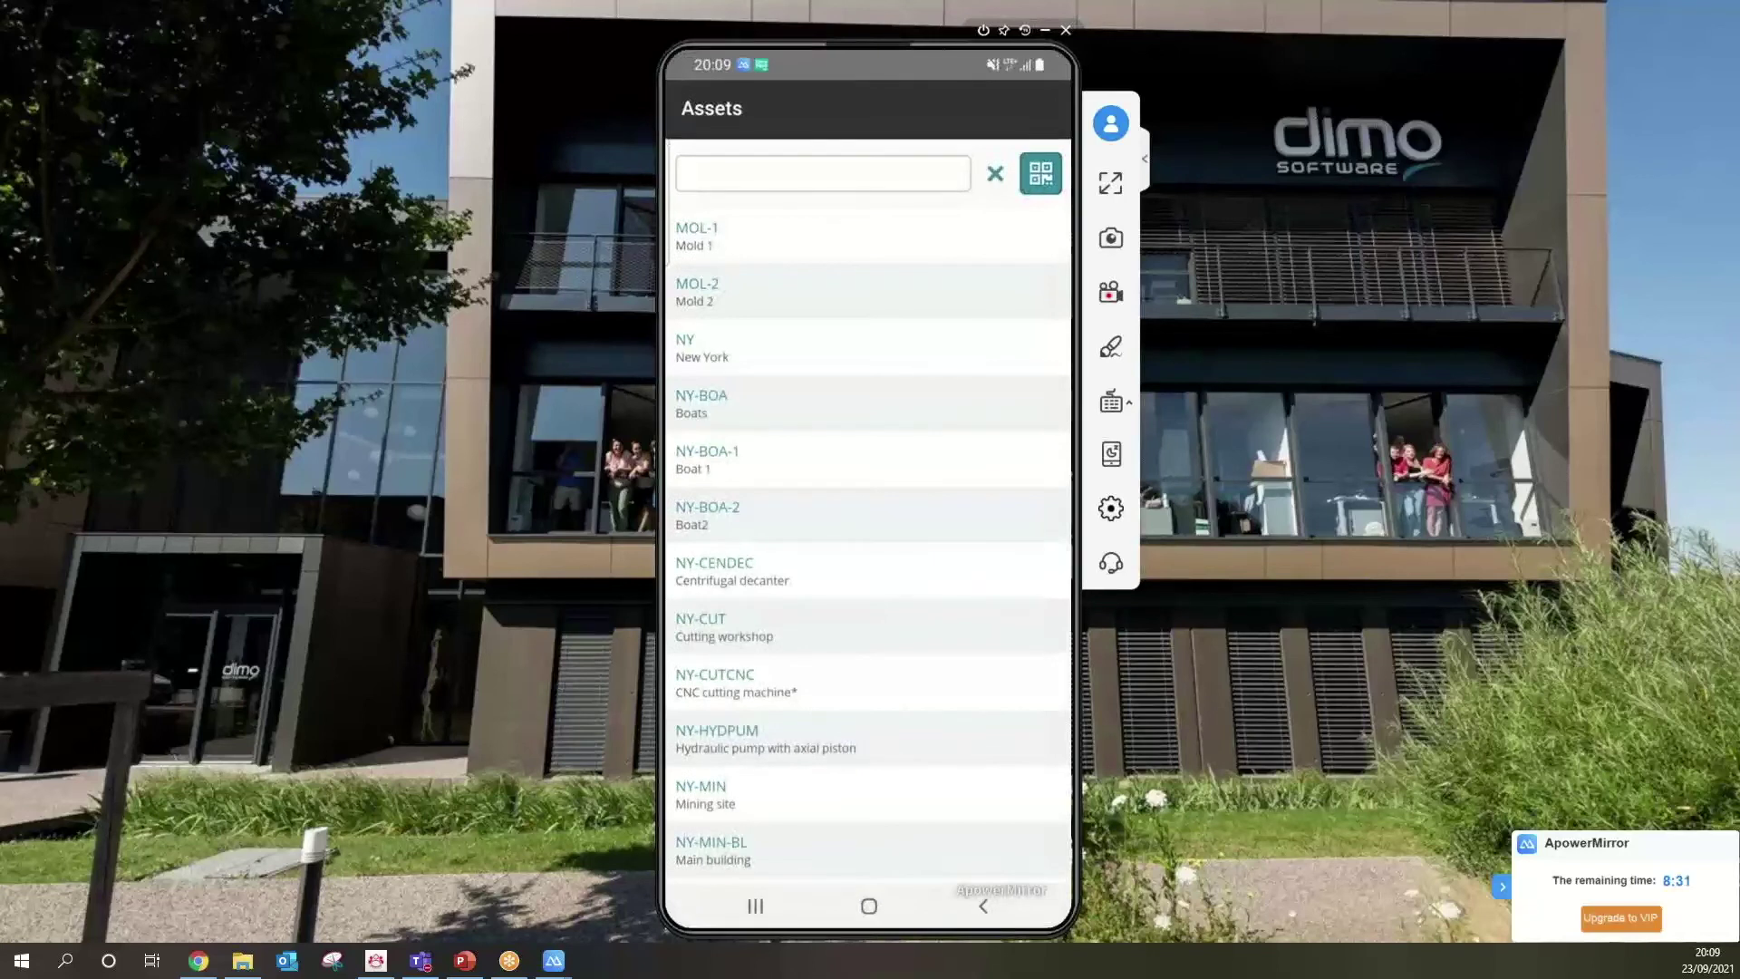
{"action": "type", "text": "a"}
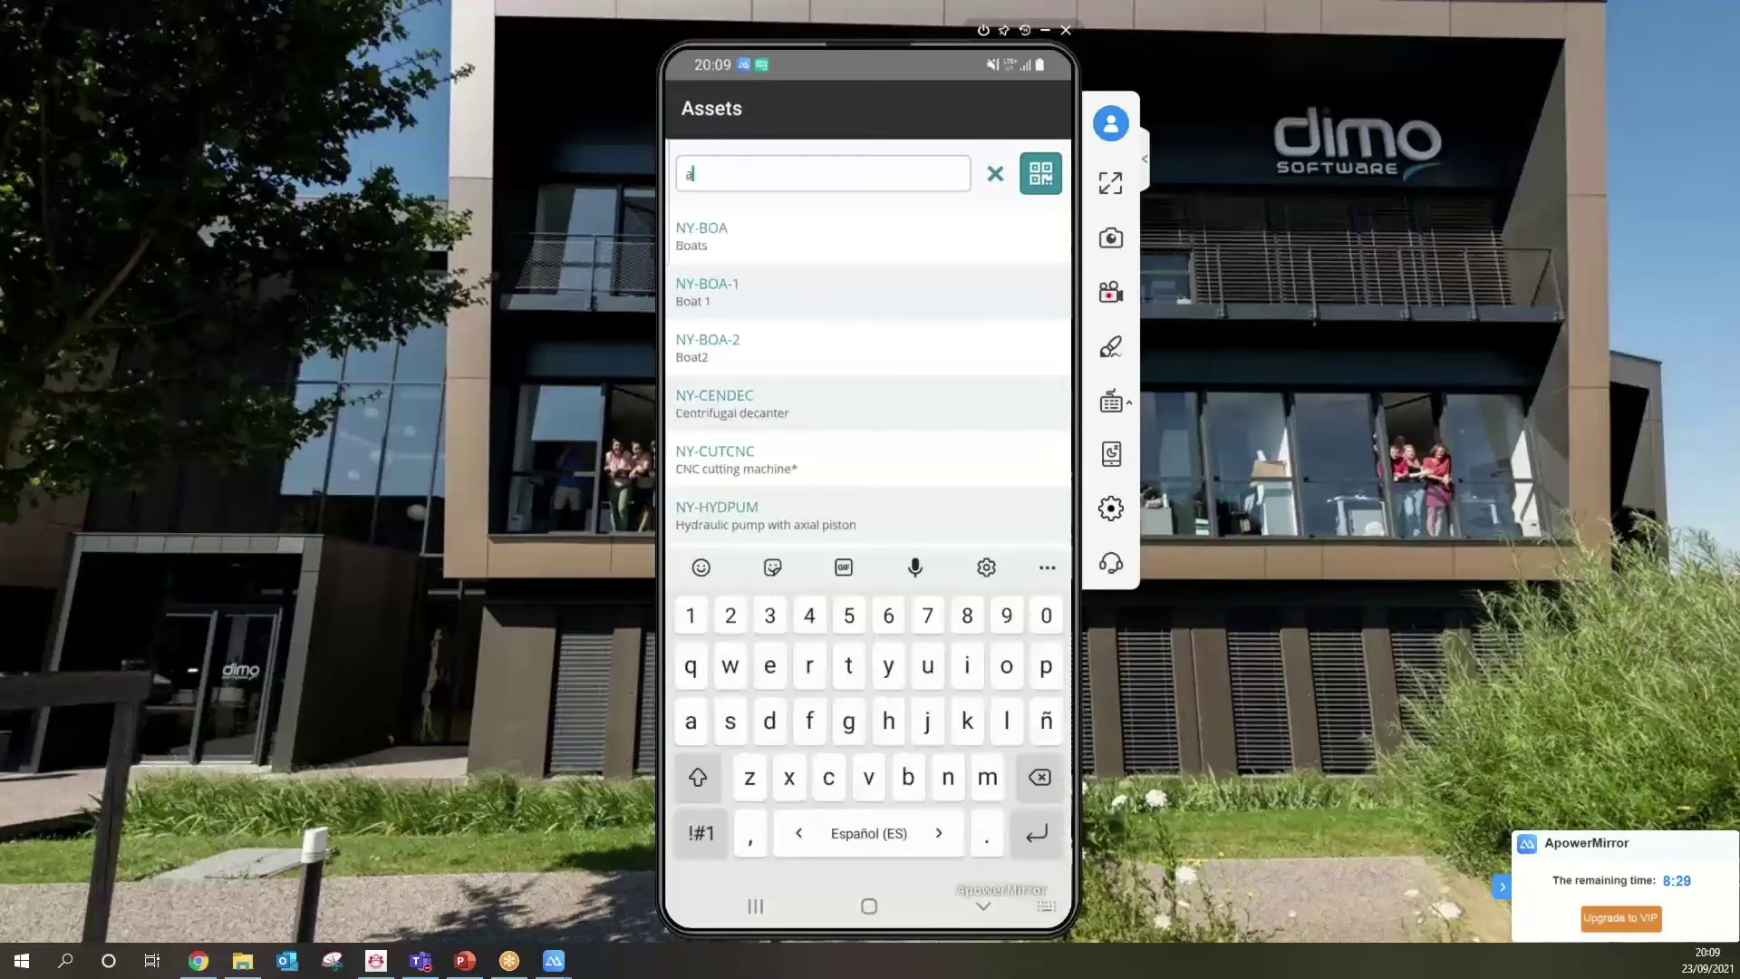
{"action": "type", "text": "rticu"}
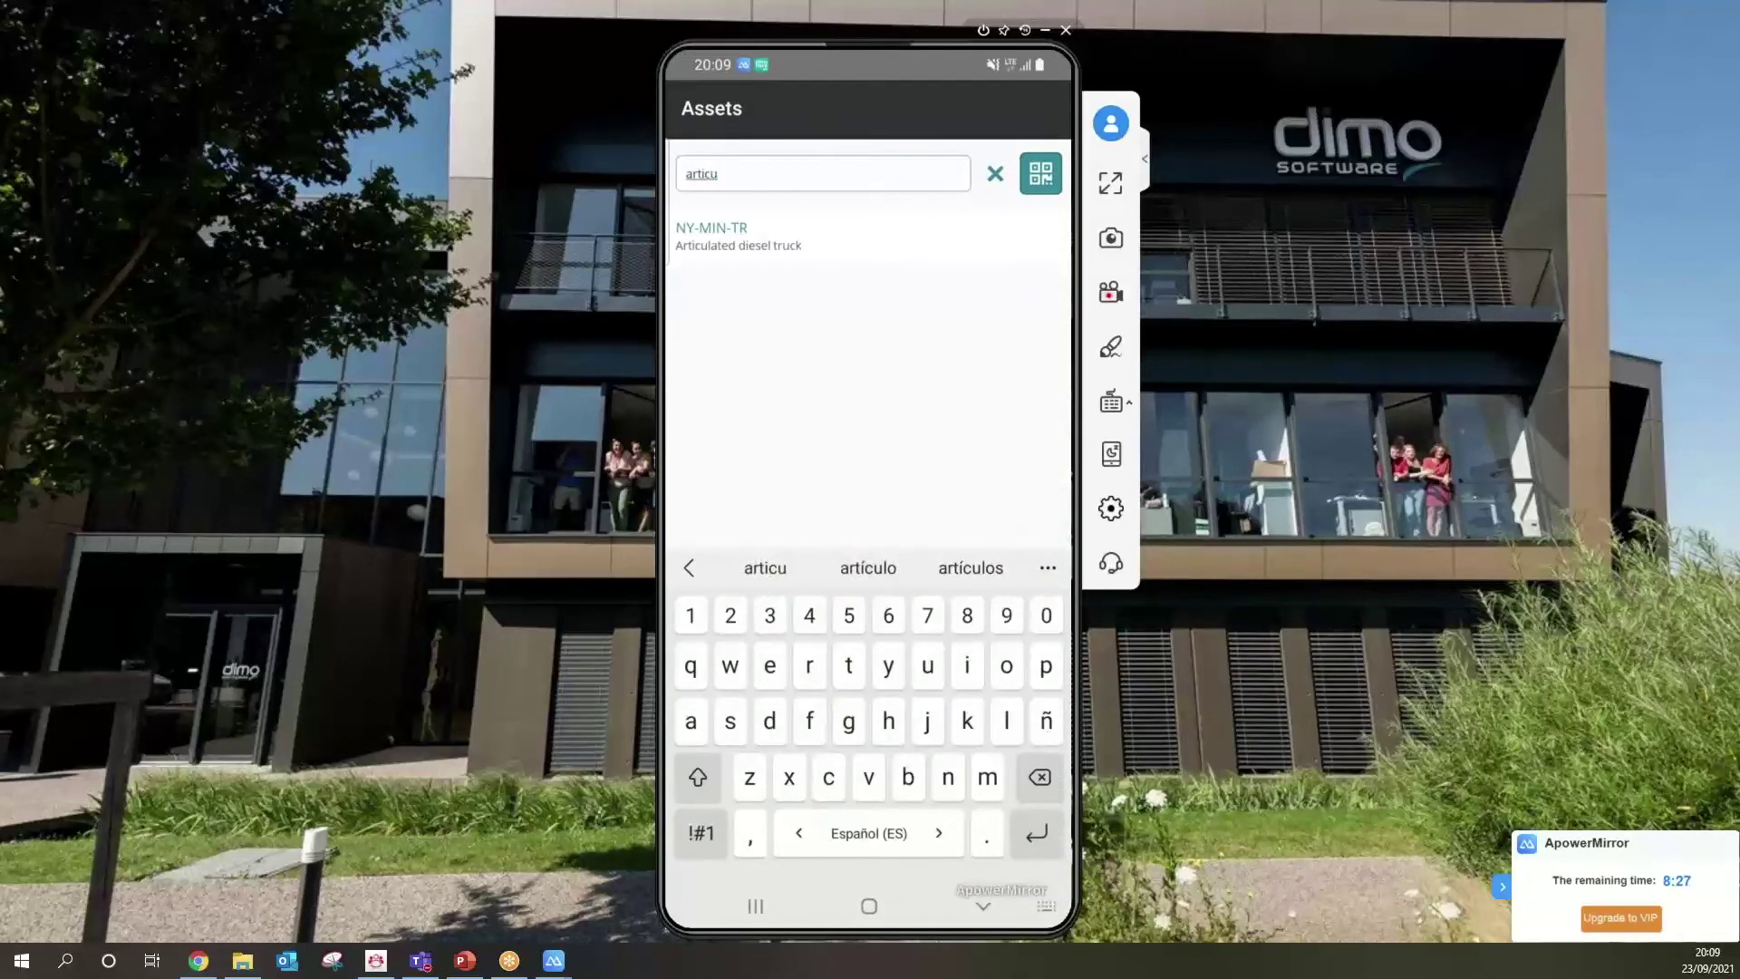
{"action": "left_click", "coordinate": [738, 236]}
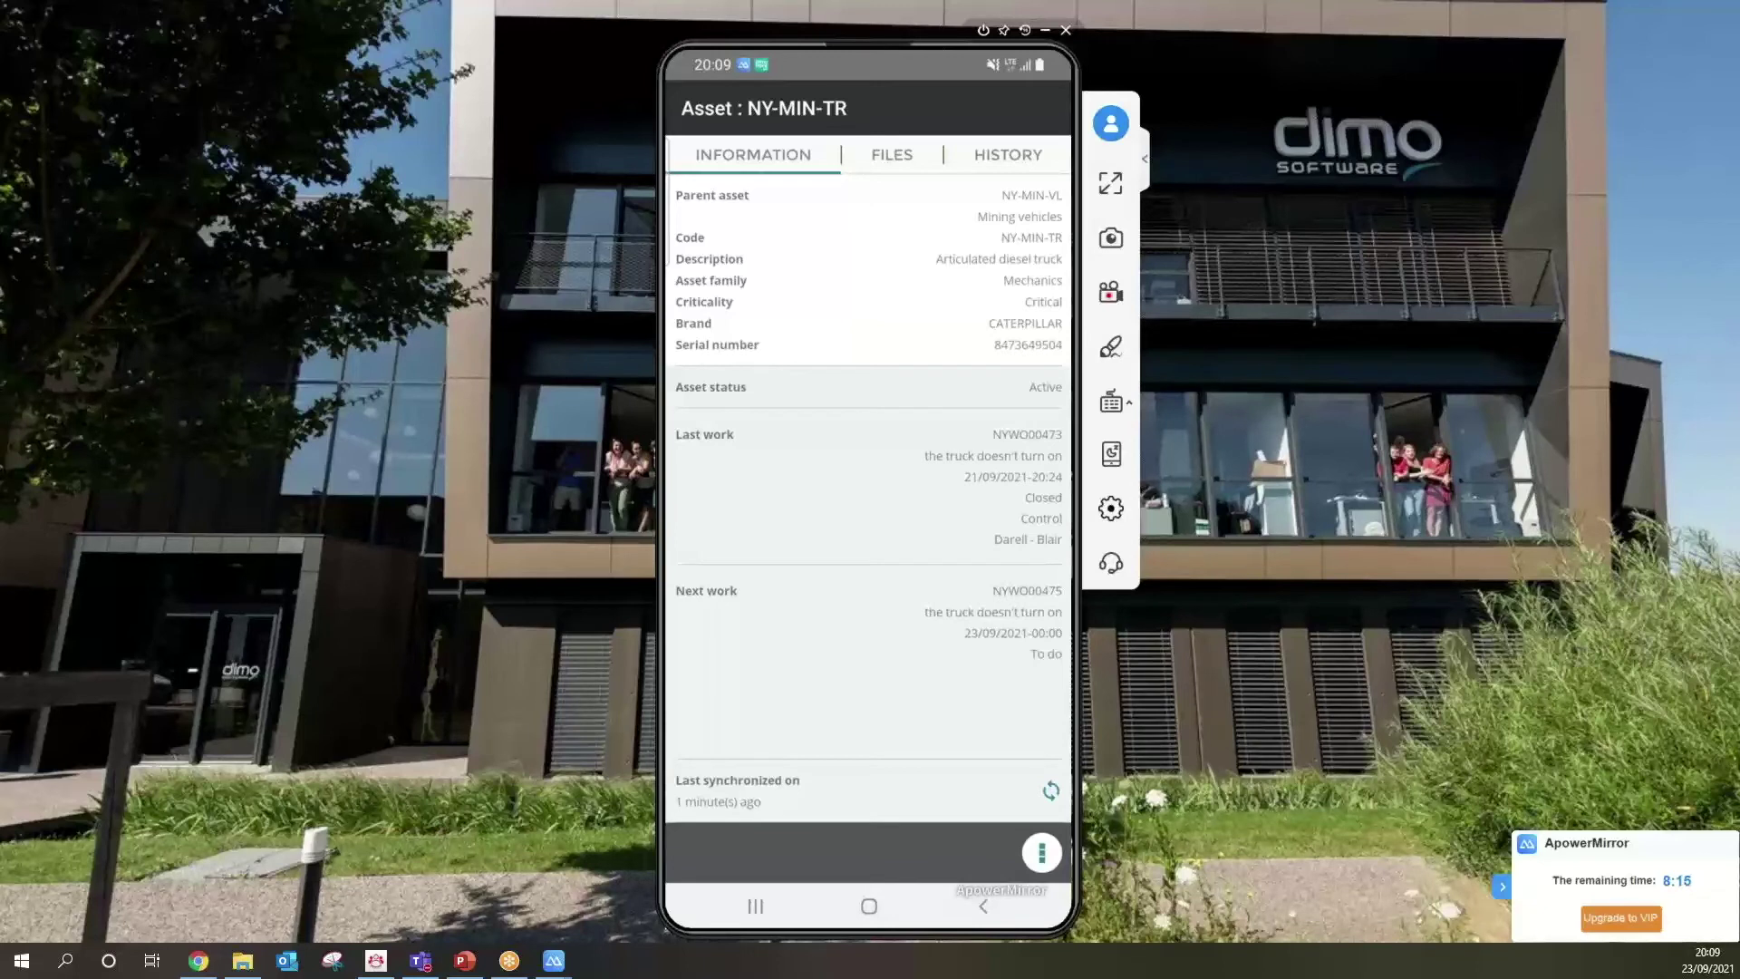
Review the truck's attached files and work history, and return to the app's home screen.
{"action": "left_click", "coordinate": [891, 154]}
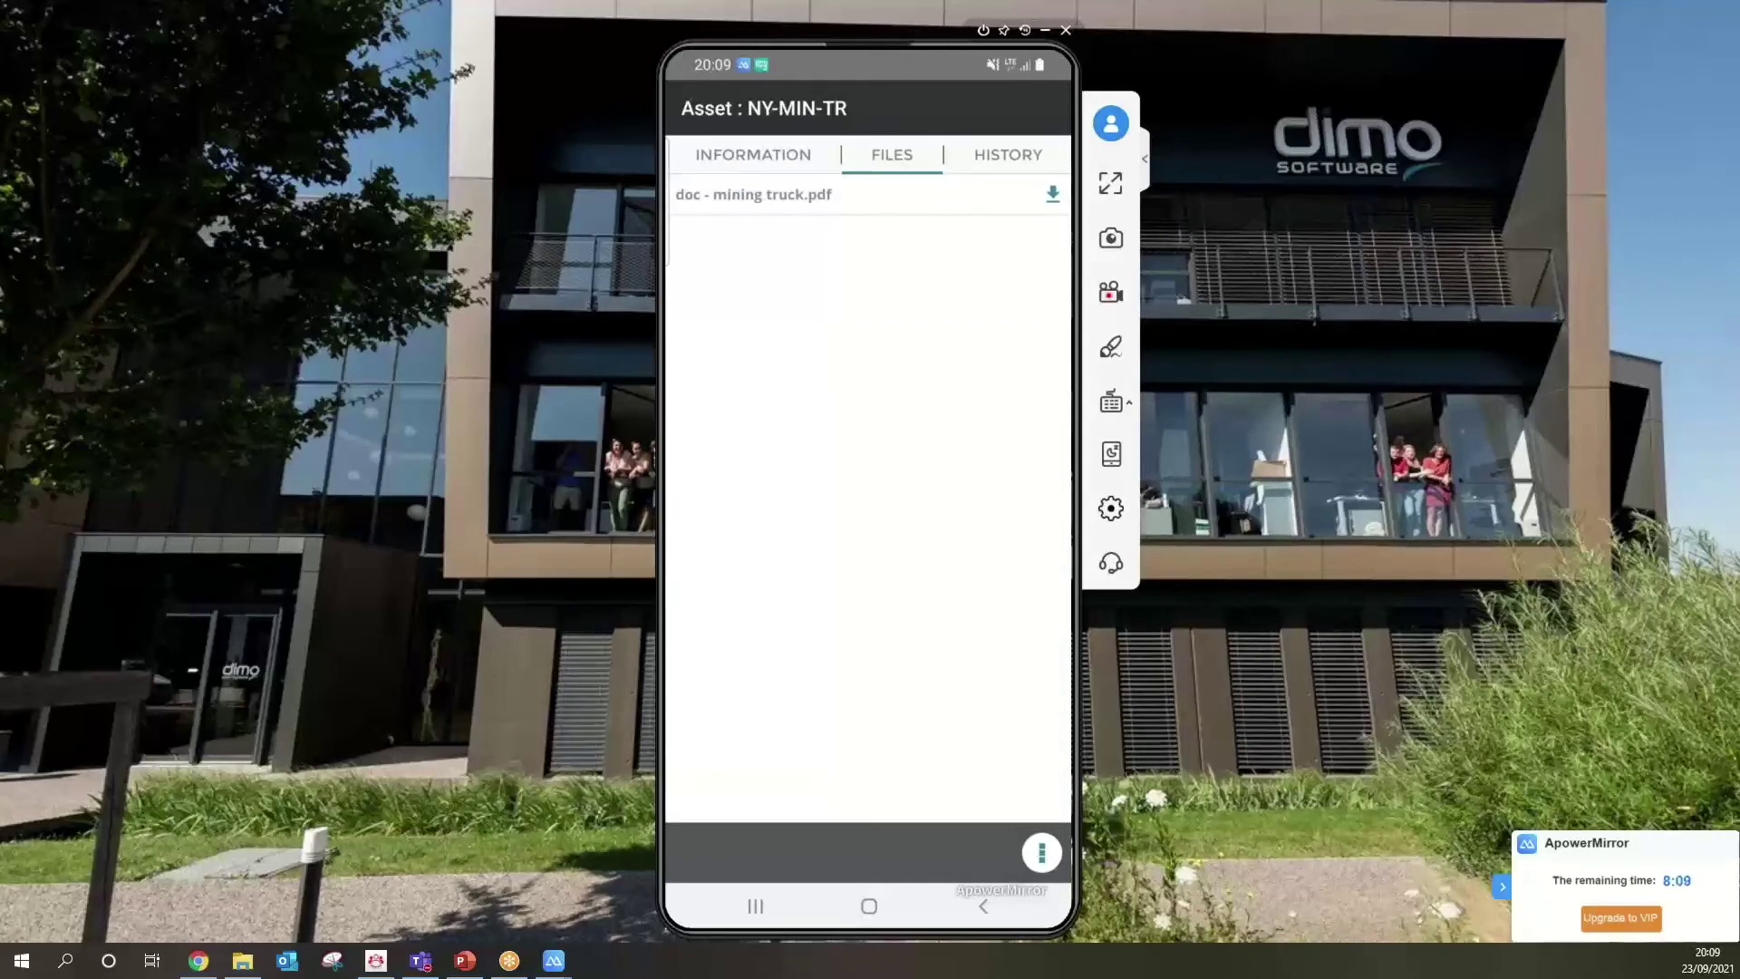
{"action": "left_click", "coordinate": [1006, 154]}
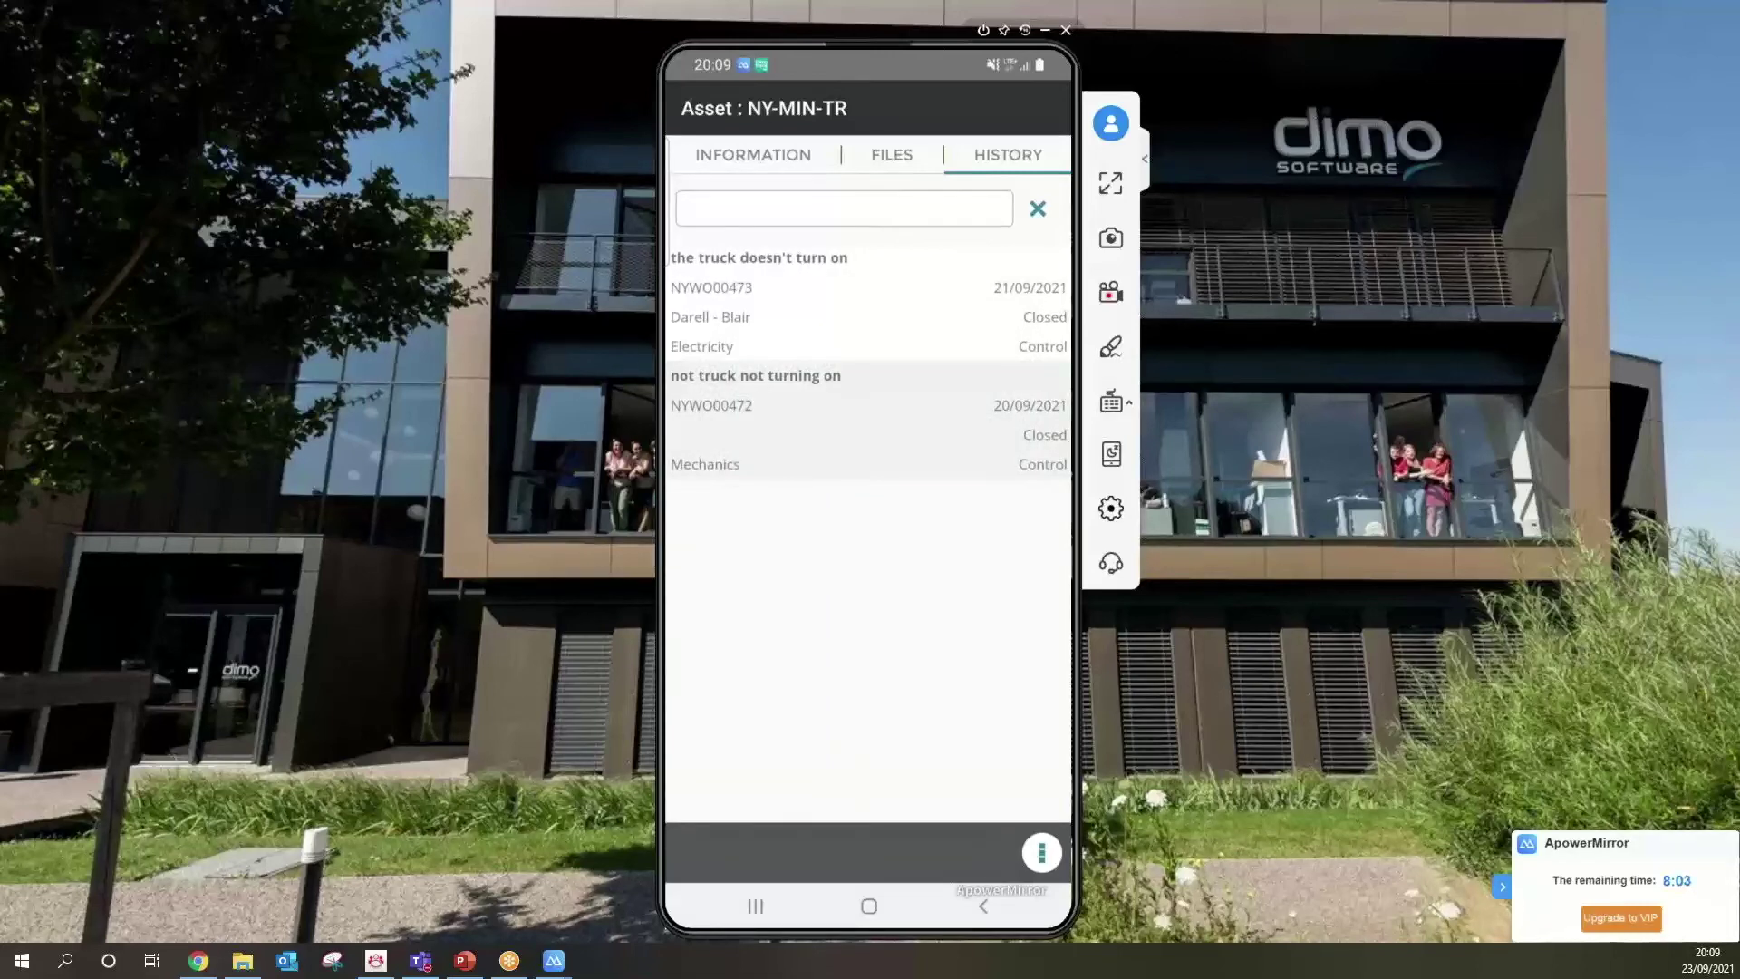
{"action": "key", "text": "Escape"}
{"action": "key", "text": "Escape"}
{"action": "key", "text": "Escape"}
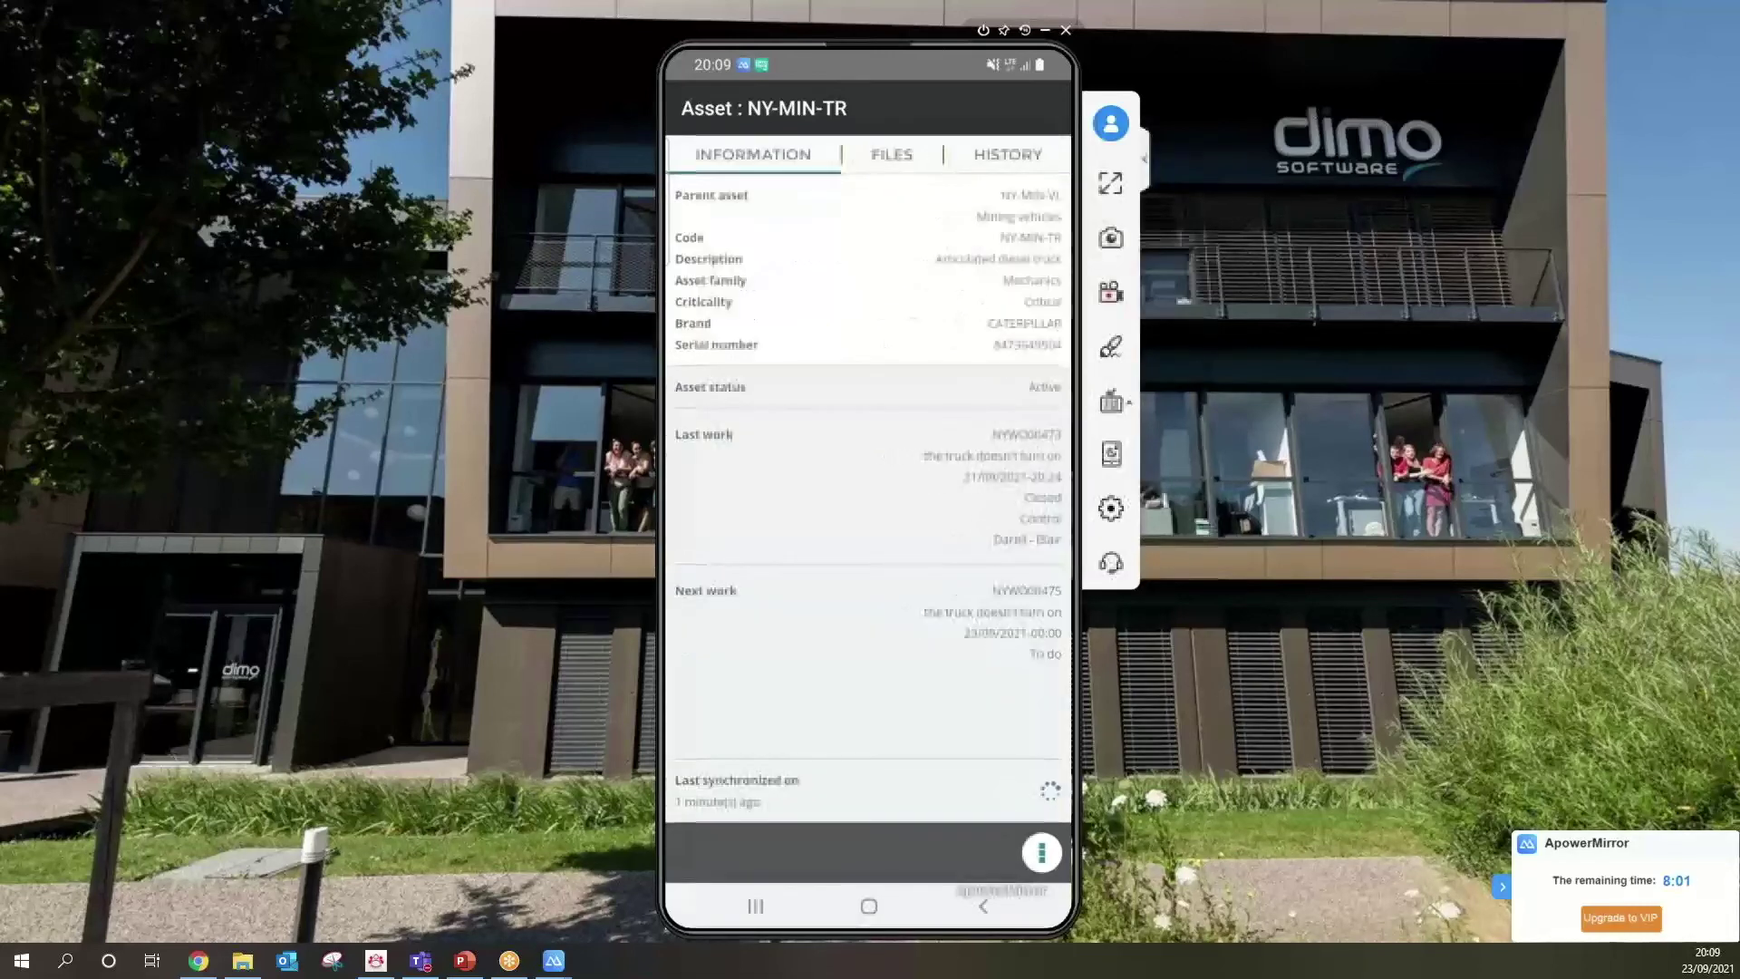
{"action": "key", "text": "Escape"}
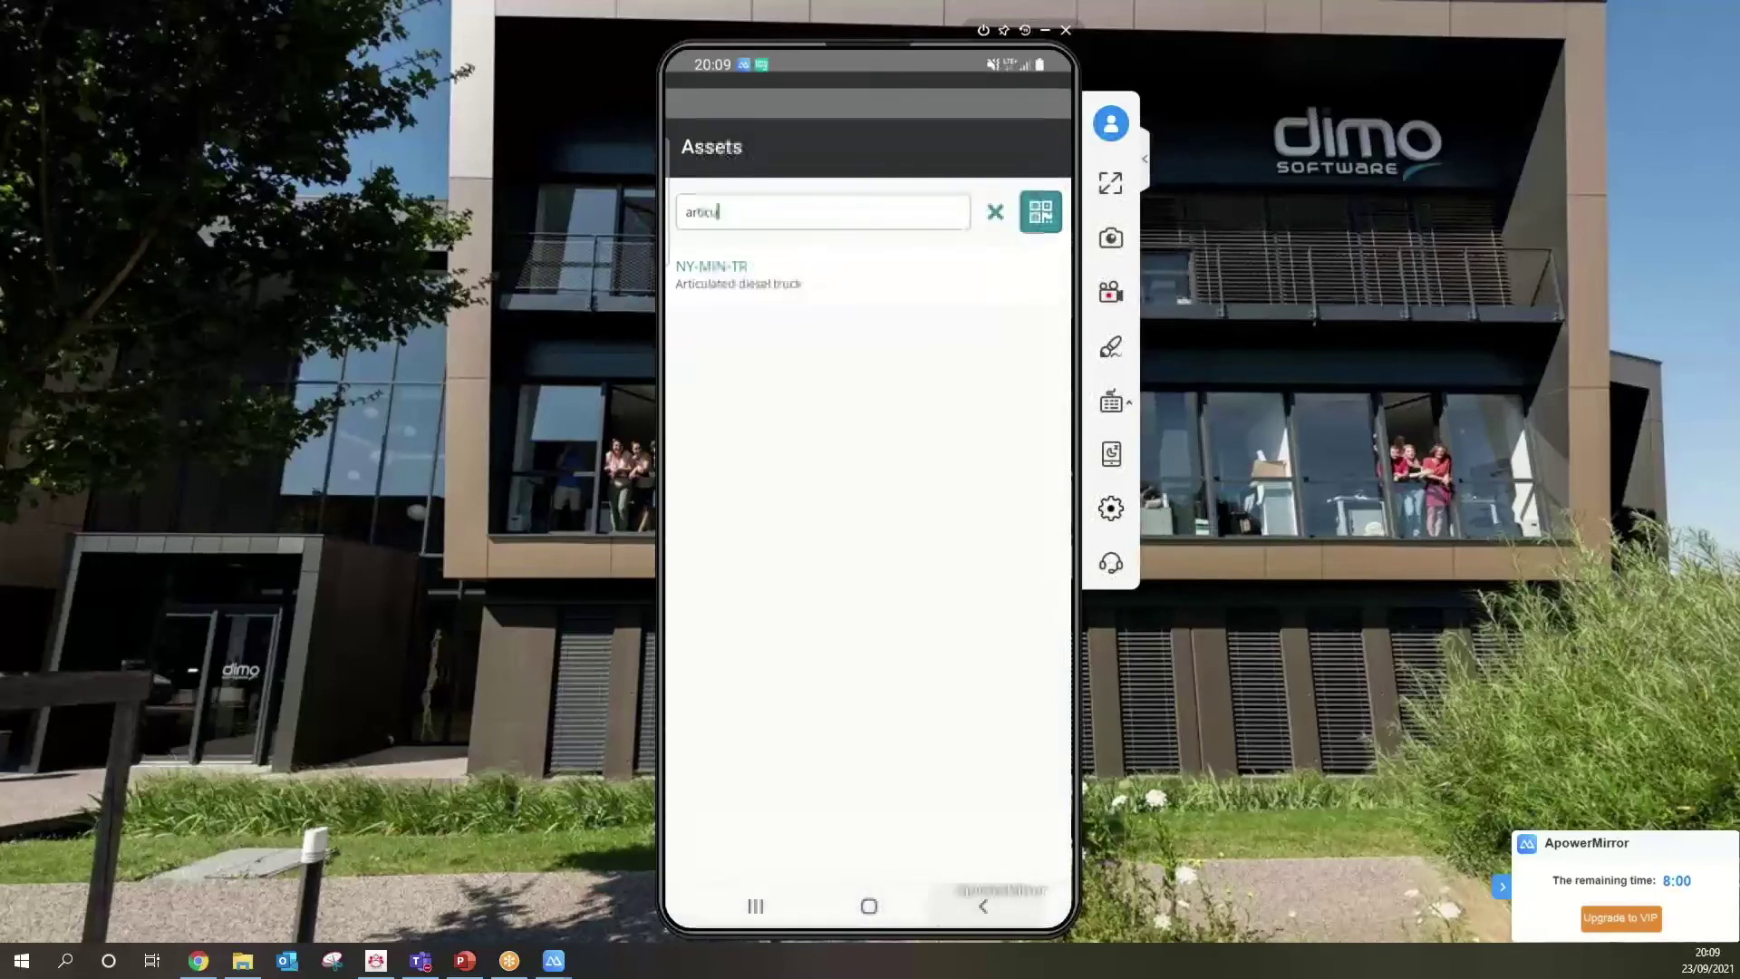
Look up the readings of NY-CUTCNC - CNC cutting machine, view the Operating hours entry prompt and leave without entering a value.
{"action": "left_click", "coordinate": [969, 584]}
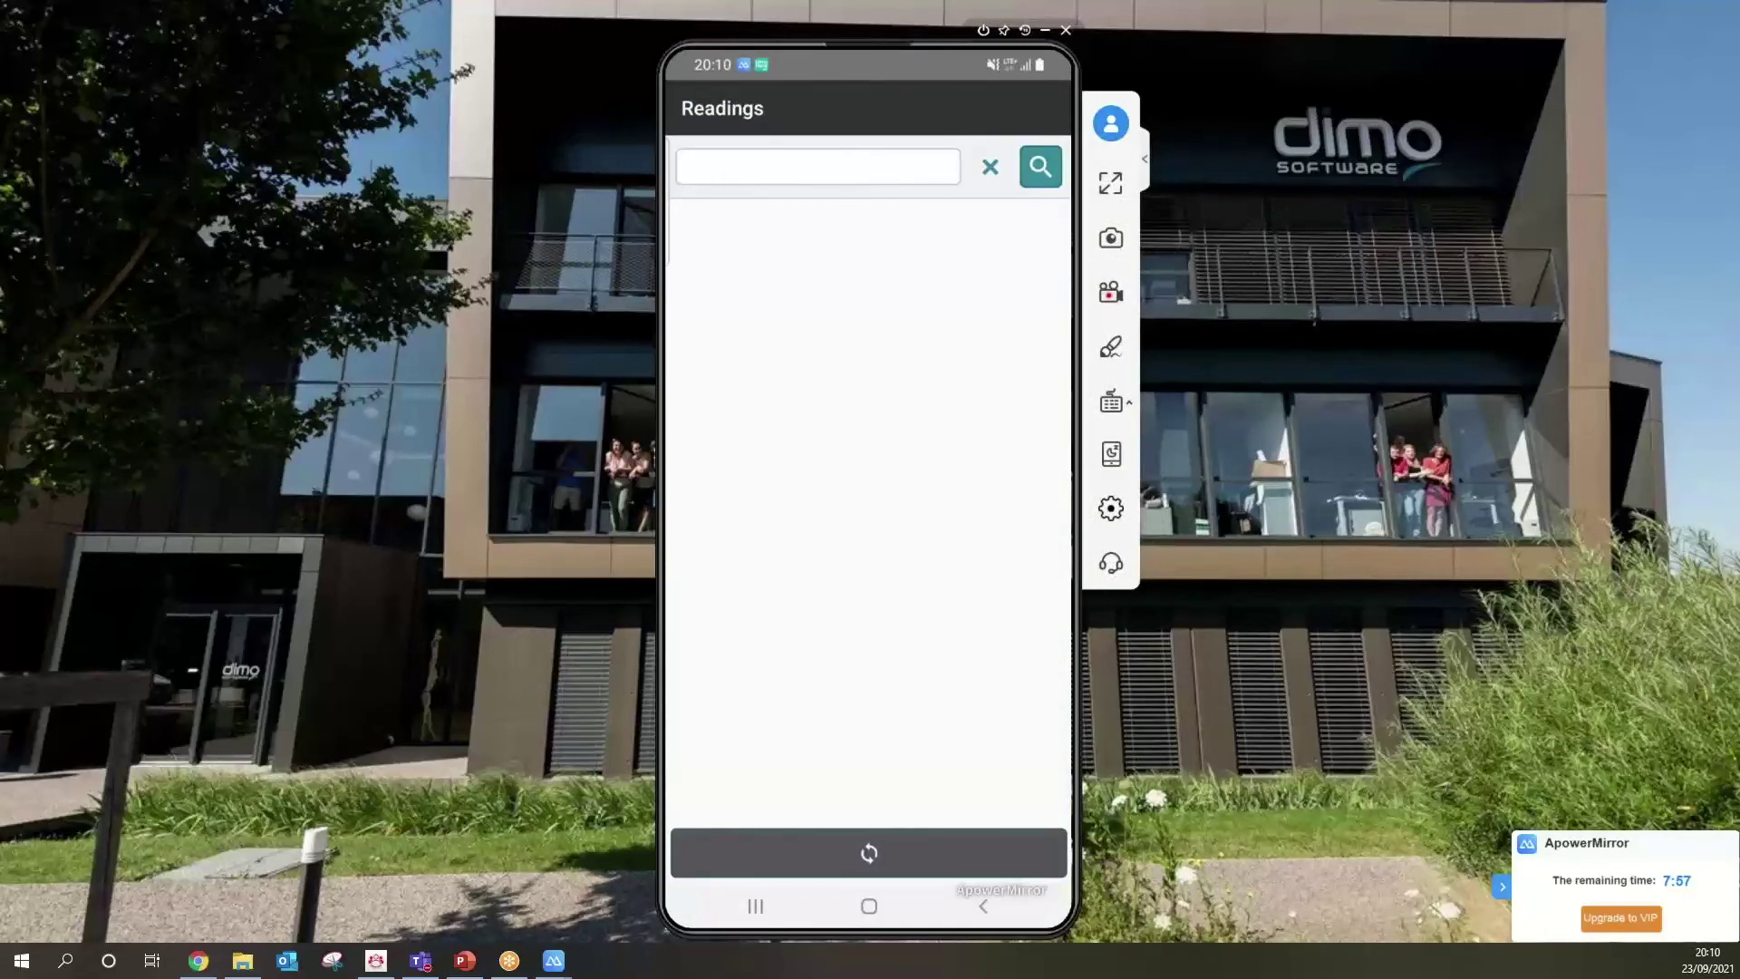
{"action": "left_click", "coordinate": [1039, 167]}
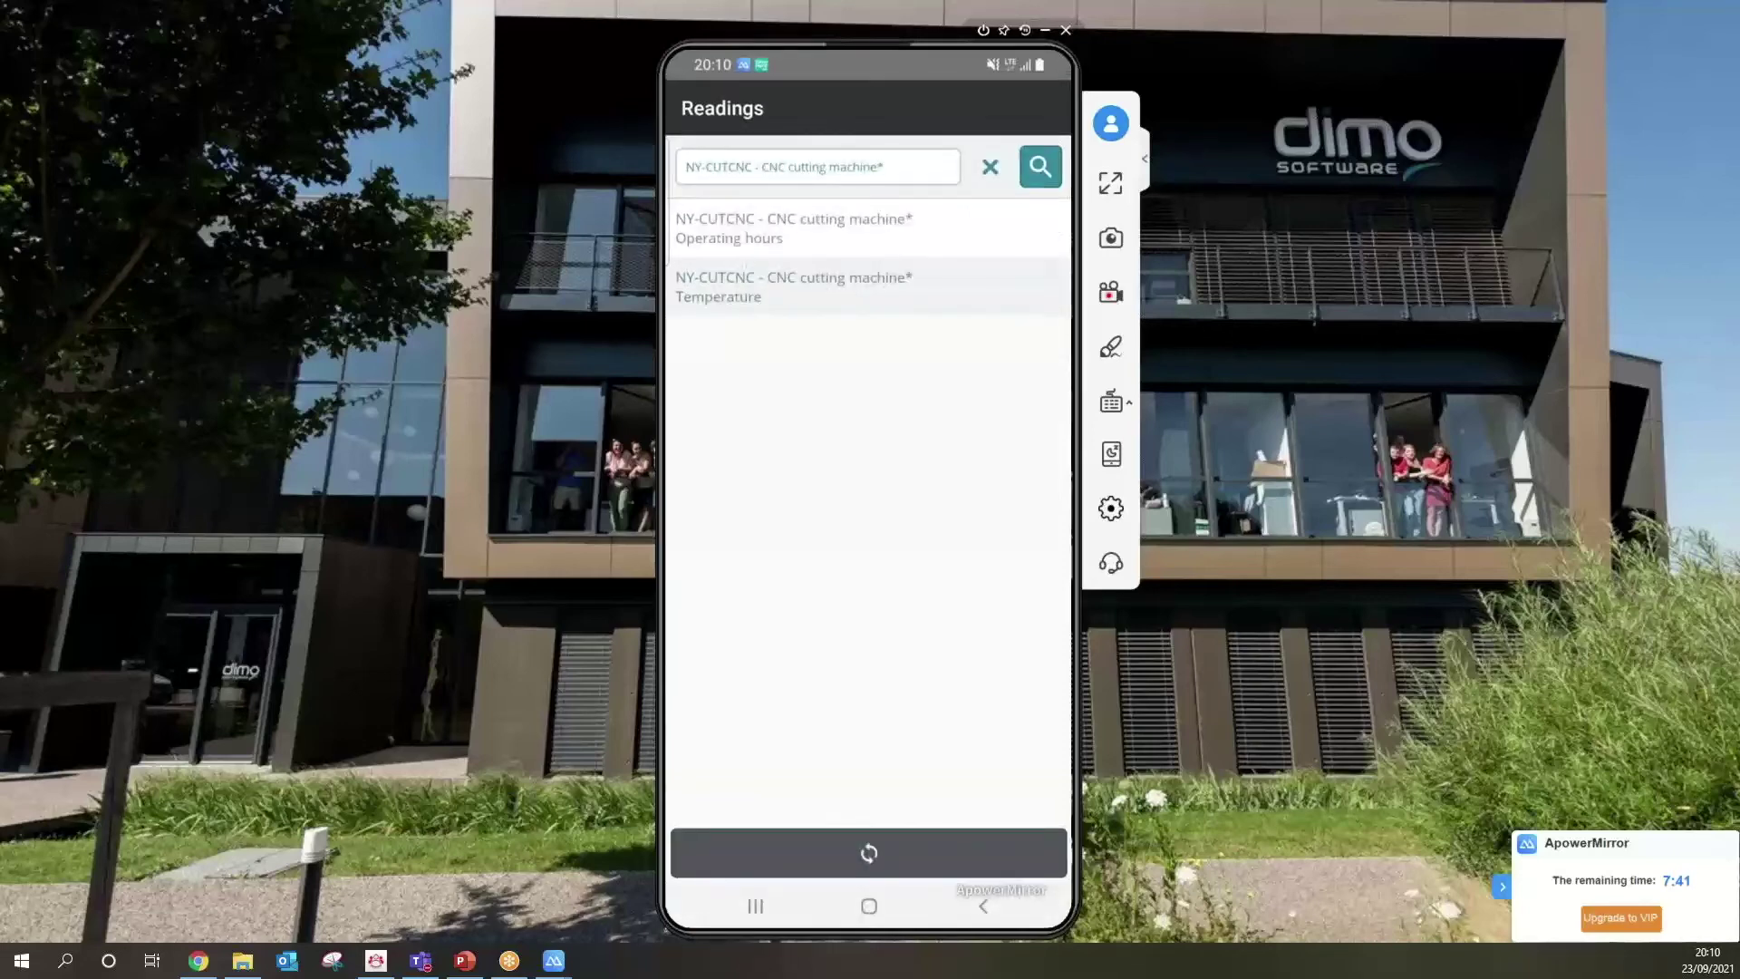
{"action": "left_click", "coordinate": [729, 228]}
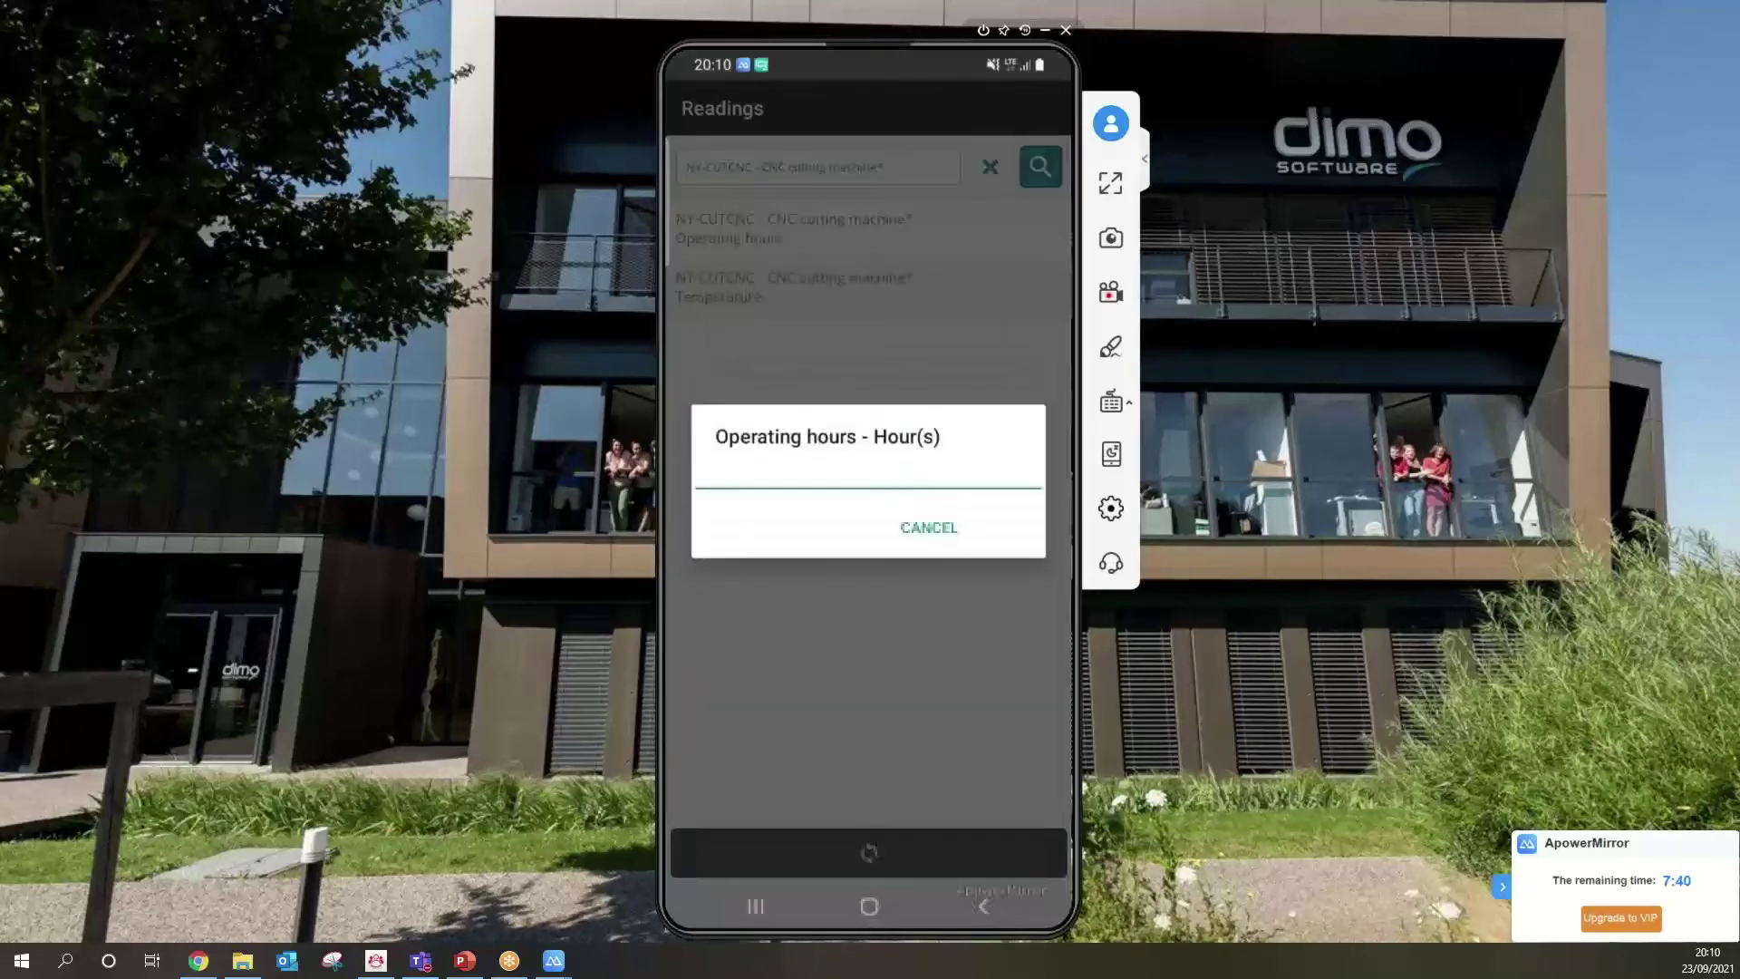
{"action": "left_click", "coordinate": [928, 380]}
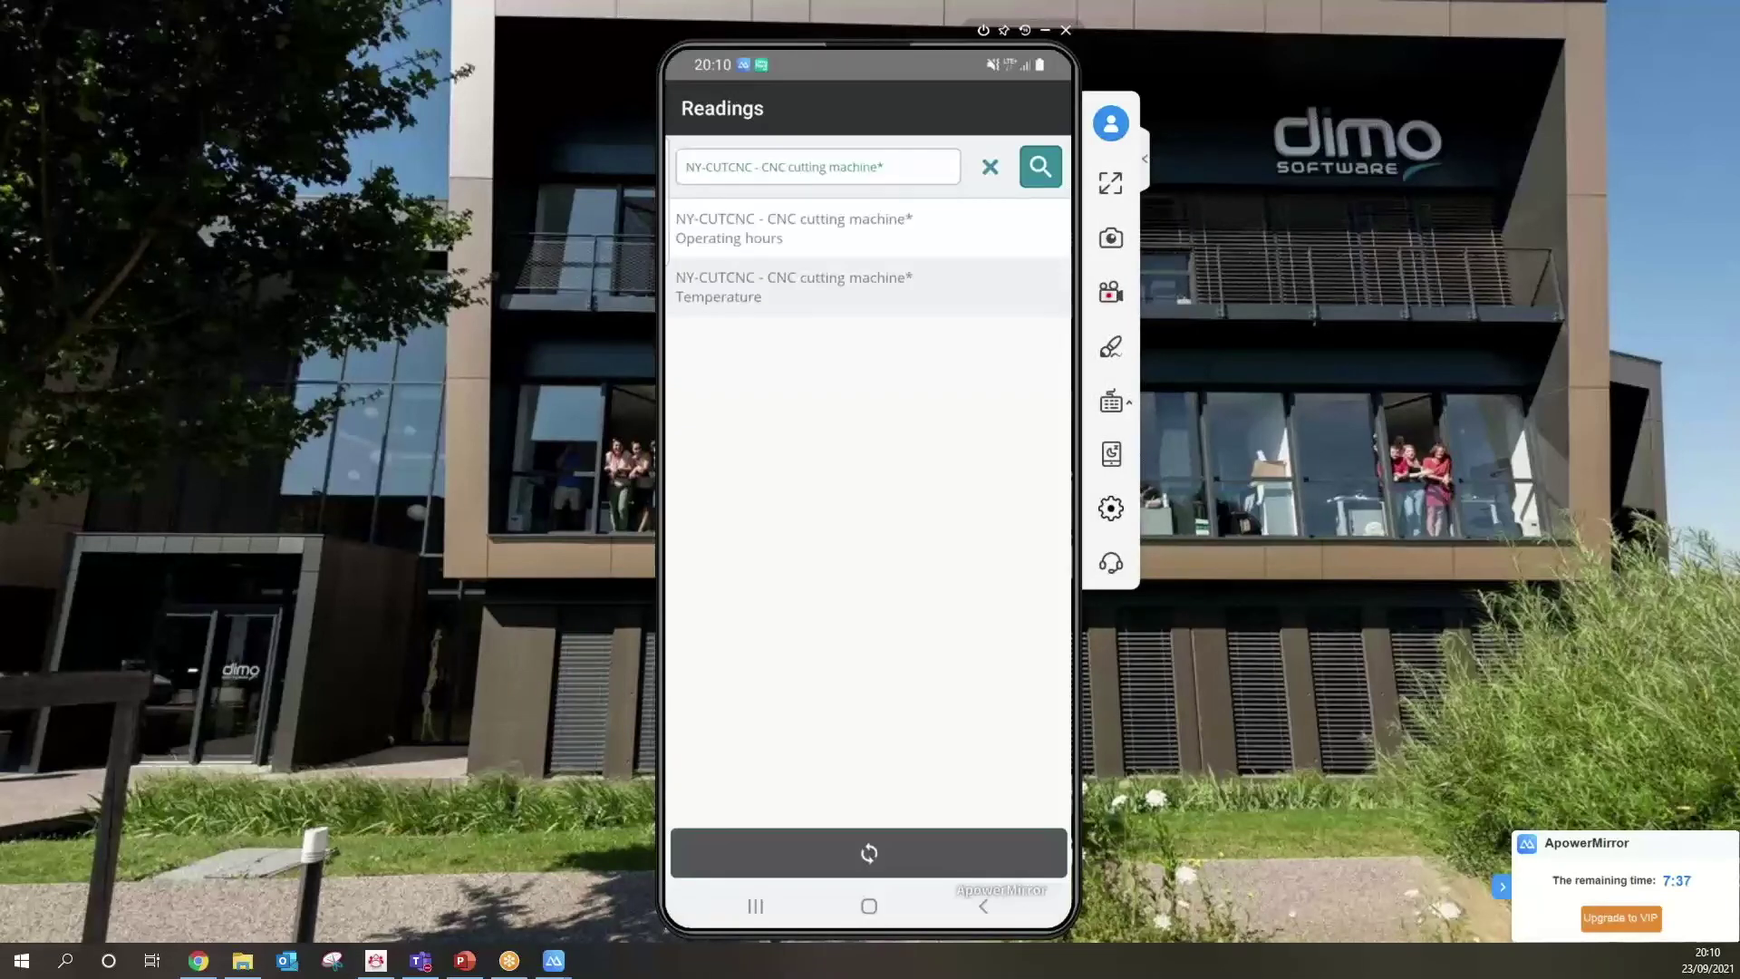
{"action": "left_click", "coordinate": [982, 905]}
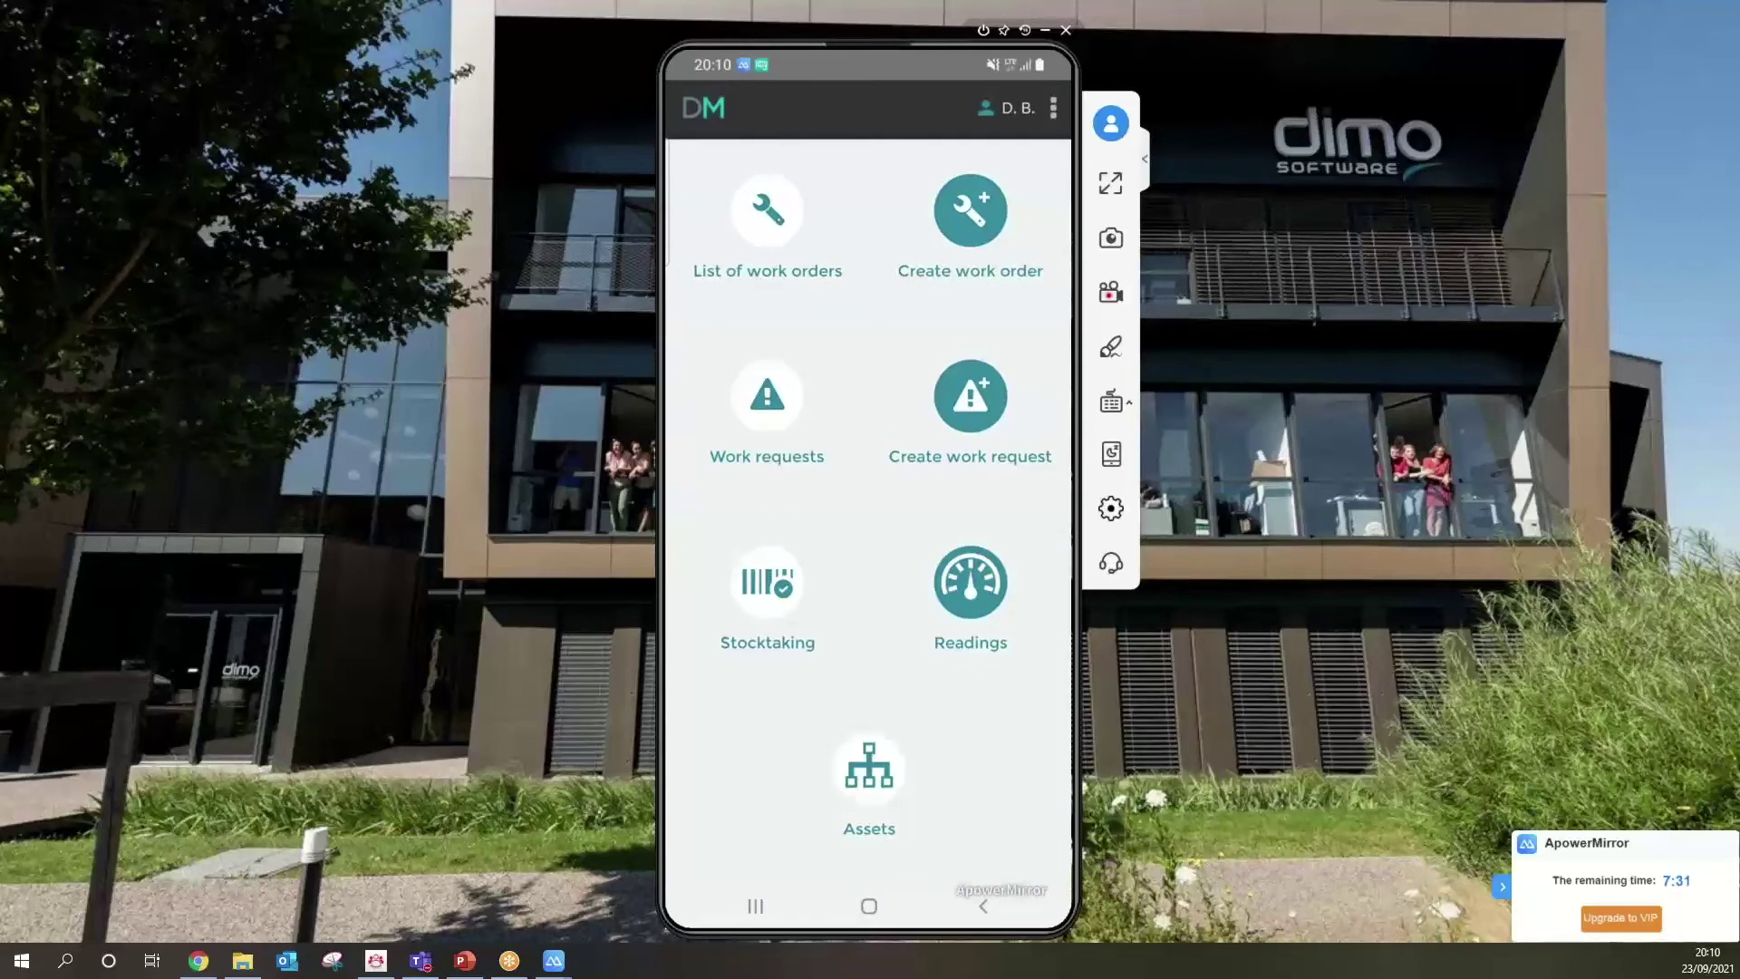
In the stocktaking shop 1 inventory, enter a read quantity of 15 for part 293-088 - Nut, Steel, M6, and check the entered parts.
{"action": "left_click", "coordinate": [767, 585]}
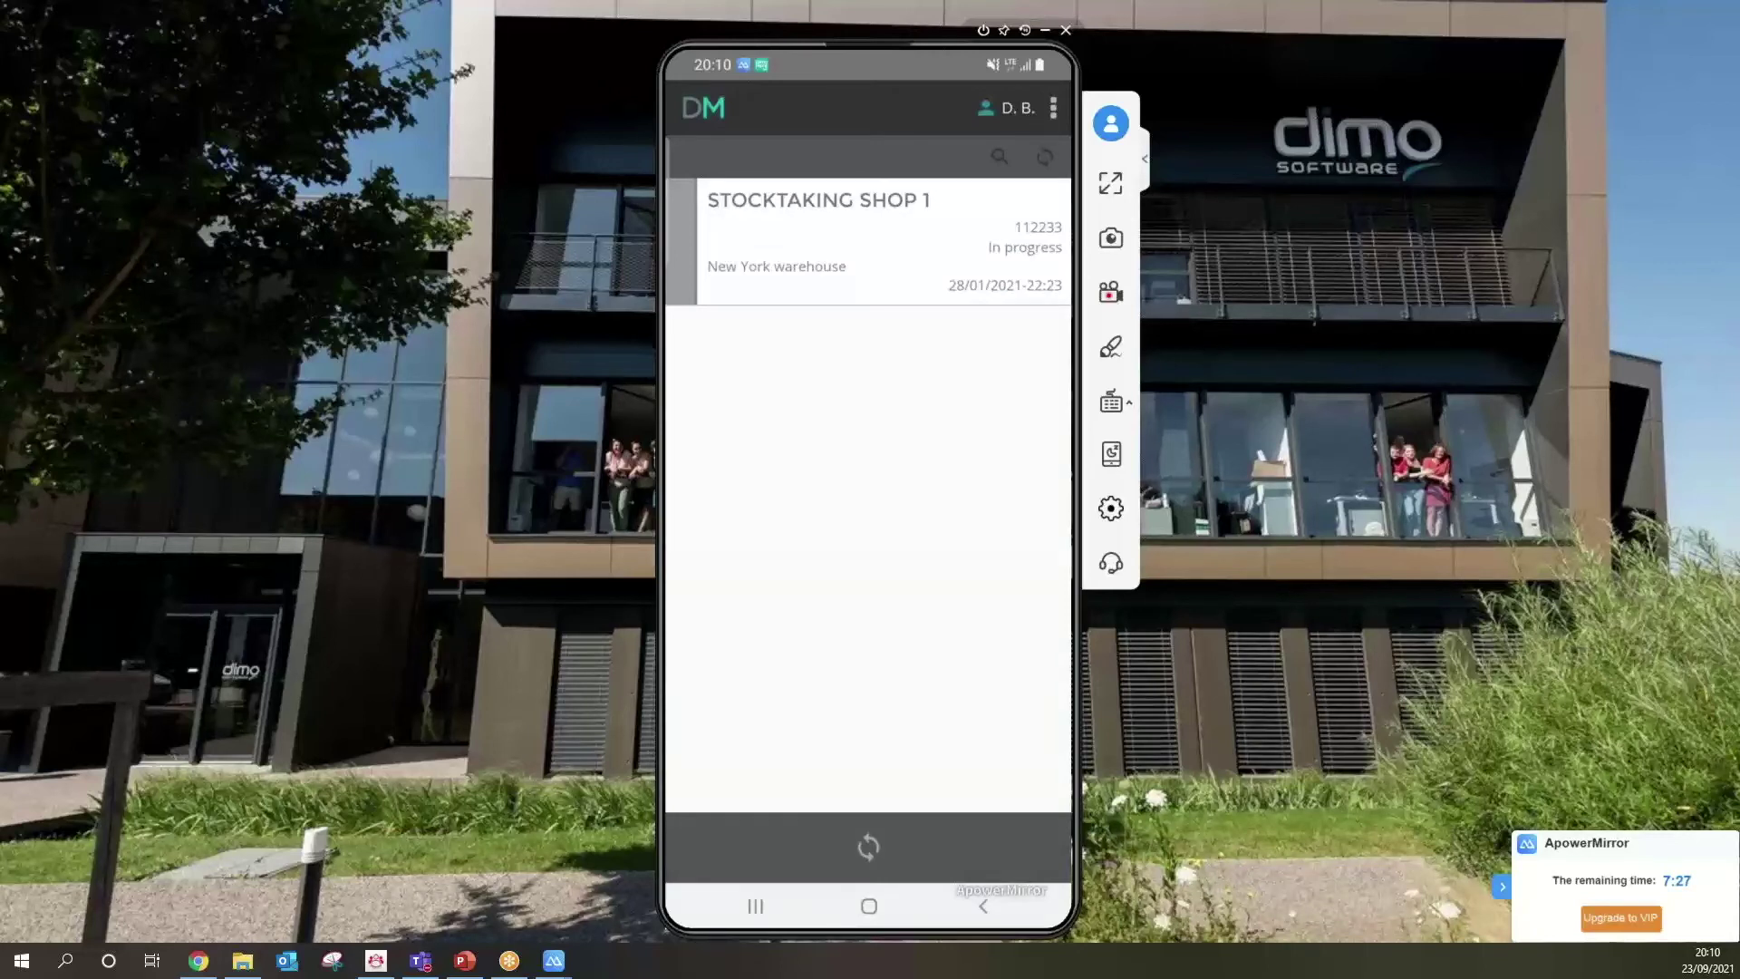
{"action": "left_click", "coordinate": [868, 241]}
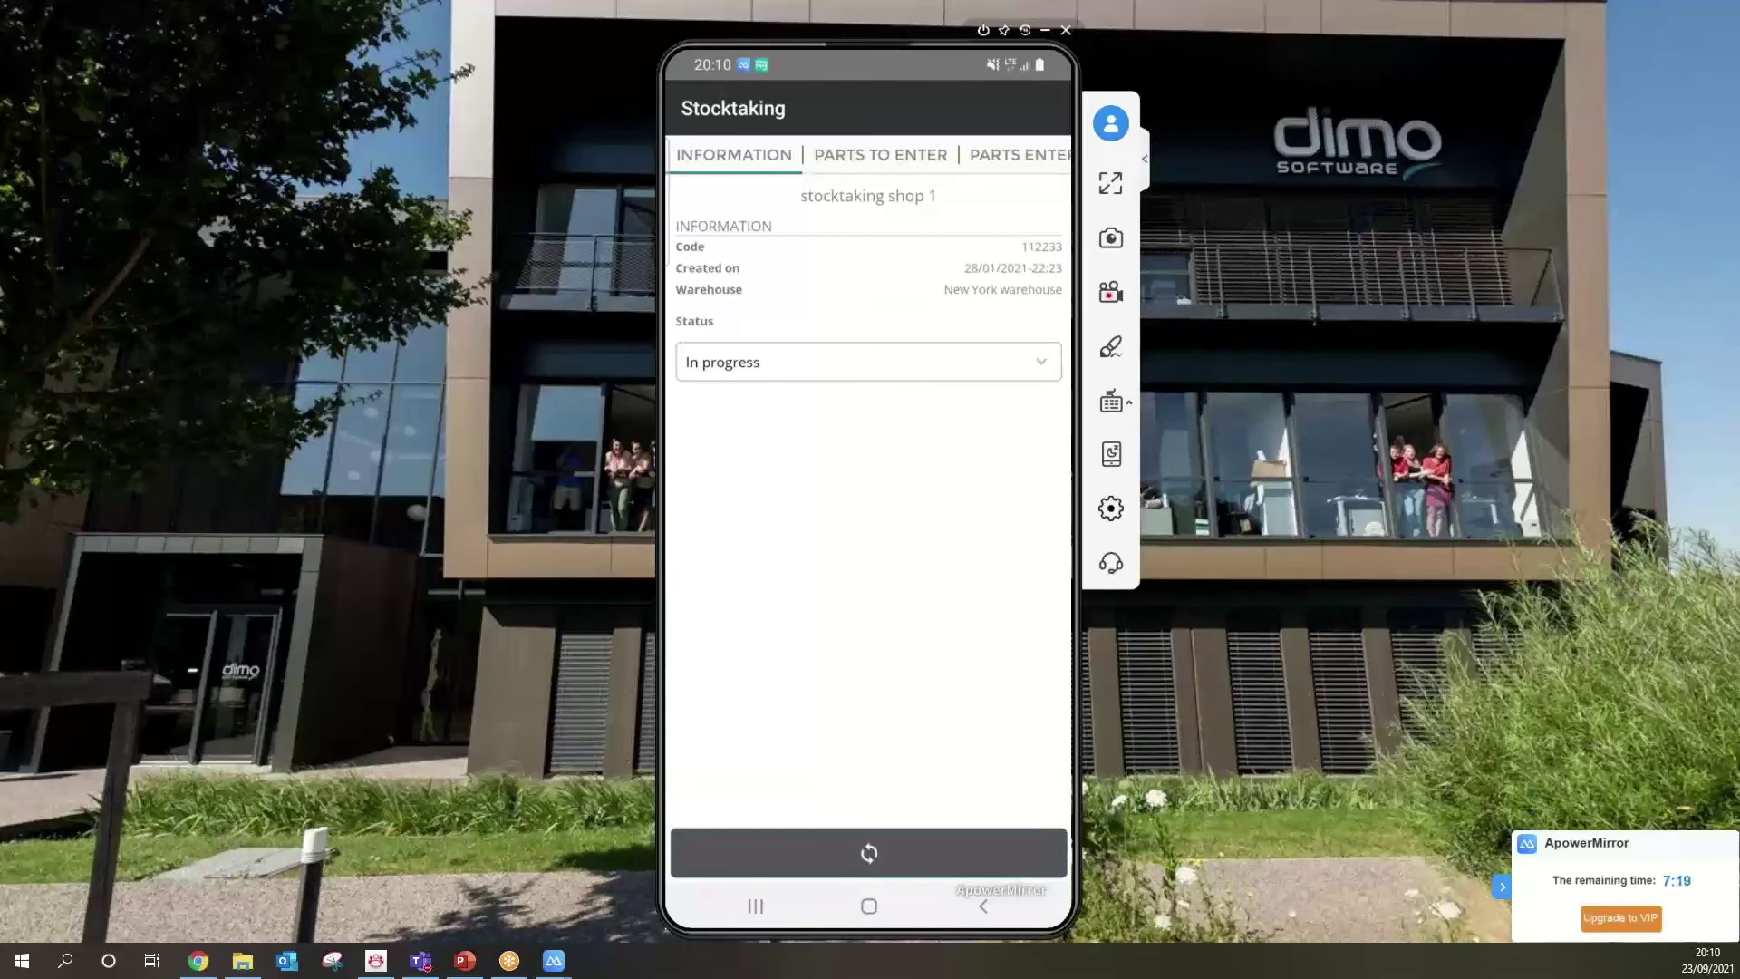
{"action": "left_click", "coordinate": [879, 154]}
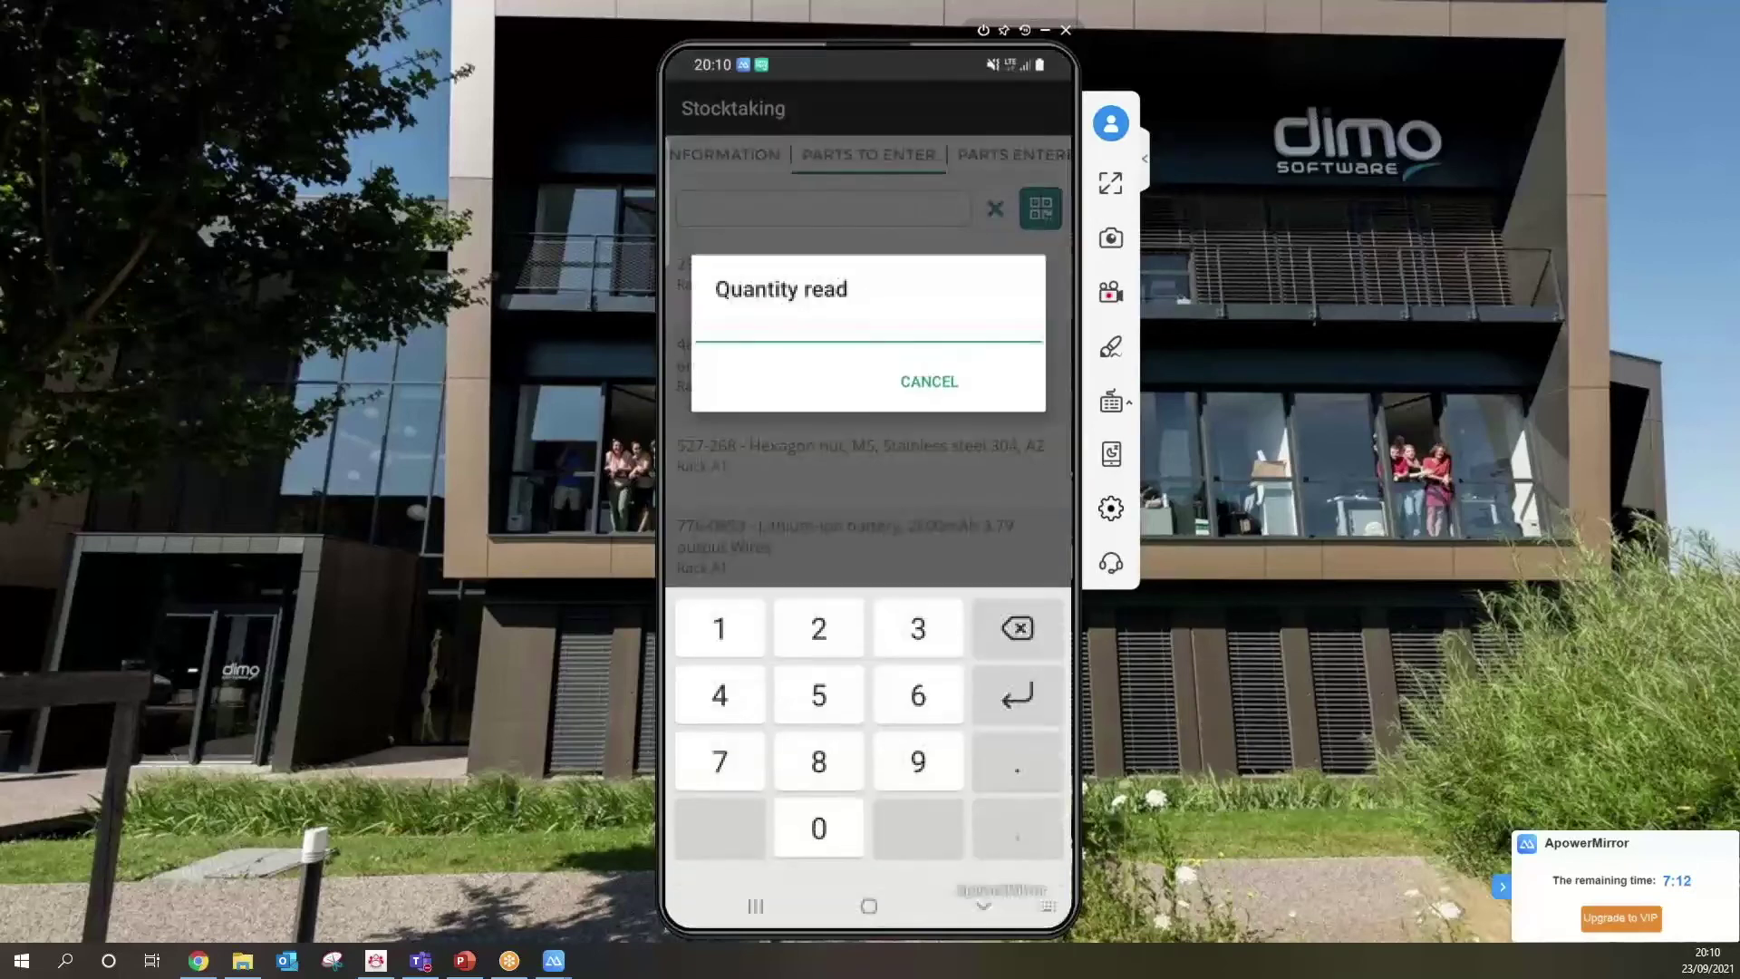
{"action": "type", "text": "15"}
{"action": "left_click", "coordinate": [1000, 381]}
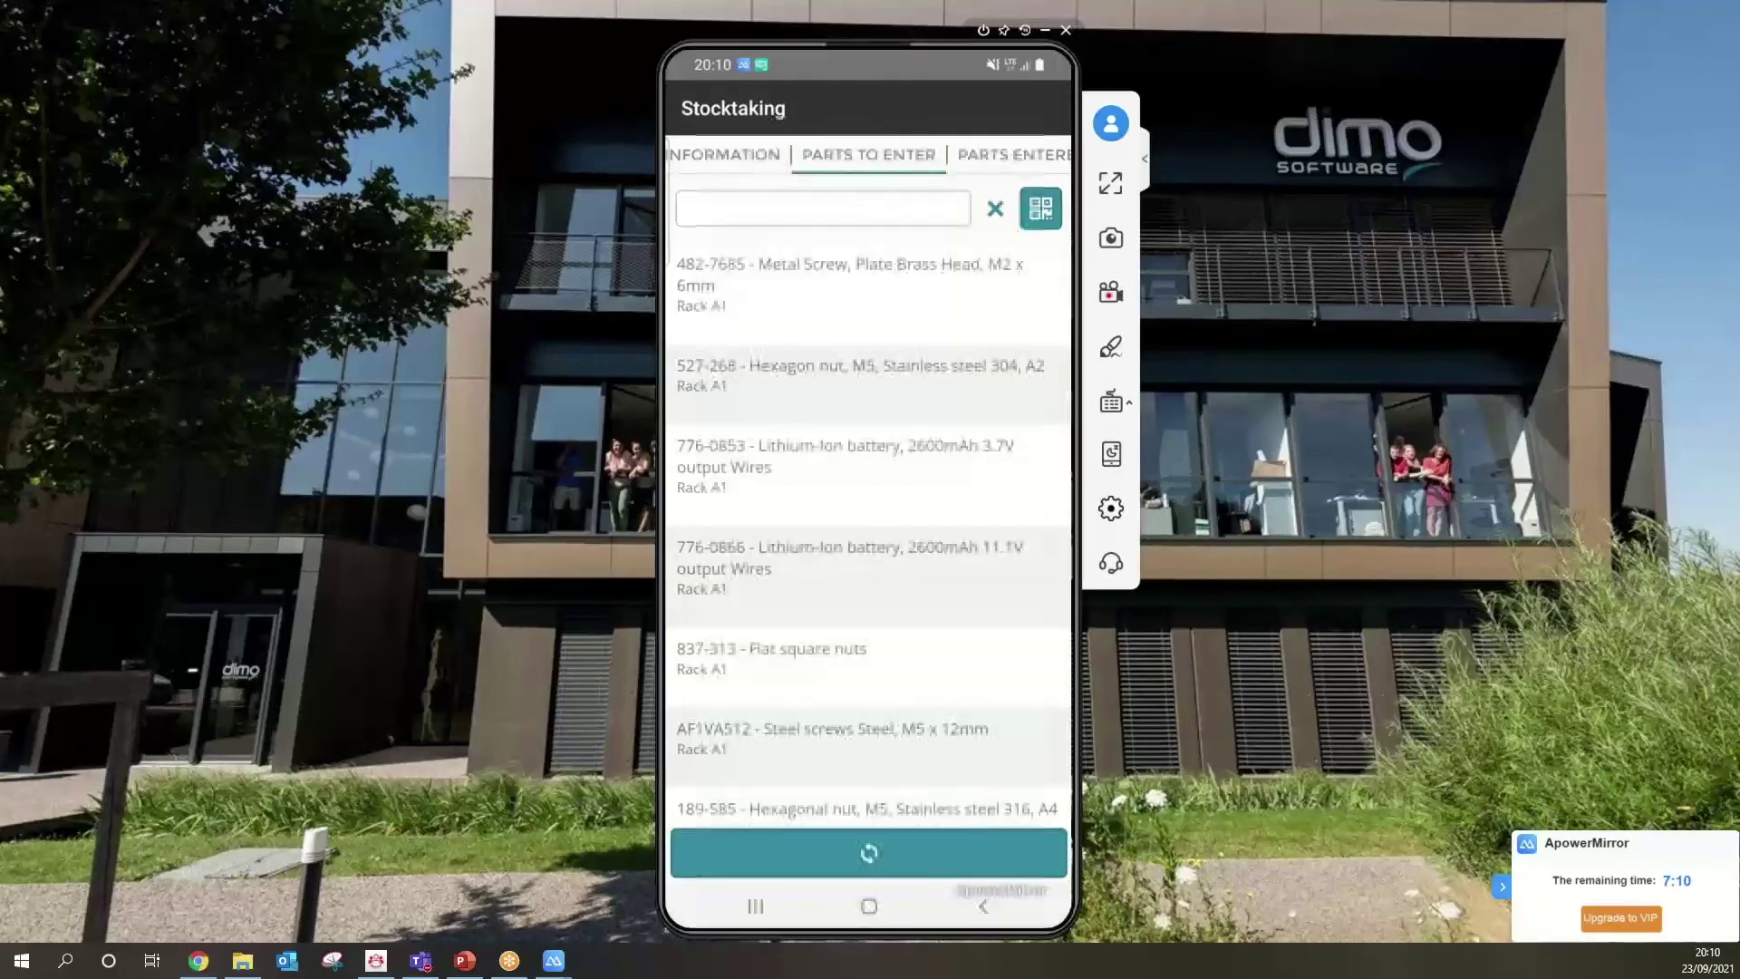
{"action": "left_click", "coordinate": [1012, 154]}
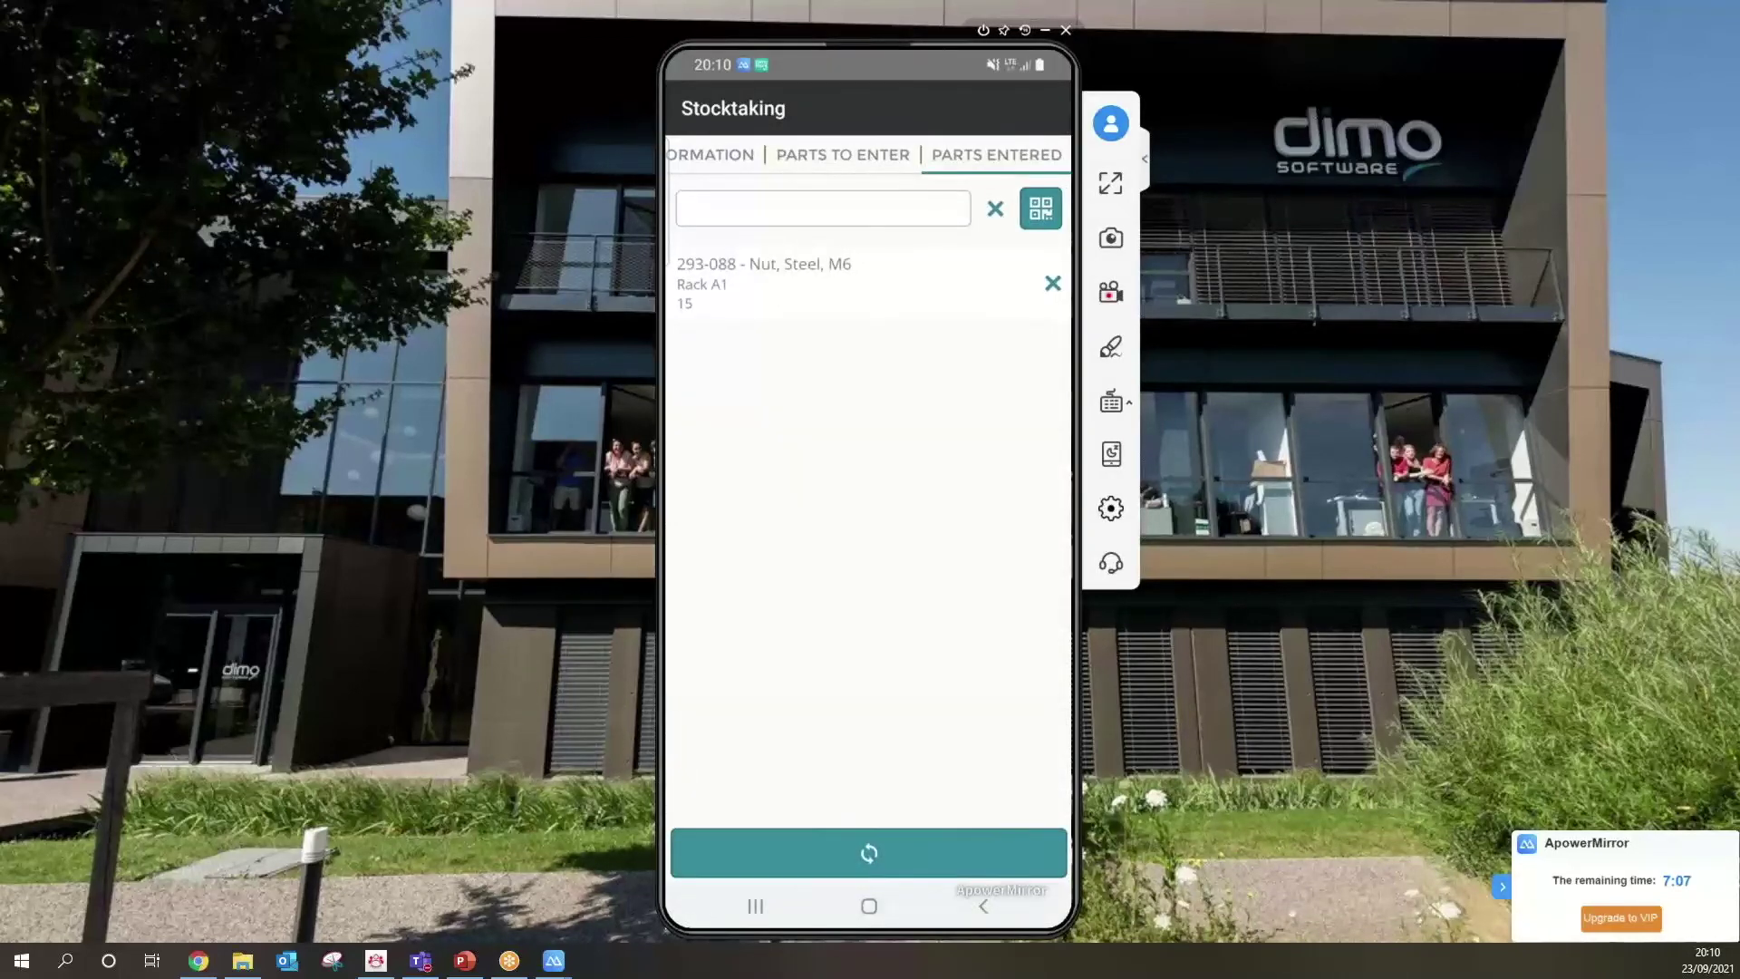
{"action": "left_click", "coordinate": [983, 906]}
{"action": "left_click", "coordinate": [984, 906]}
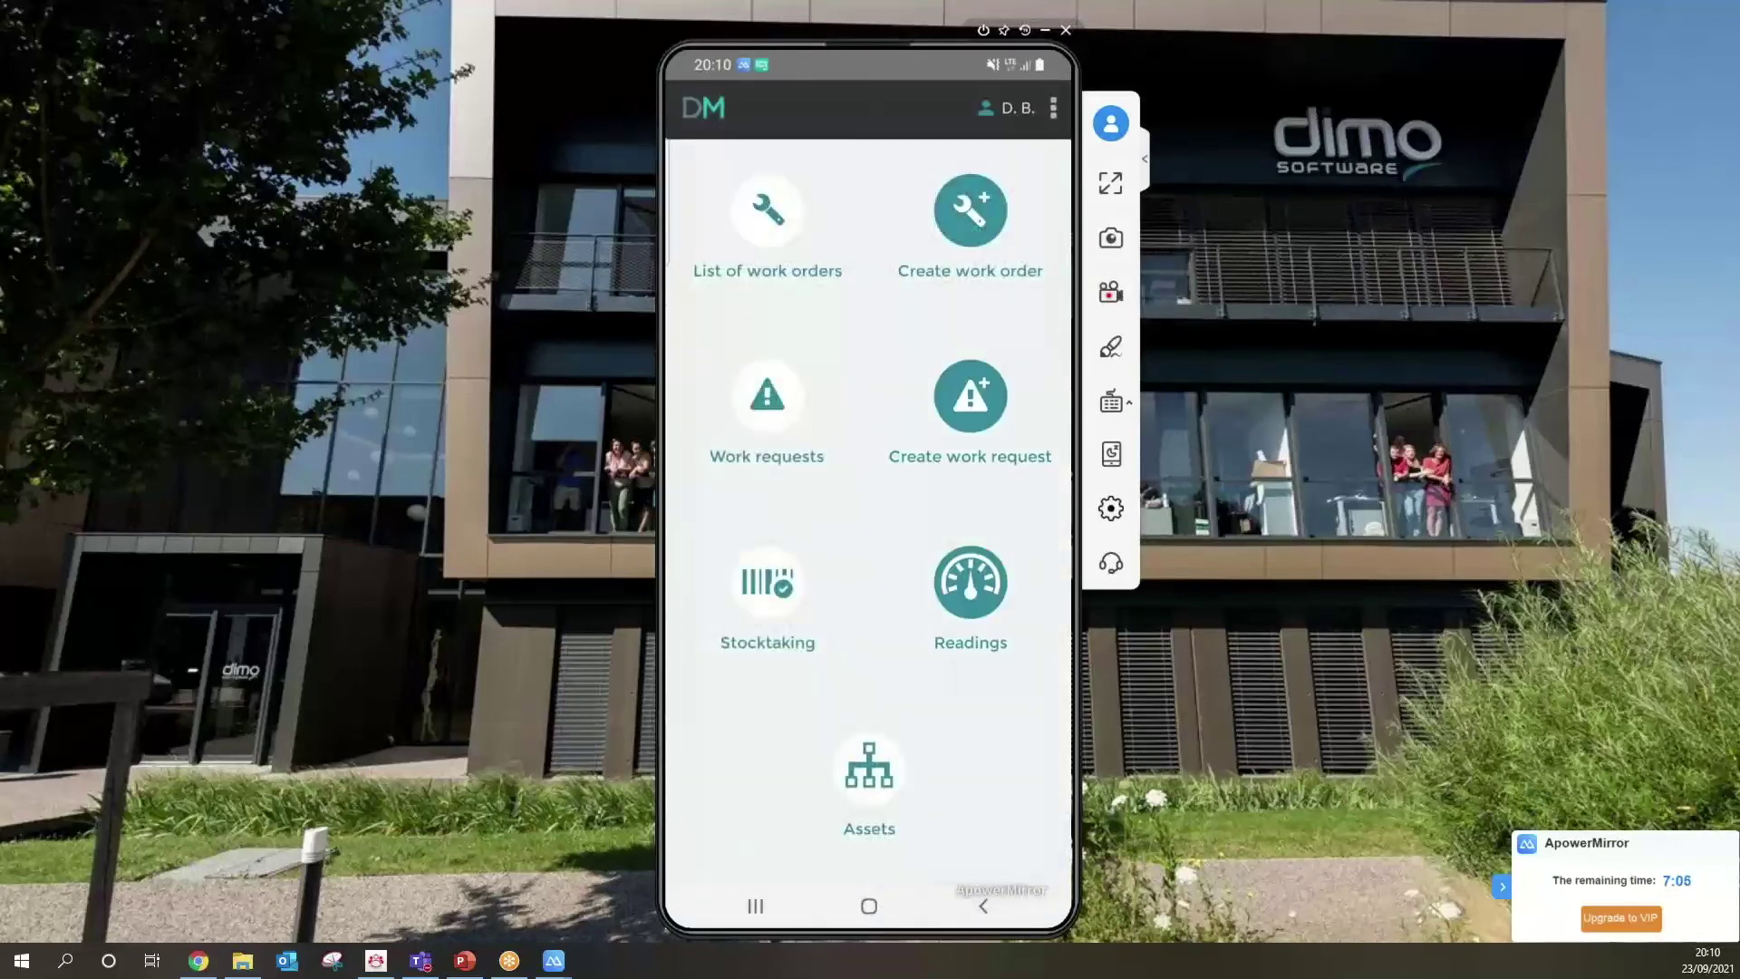
Examine the details, files and recipients sections of a new work request form, and leave it without creating a request.
{"action": "left_click", "coordinate": [969, 396]}
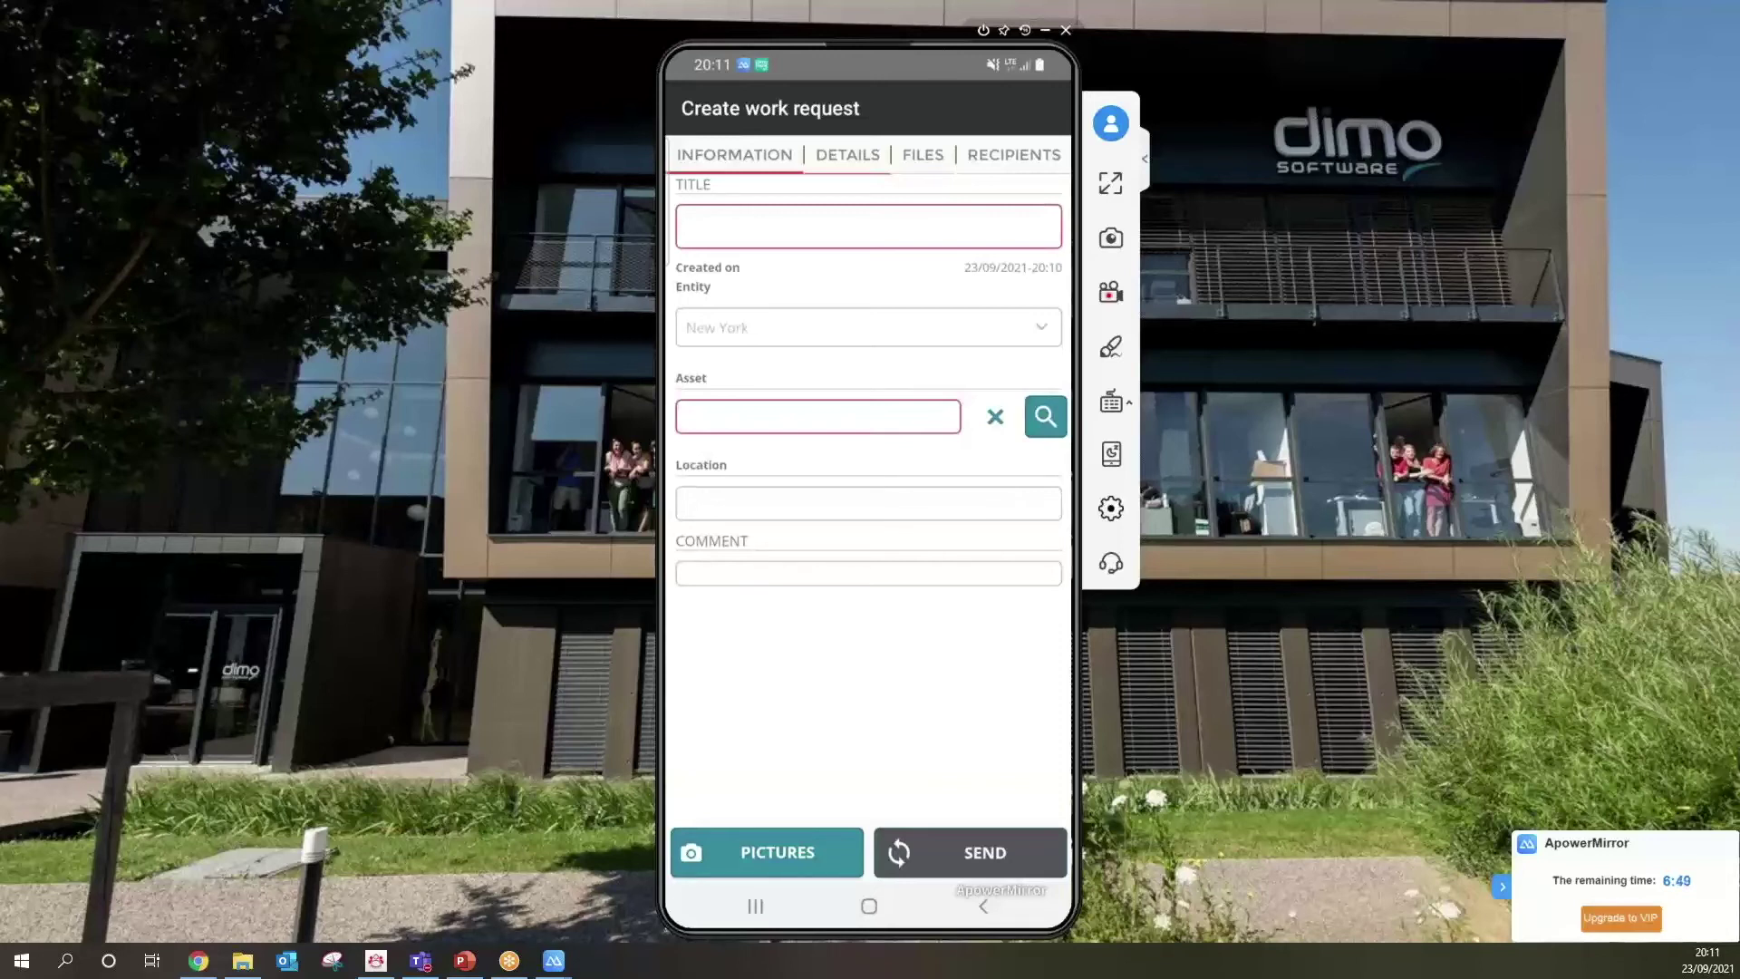
{"action": "left_click", "coordinate": [848, 155]}
{"action": "left_click", "coordinate": [923, 155]}
{"action": "left_click", "coordinate": [847, 155]}
{"action": "left_click", "coordinate": [923, 155]}
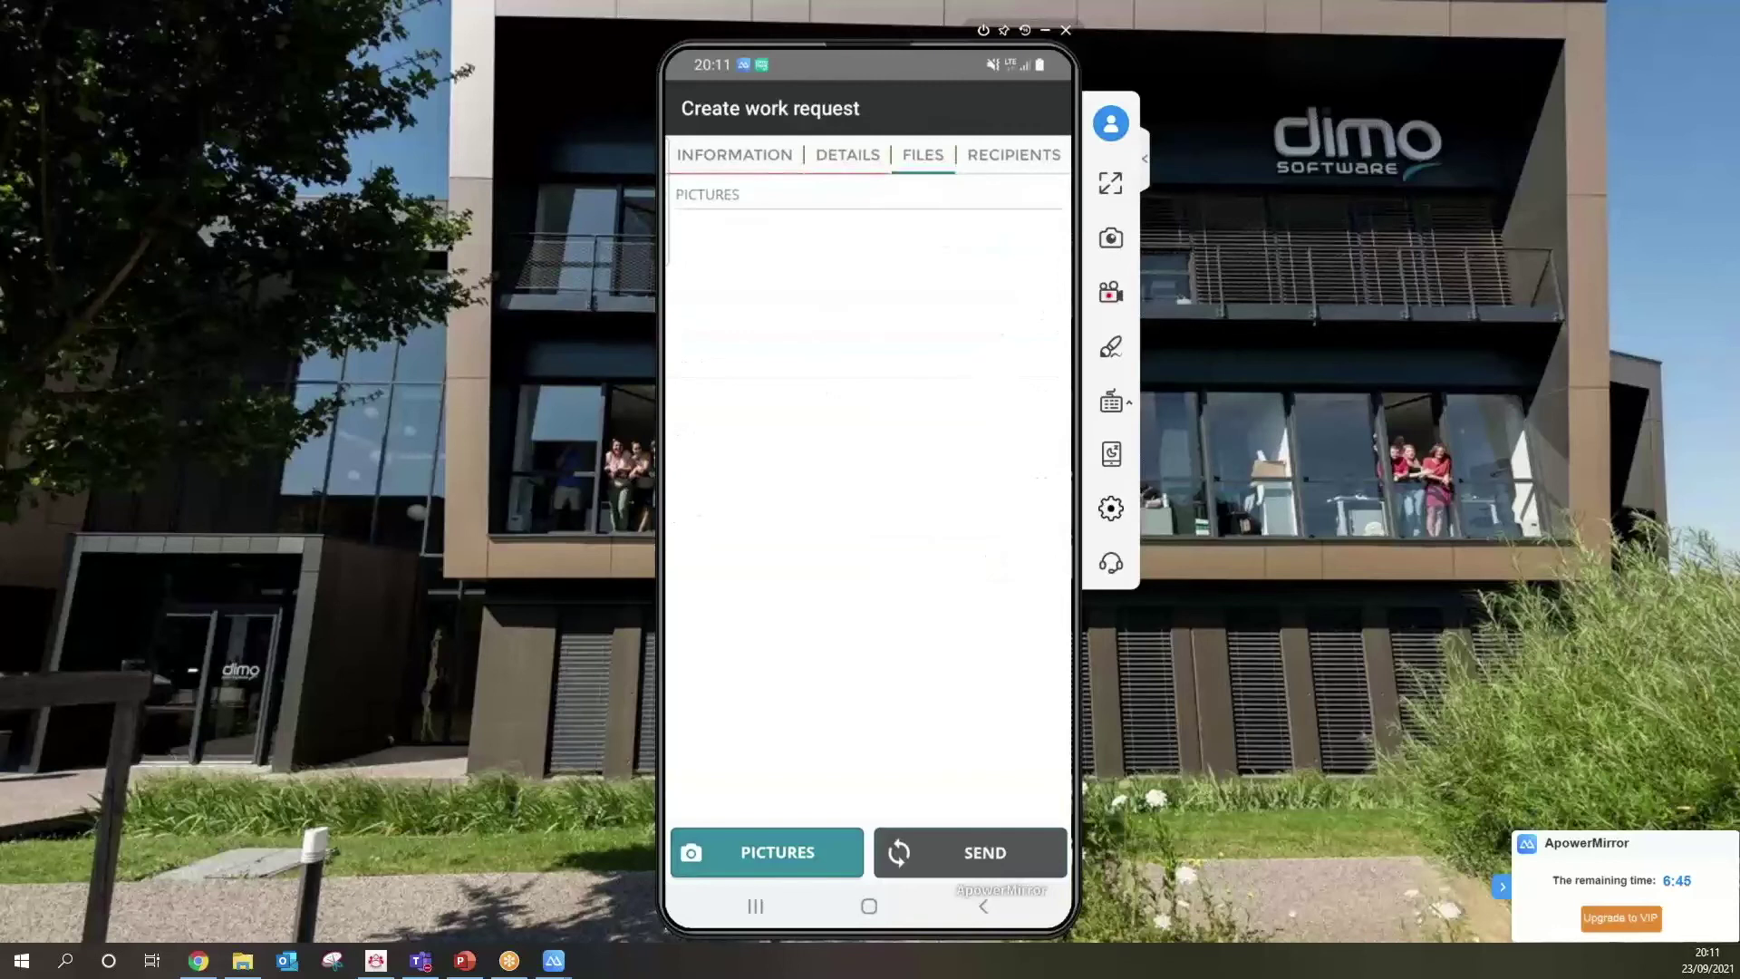
{"action": "left_click", "coordinate": [1013, 155]}
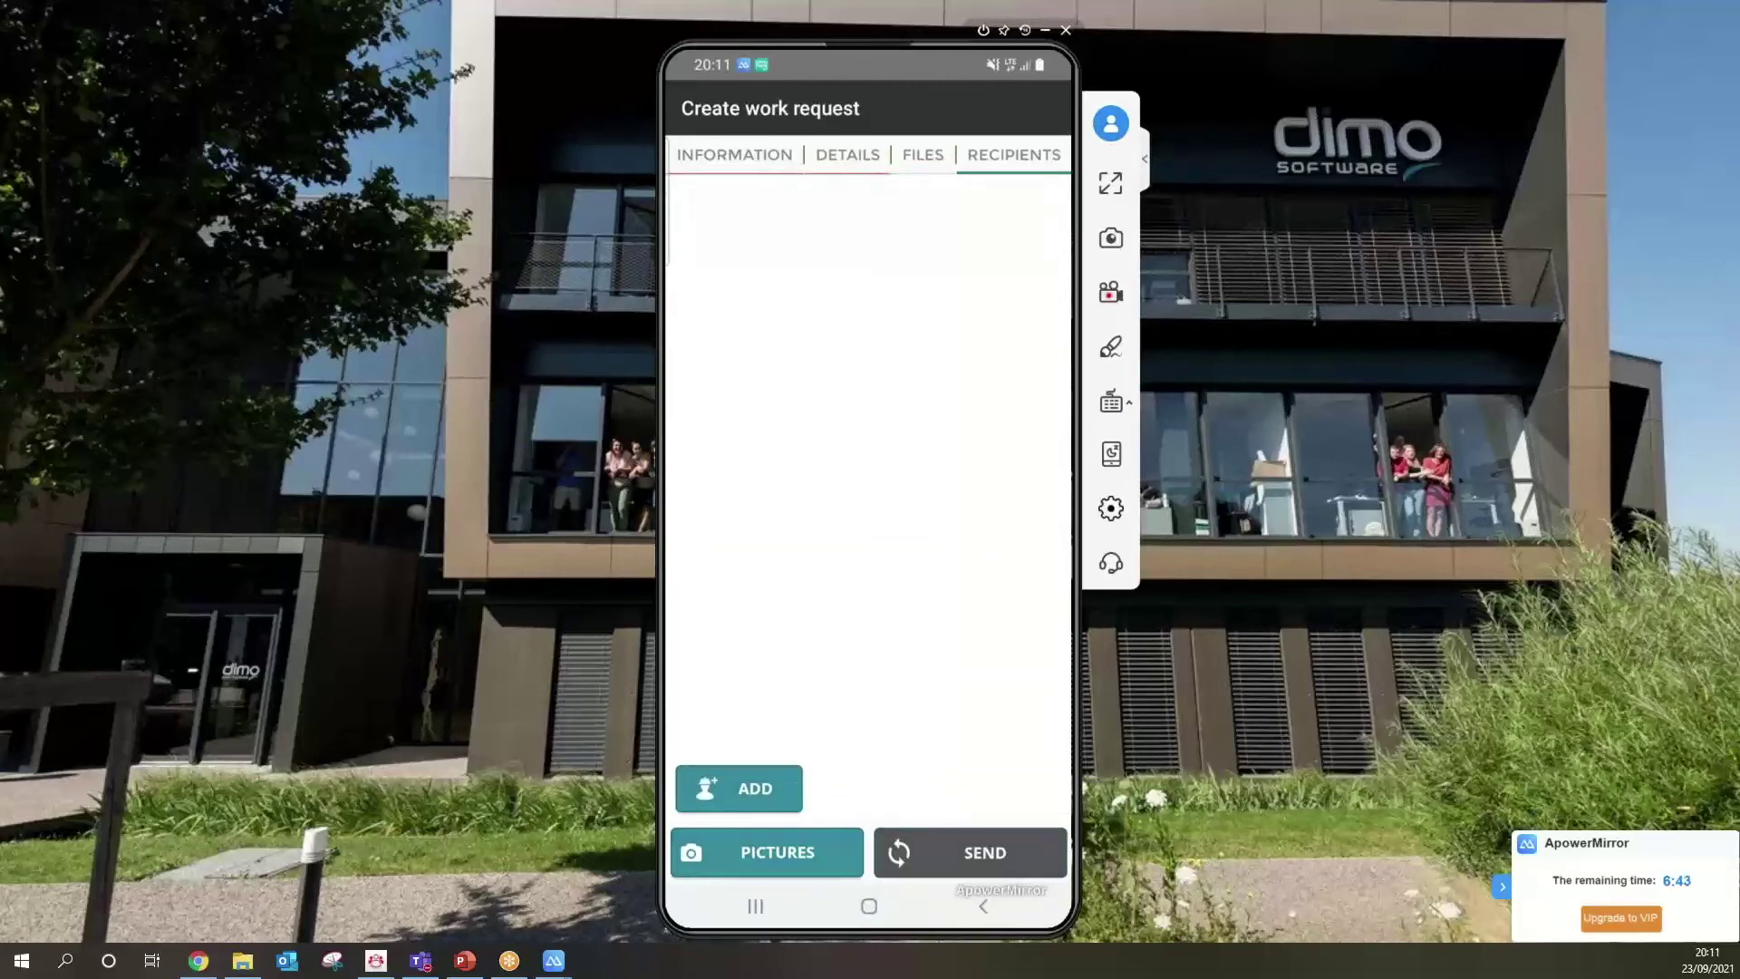
{"action": "left_click", "coordinate": [847, 155]}
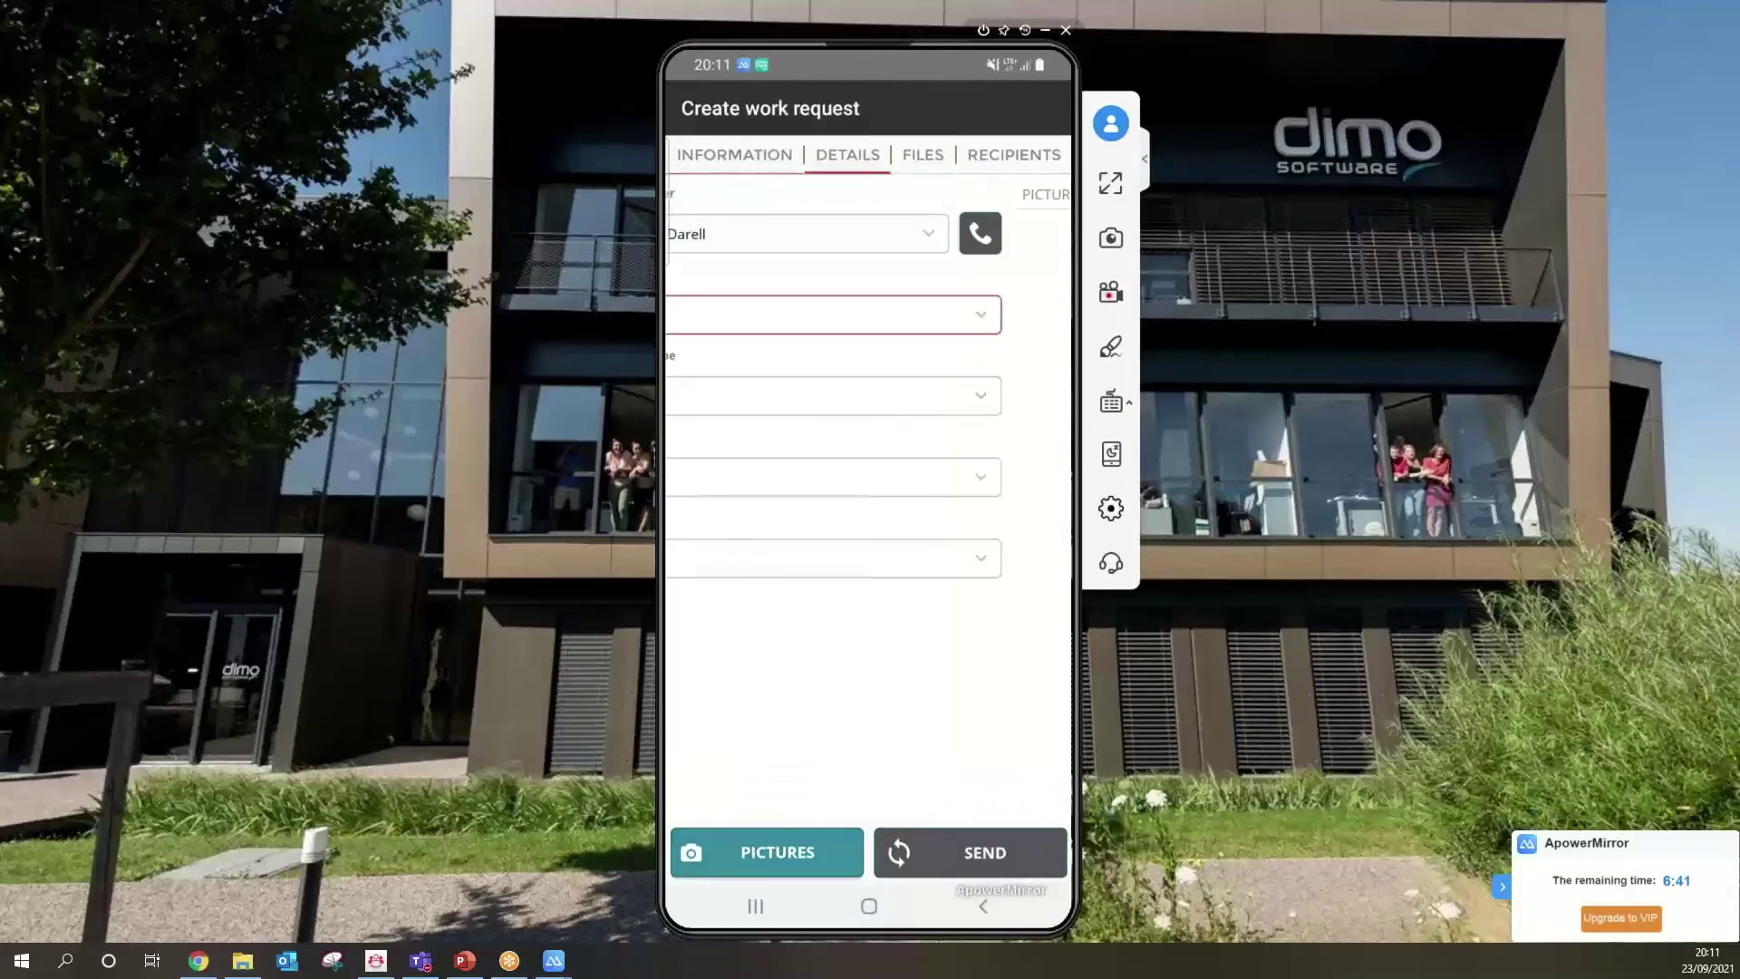
{"action": "left_click", "coordinate": [734, 155]}
{"action": "left_click", "coordinate": [734, 155]}
{"action": "left_click", "coordinate": [983, 906]}
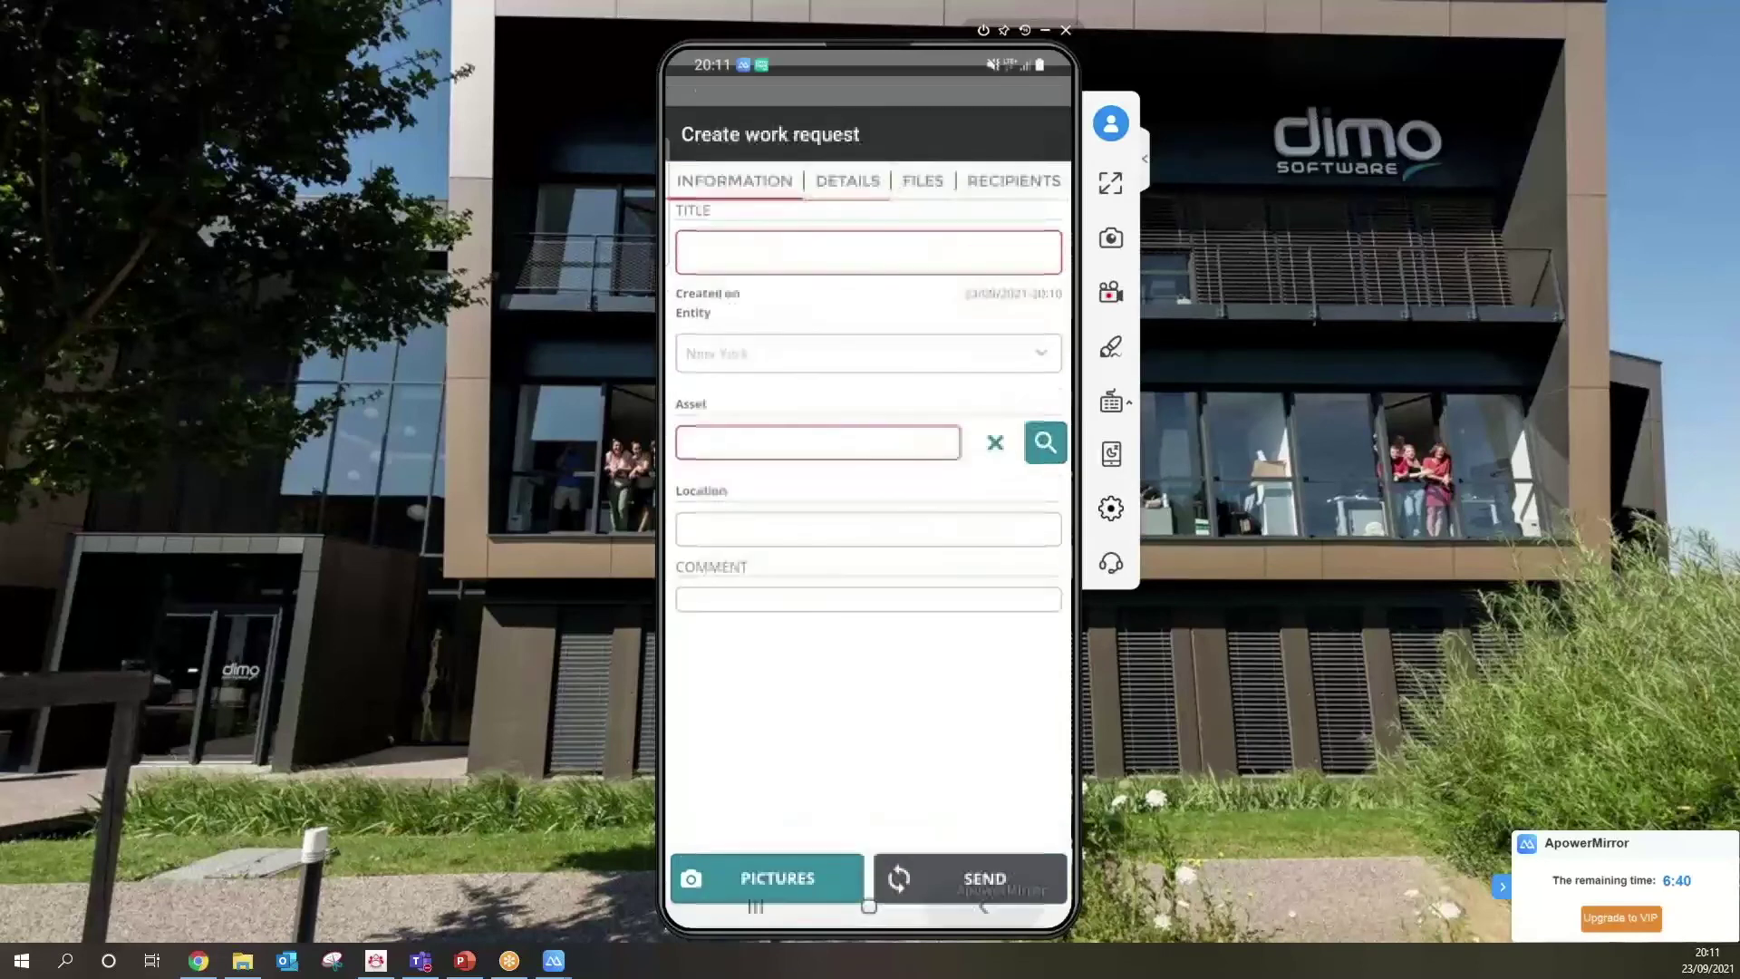
View the work request list, toggle the filter for own items on and off, and check the code scanning option.
{"action": "left_click", "coordinate": [766, 398]}
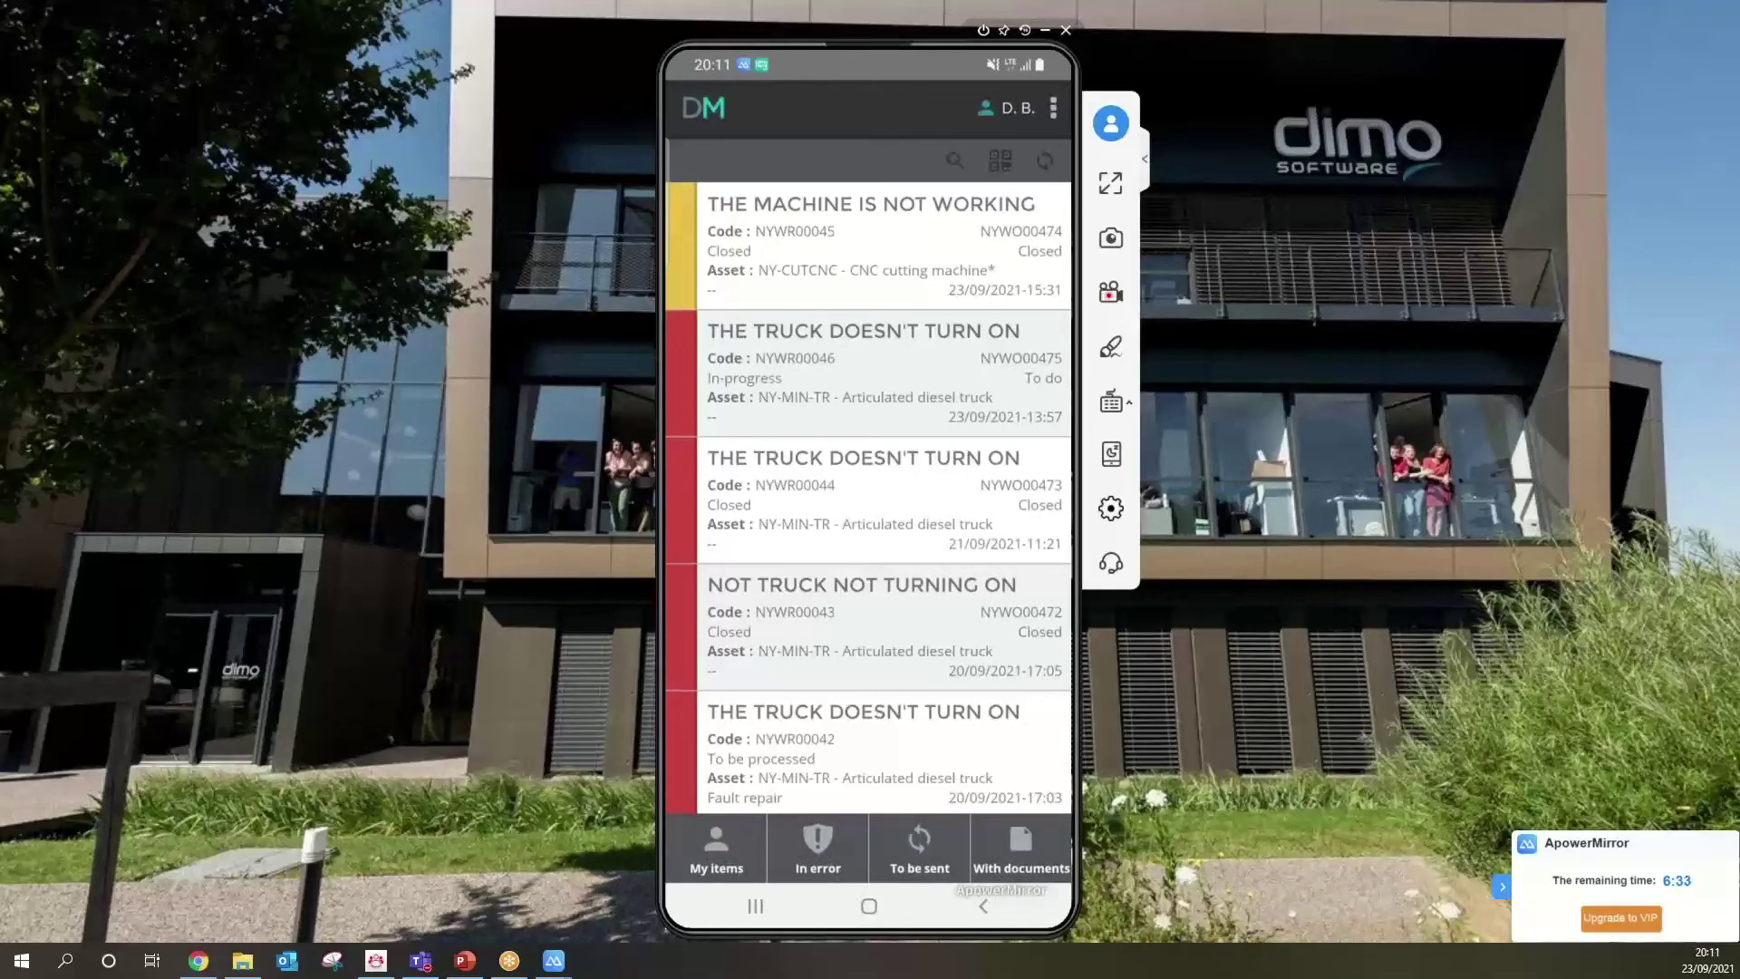
{"action": "left_click", "coordinate": [716, 847]}
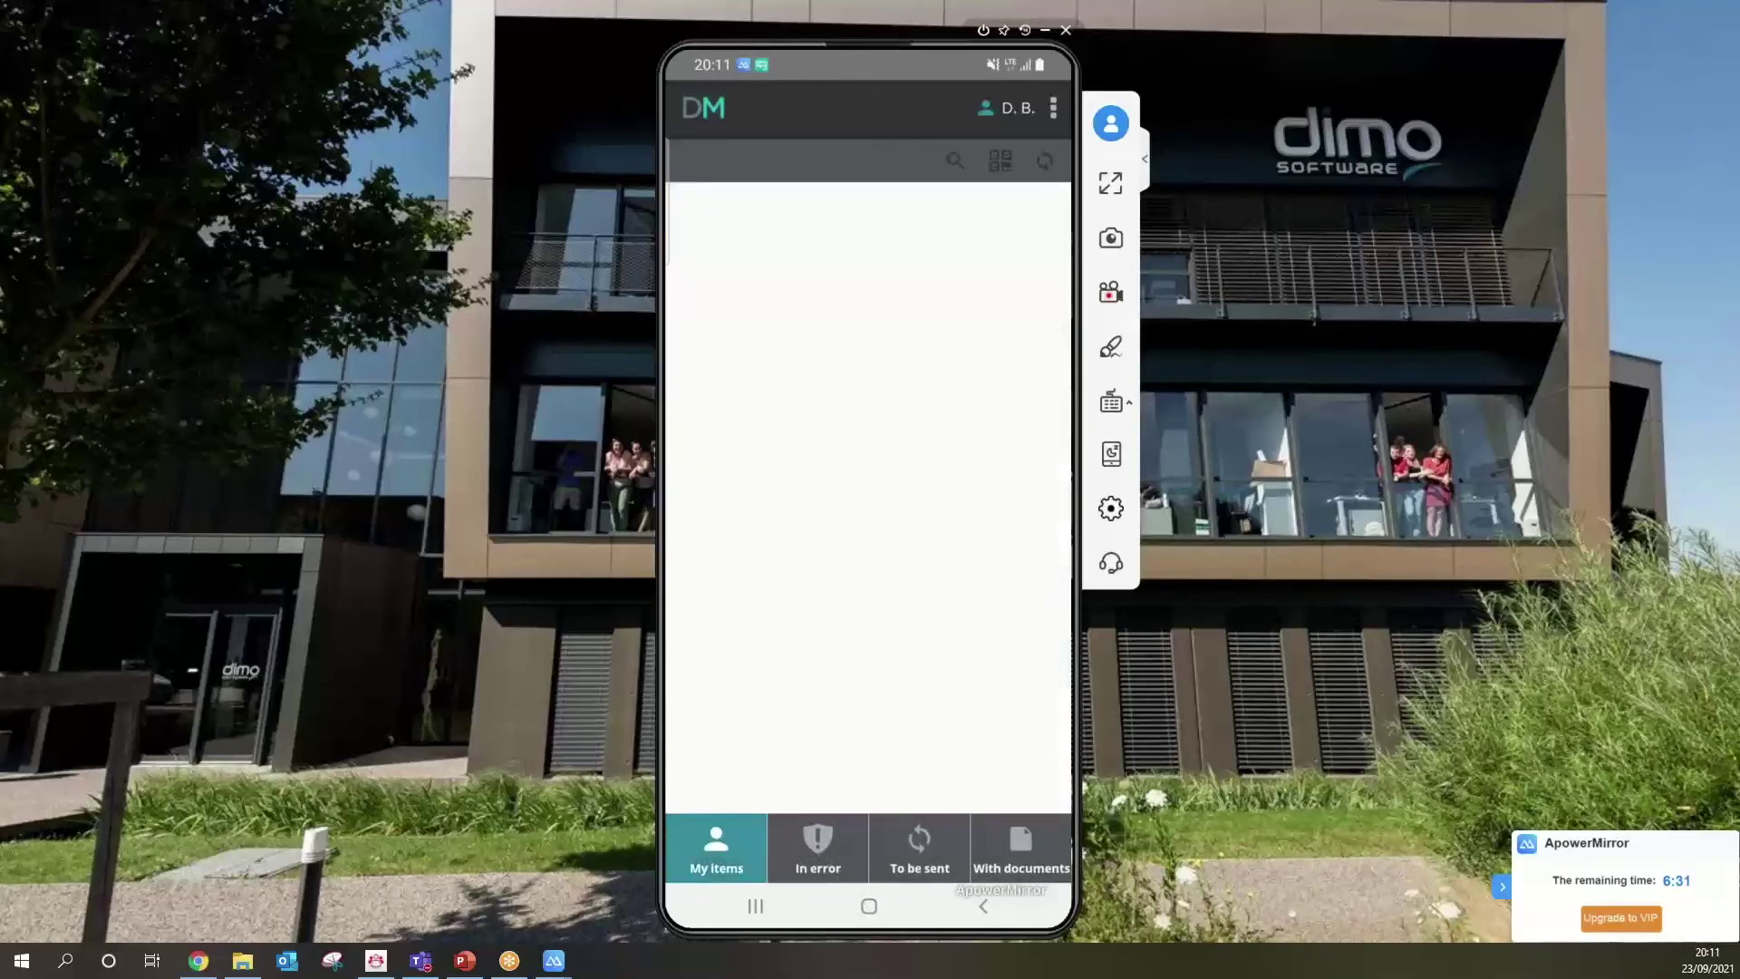
{"action": "left_click", "coordinate": [716, 847]}
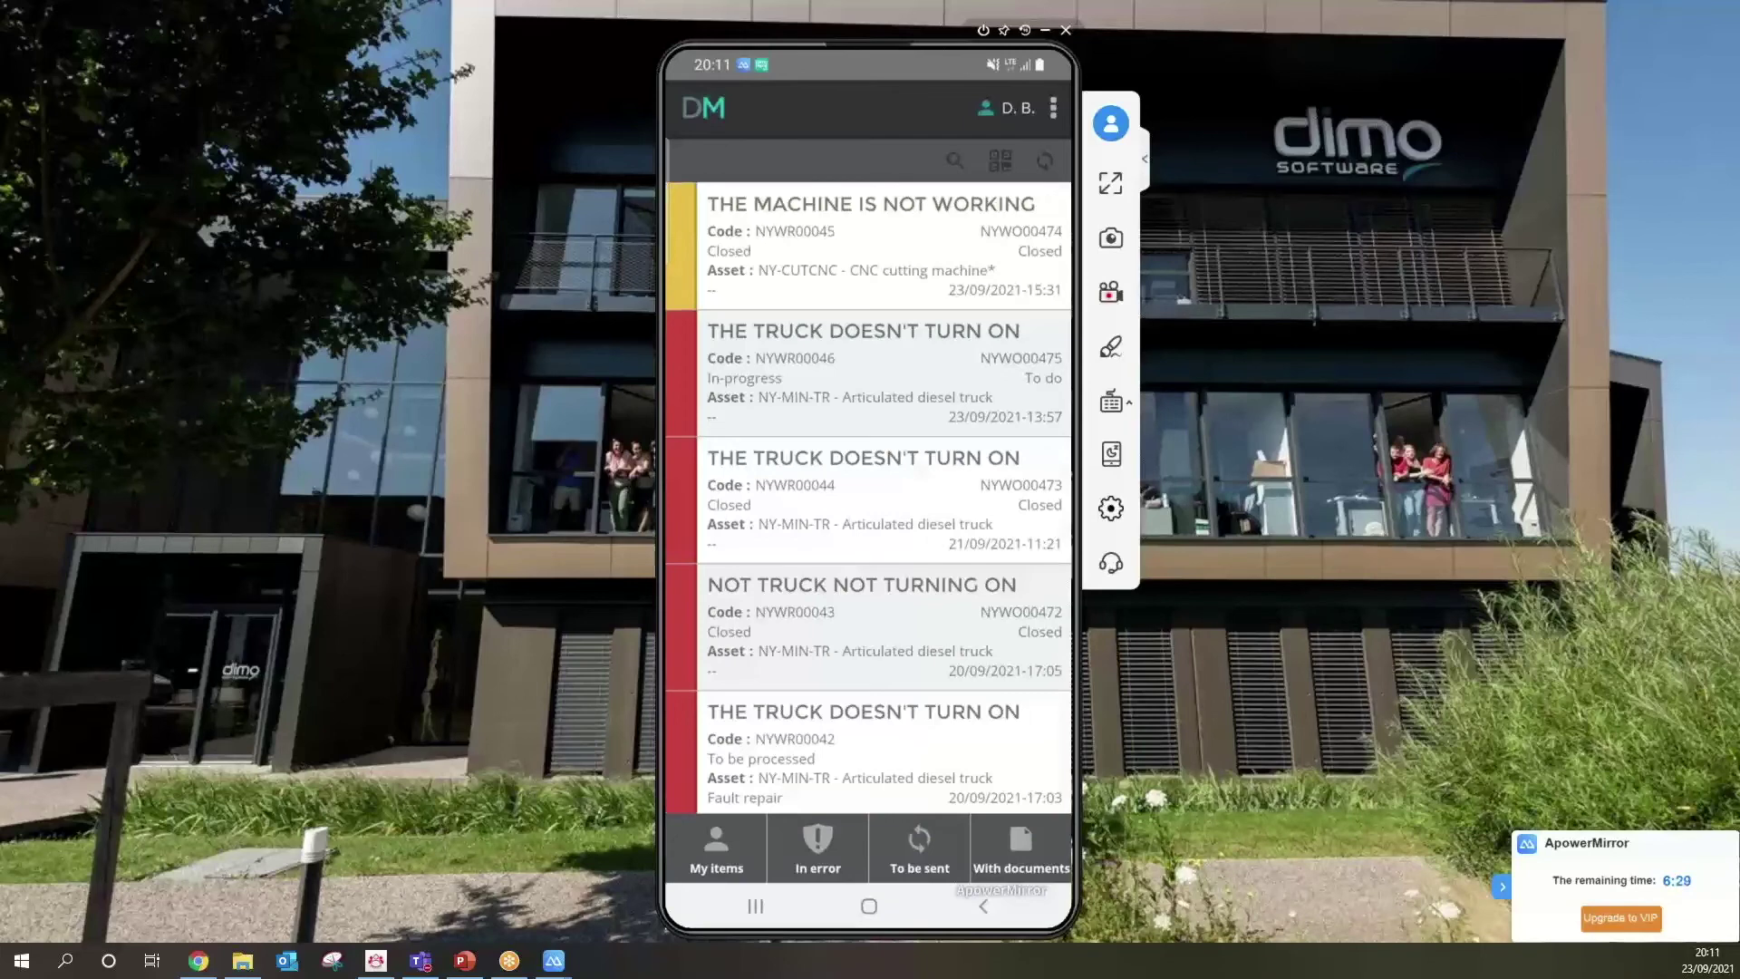
{"action": "left_click", "coordinate": [1000, 160]}
{"action": "left_click", "coordinate": [983, 905]}
{"action": "left_click", "coordinate": [984, 905]}
Open the work request "the machine is not working" to view its information and conversion option, and return to the home screen.
{"action": "left_click", "coordinate": [767, 396]}
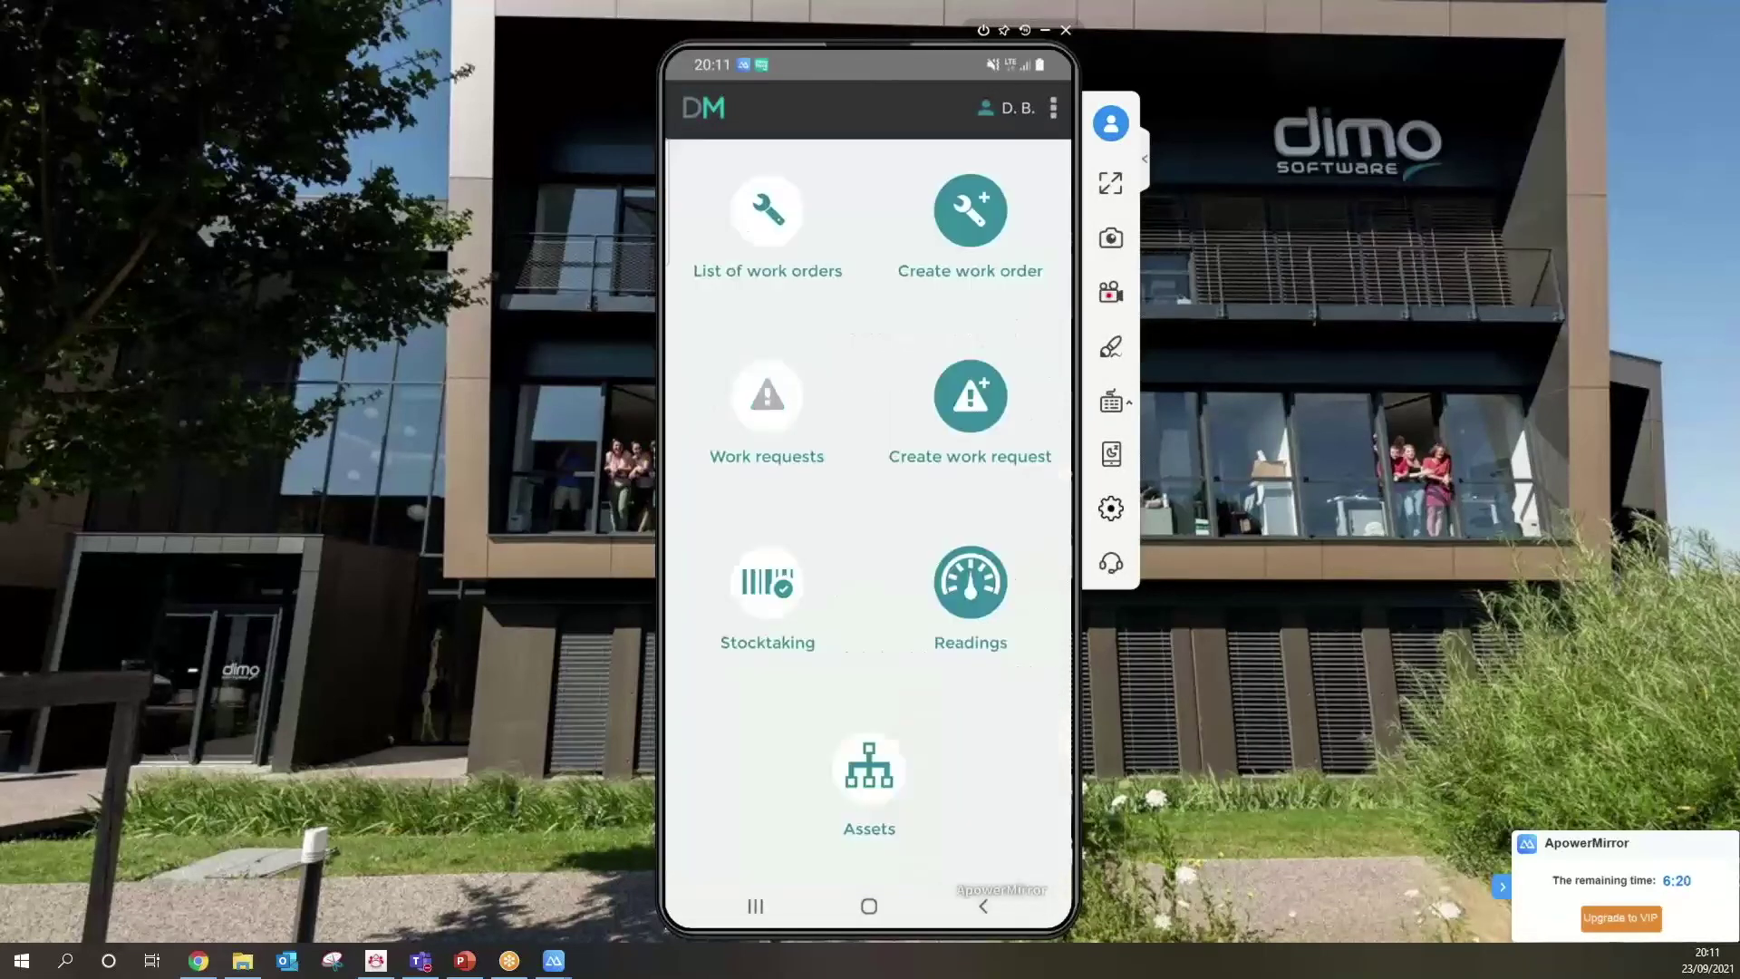
{"action": "left_click", "coordinate": [868, 245]}
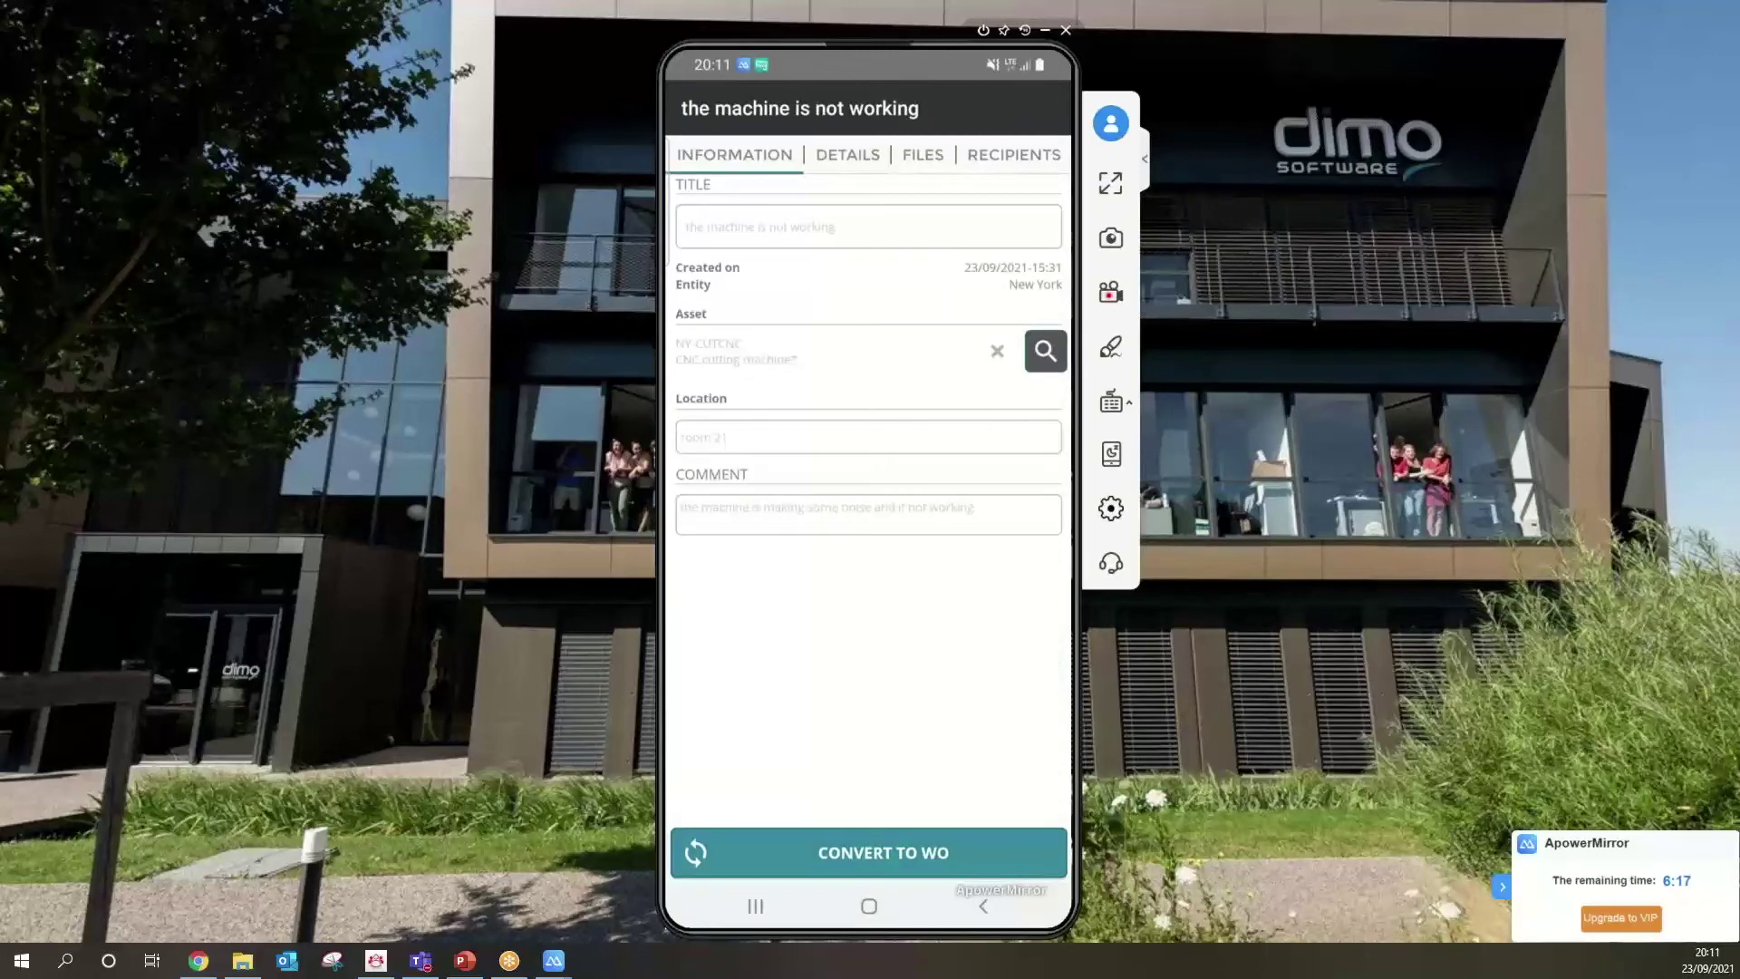
{"action": "left_click", "coordinate": [983, 906]}
{"action": "left_click", "coordinate": [983, 905]}
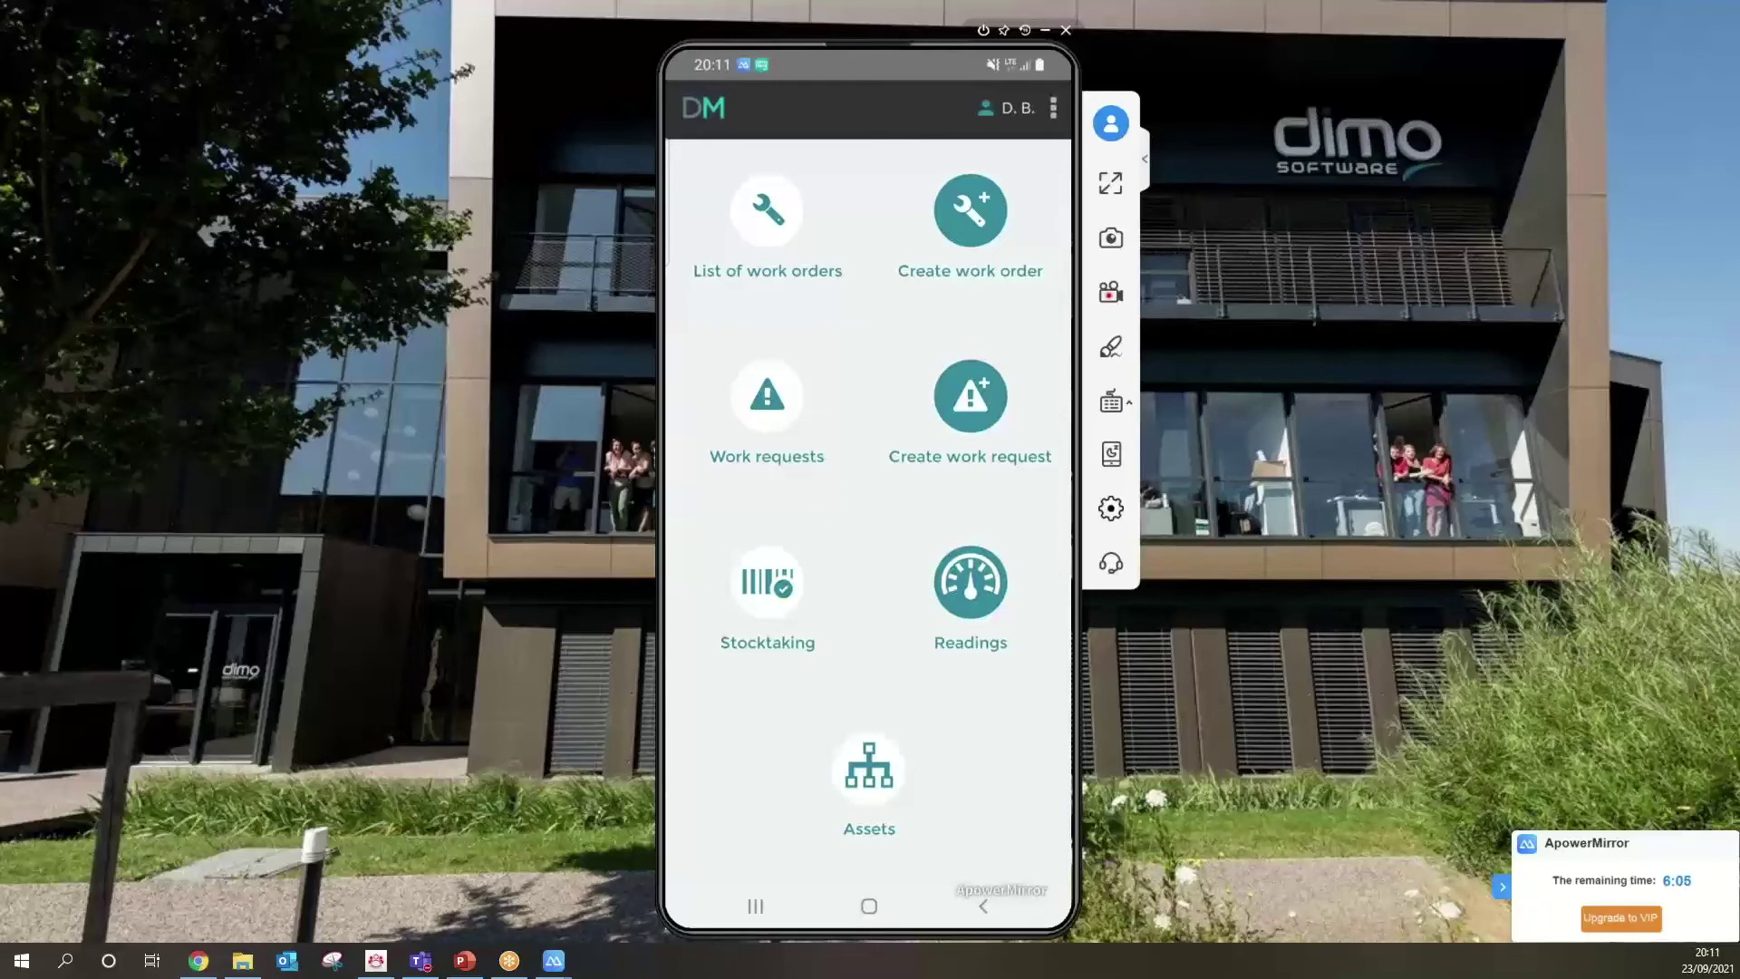
Examine the information, parts, technicians, files and downtime sections of a new work order form, and leave it without creating an order.
{"action": "left_click", "coordinate": [969, 210]}
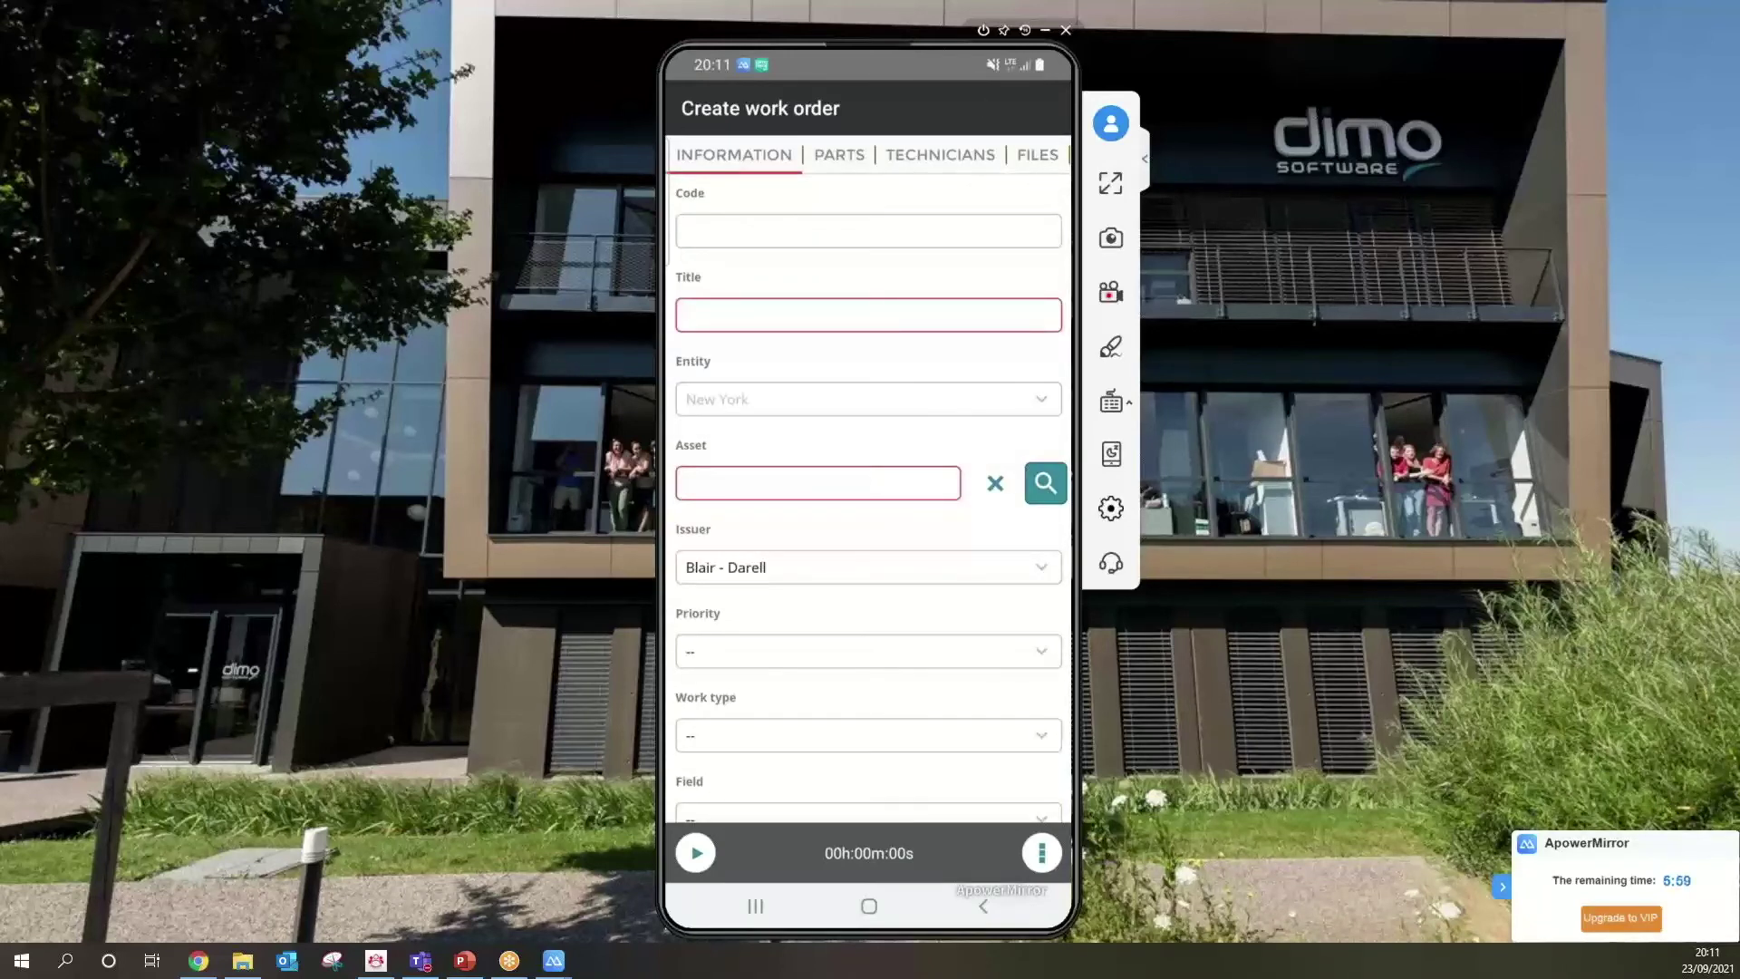
{"action": "left_click", "coordinate": [839, 154]}
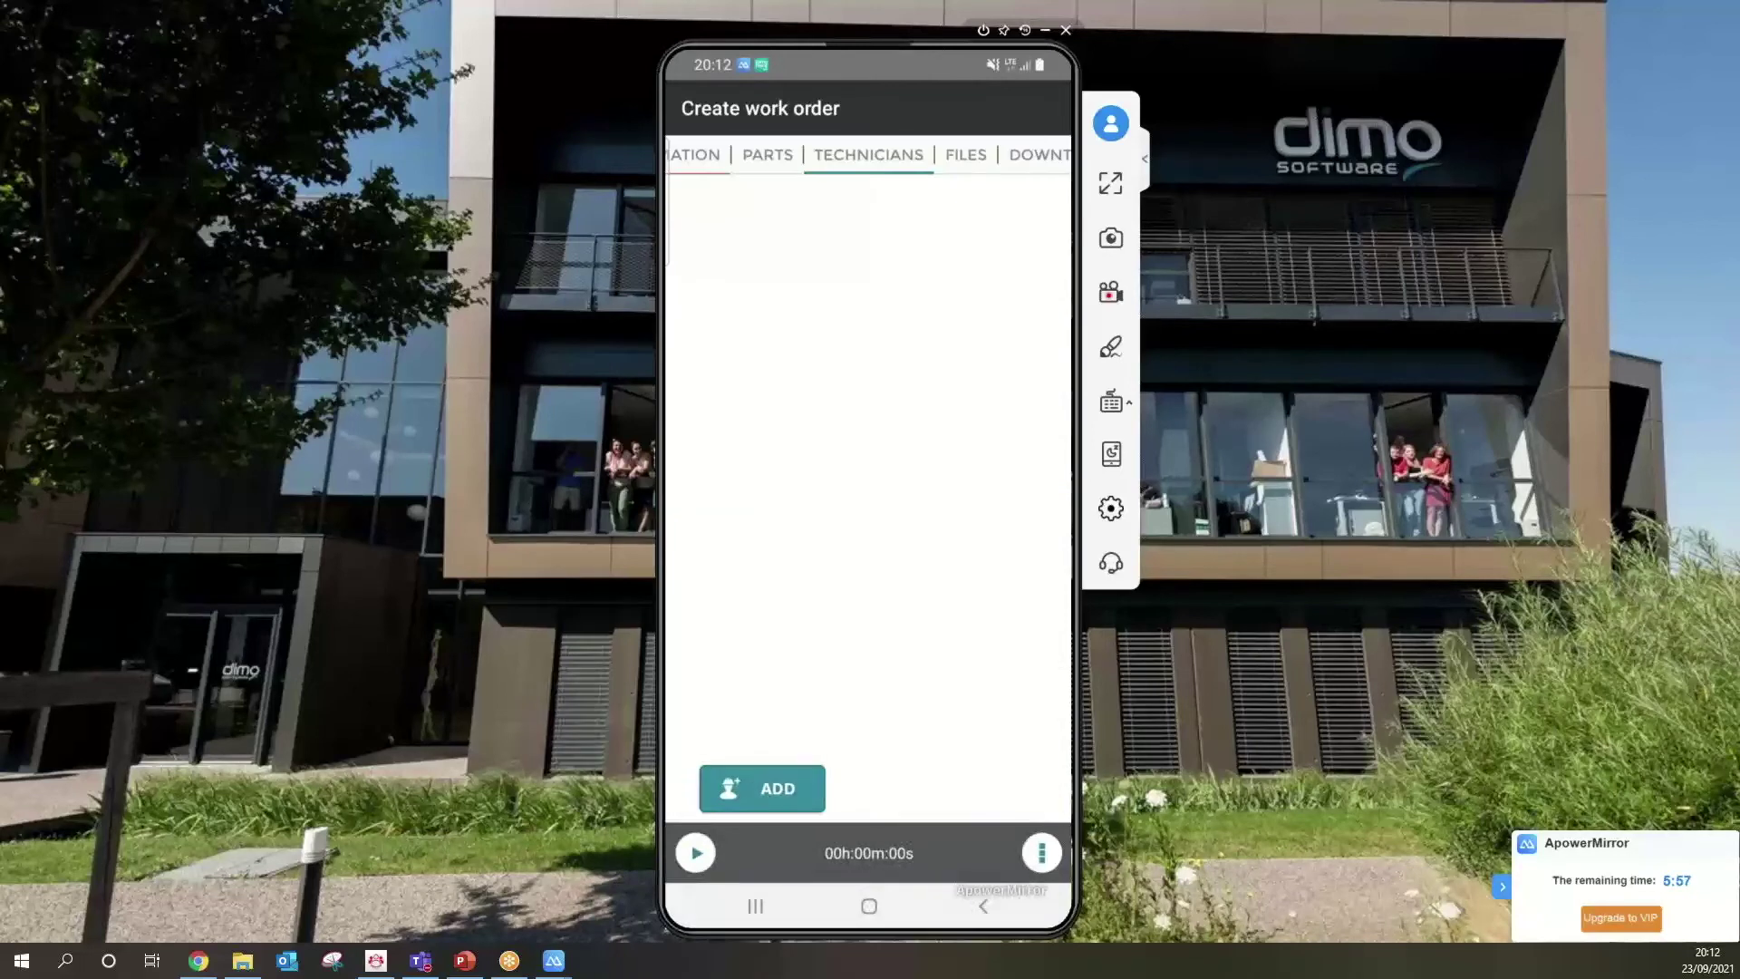
{"action": "left_click", "coordinate": [940, 154]}
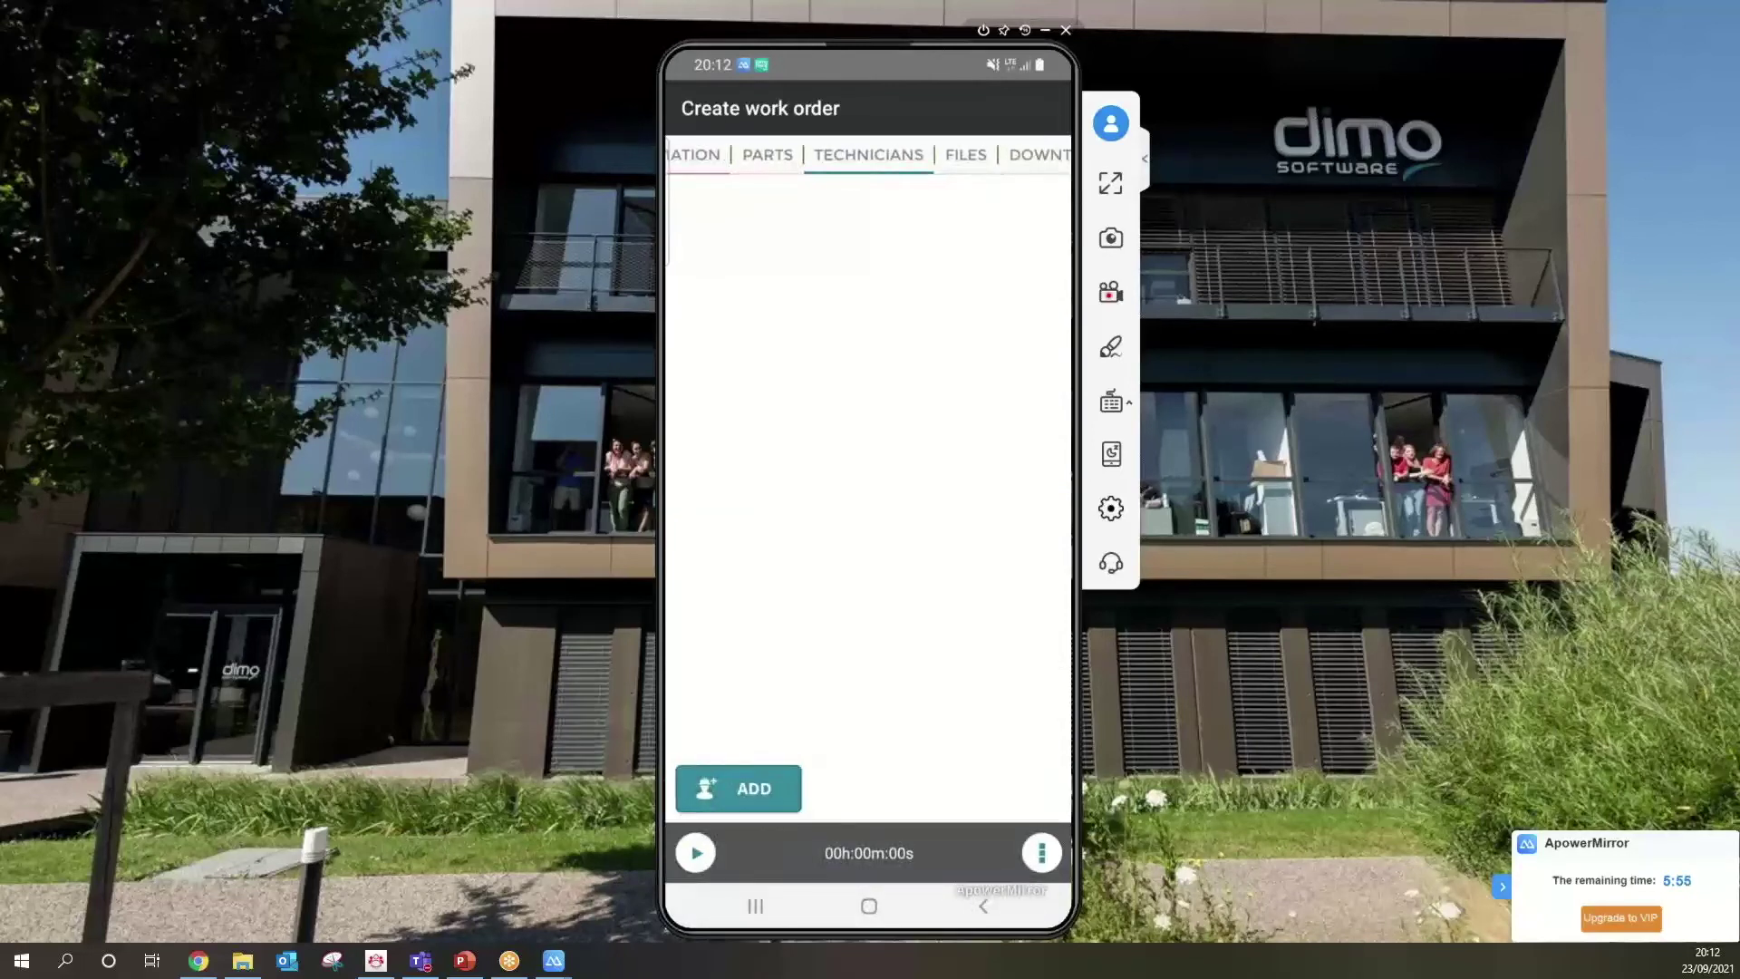
{"action": "left_click", "coordinate": [965, 154]}
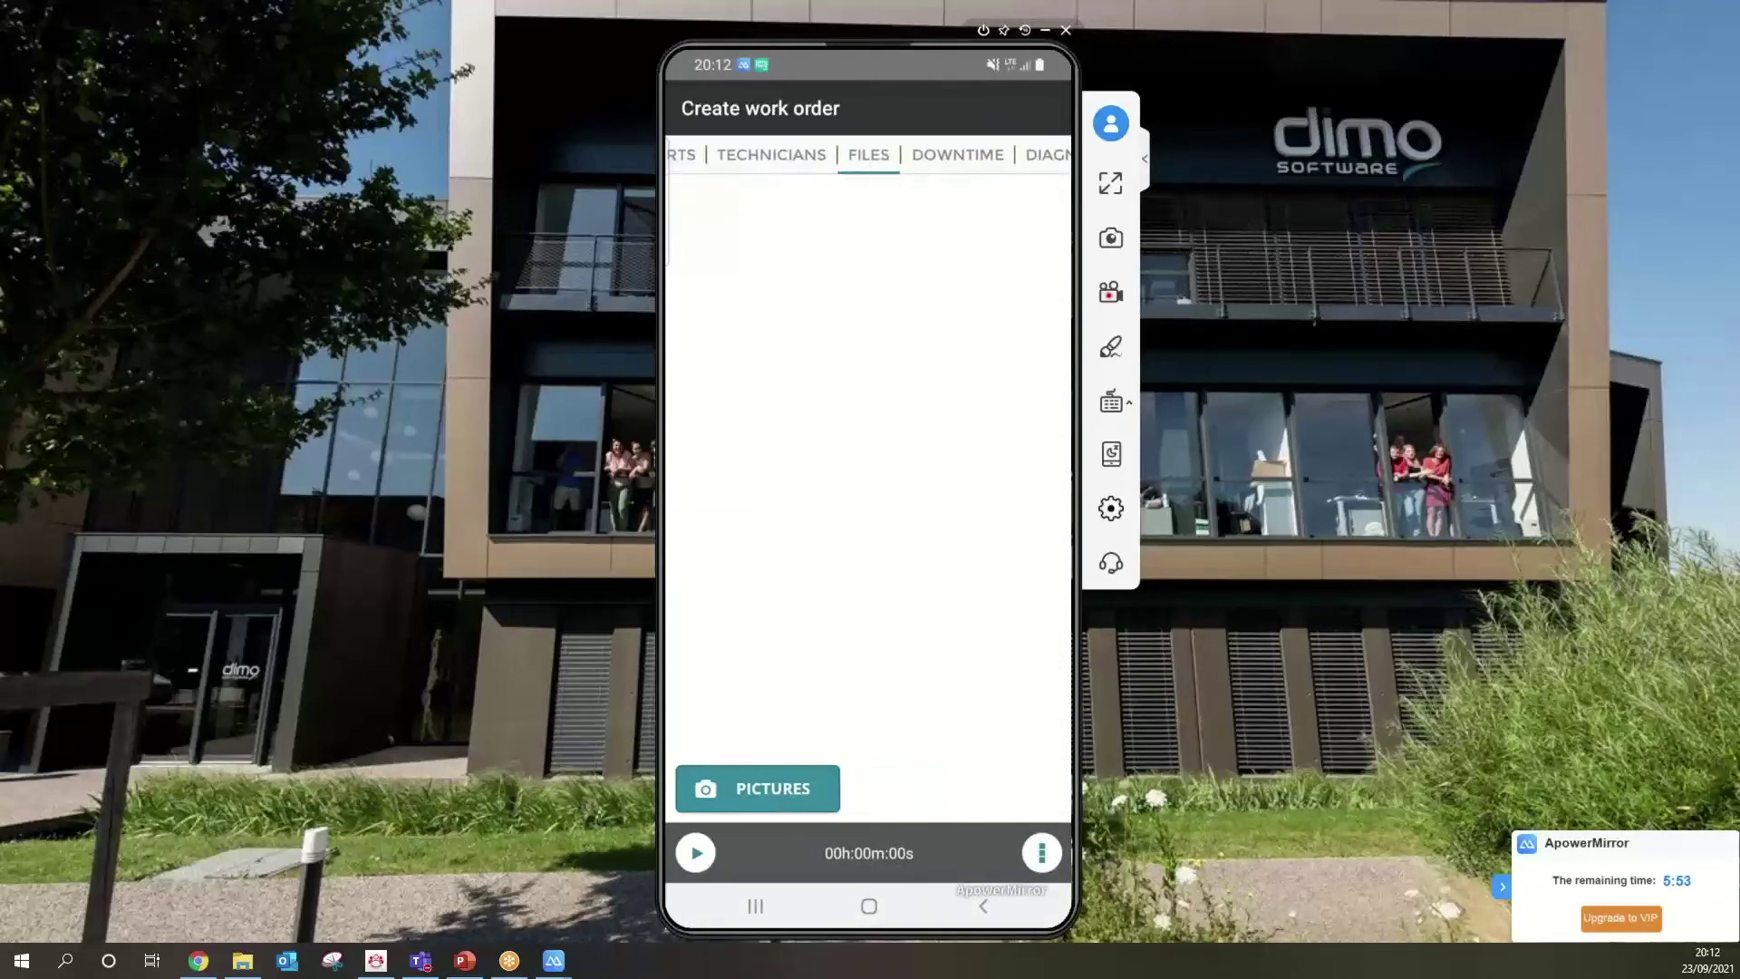
{"action": "left_click", "coordinate": [957, 154]}
{"action": "left_click", "coordinate": [983, 905]}
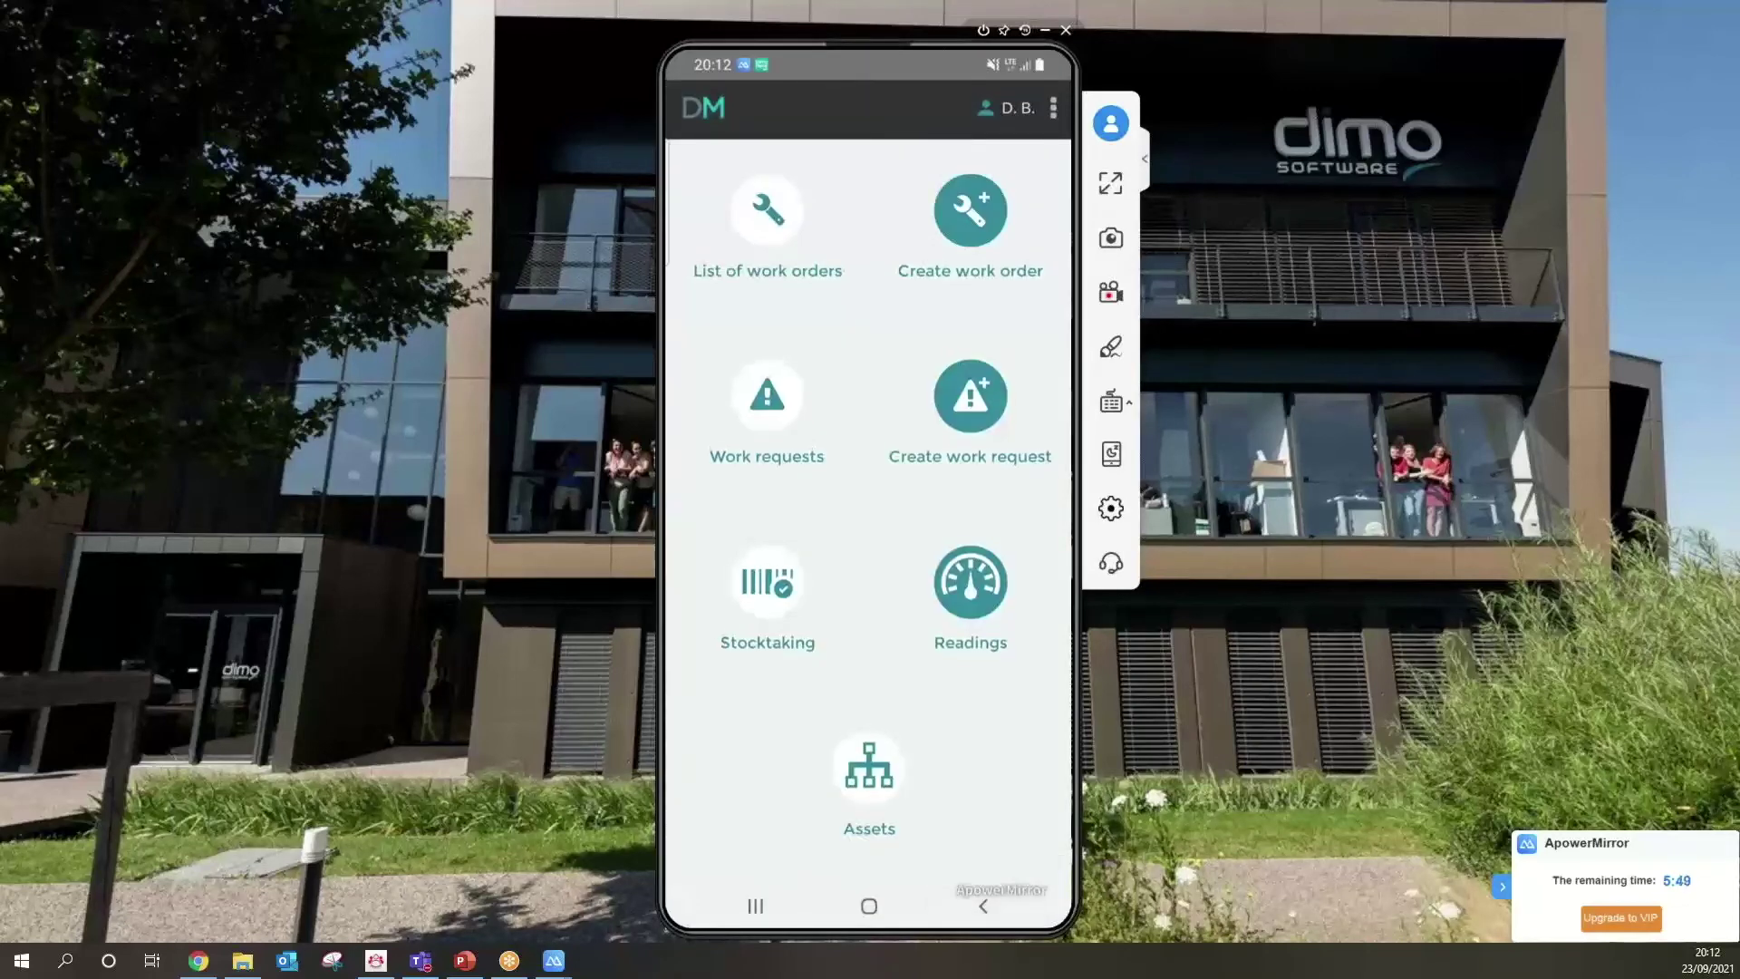
In the task list of the work order "the truck doesn't turn on", set brush and commutator inspection to OK and bearings inspection to Not feasible.
{"action": "left_click", "coordinate": [767, 210]}
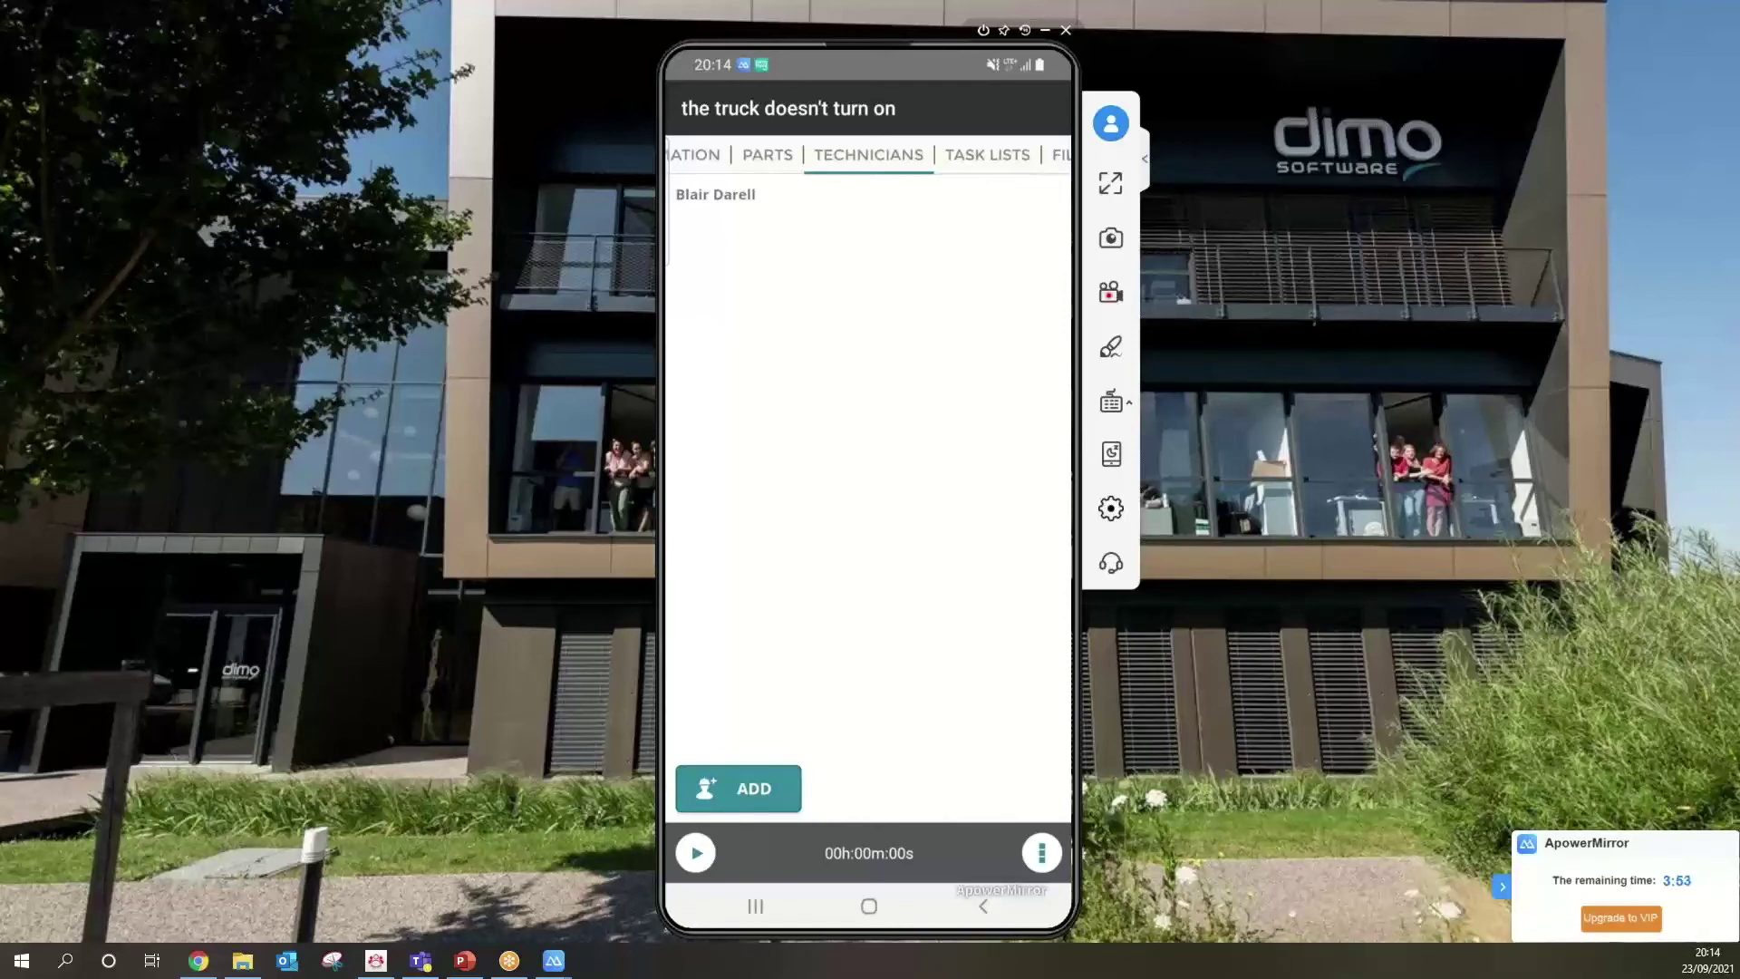
{"action": "left_click", "coordinate": [987, 154]}
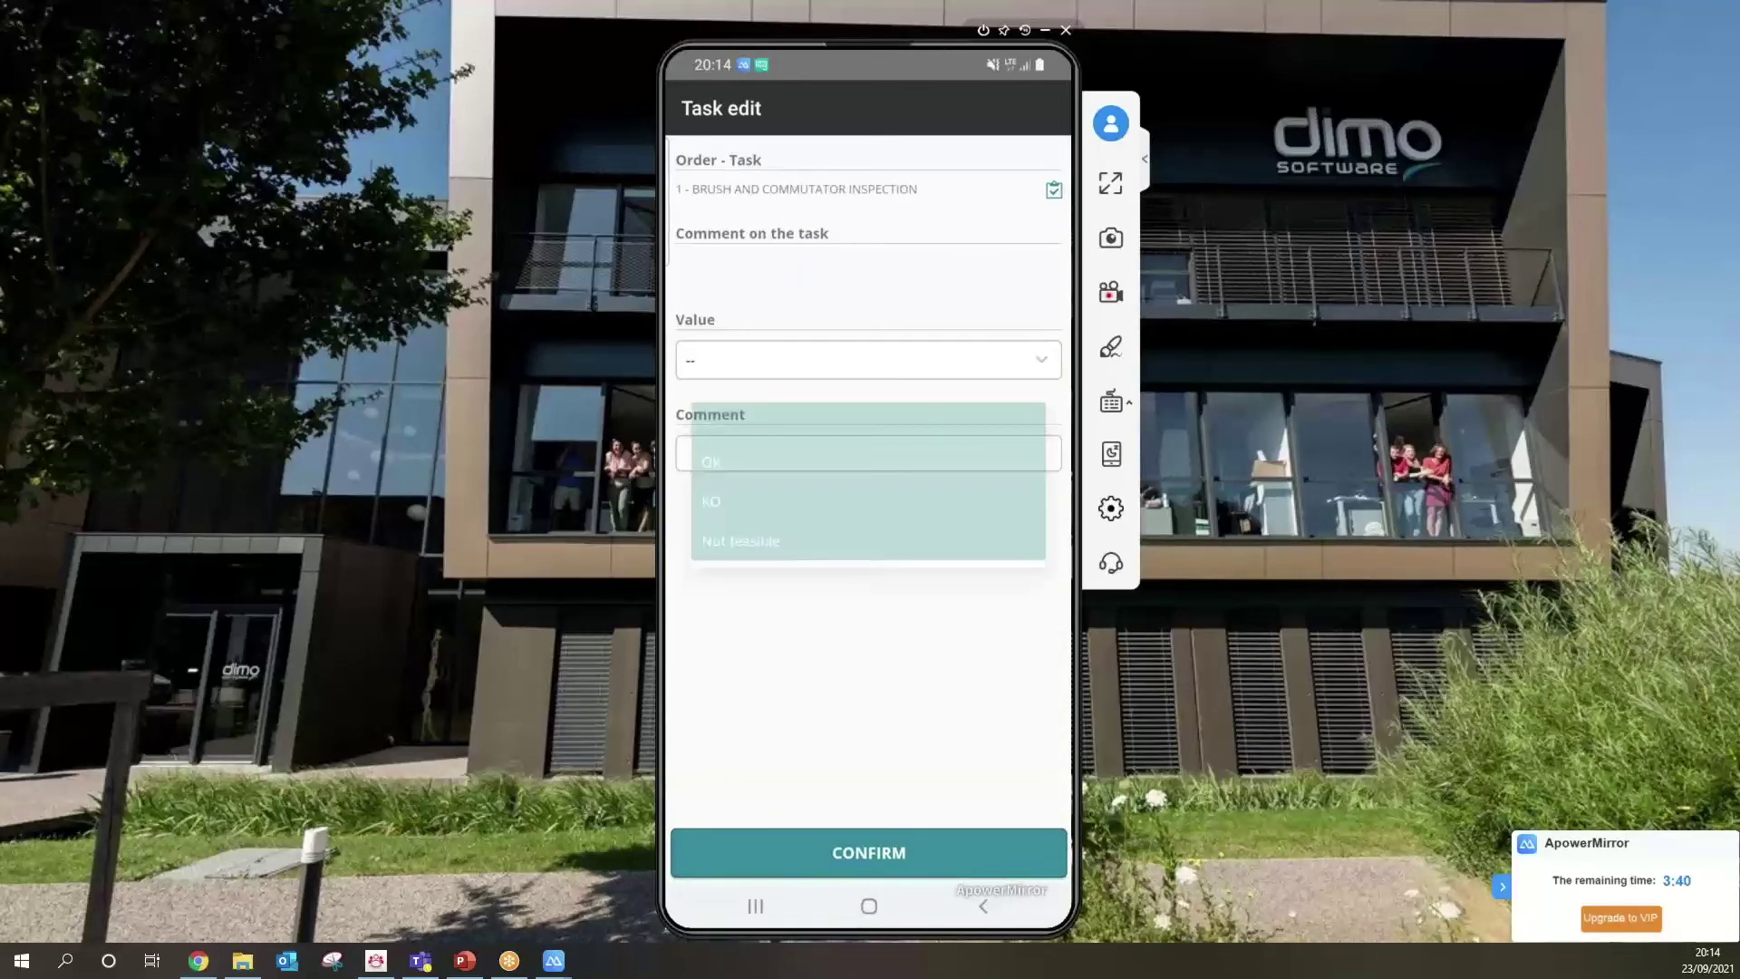
{"action": "left_click", "coordinate": [710, 461]}
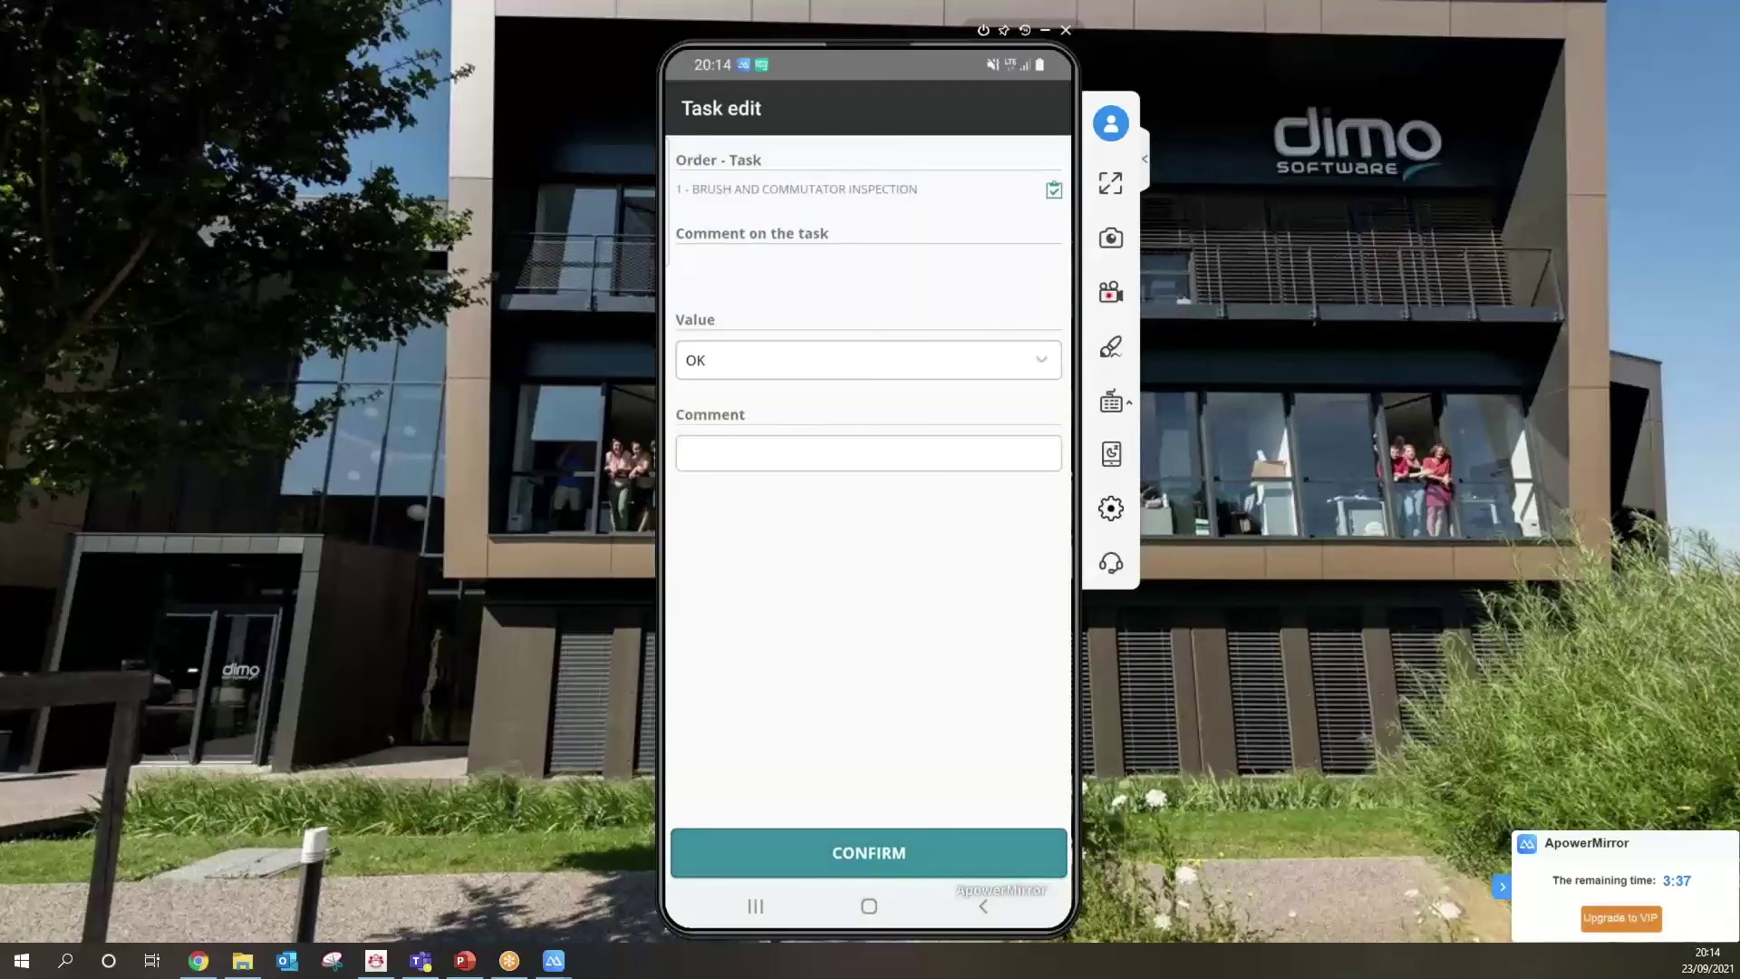
{"action": "left_click", "coordinate": [868, 853]}
{"action": "left_click", "coordinate": [776, 330]}
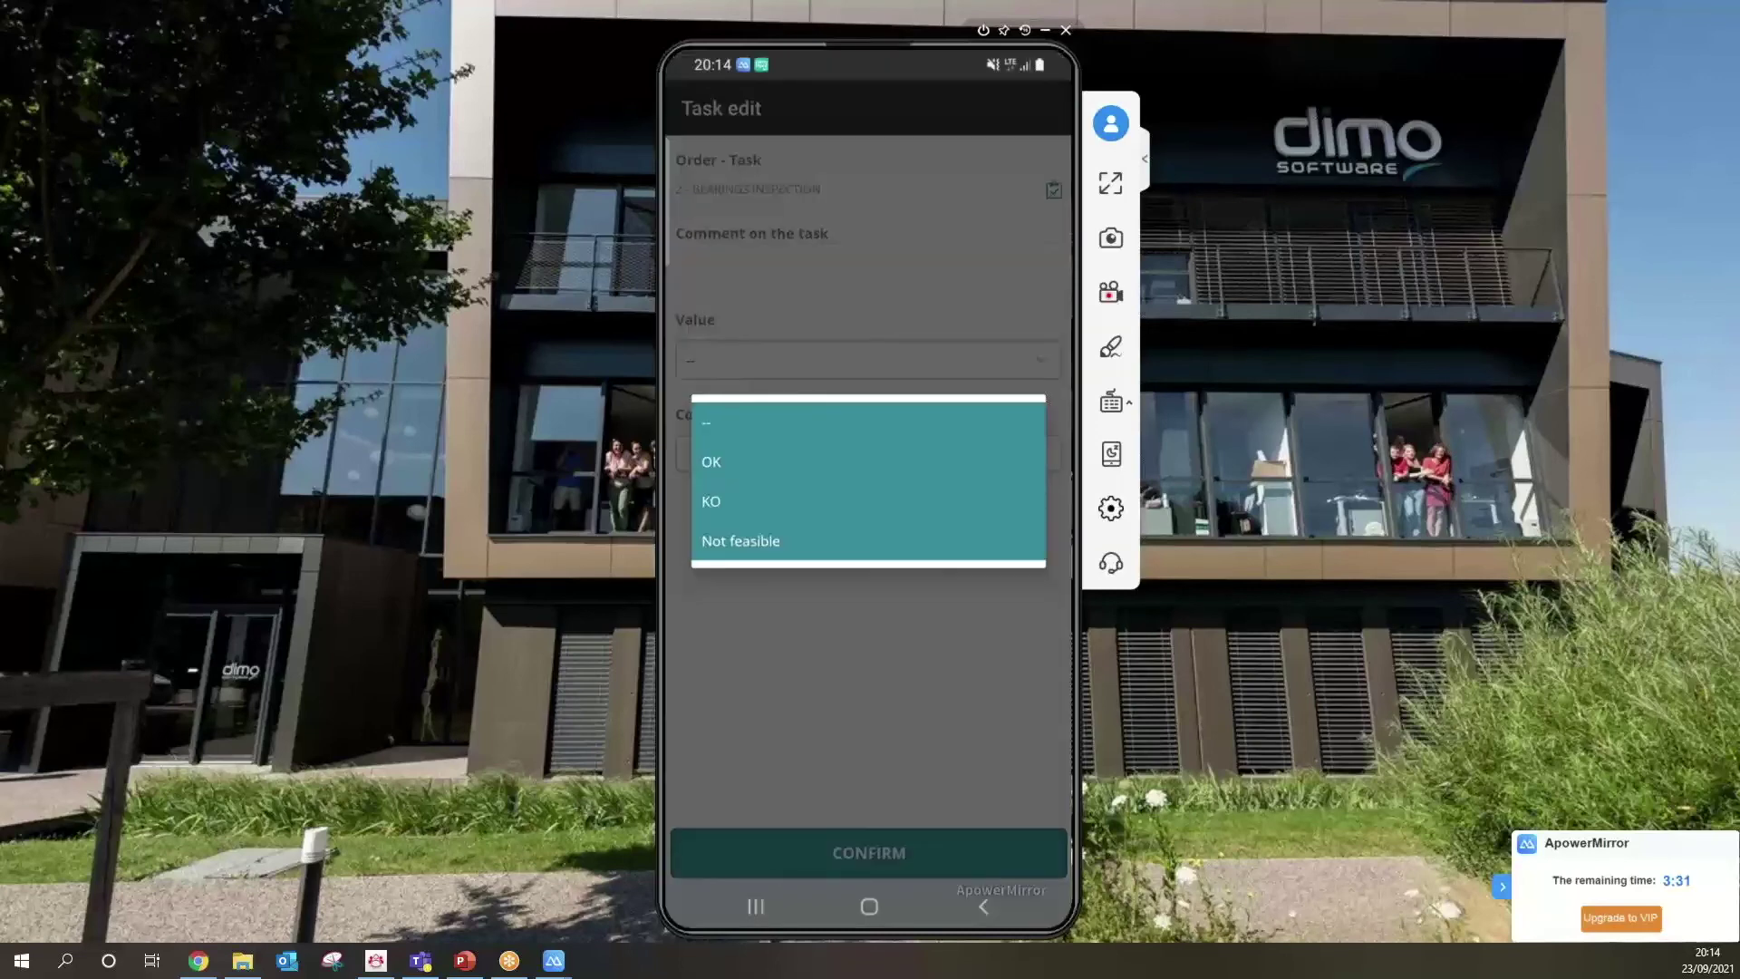
{"action": "left_click", "coordinate": [740, 541]}
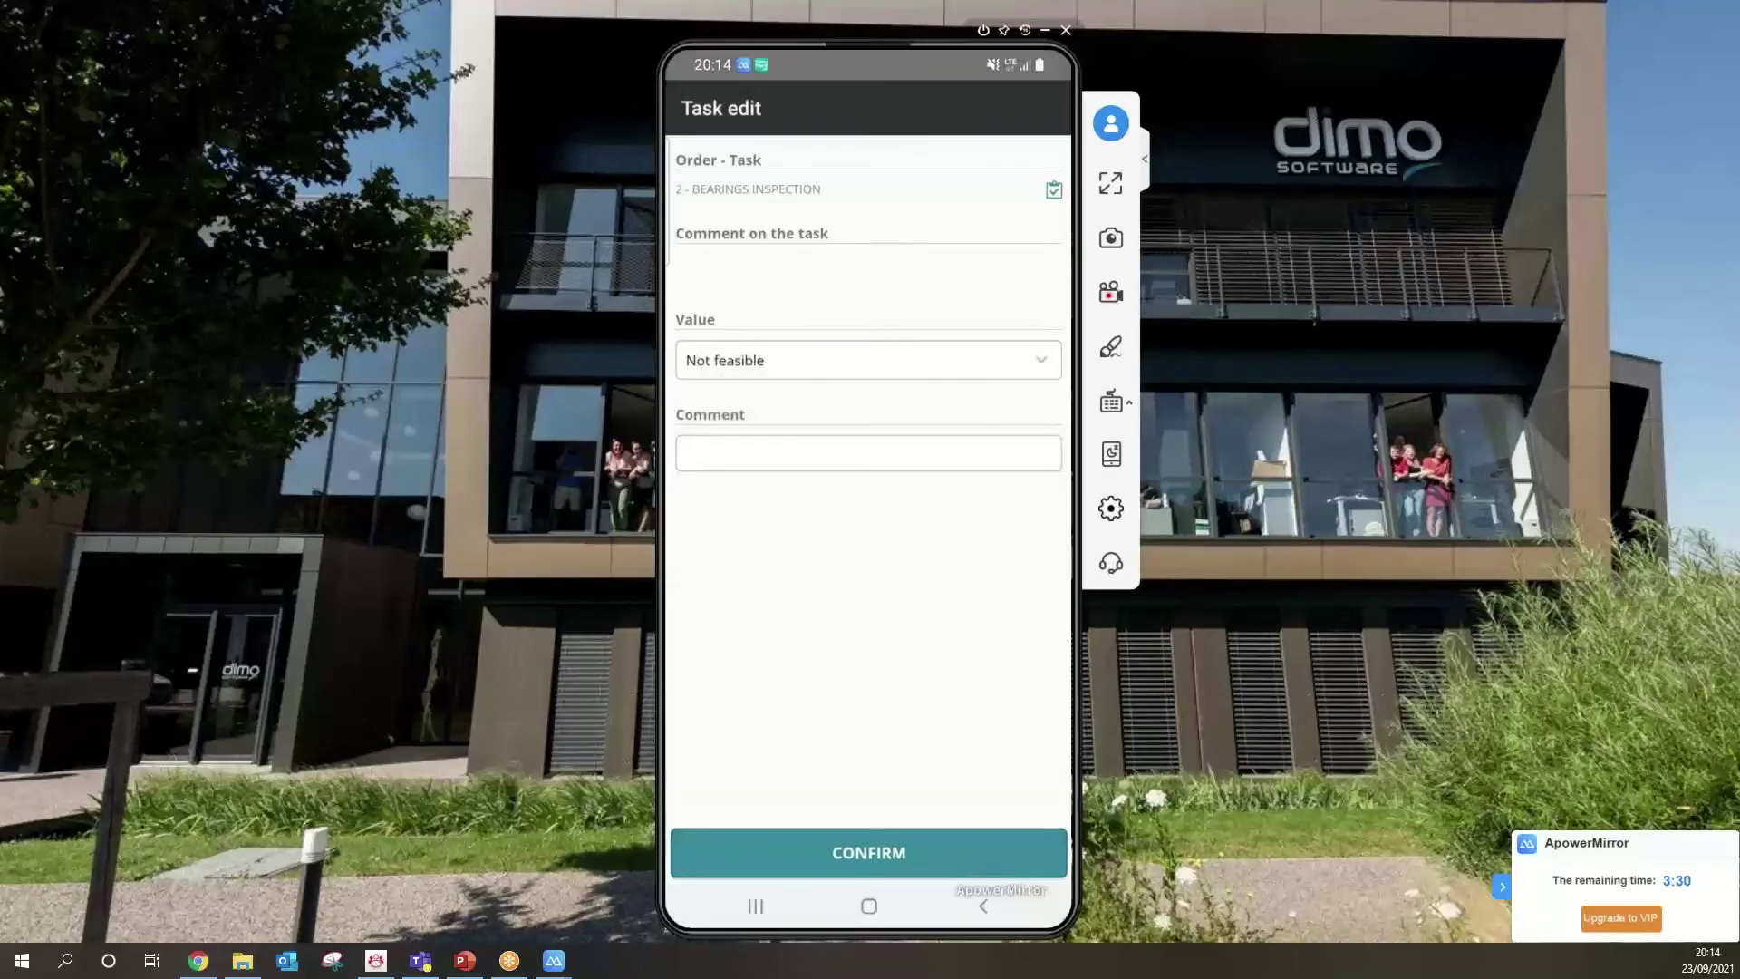
{"action": "left_click", "coordinate": [868, 852]}
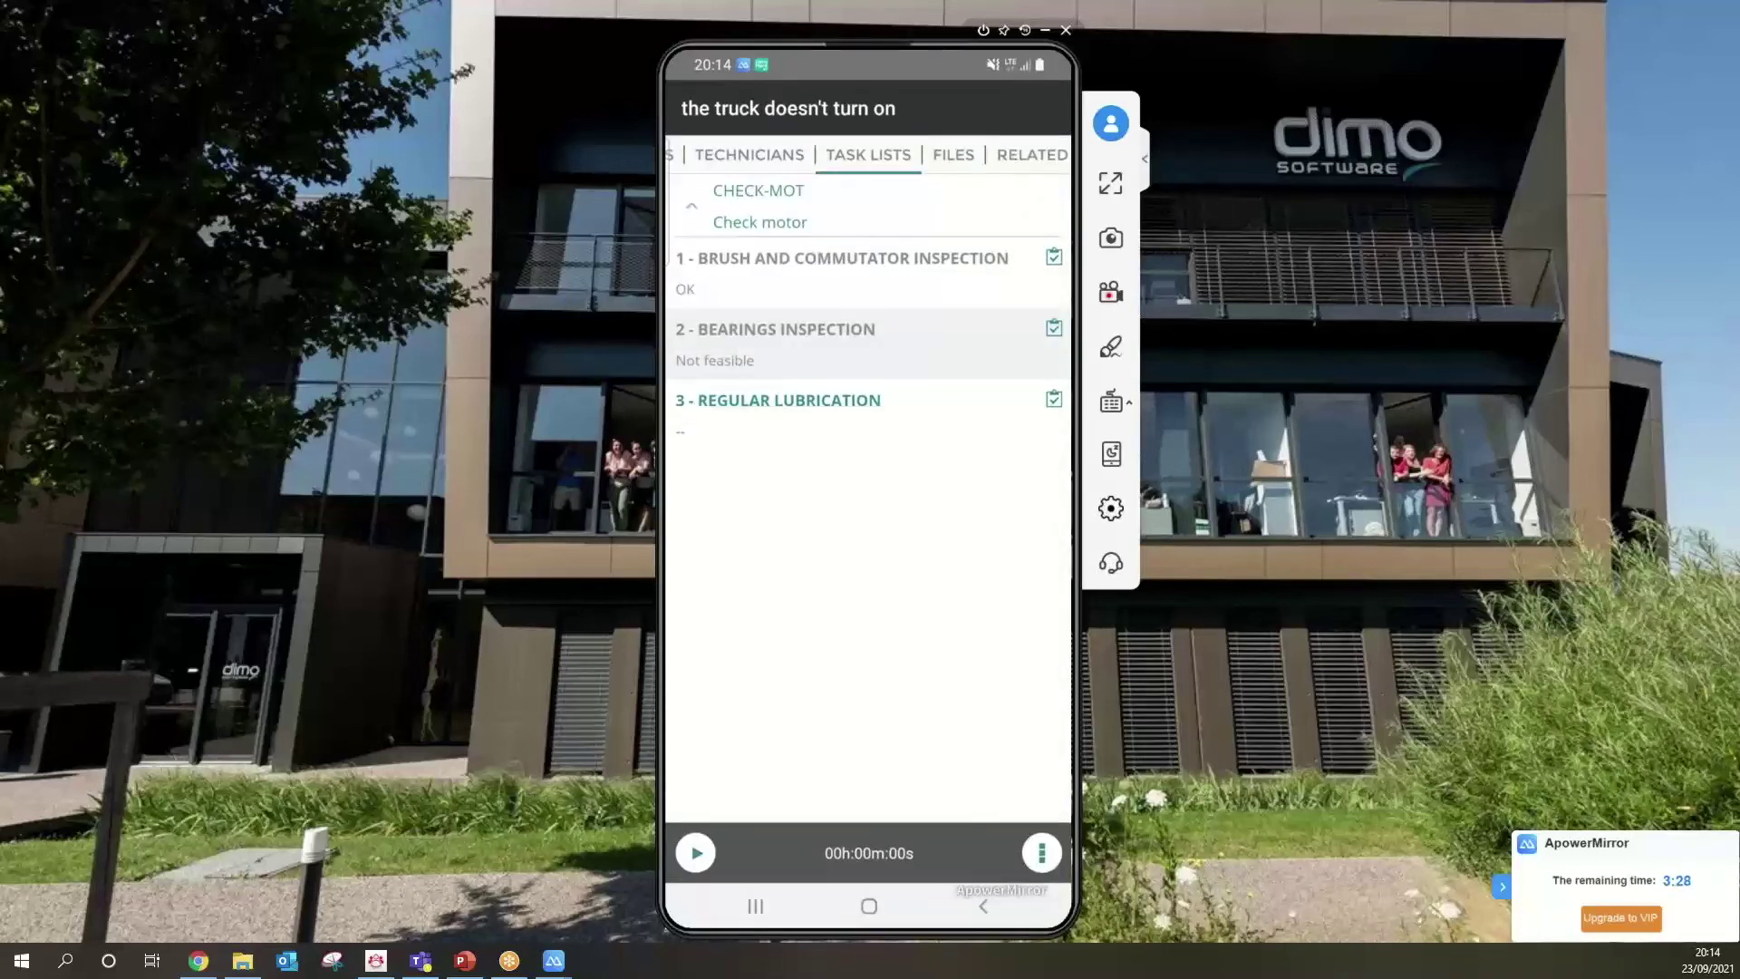
View the work order's files section and expand the related files of the asset NY-MIN-TR - Articulated diesel truck.
{"action": "left_click", "coordinate": [952, 154]}
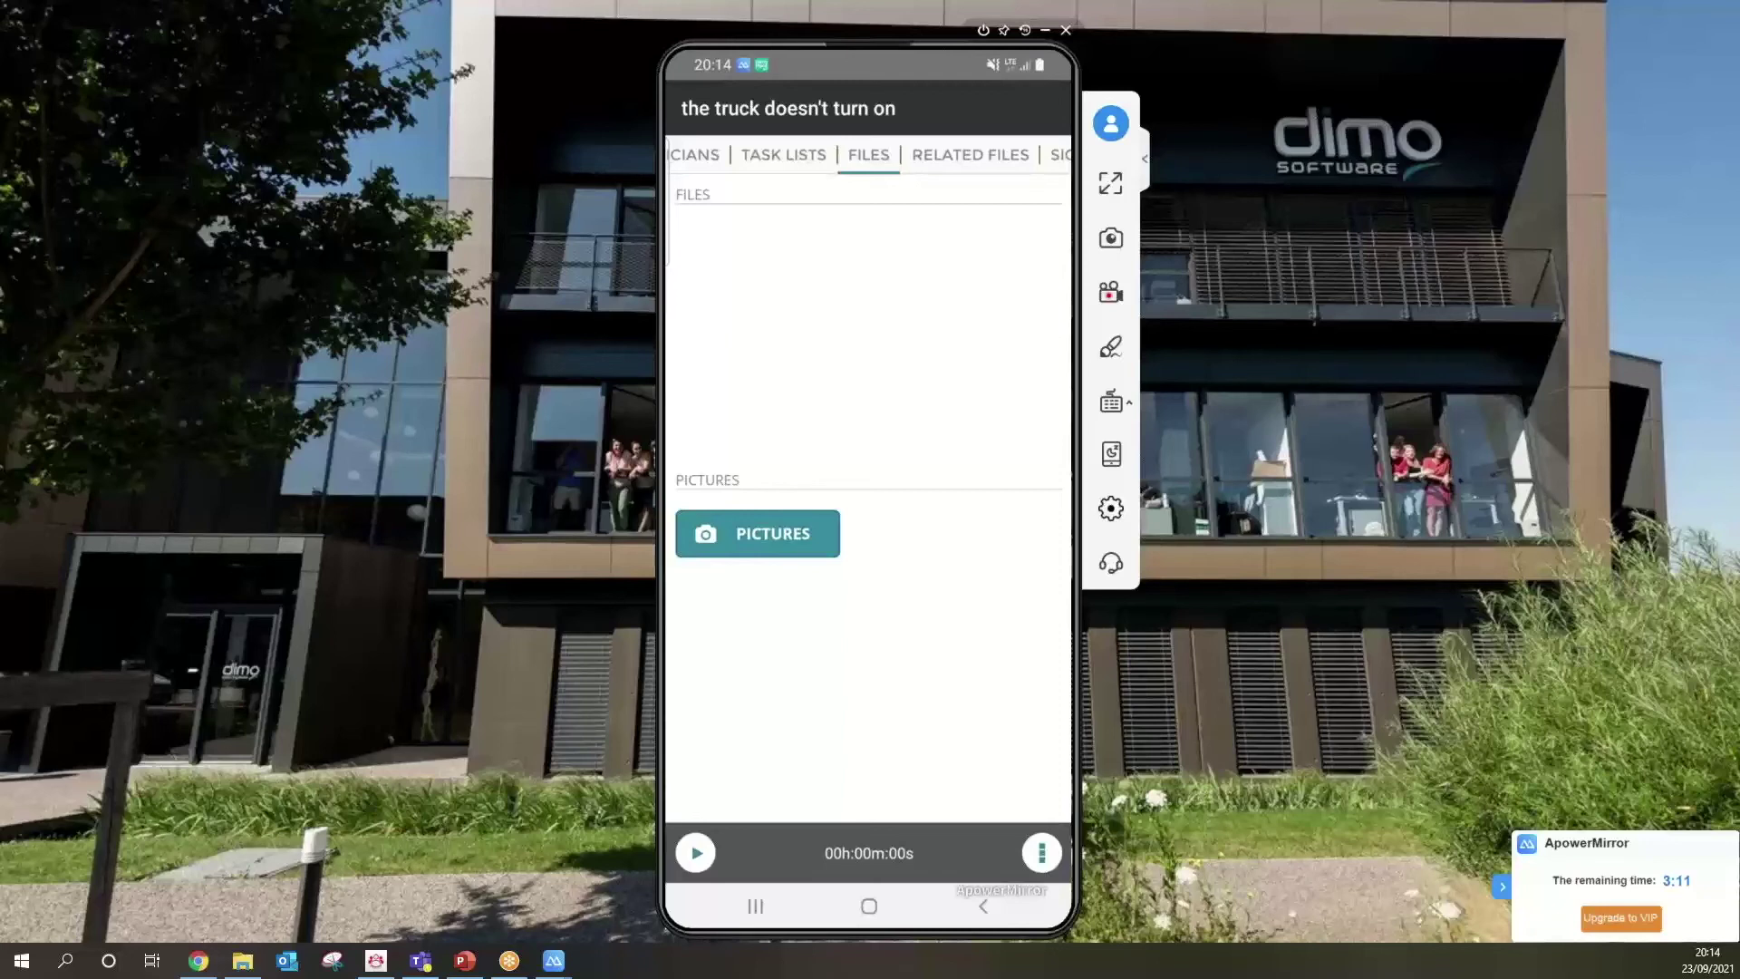
{"action": "left_click", "coordinate": [970, 154]}
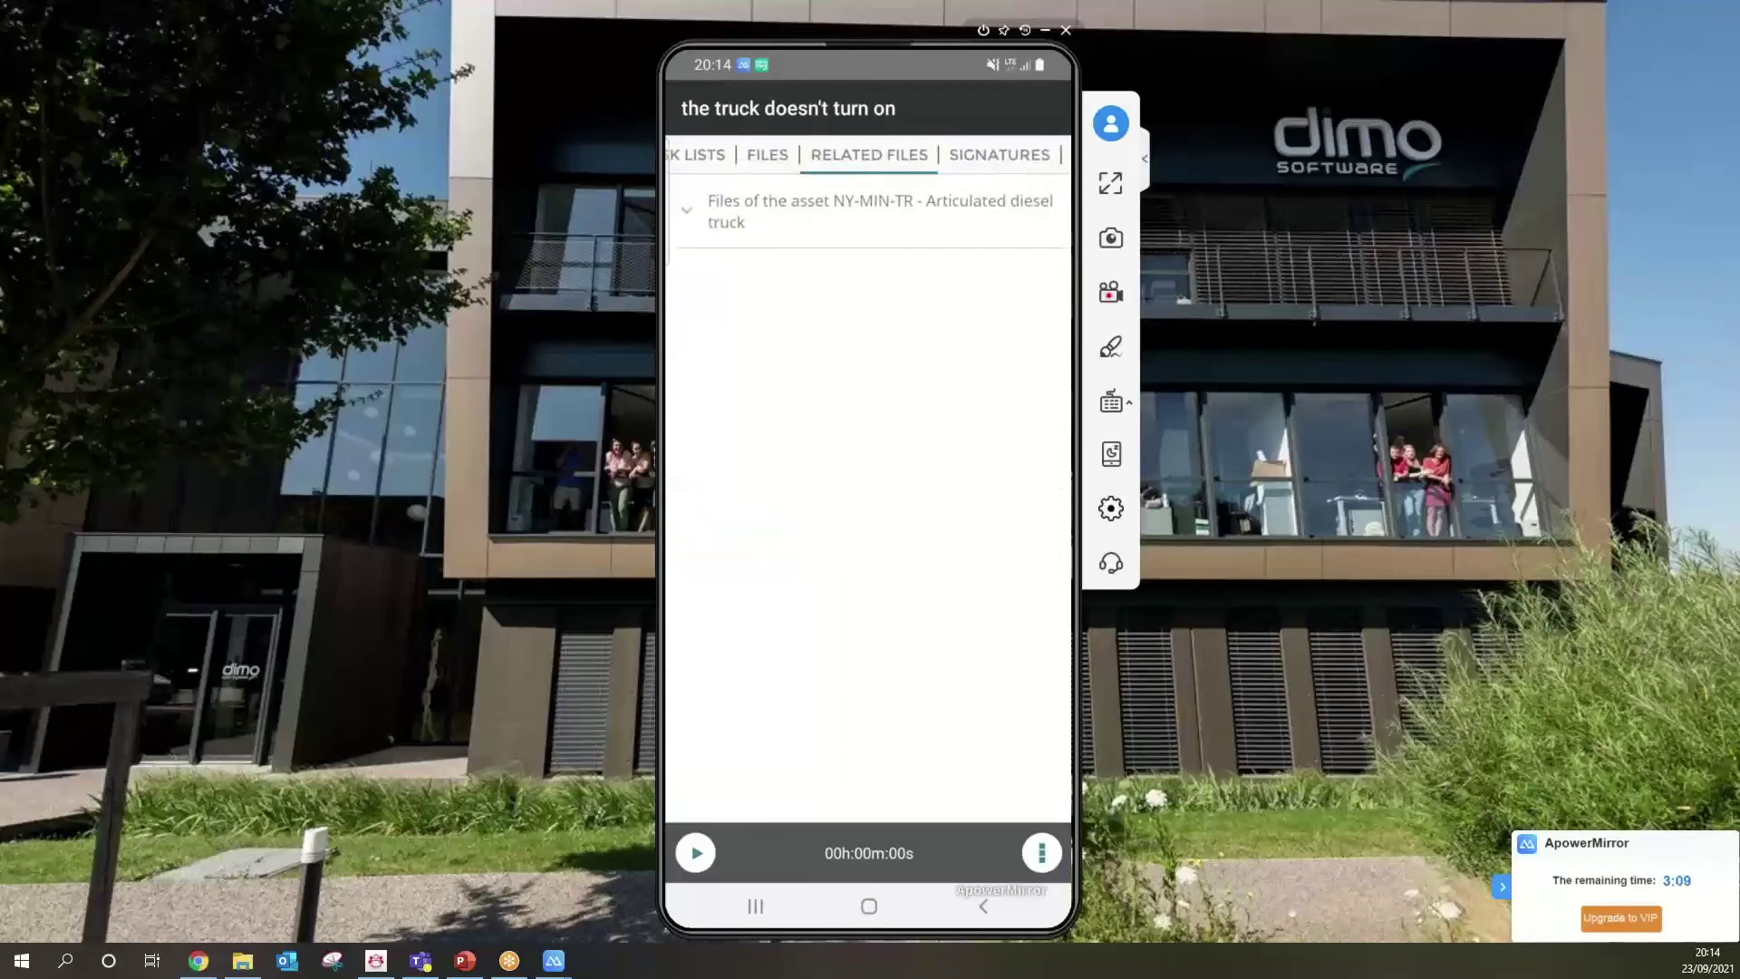
{"action": "left_click", "coordinate": [868, 210]}
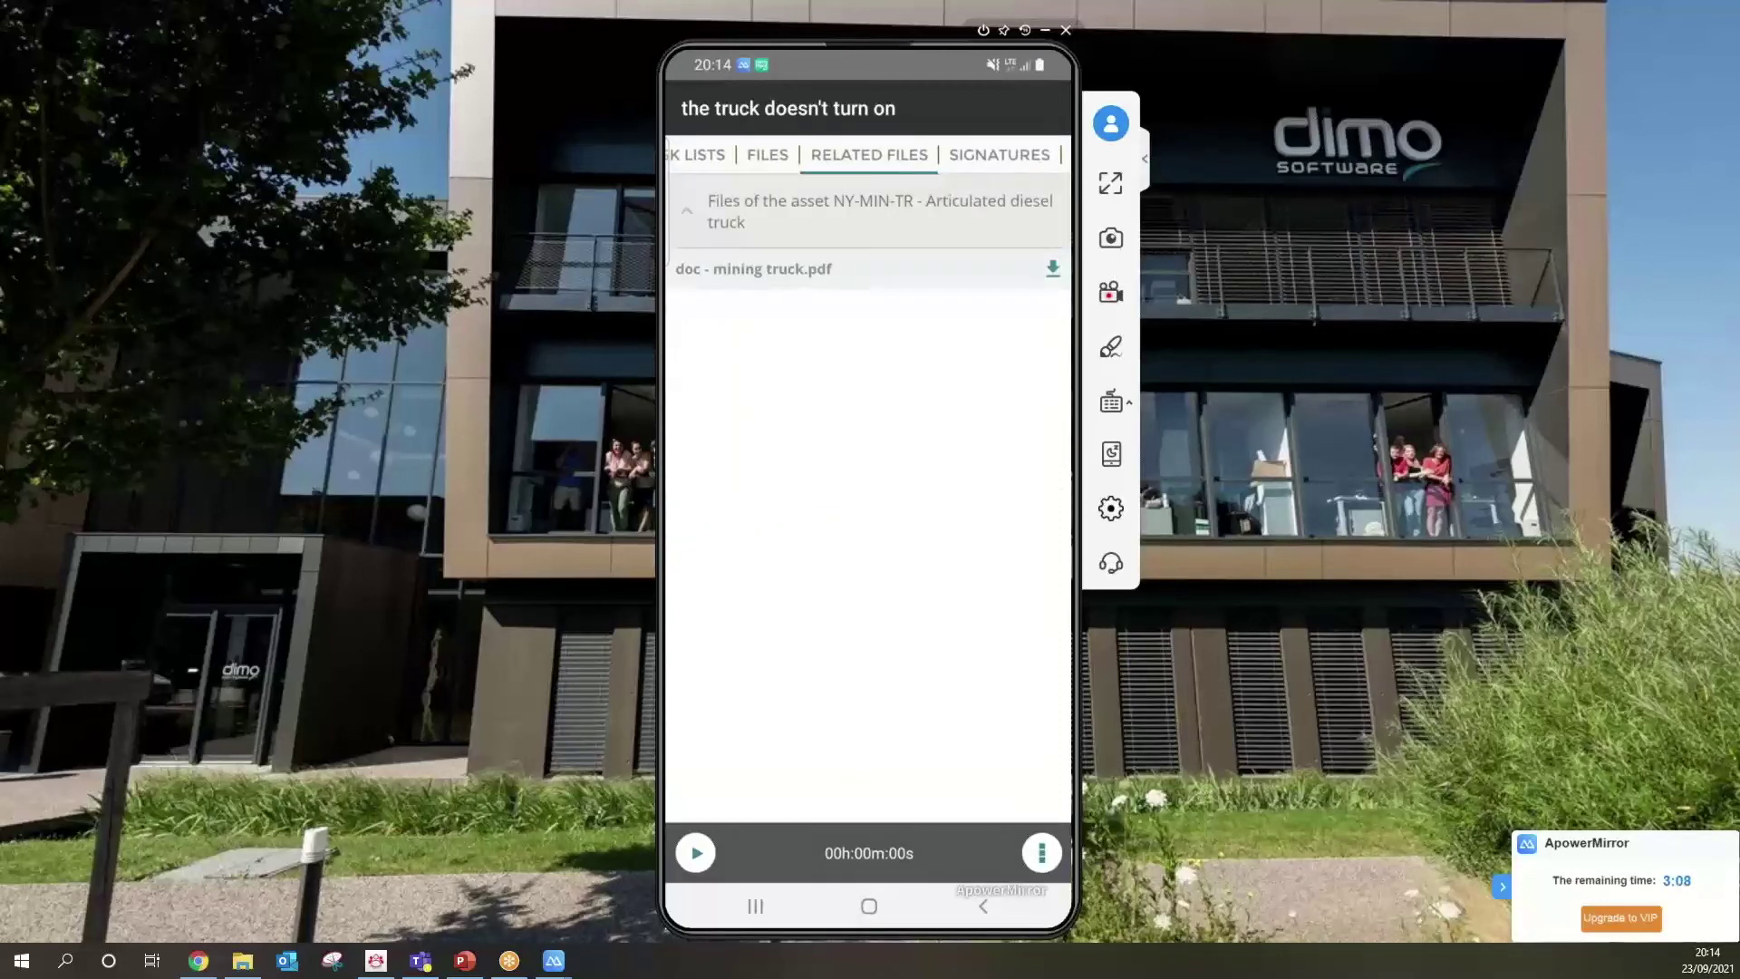
Add a handwritten signature to the work order "the truck doesn't turn on".
{"action": "left_click", "coordinate": [998, 154]}
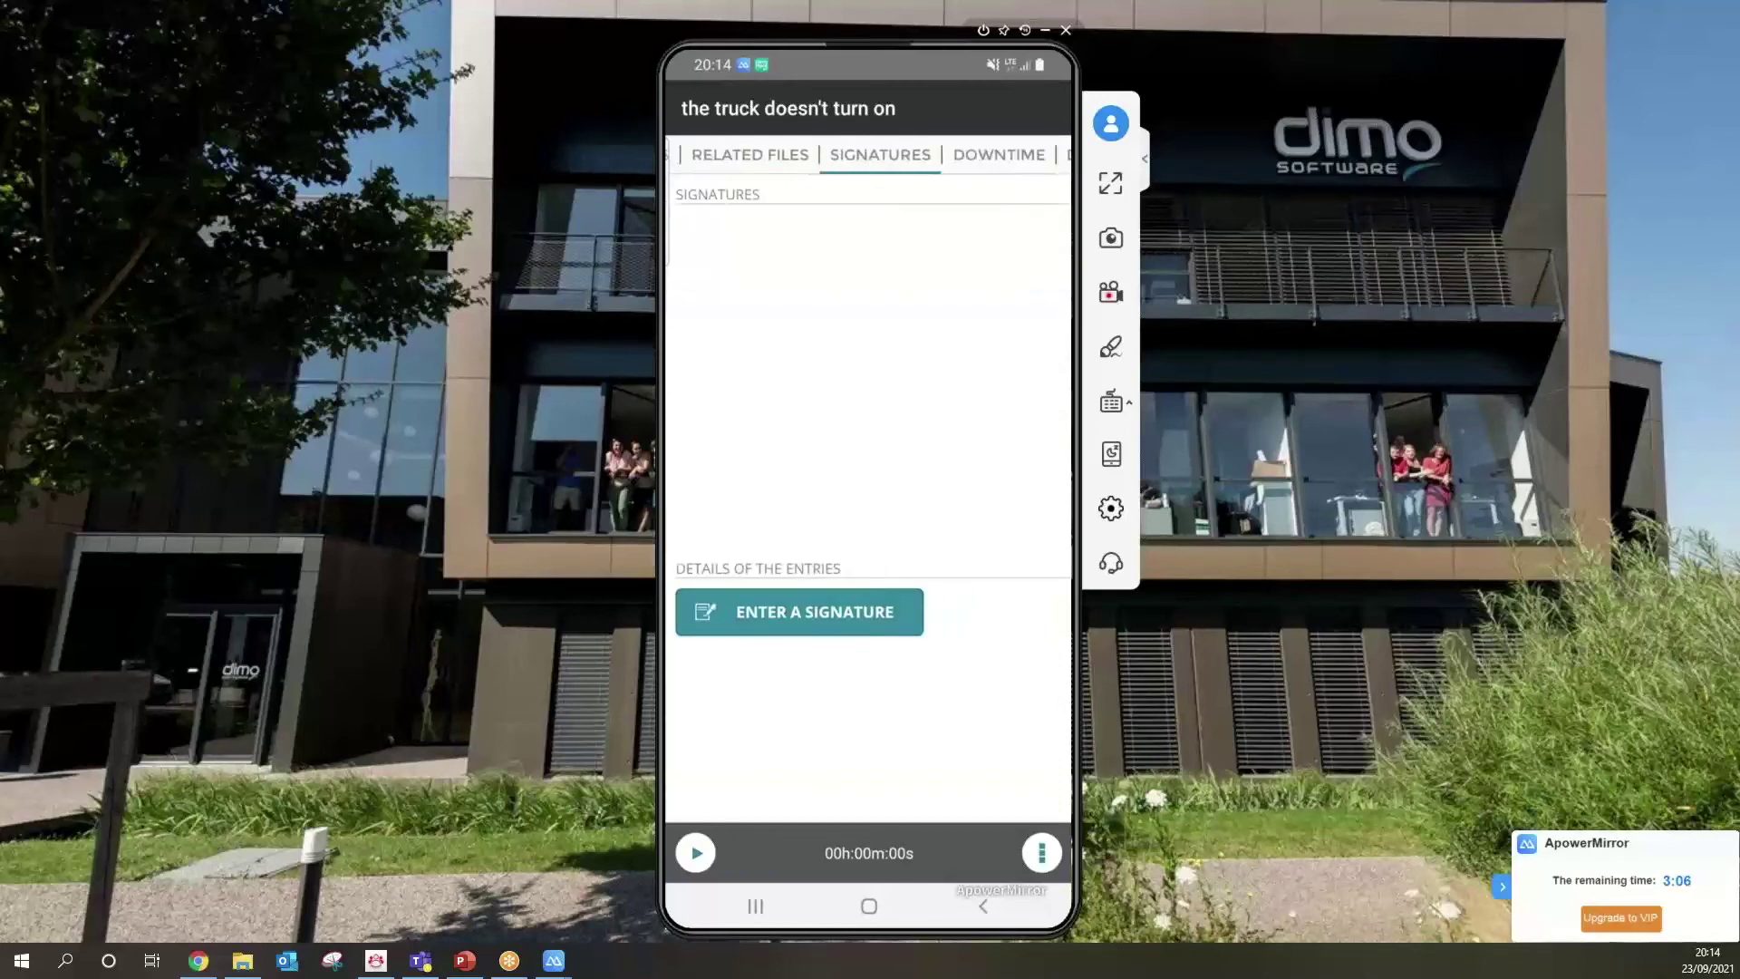
{"action": "left_click", "coordinate": [799, 612]}
{"action": "mouse_move", "coordinate": [924, 360]}
{"action": "left_mouse_down"}
{"action": "mouse_move", "coordinate": [897, 344]}
{"action": "mouse_move", "coordinate": [1069, 328]}
{"action": "left_mouse_up"}
{"action": "left_click", "coordinate": [868, 859]}
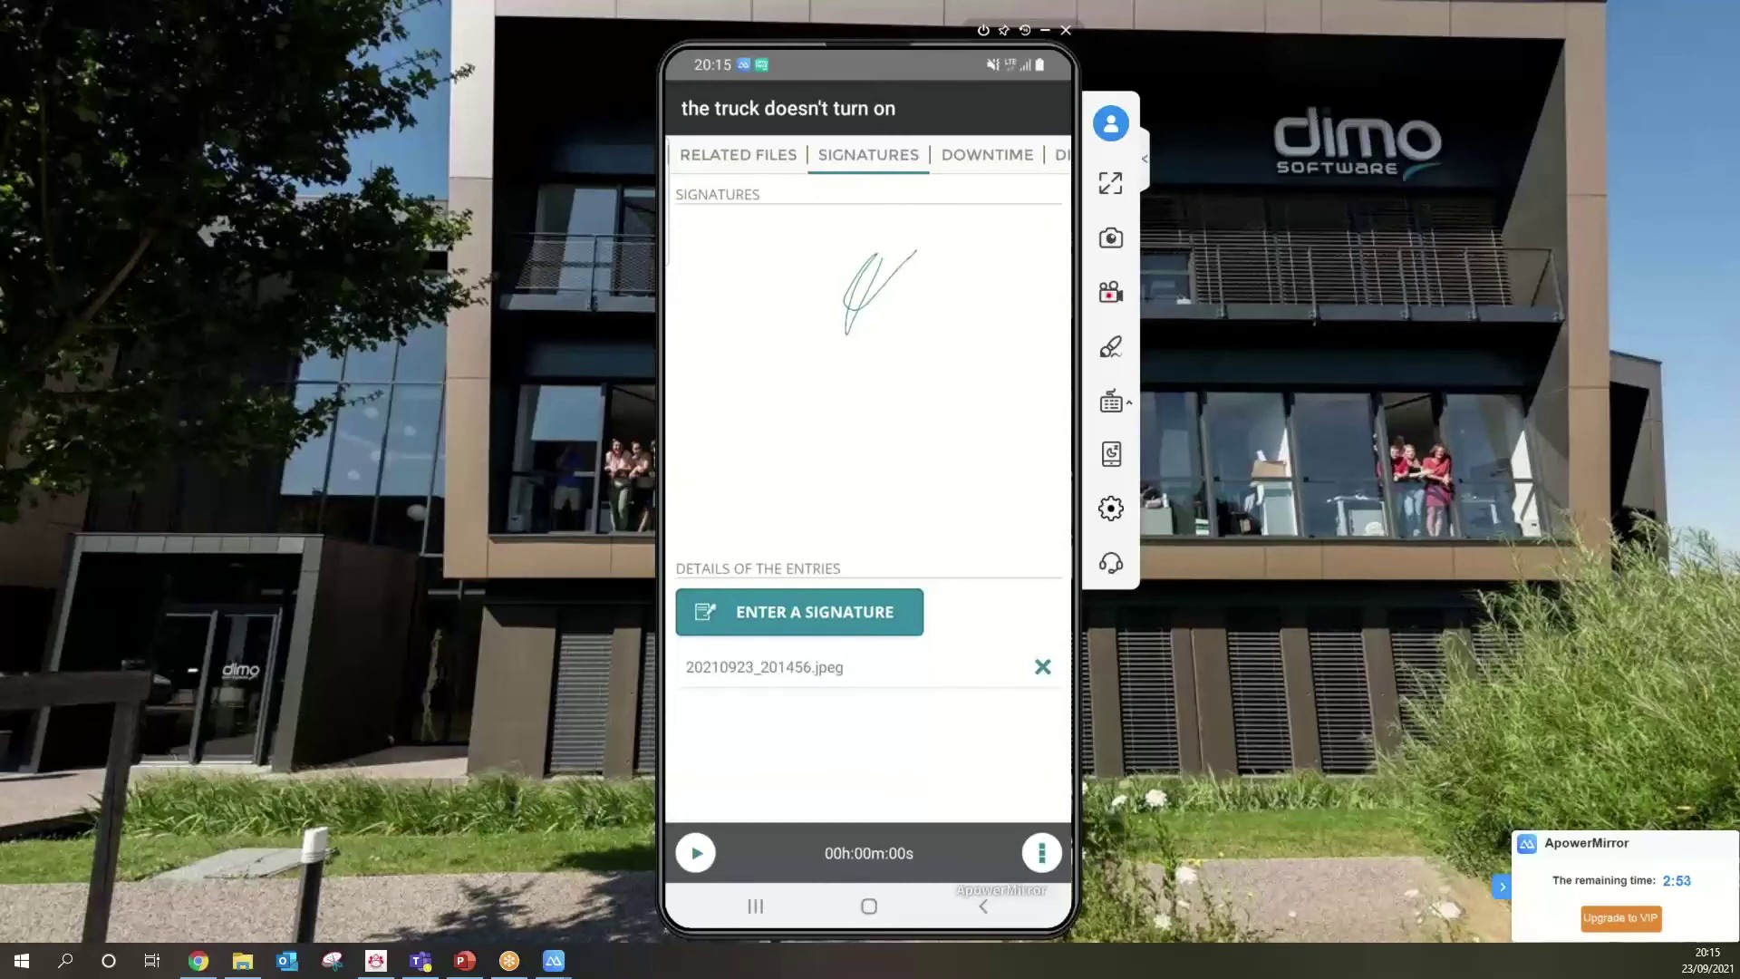
Fill in the work order's diagnosis with effect Noise, cause Breakage and remedy Replace.
{"action": "left_click", "coordinate": [986, 154]}
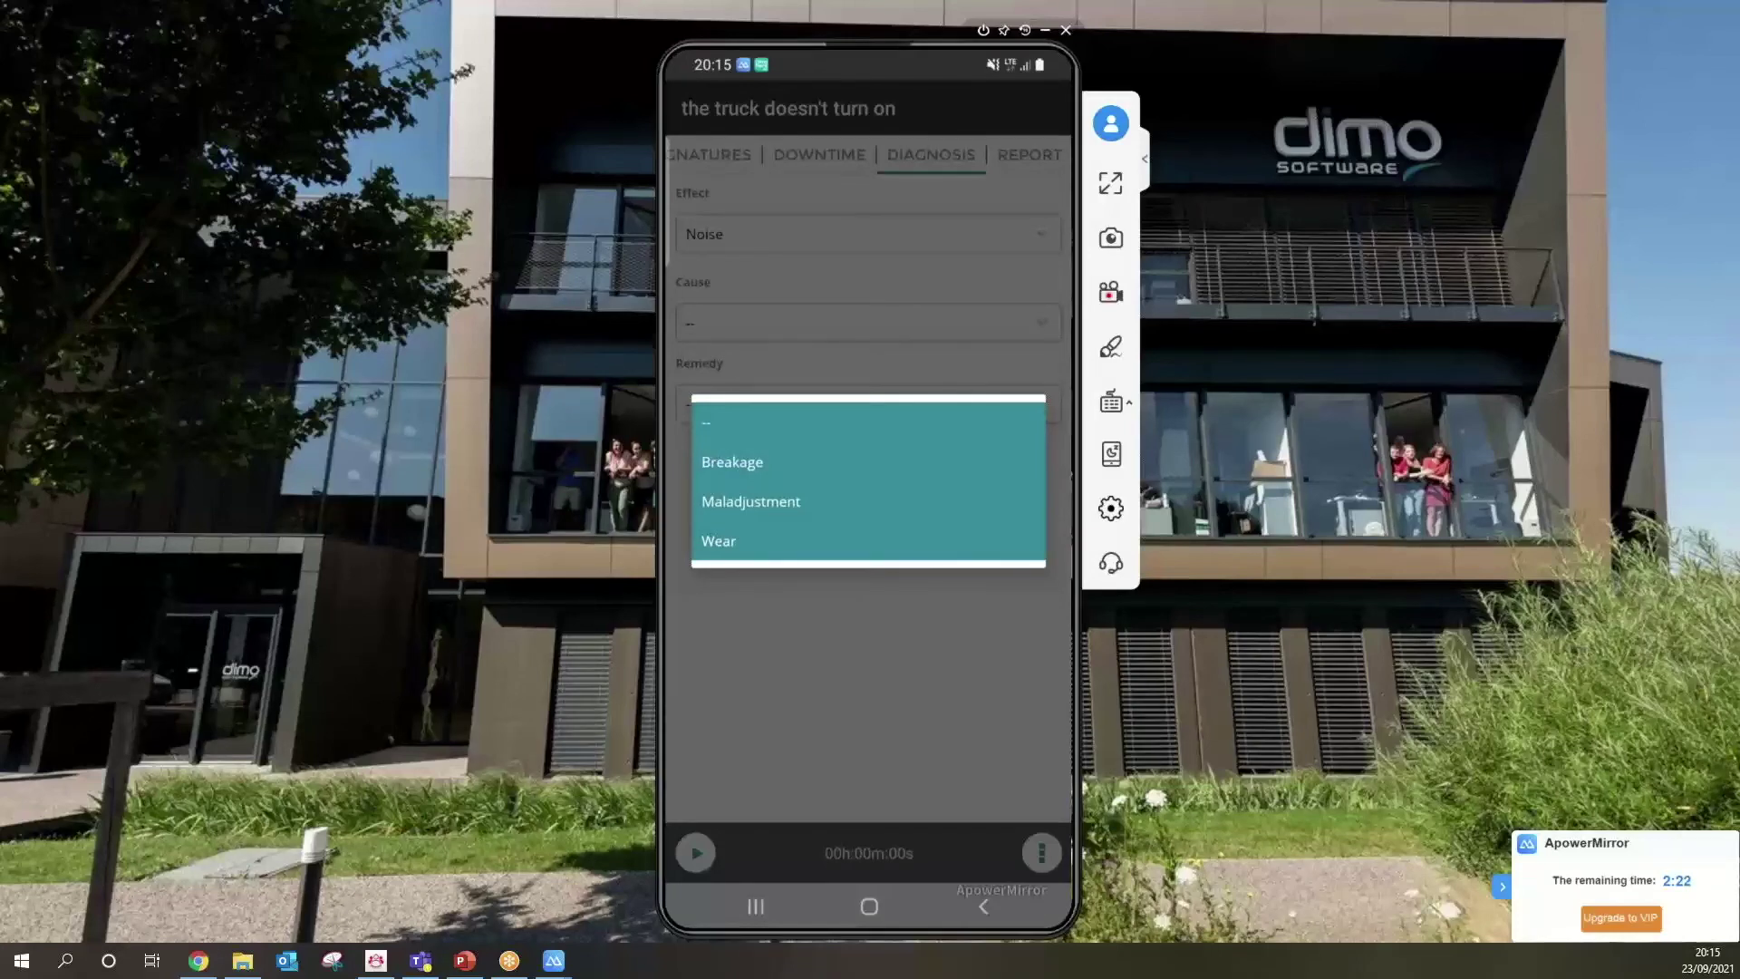
{"action": "left_click", "coordinate": [732, 461]}
{"action": "left_click", "coordinate": [868, 404]}
{"action": "left_click", "coordinate": [727, 540]}
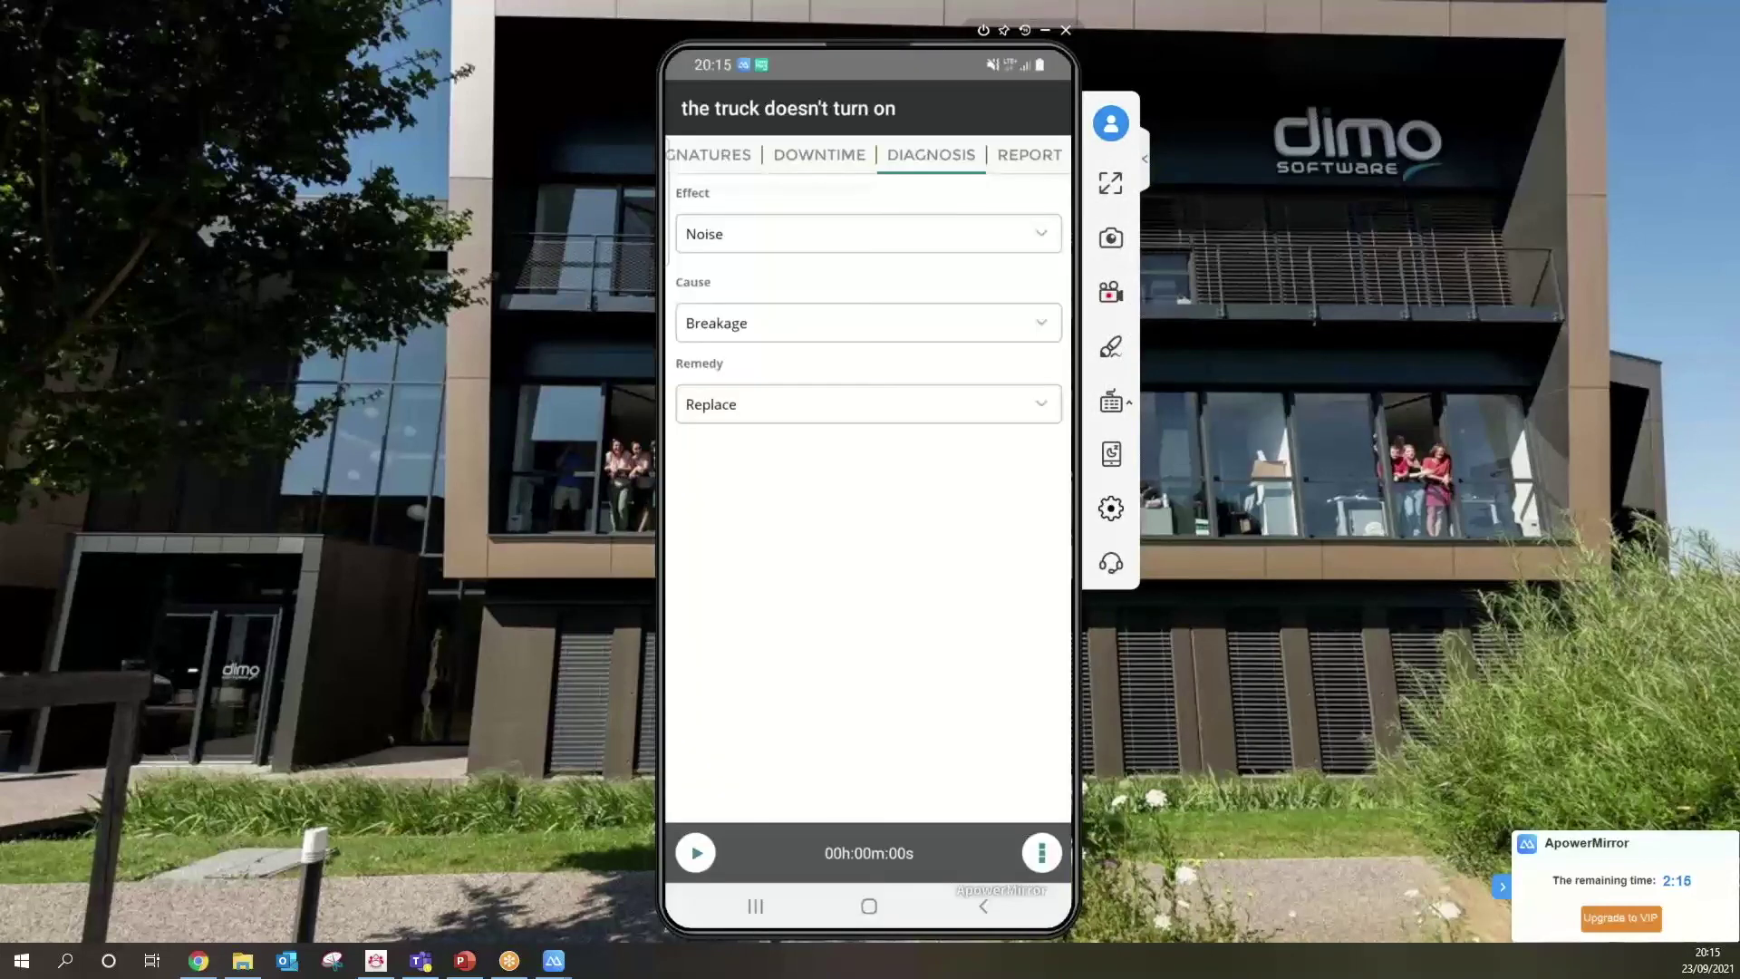
Switch the phone keyboard to English (US) and enter the comment "it's done" in the work order report.
{"action": "left_click", "coordinate": [1028, 154]}
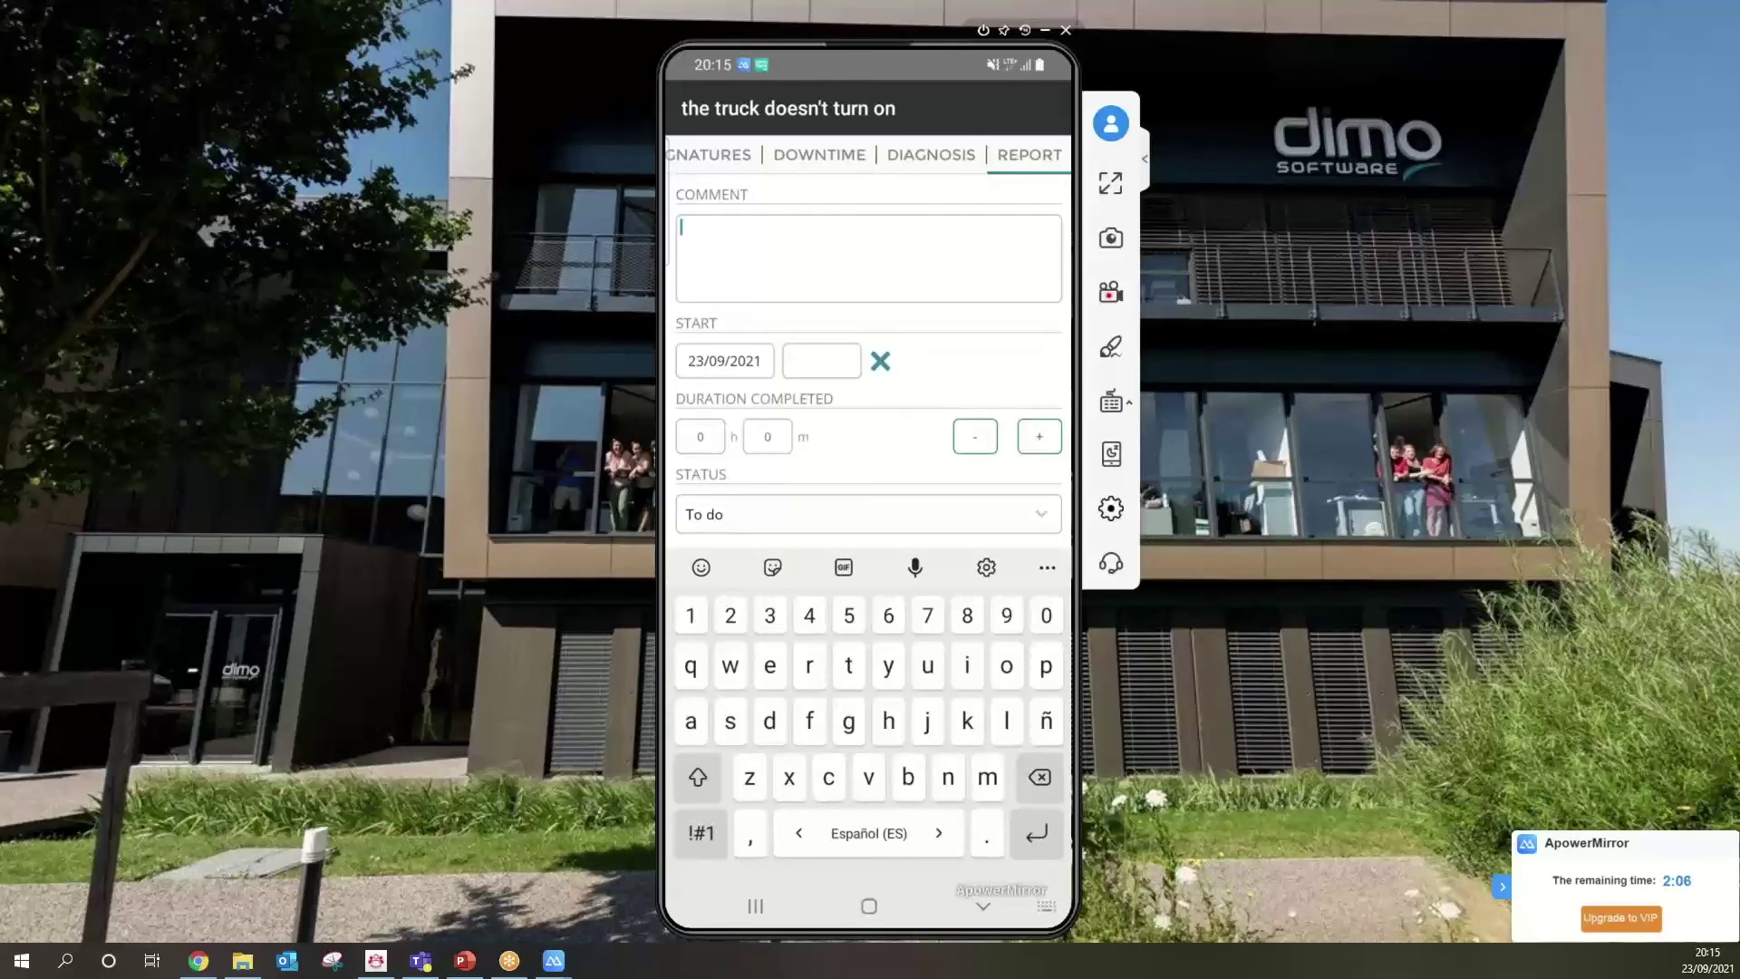
{"action": "key", "text": "ctrl+space"}
{"action": "key", "text": "ctrl+space"}
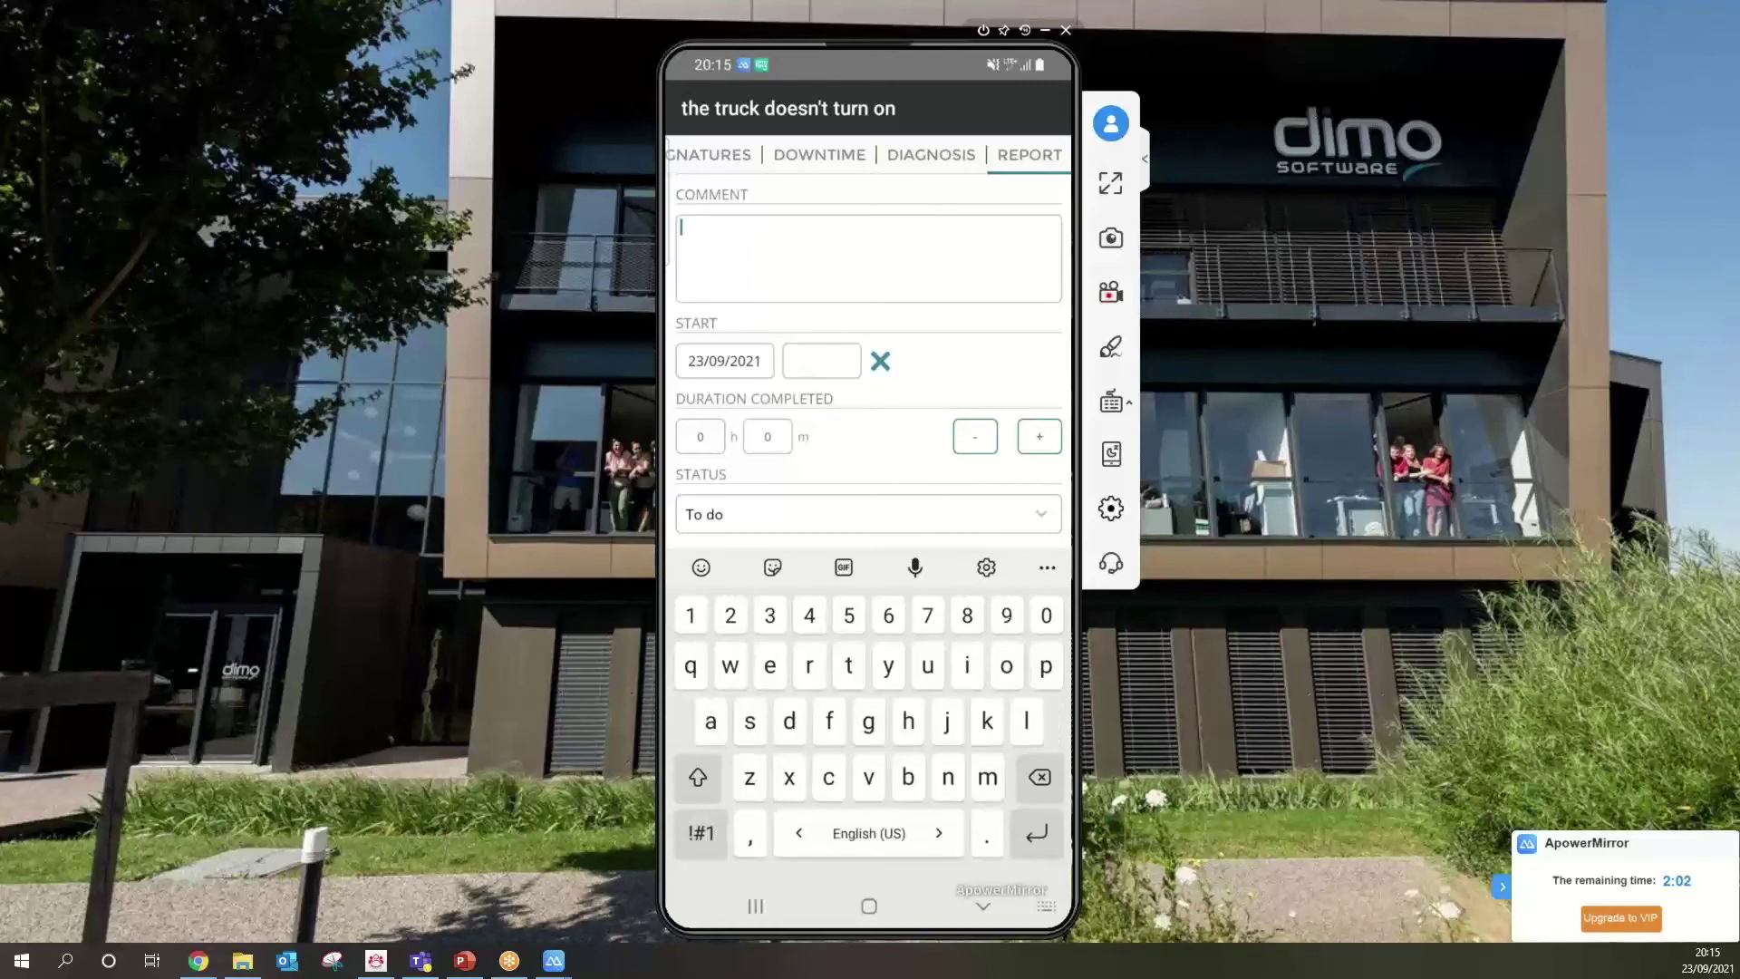
{"action": "type", "text": "I"}
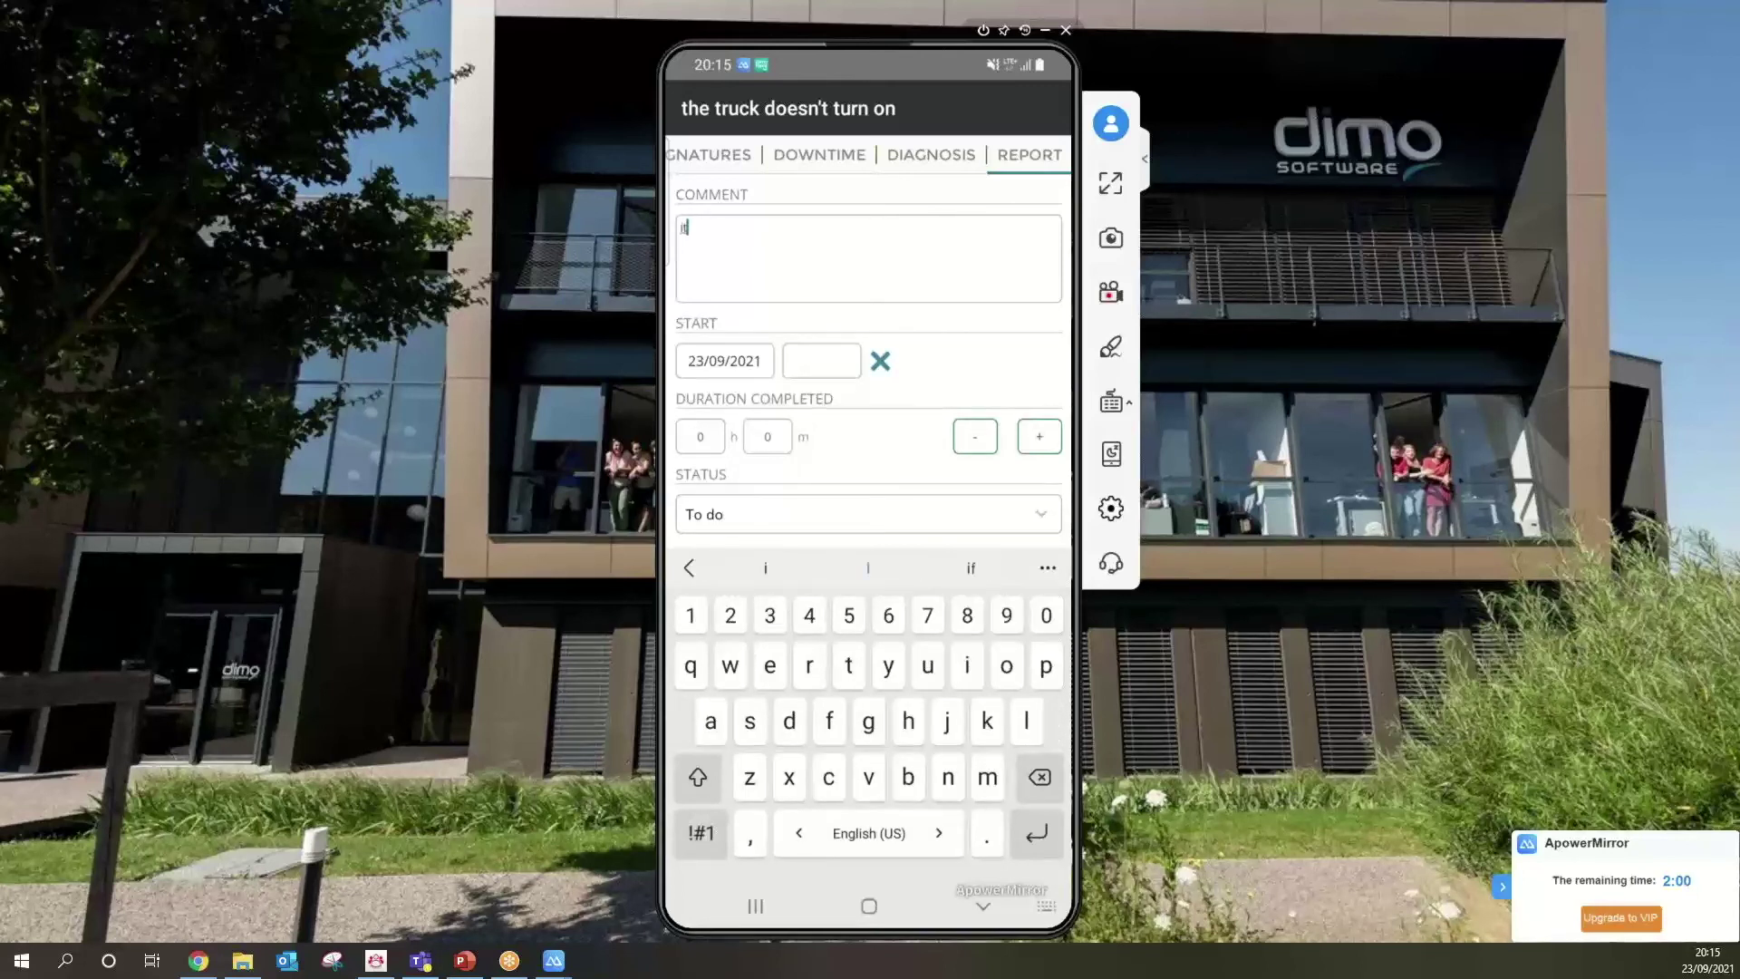
{"action": "type", "text": "t's done"}
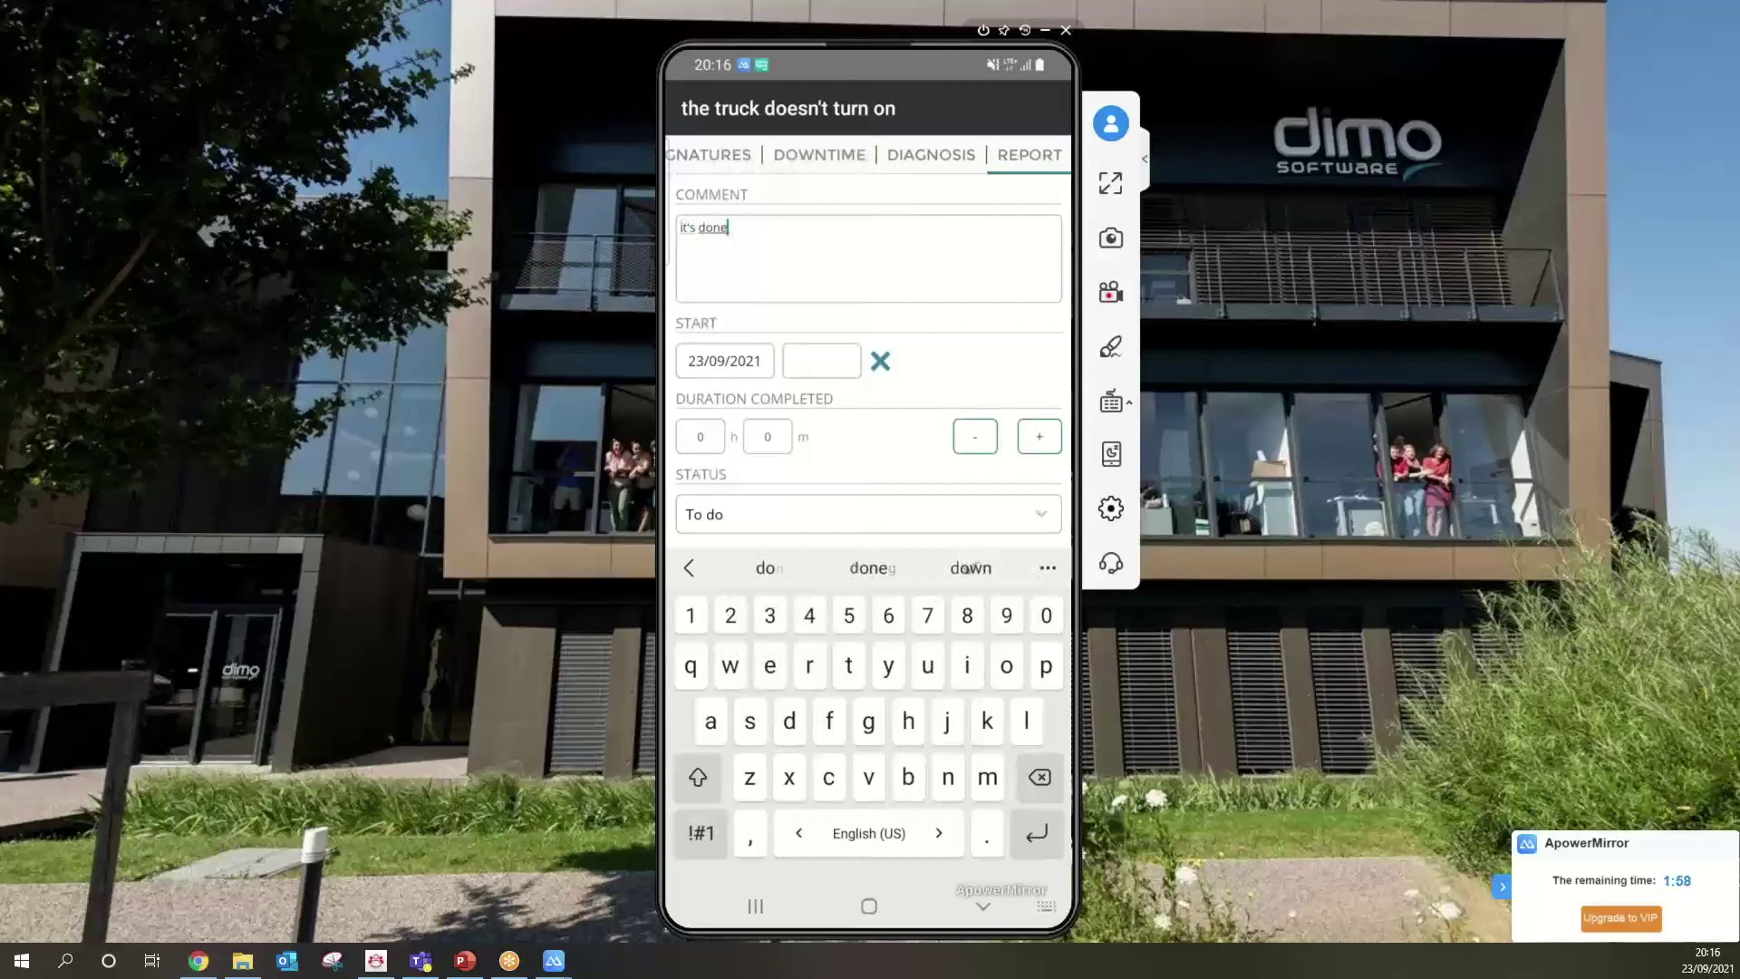
{"action": "left_click", "coordinate": [982, 905]}
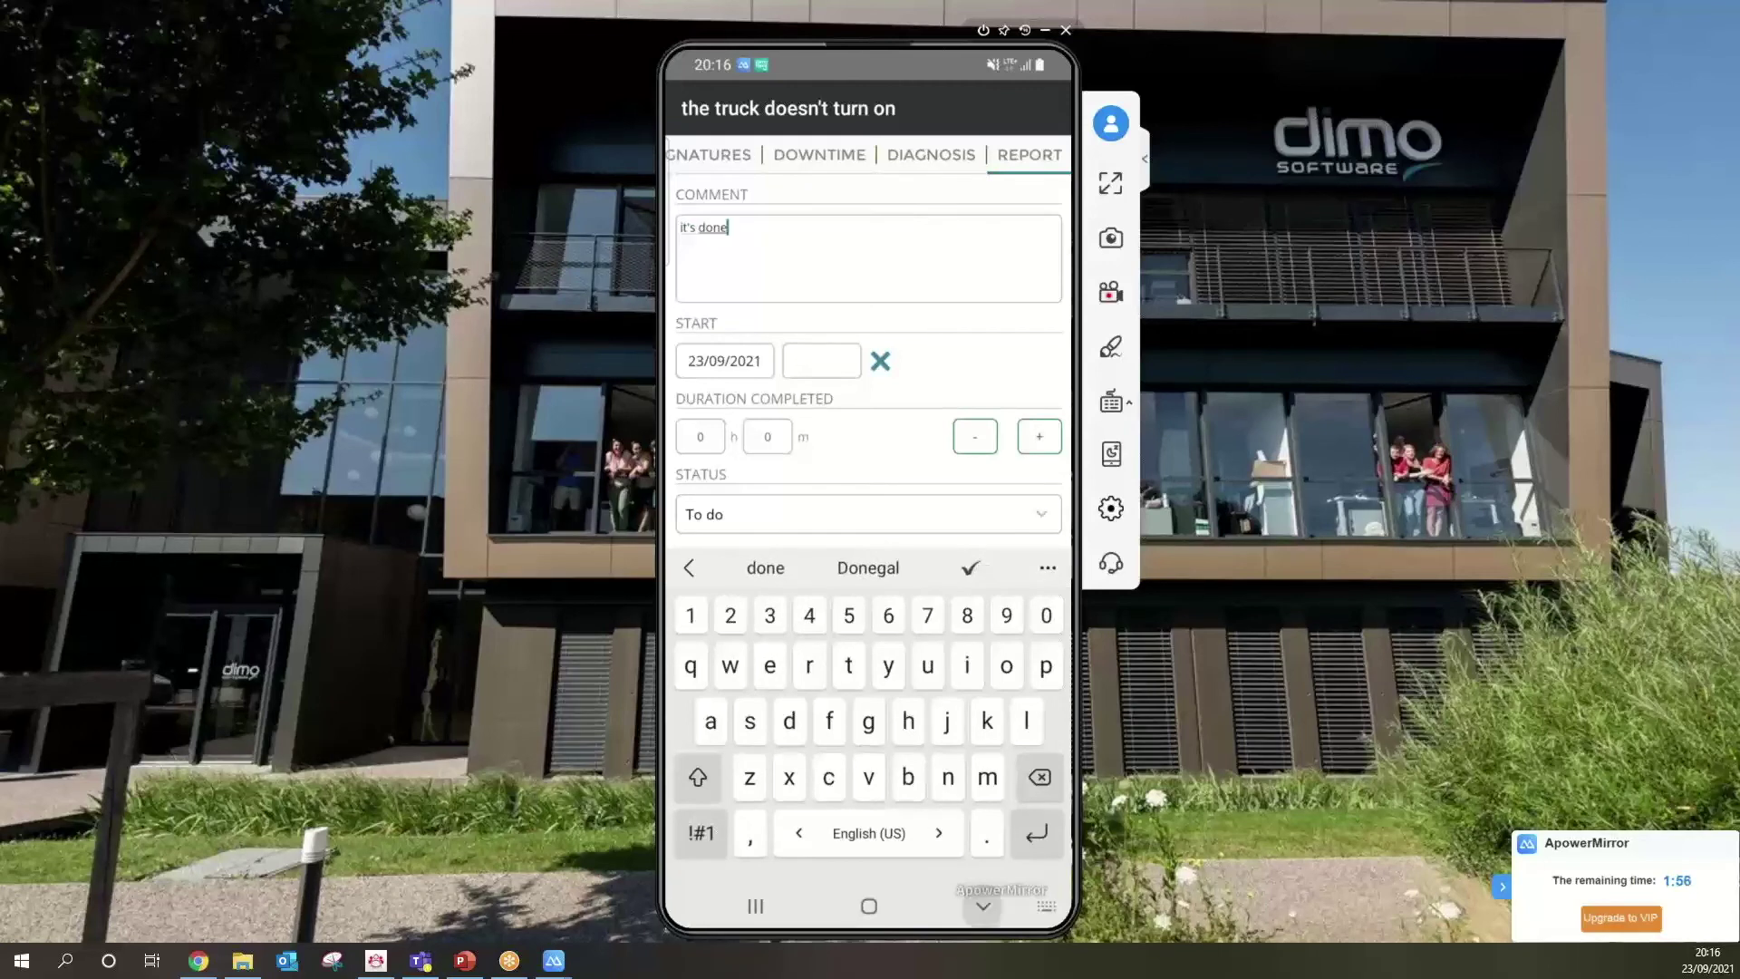
Set the completed duration in the work order report to 1 hour, and pause the running work timer.
{"action": "left_click", "coordinate": [700, 436]}
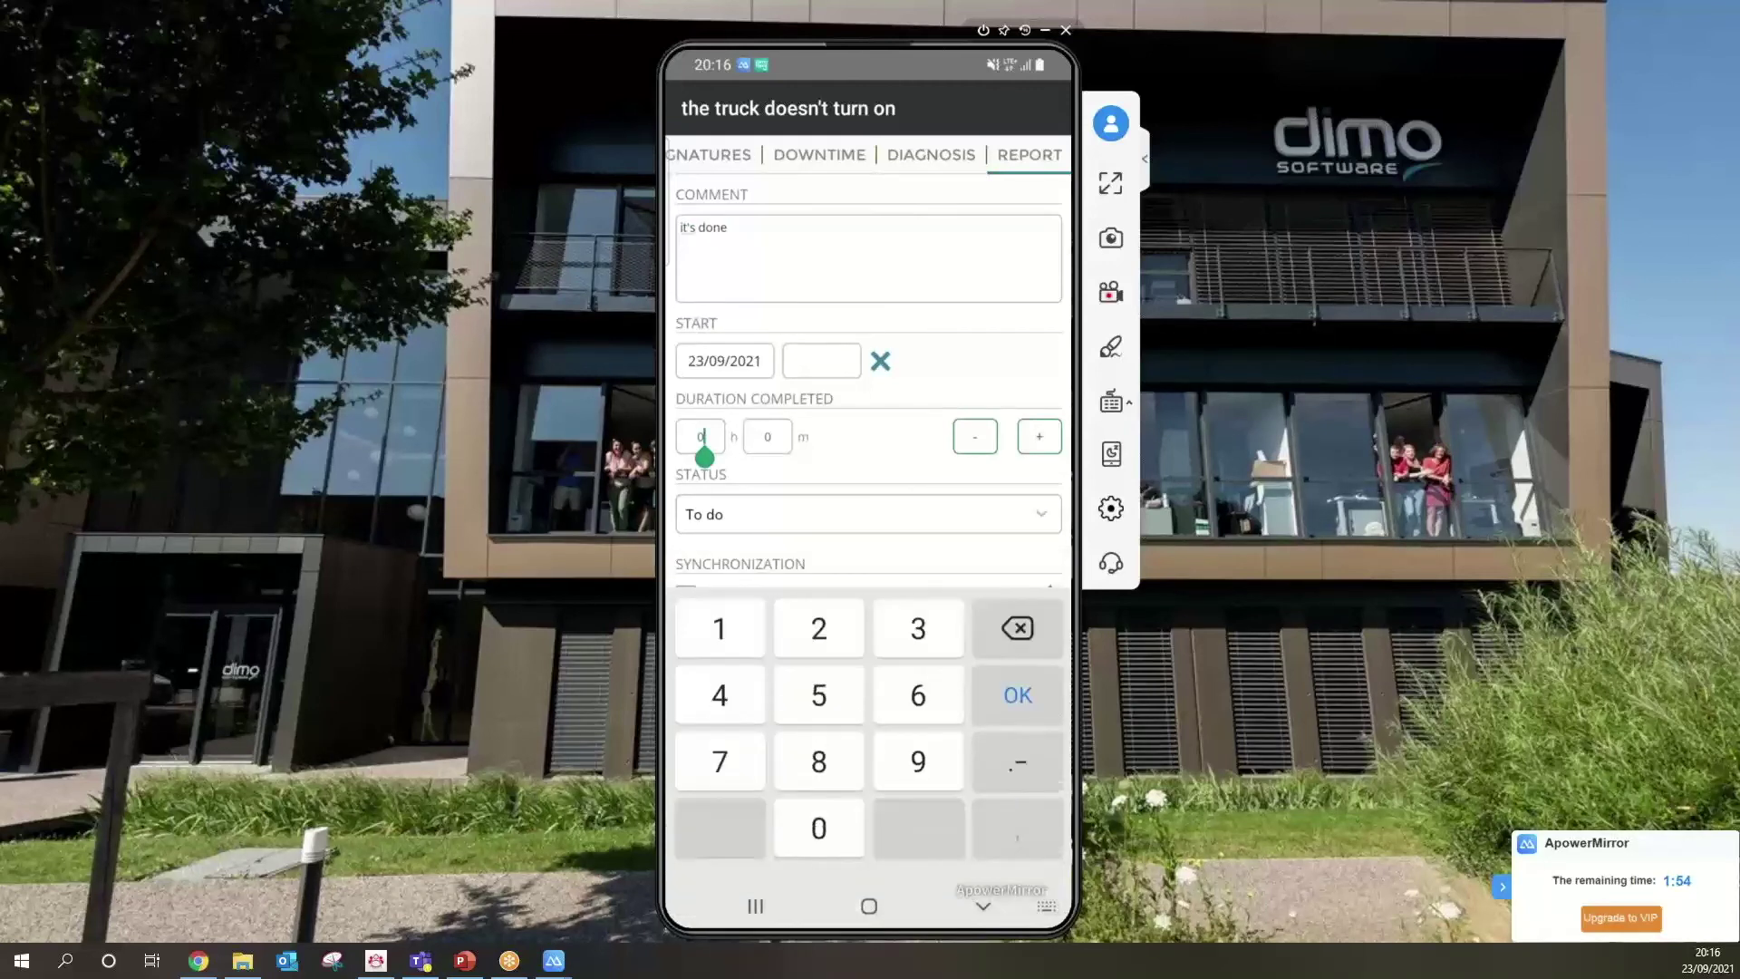
{"action": "left_click", "coordinate": [982, 907]}
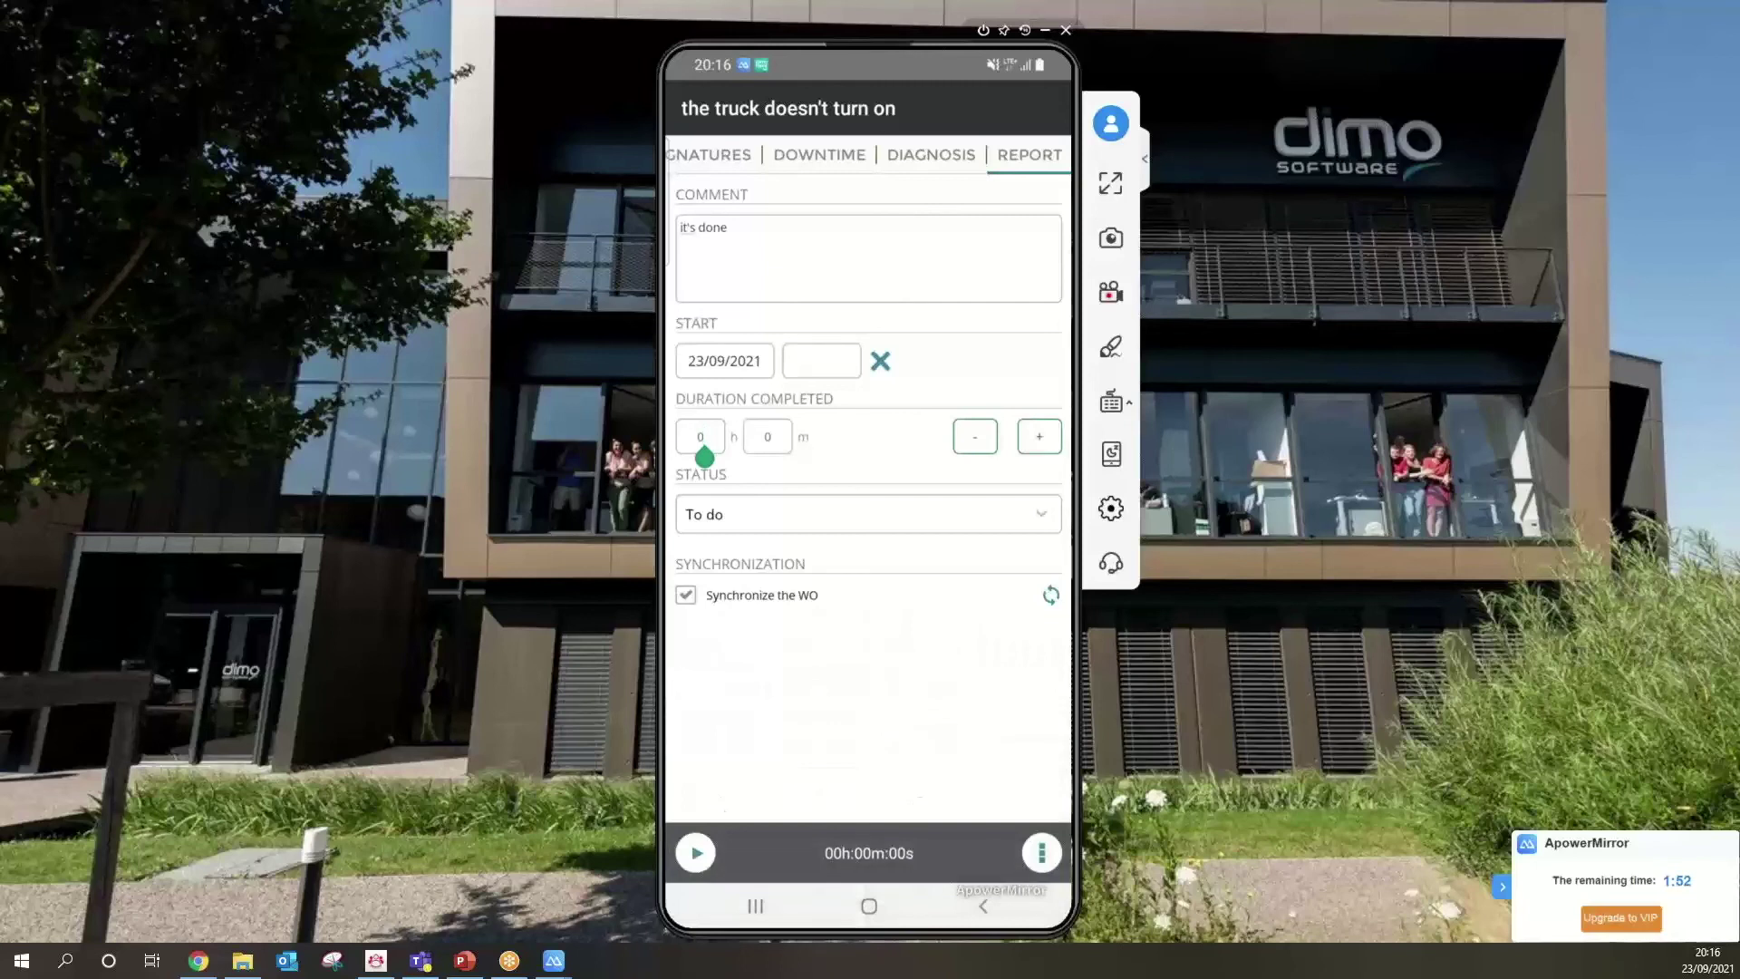
{"action": "left_click", "coordinate": [701, 436]}
{"action": "type", "text": "1"}
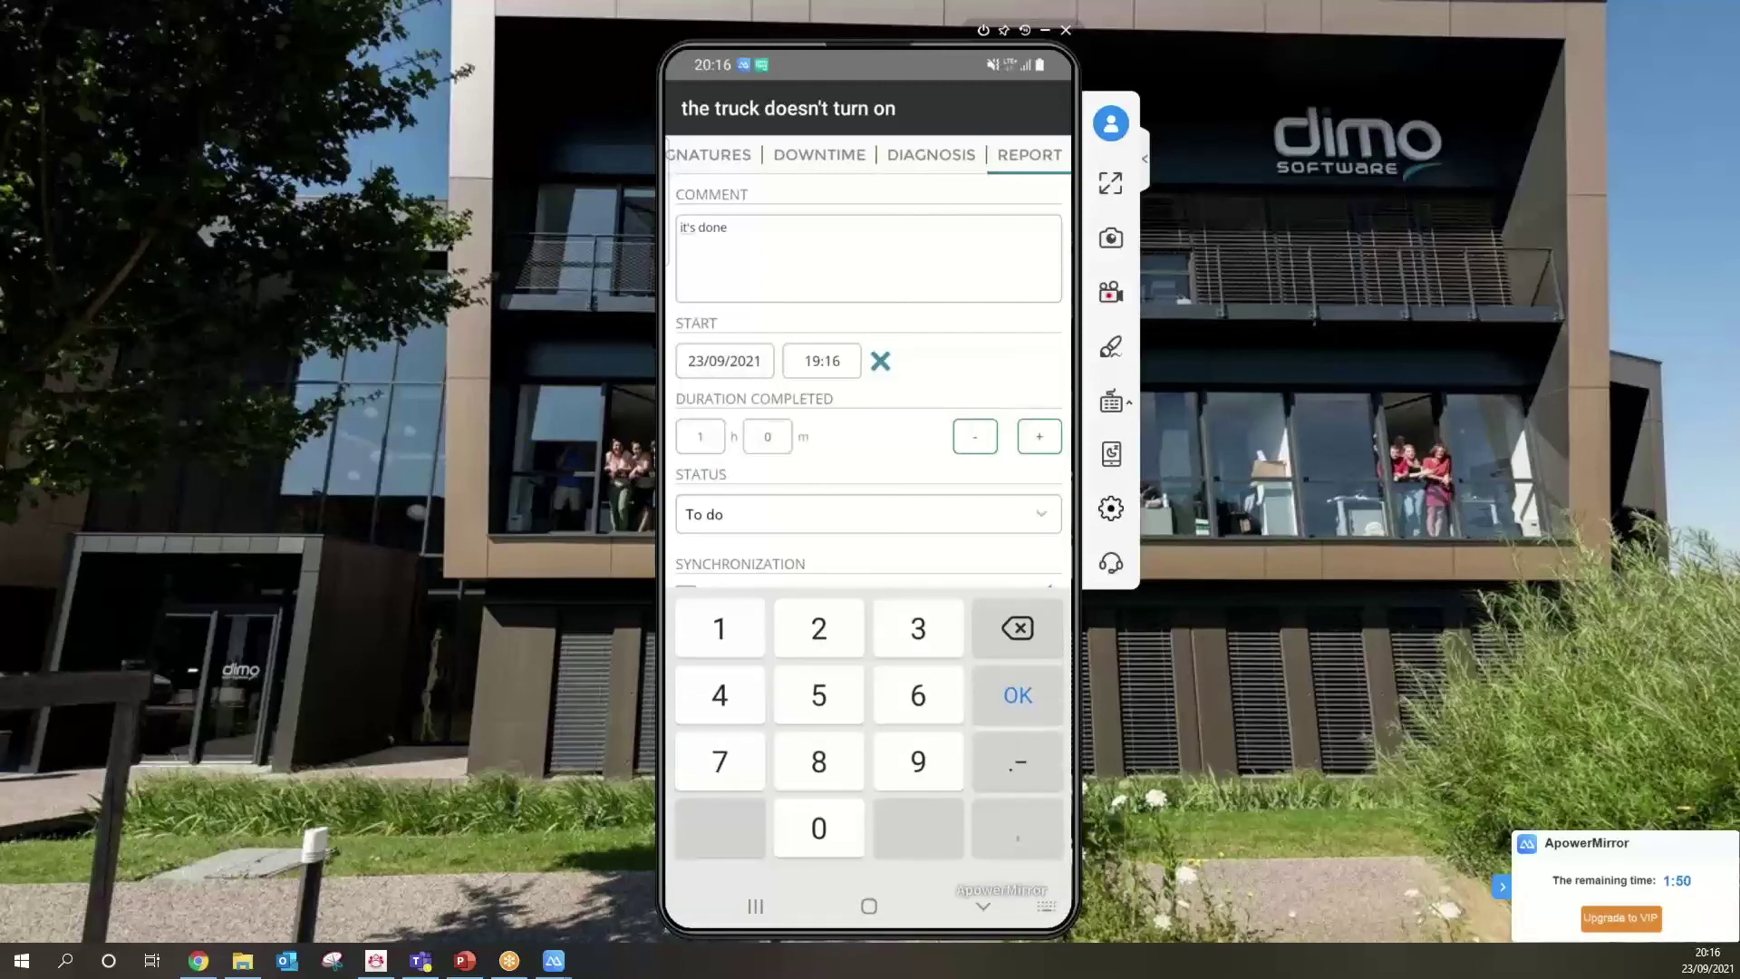
{"action": "left_click", "coordinate": [982, 906]}
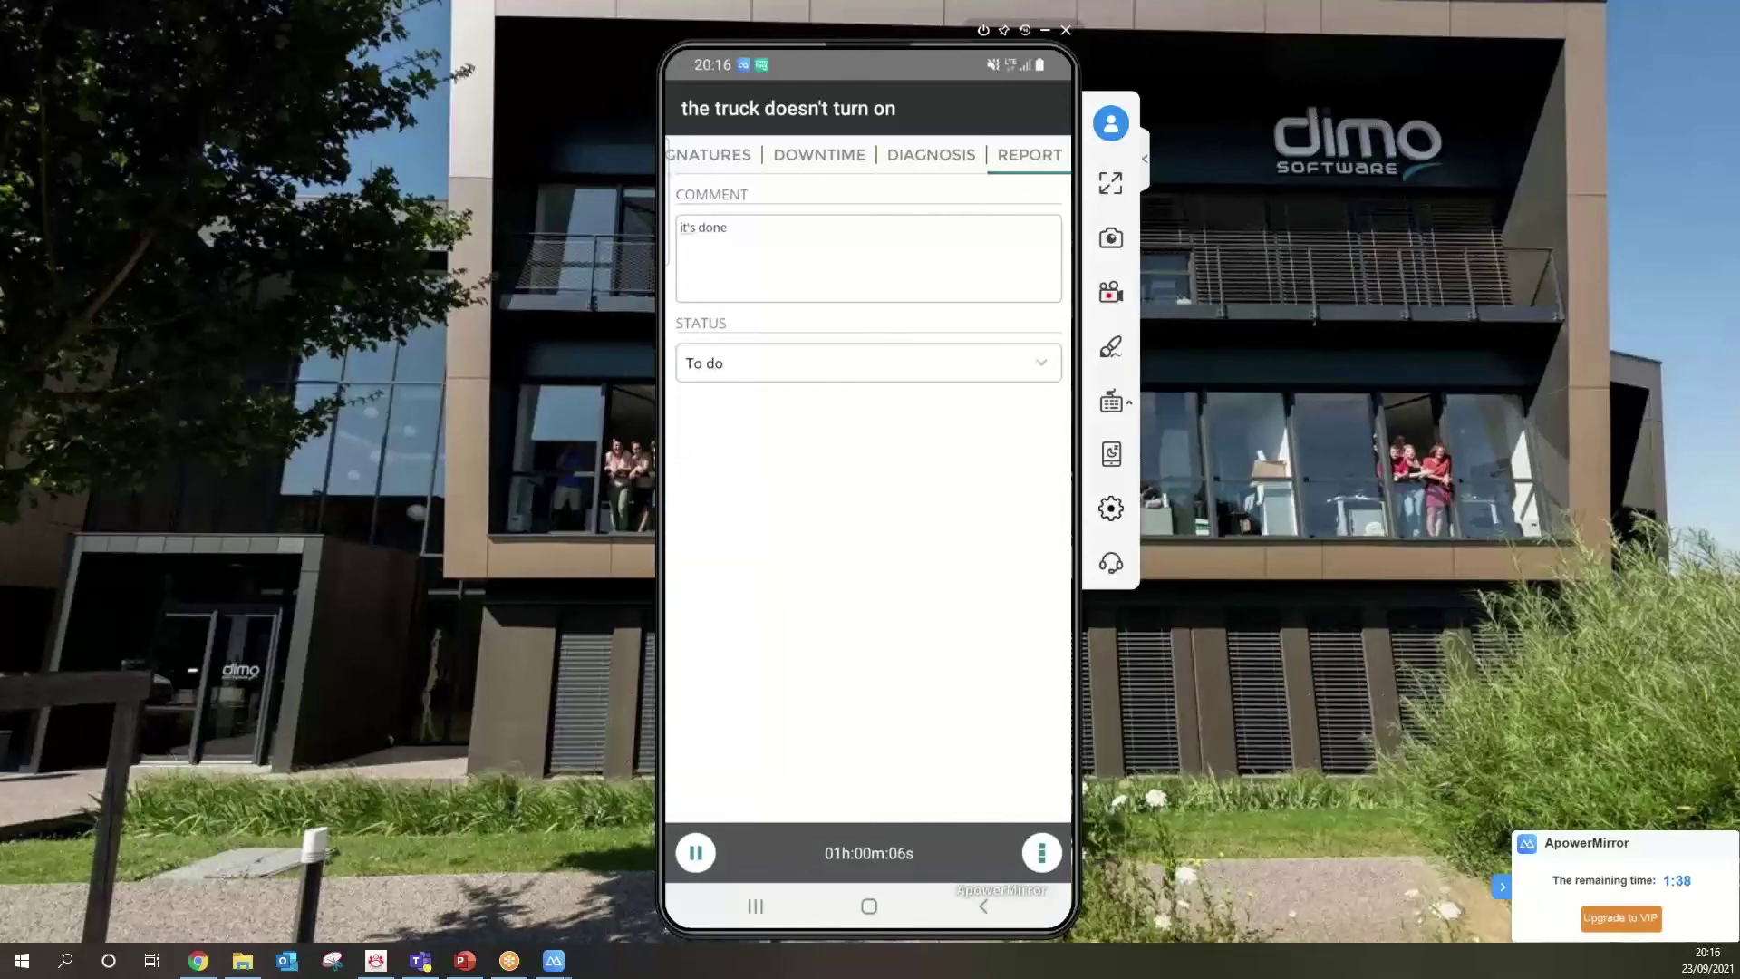
{"action": "left_click", "coordinate": [695, 852]}
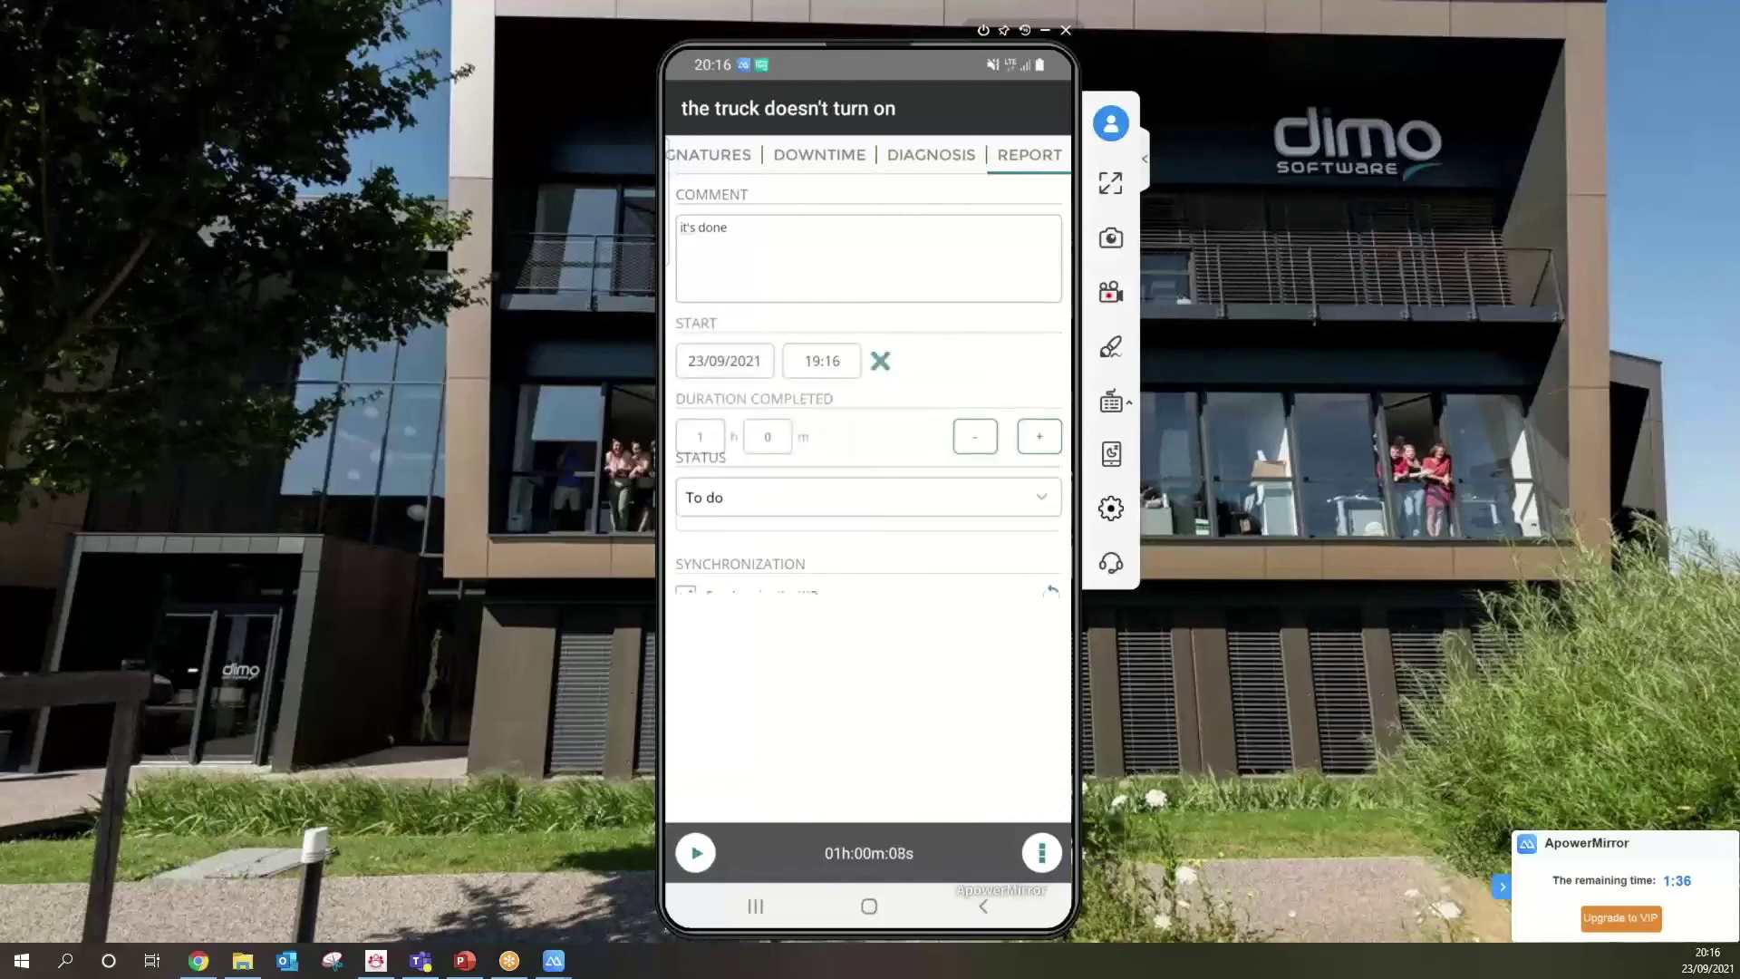
Set the status of the work order "the truck doesn't turn on" to Completed.
{"action": "left_click", "coordinate": [867, 514]}
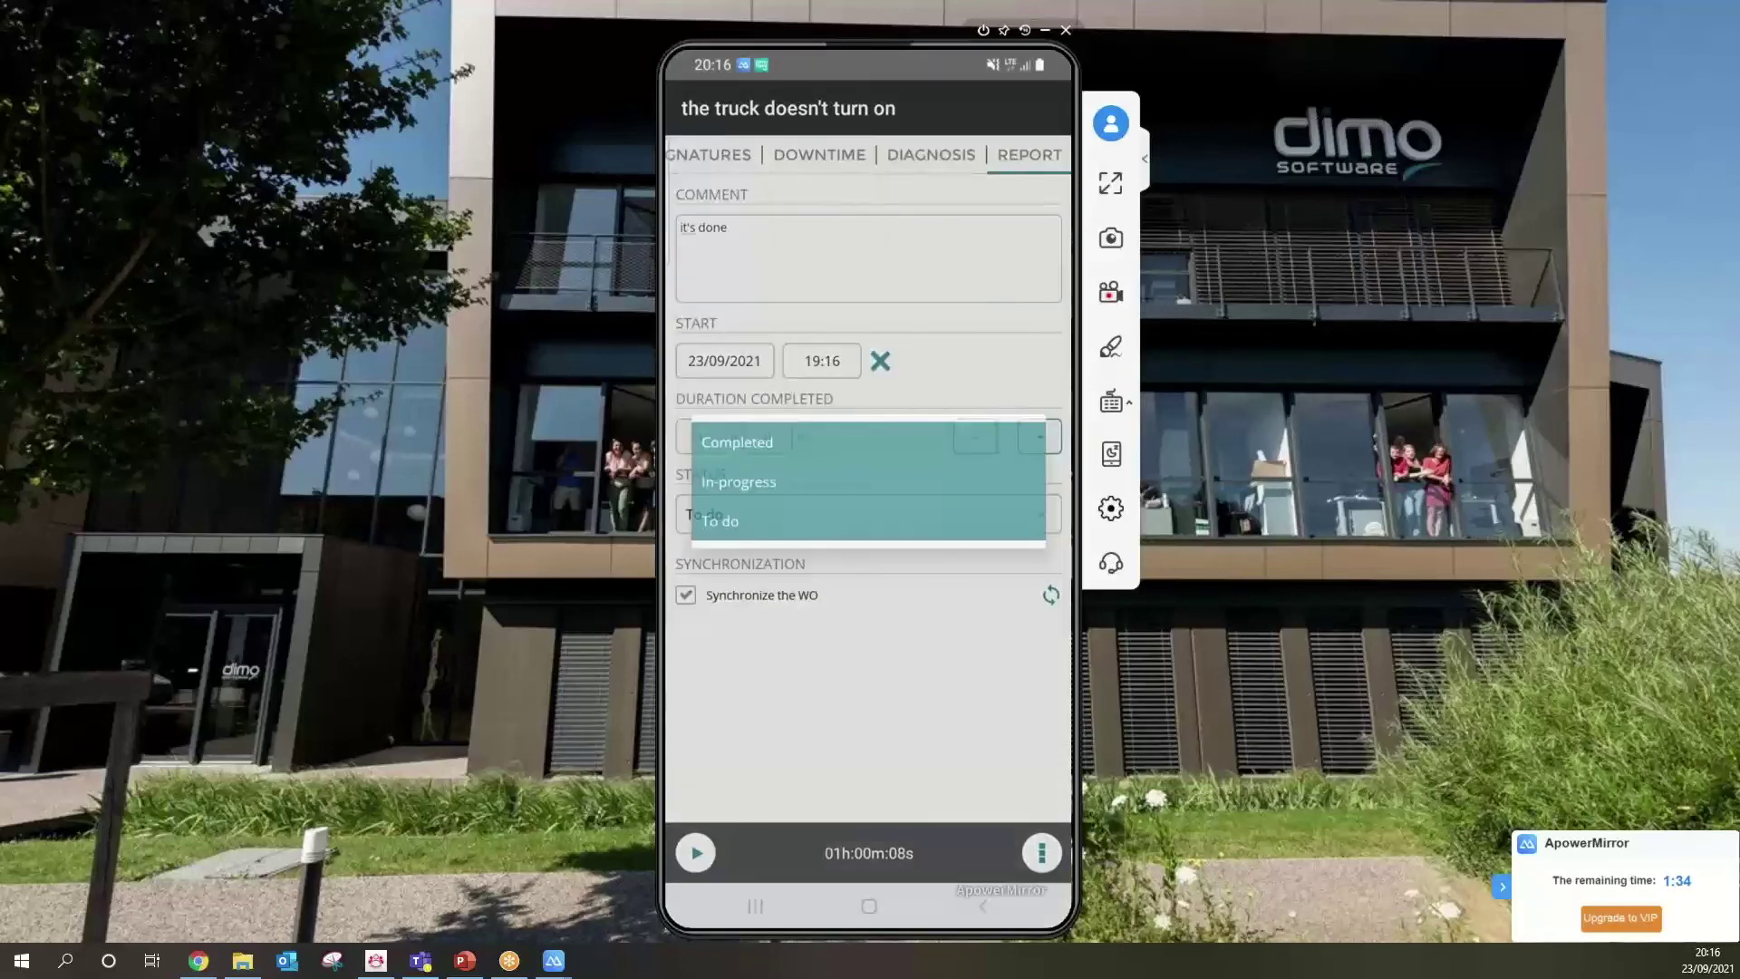
{"action": "left_click", "coordinate": [737, 443]}
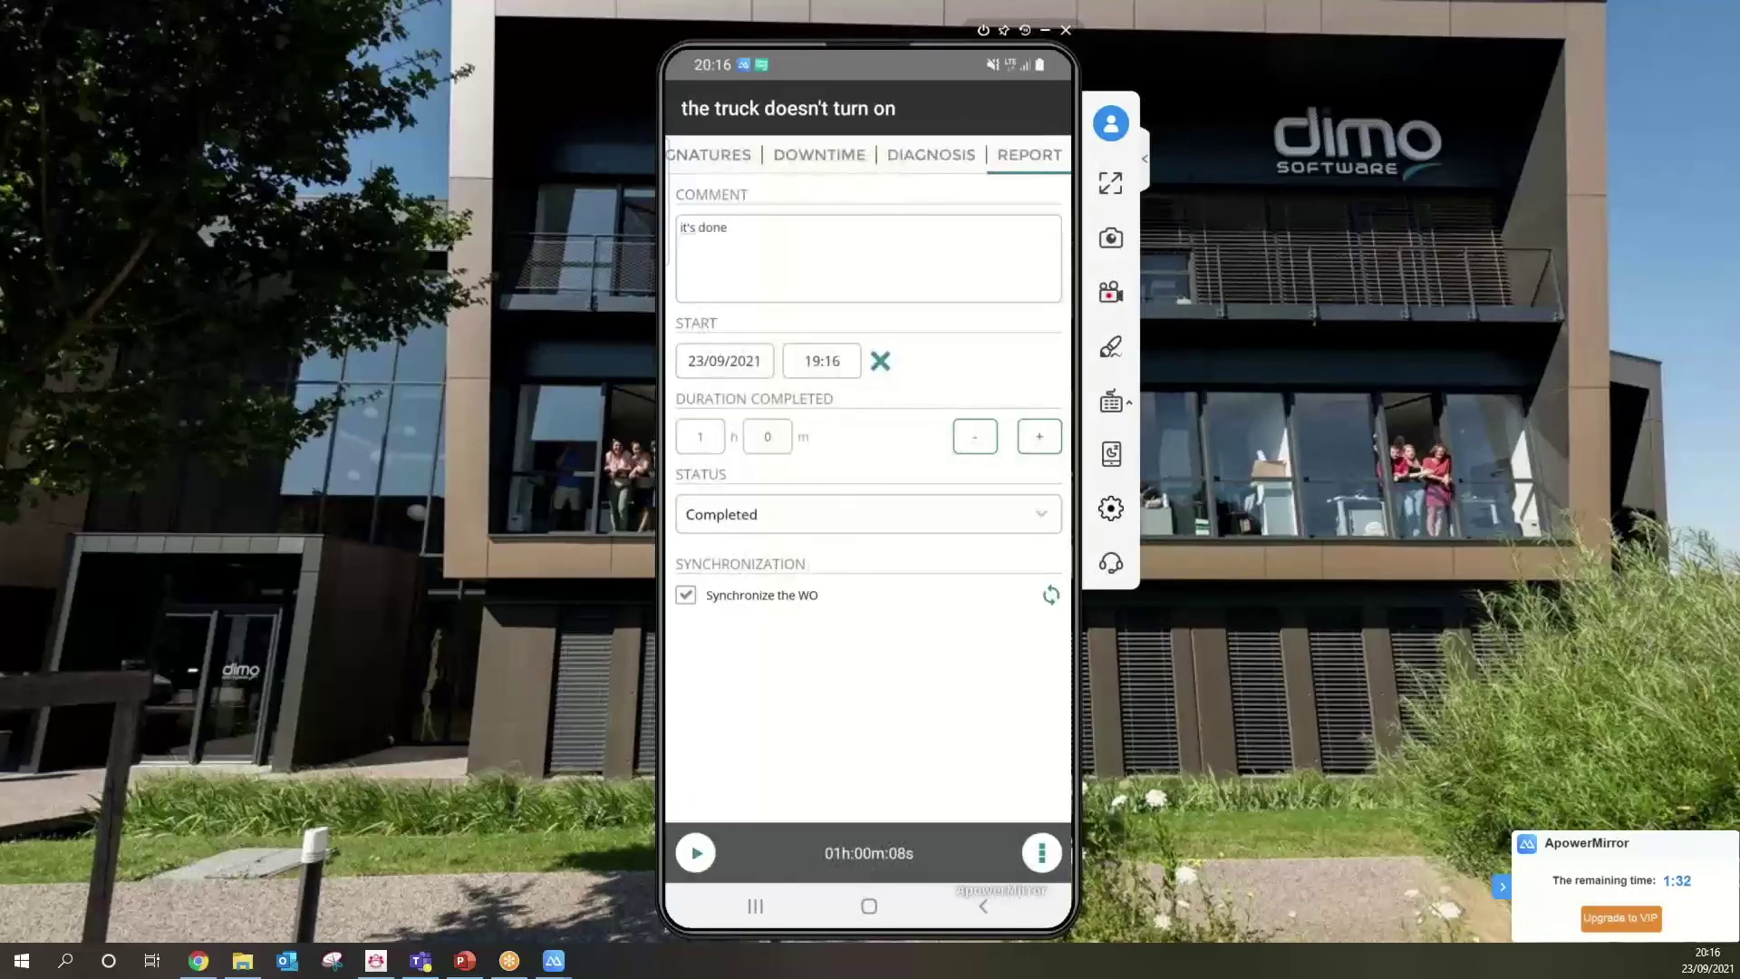
{"action": "left_click", "coordinate": [725, 457]}
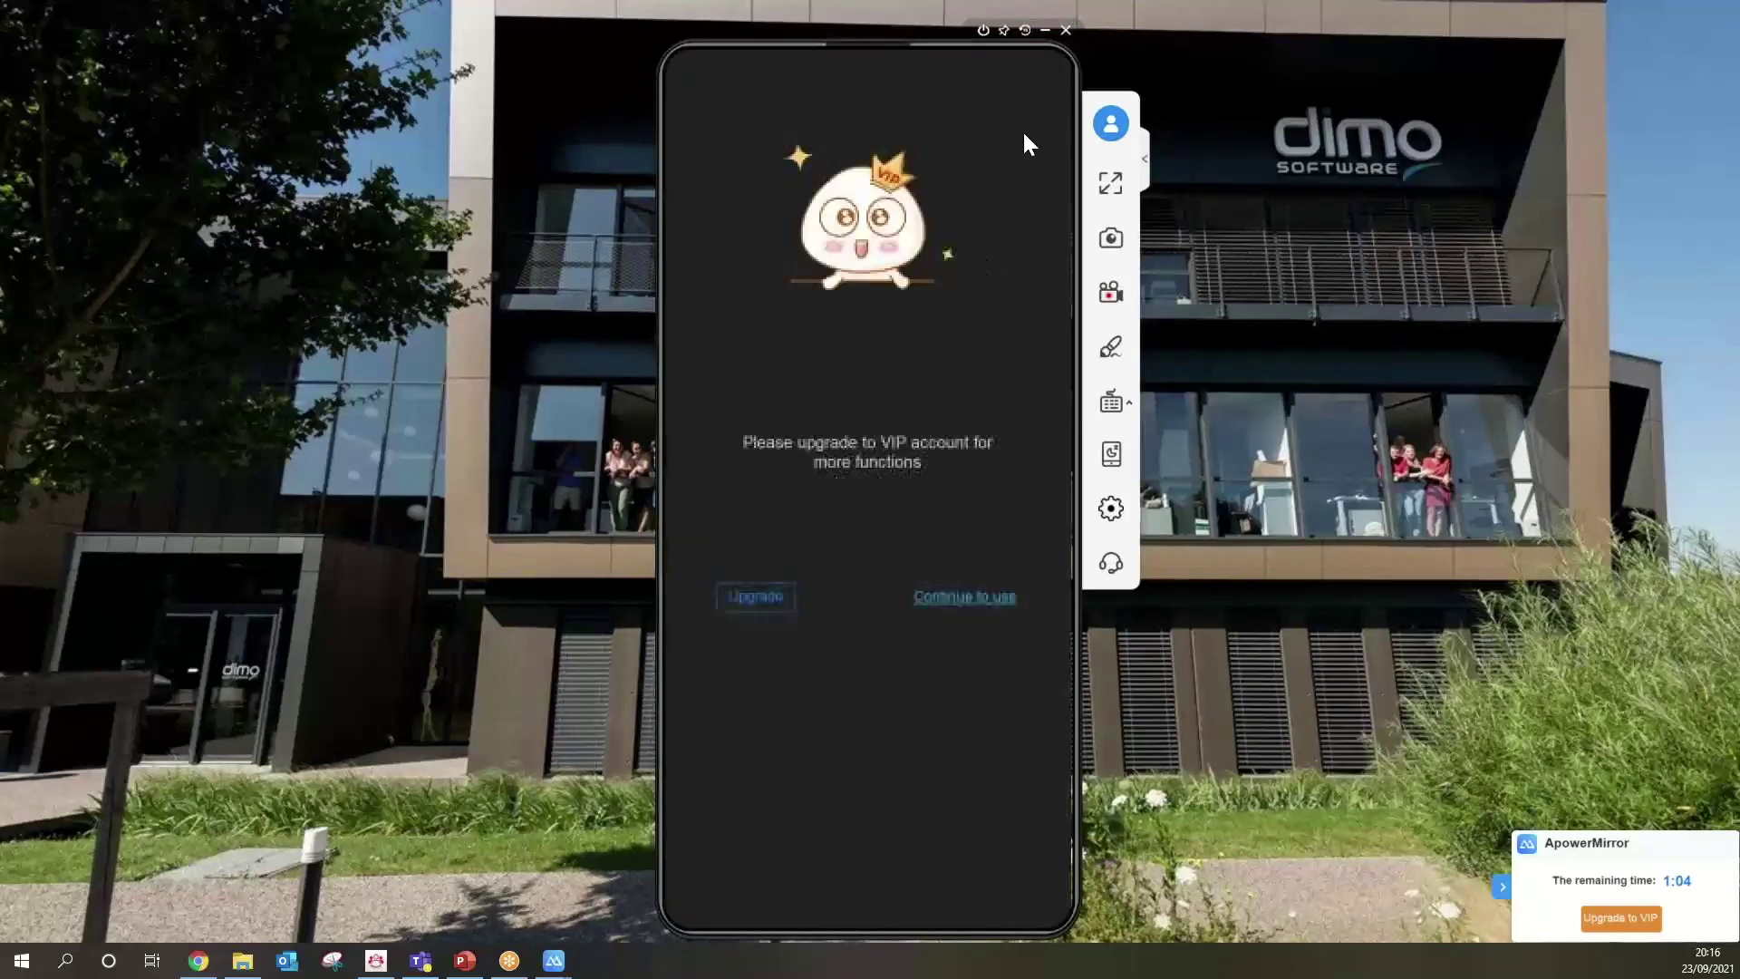
Close the phone mirroring window and exit the ApowerMirror program completely.
{"action": "left_click", "coordinate": [1066, 30]}
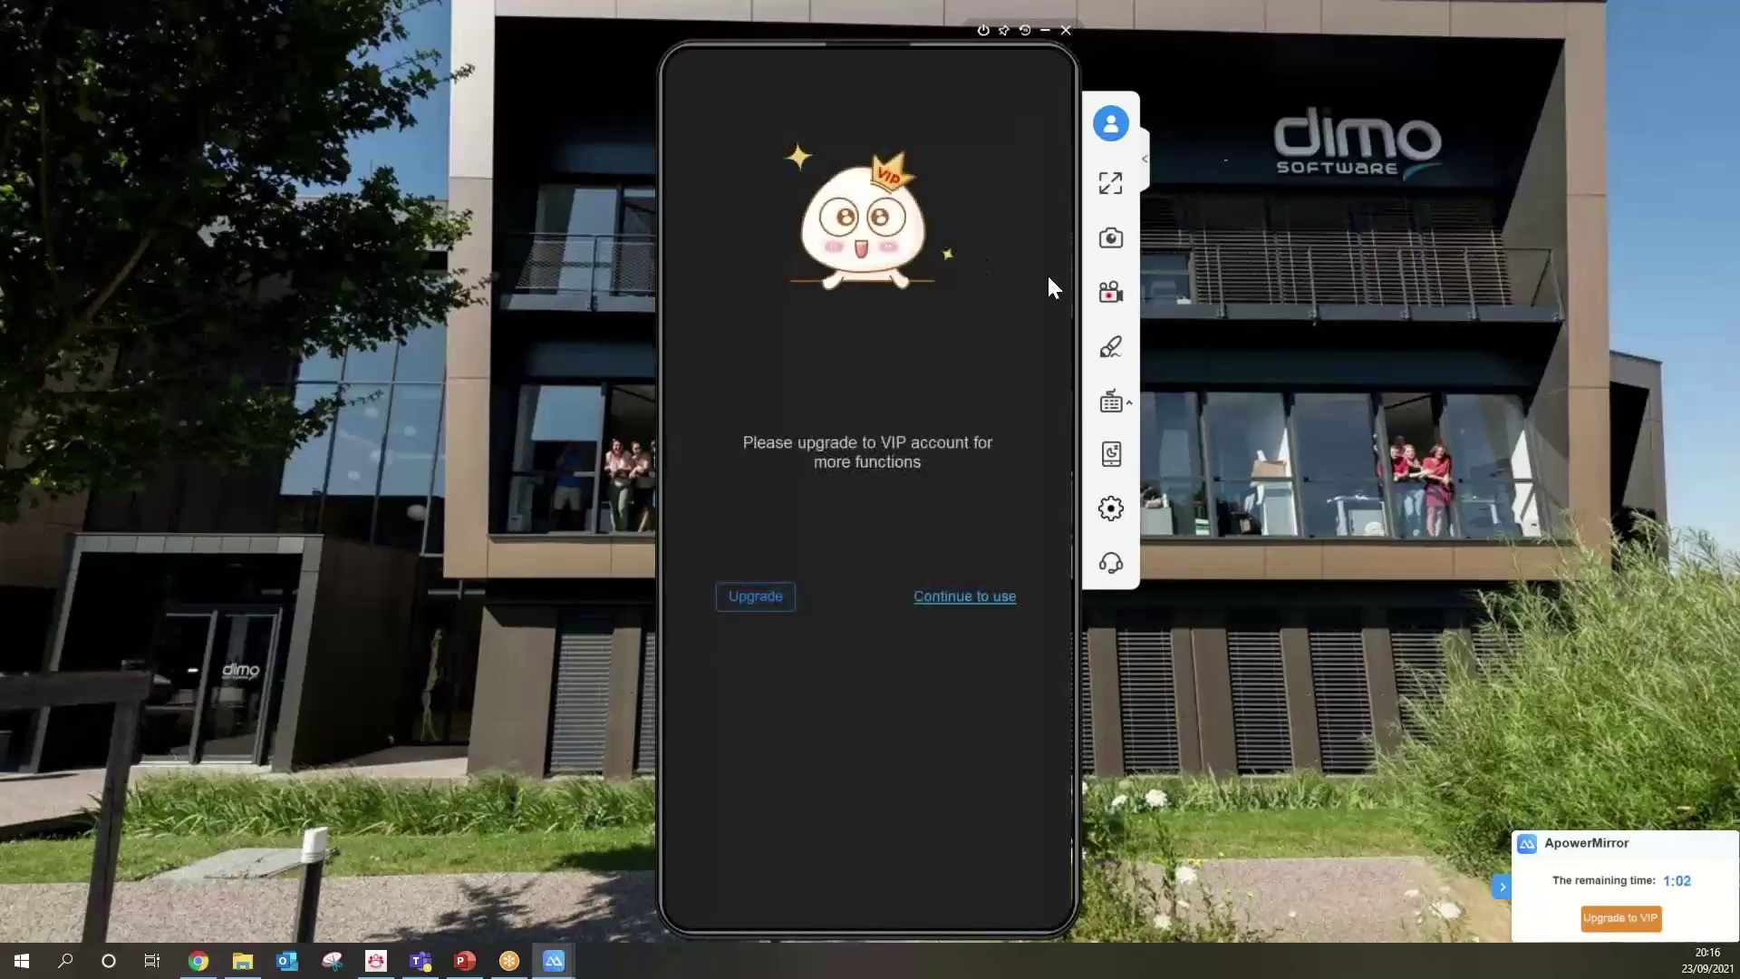
{"action": "left_click", "coordinate": [1145, 161]}
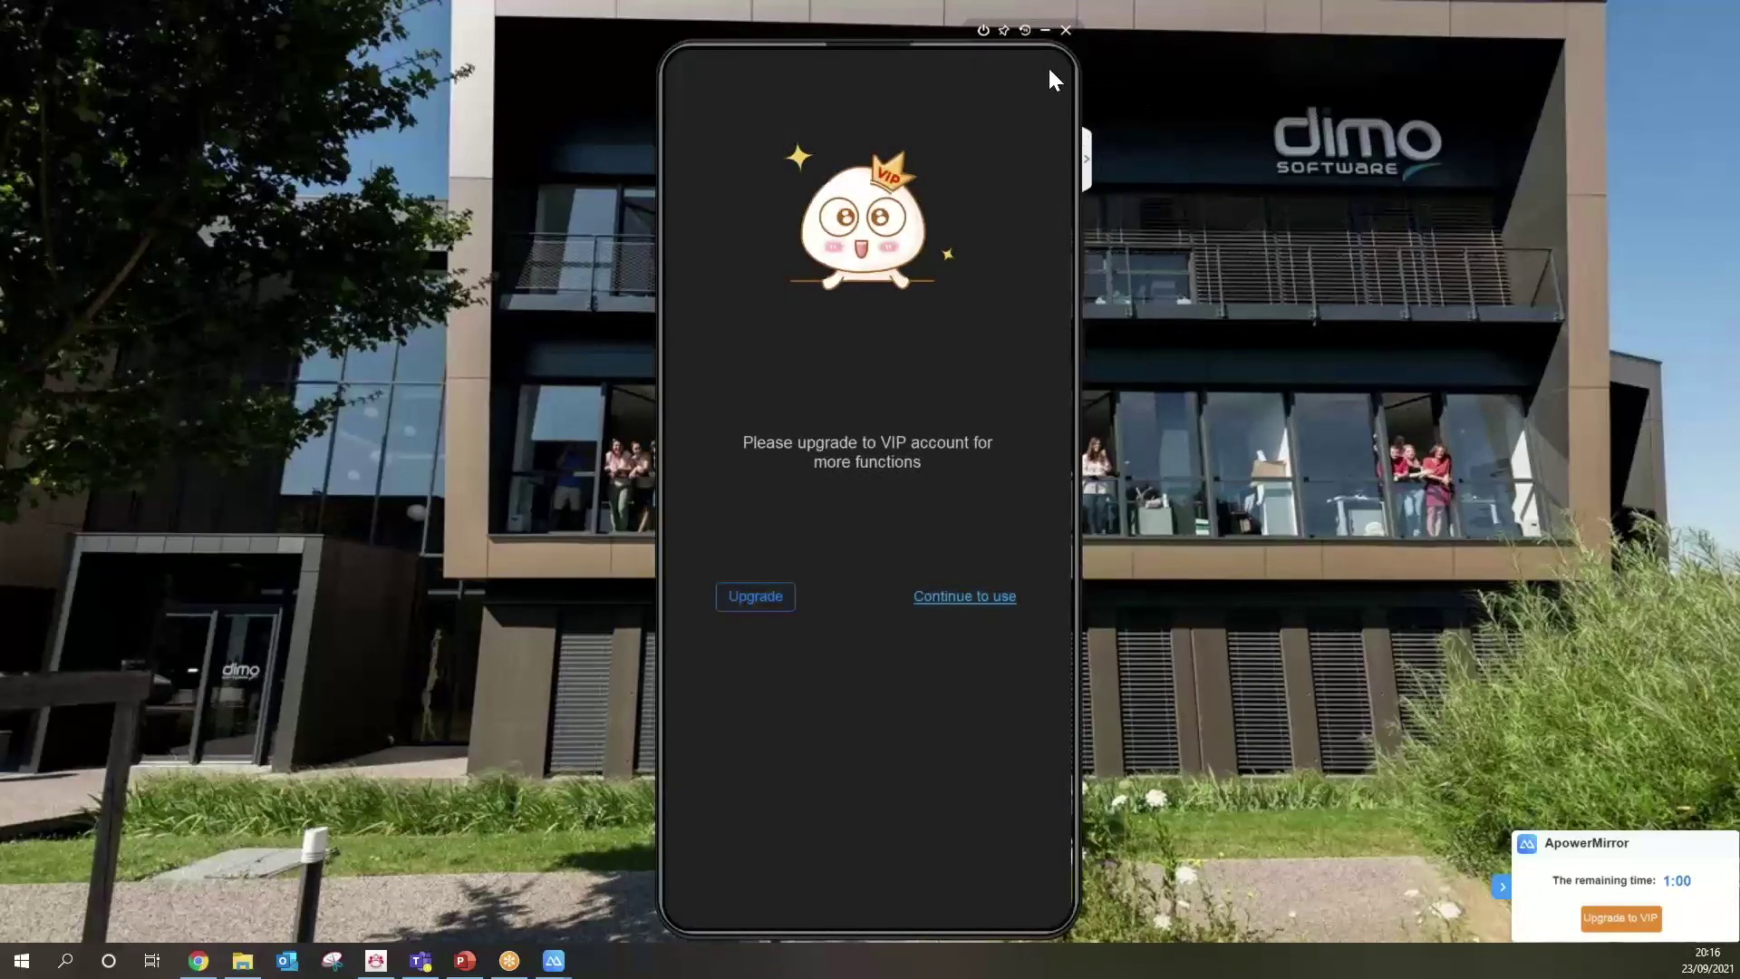
{"action": "left_click_drag", "start_coordinate": [1064, 53], "coordinate": [1000, 165]}
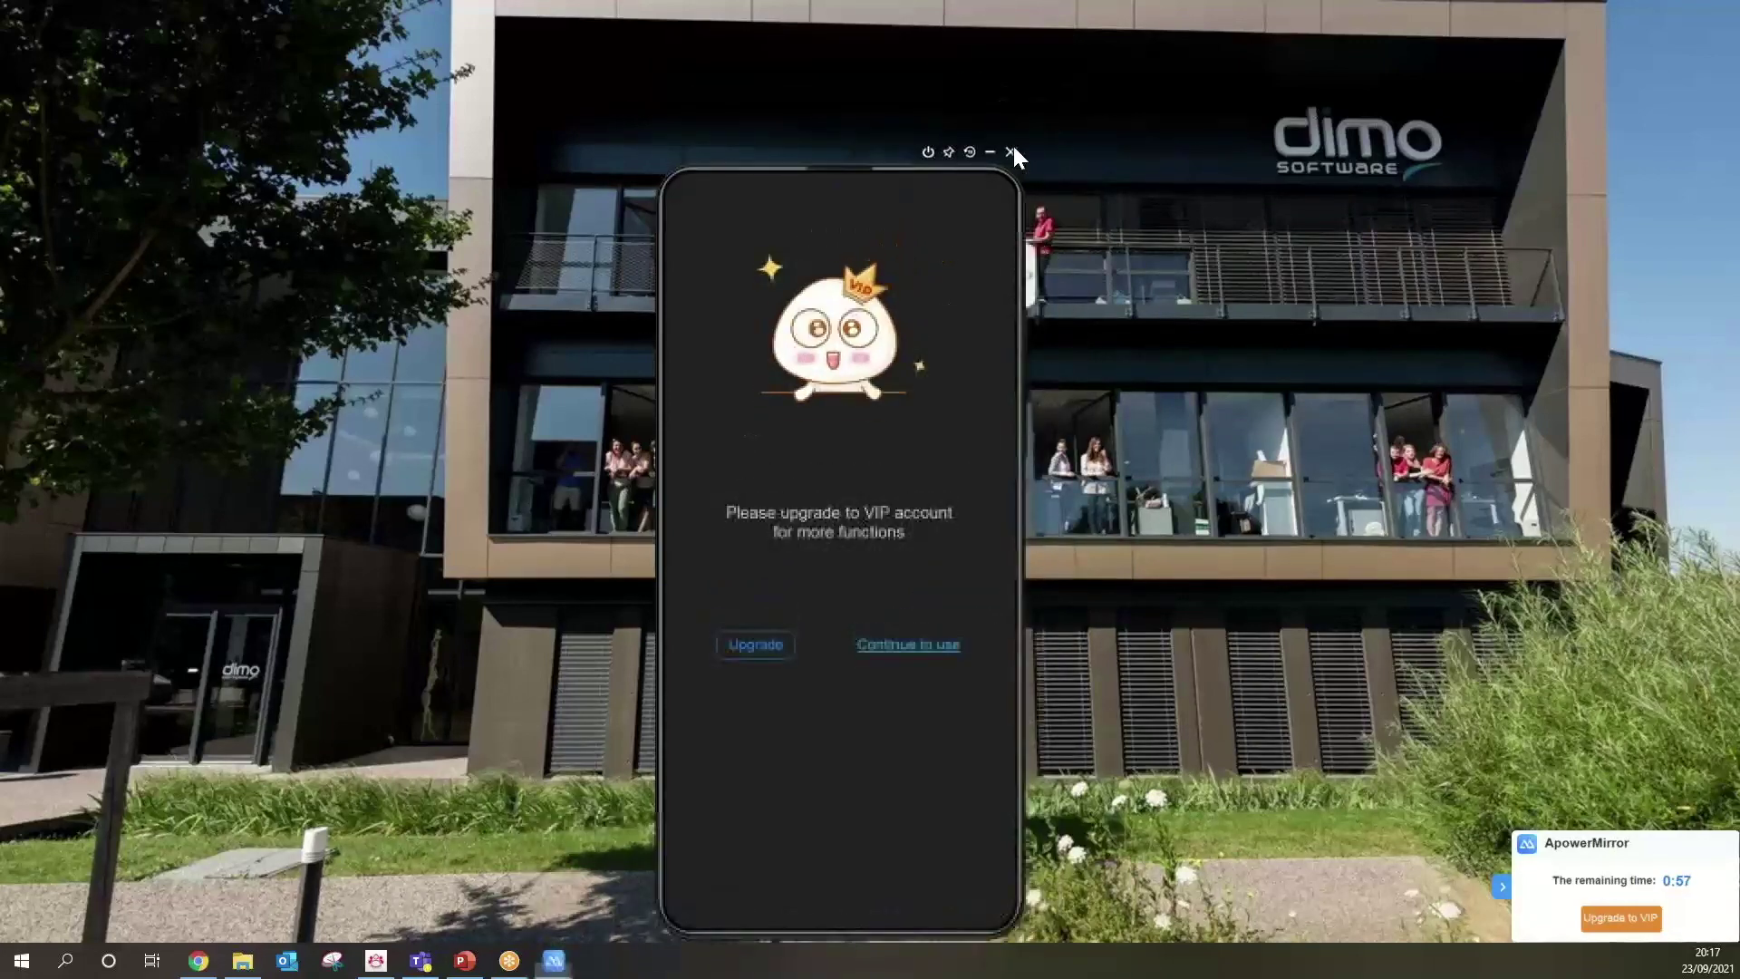
{"action": "left_click", "coordinate": [1010, 151]}
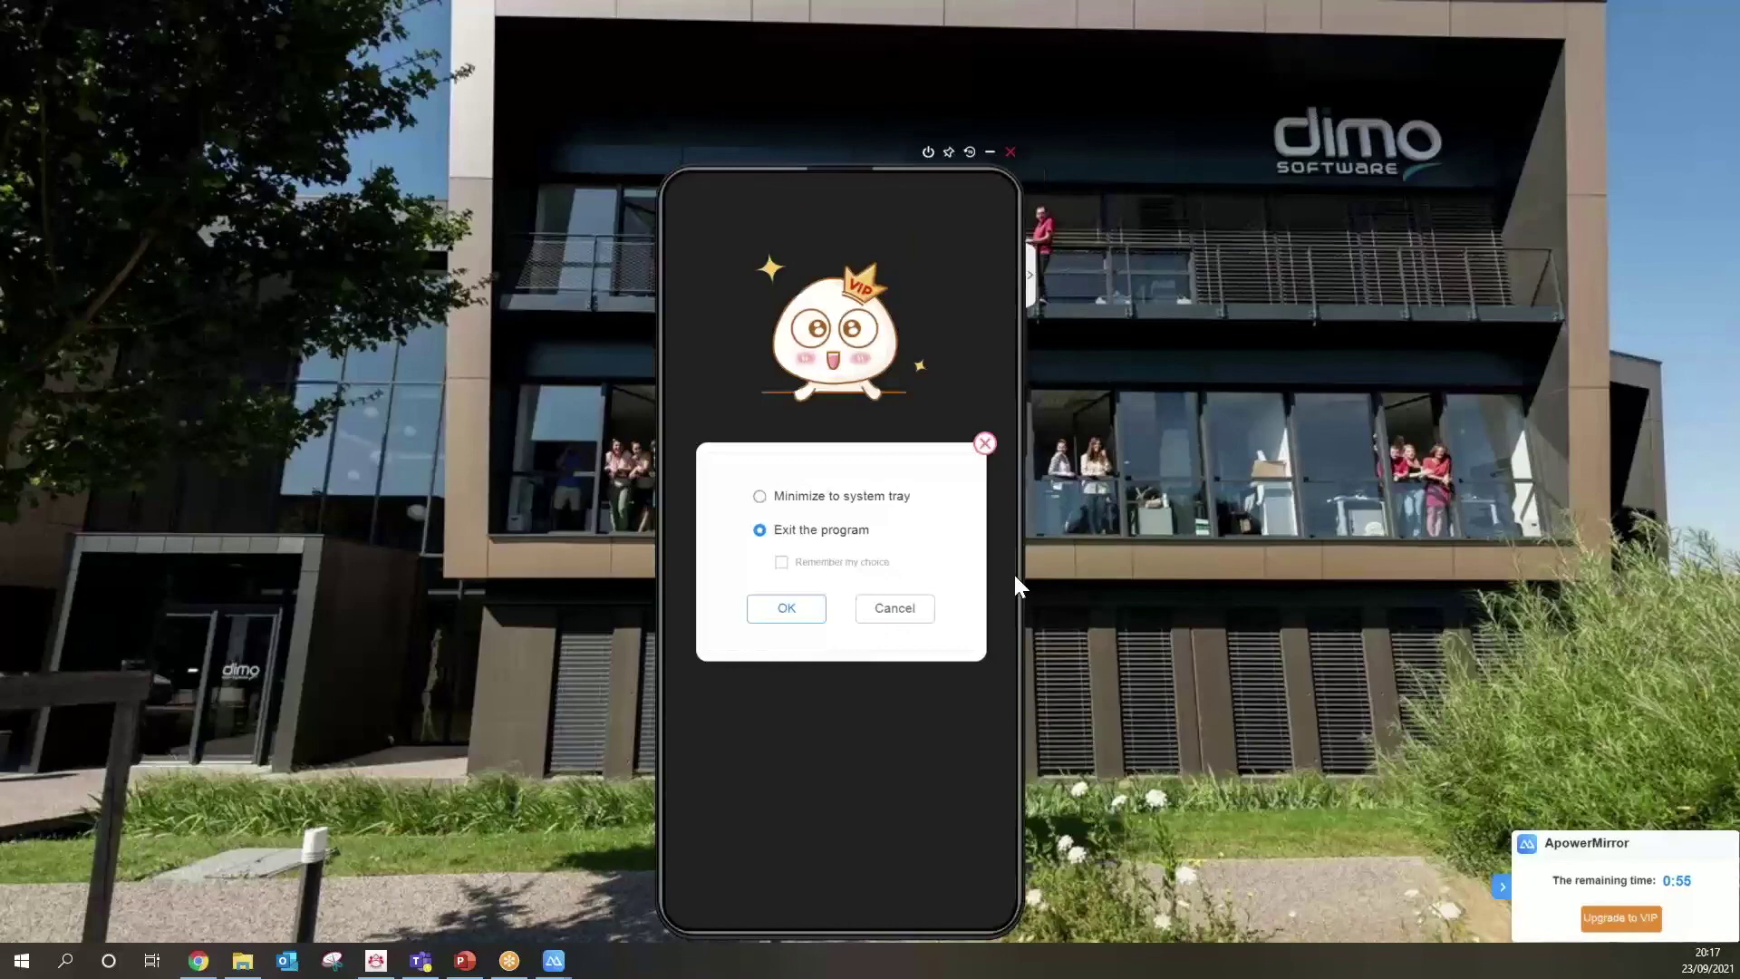
{"action": "left_click", "coordinate": [787, 610]}
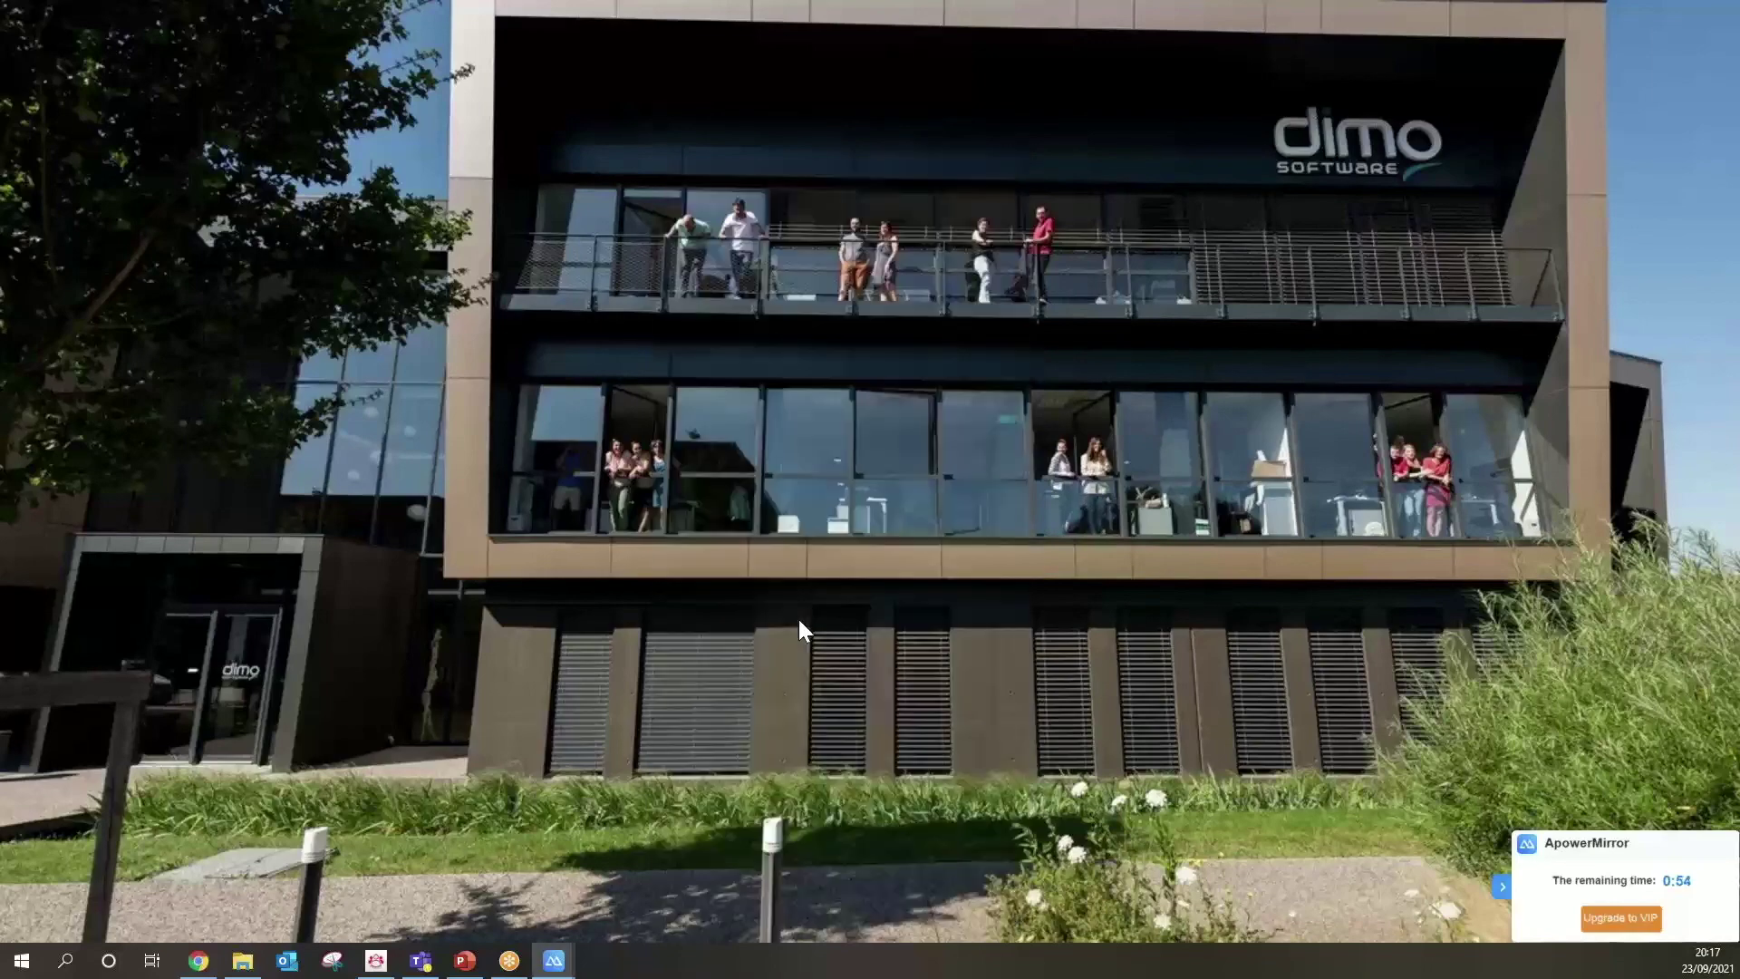
Switch to DIMO Maint in Chrome, log in with the saved credentials and dismiss the offer to transfer the password to the Google account.
{"action": "left_click", "coordinate": [200, 962]}
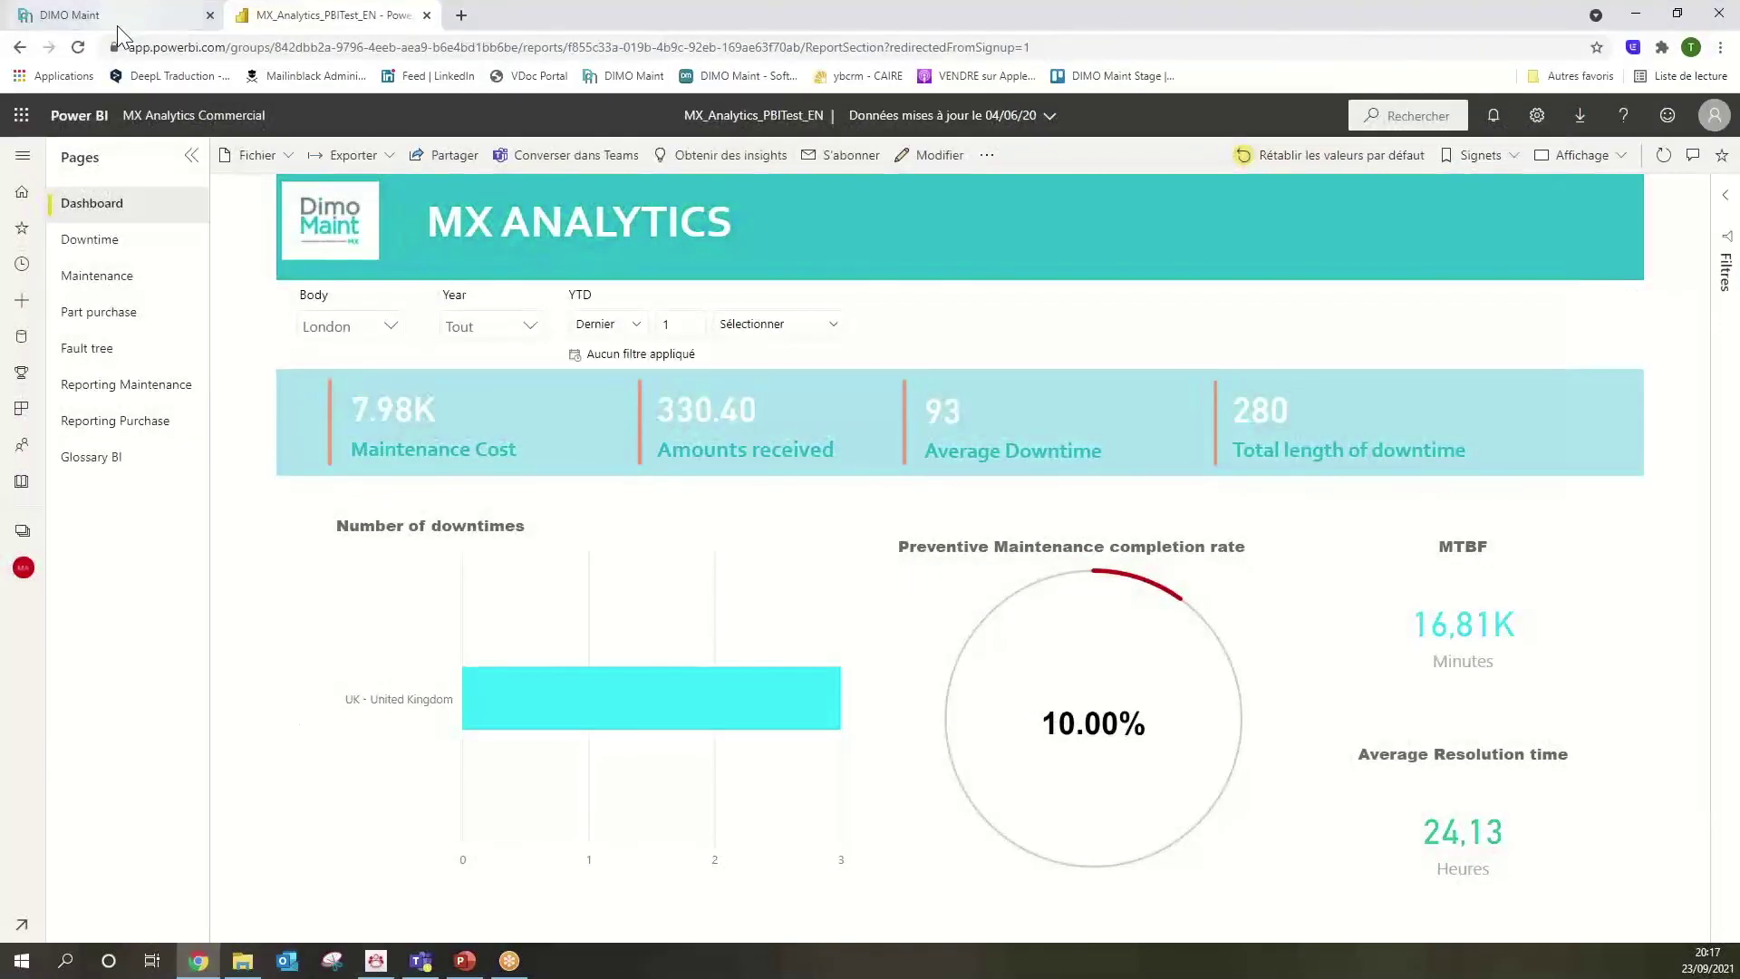
{"action": "left_click", "coordinate": [117, 25]}
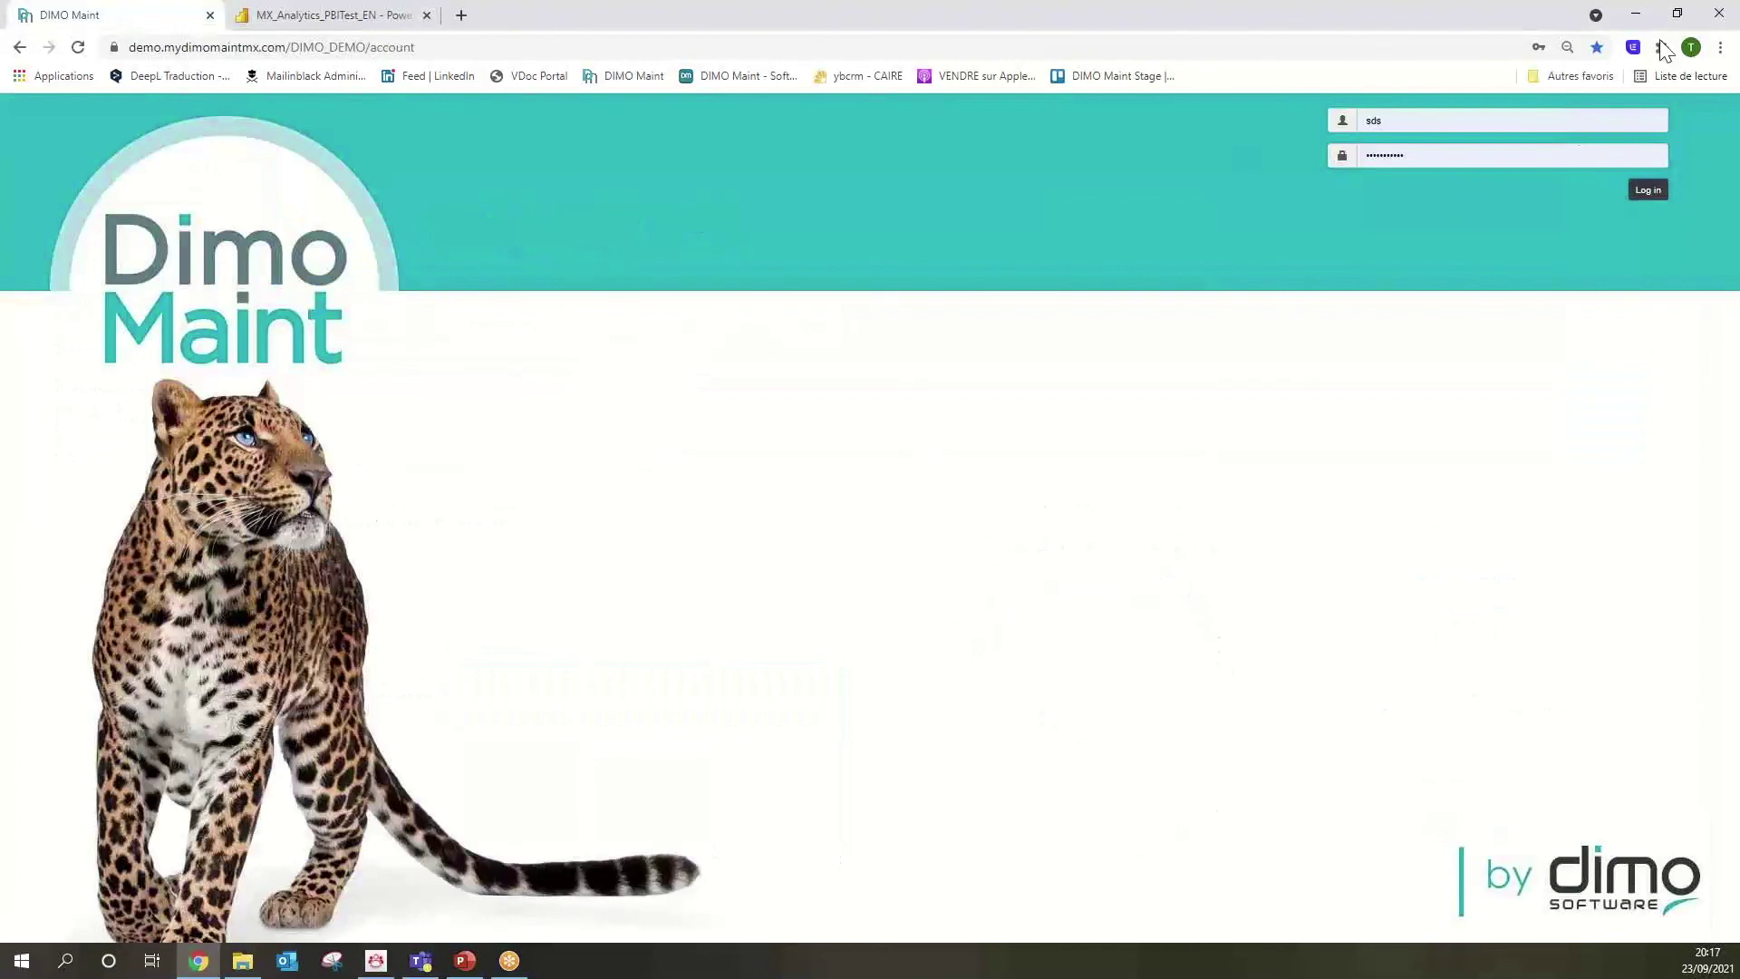
{"action": "left_click", "coordinate": [1648, 189]}
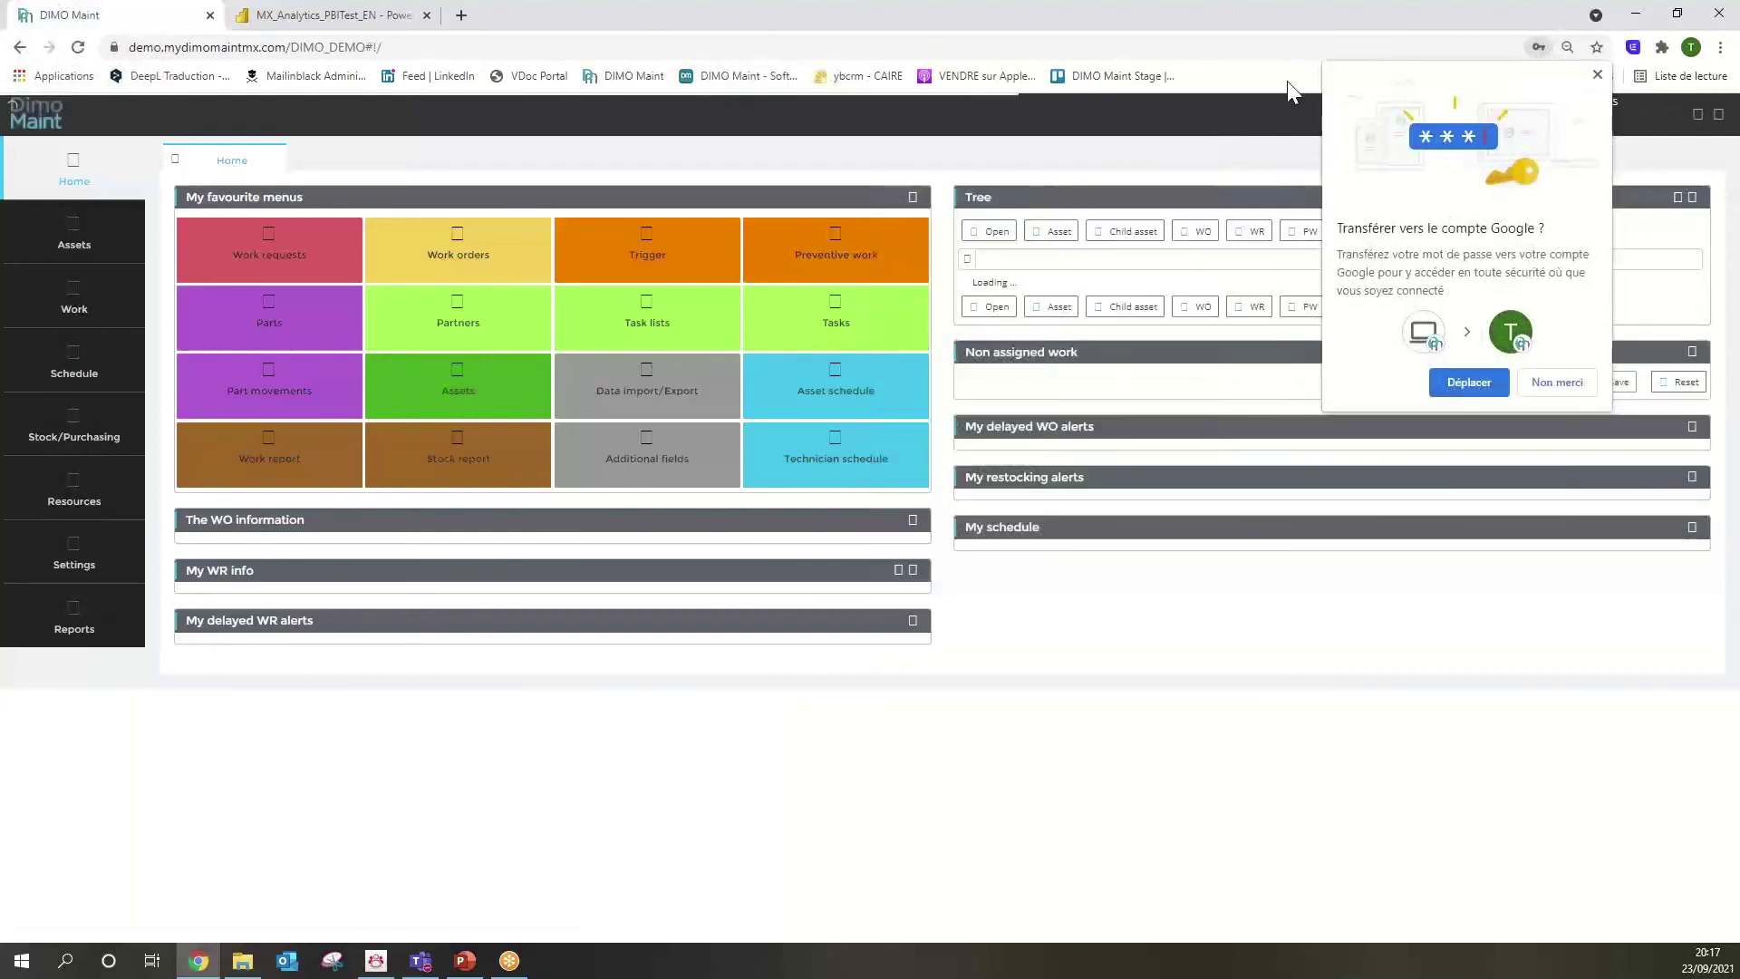
{"action": "left_click", "coordinate": [1598, 76]}
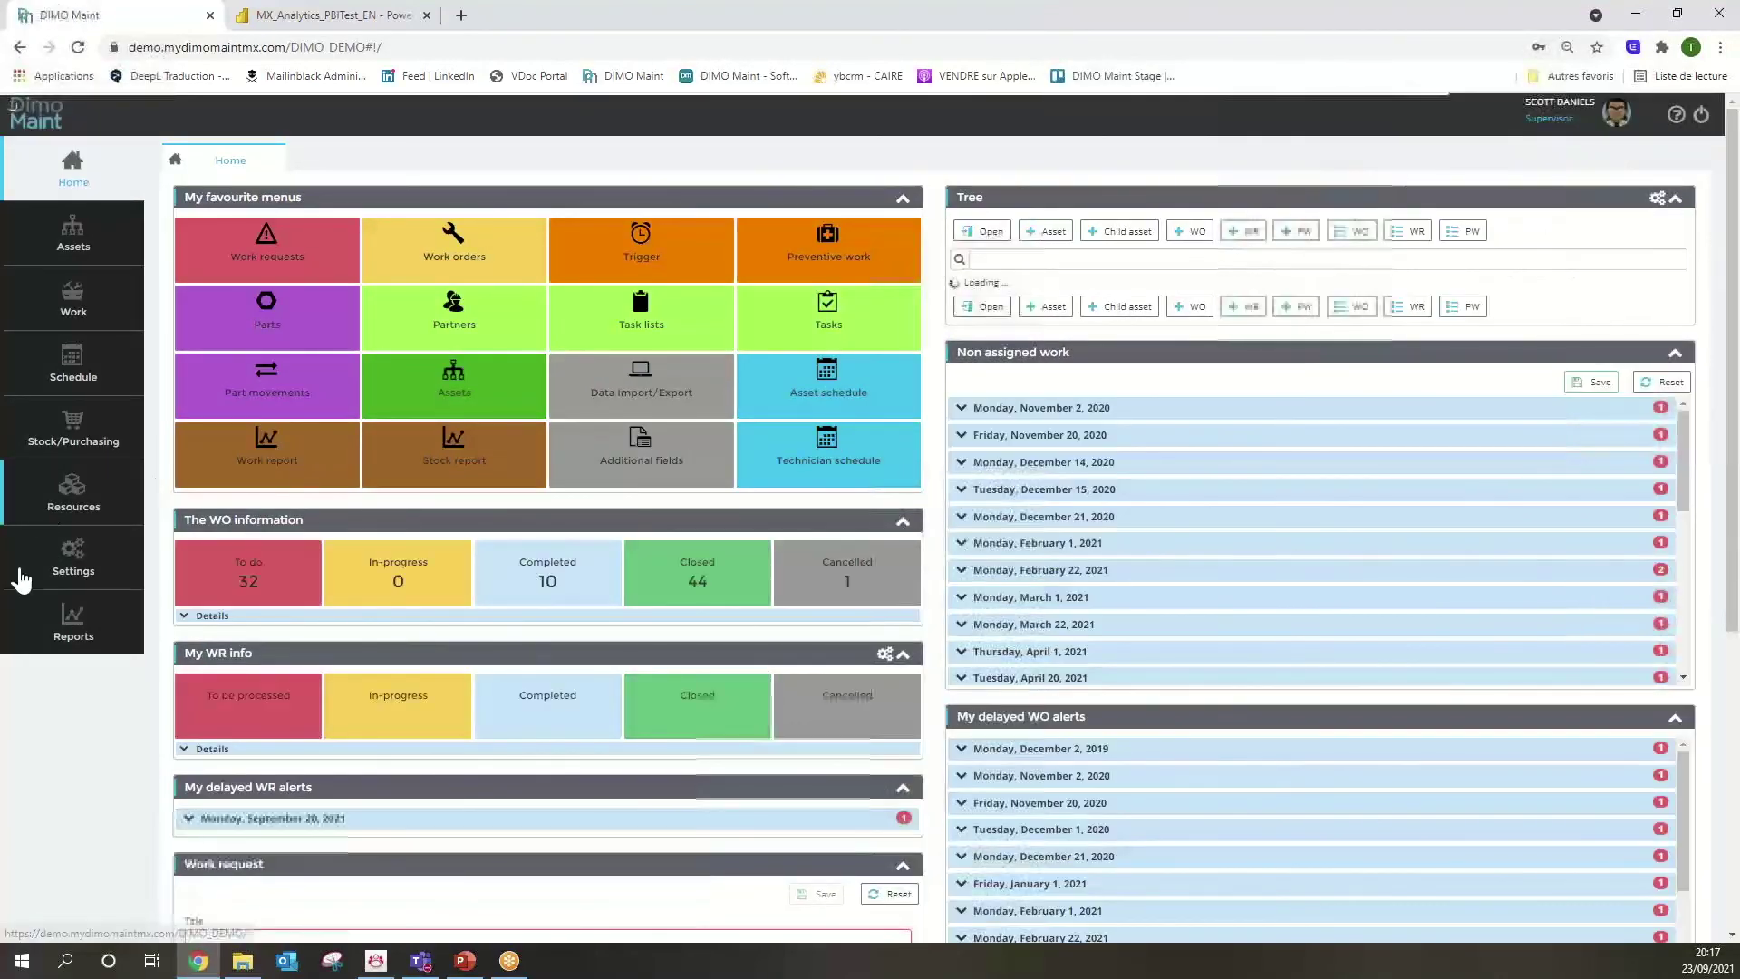
Open the Work report and select all available indicators in its advanced filters.
{"action": "left_click", "coordinate": [73, 639]}
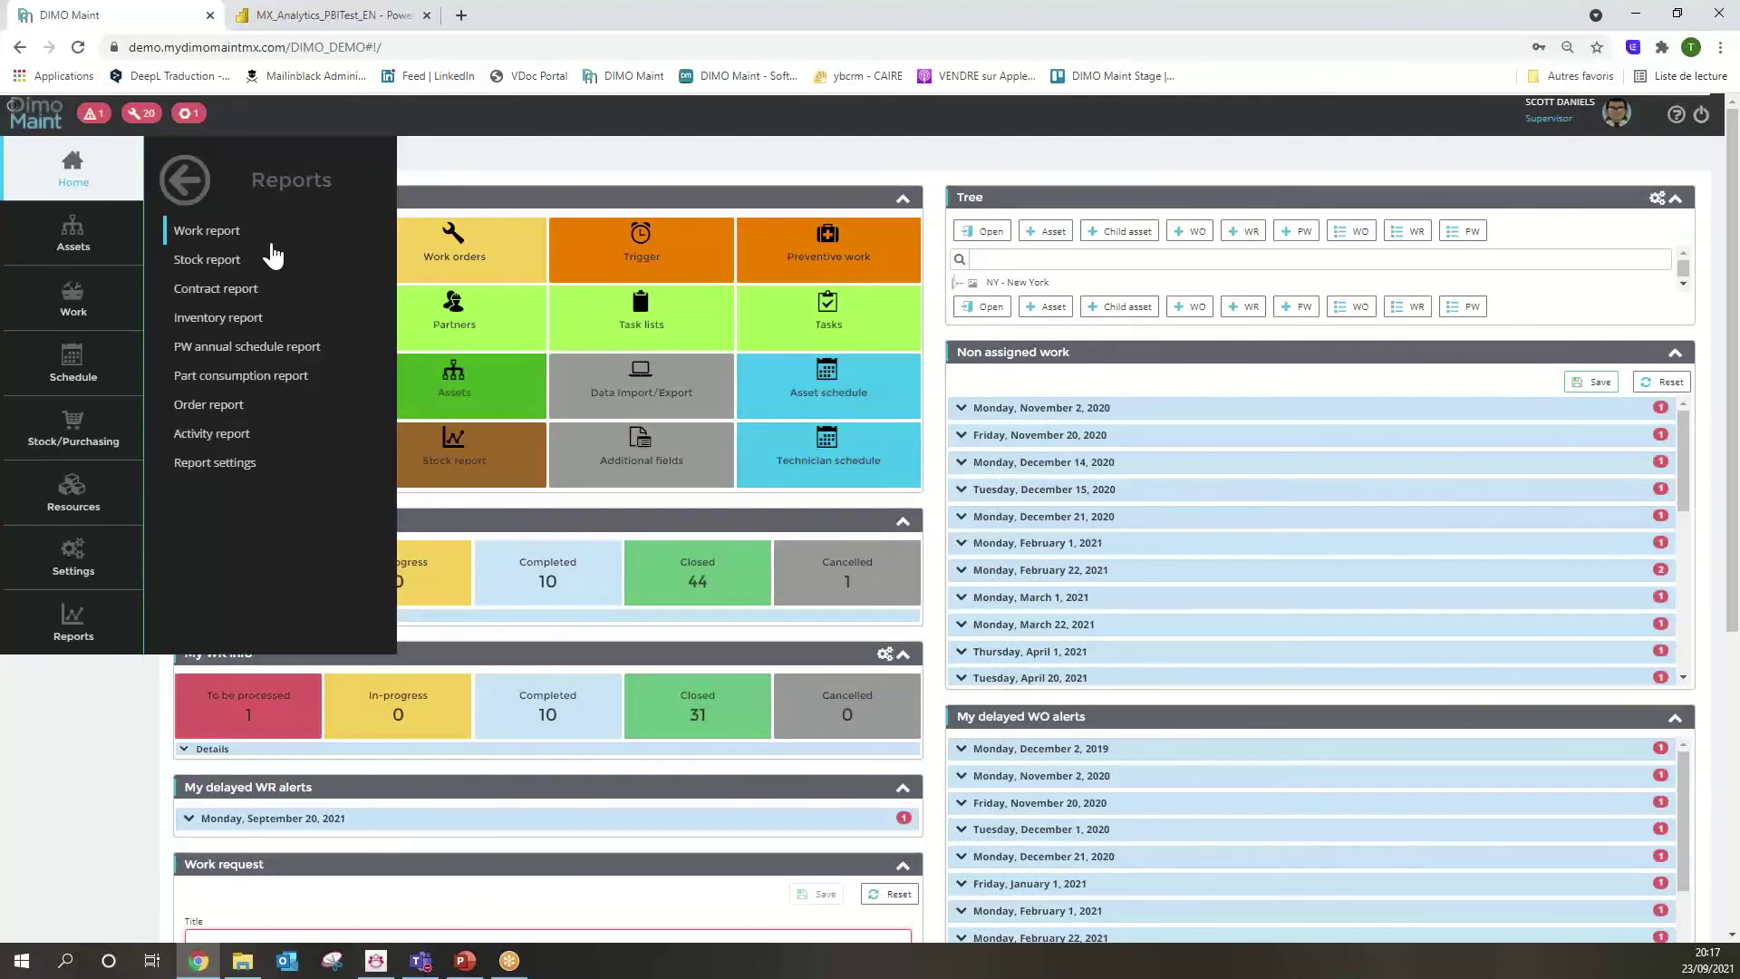
{"action": "left_click", "coordinate": [212, 237]}
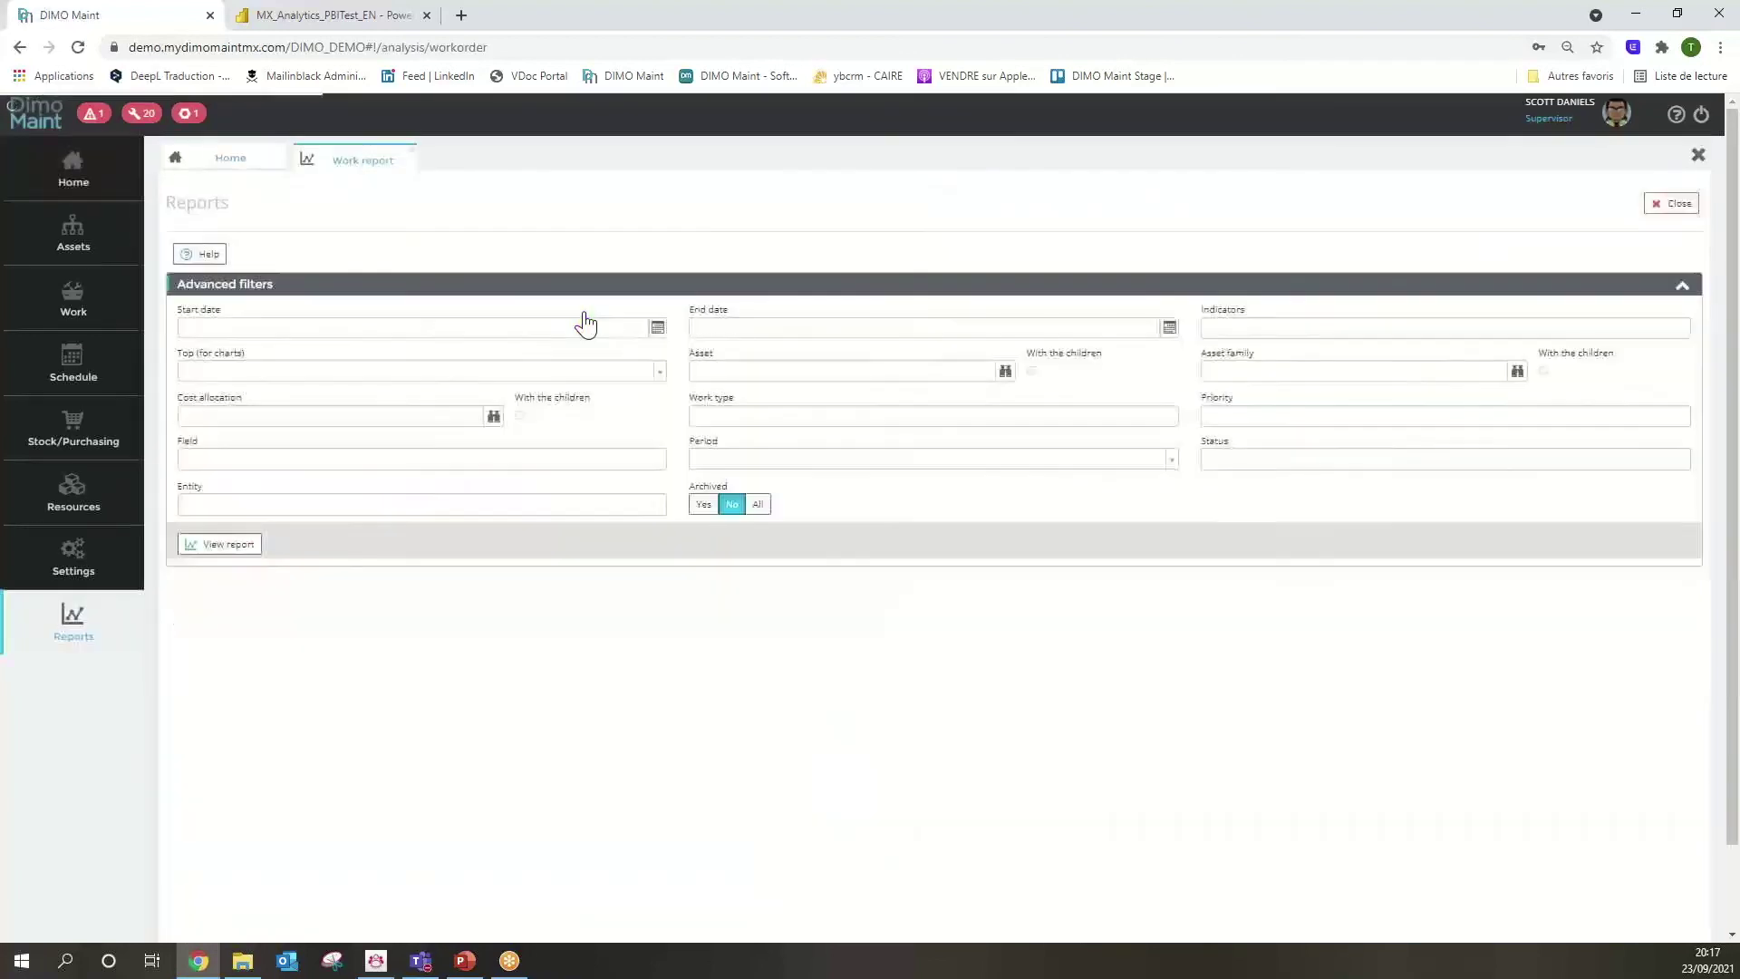
{"action": "left_click", "coordinate": [1294, 330]}
{"action": "left_click", "coordinate": [1294, 330]}
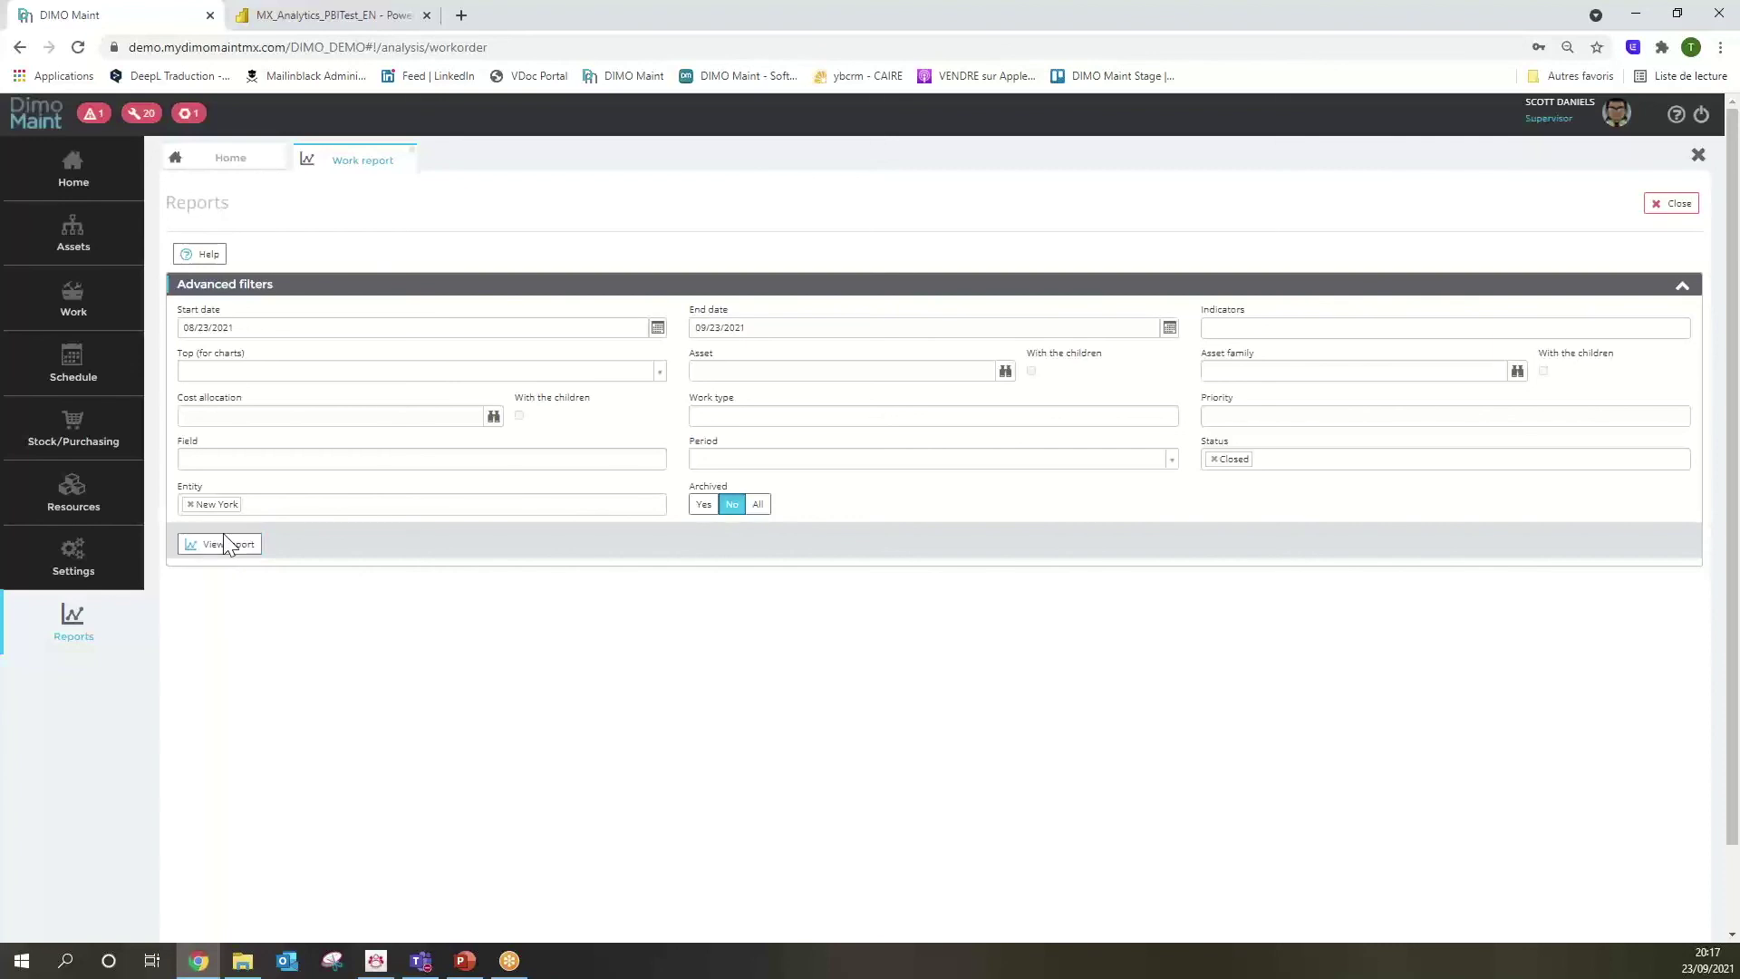
{"action": "left_click", "coordinate": [1276, 330]}
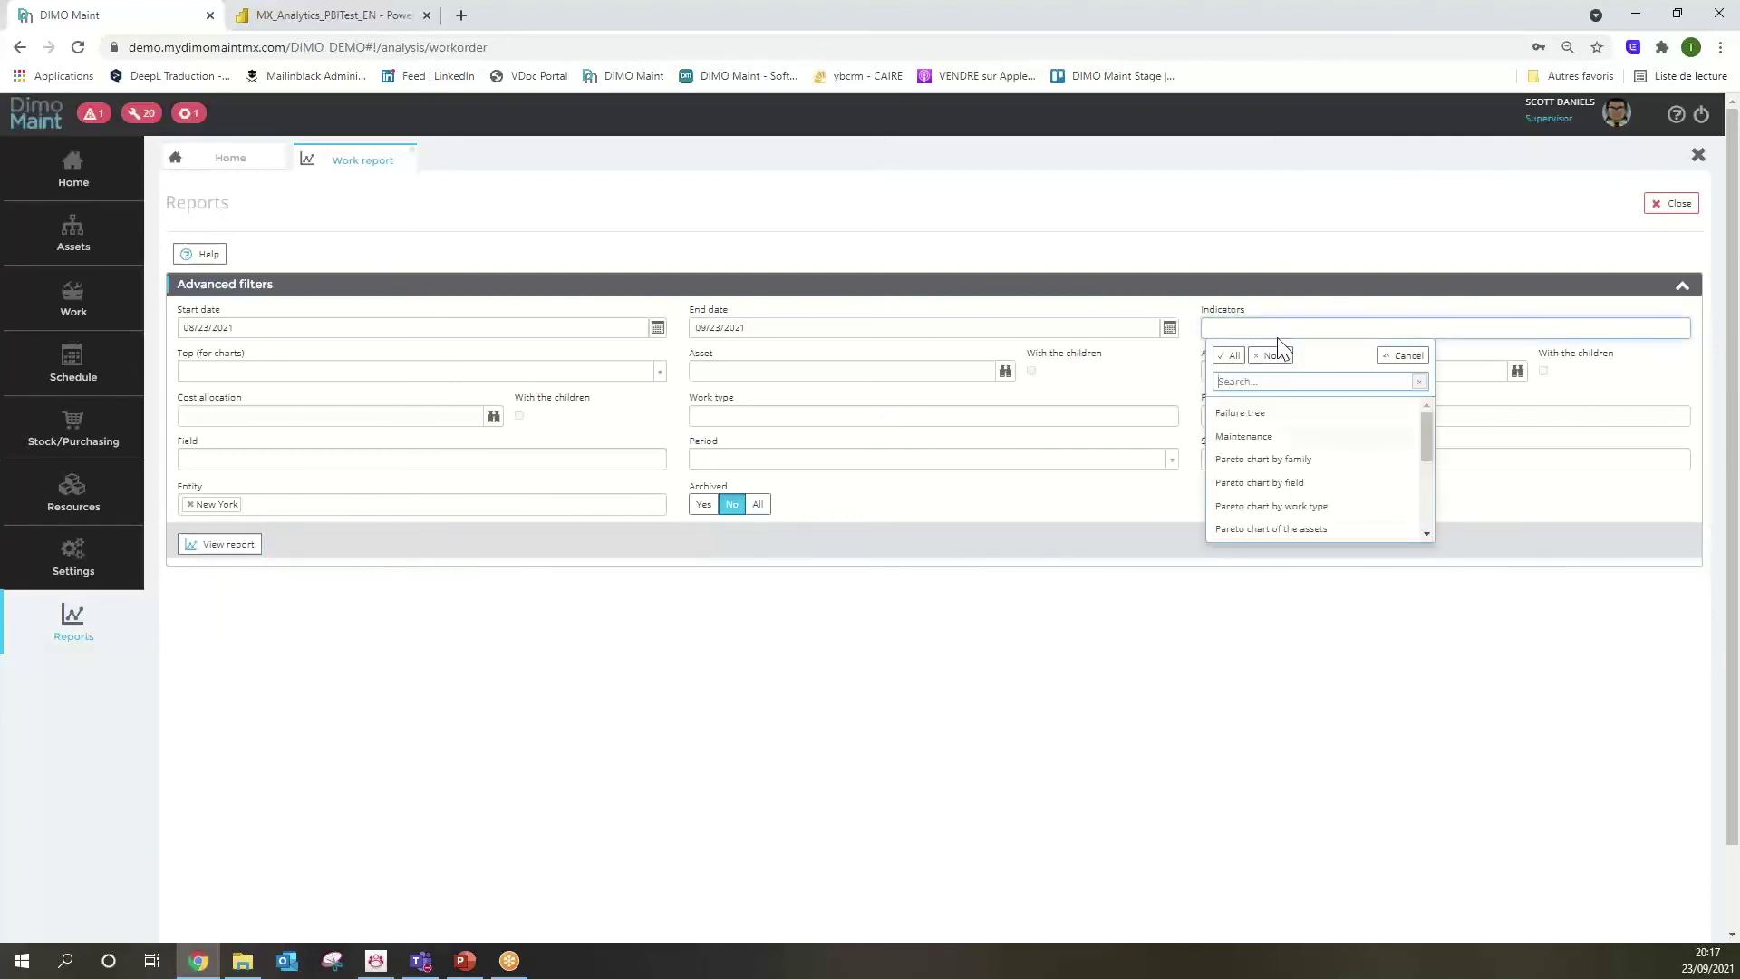
{"action": "left_click", "coordinate": [1230, 355]}
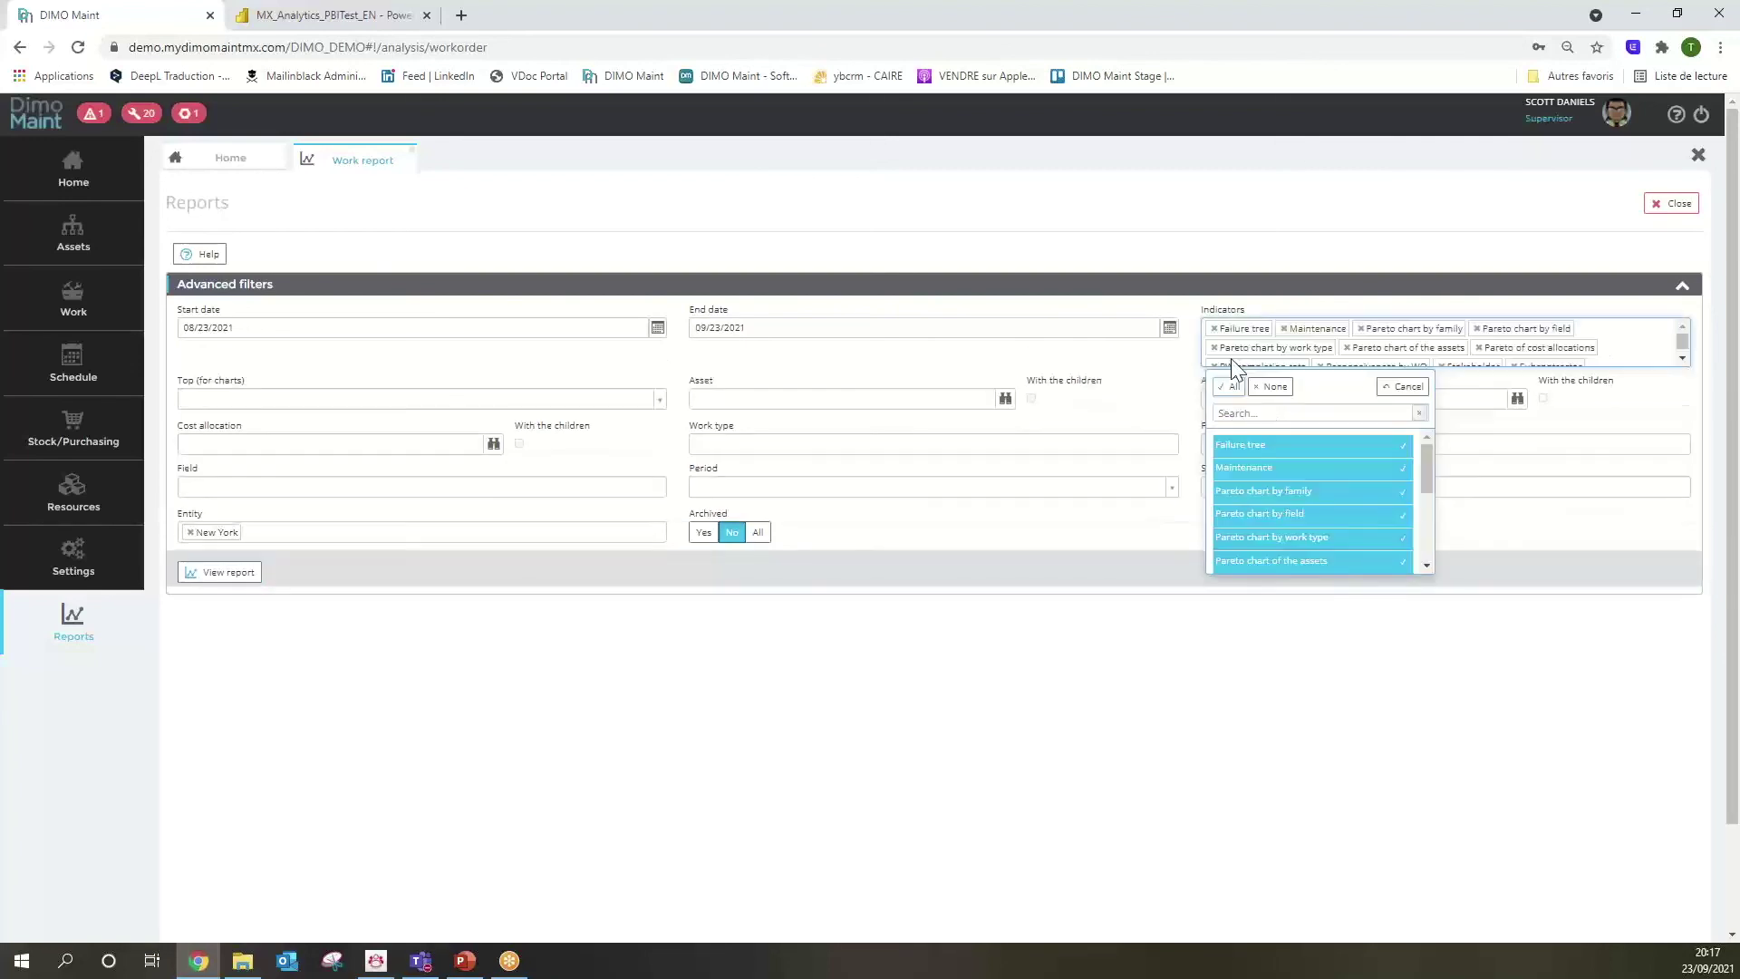
{"action": "left_click", "coordinate": [1133, 253]}
Set the work report's start date to 01/28/2020.
{"action": "left_click", "coordinate": [661, 329]}
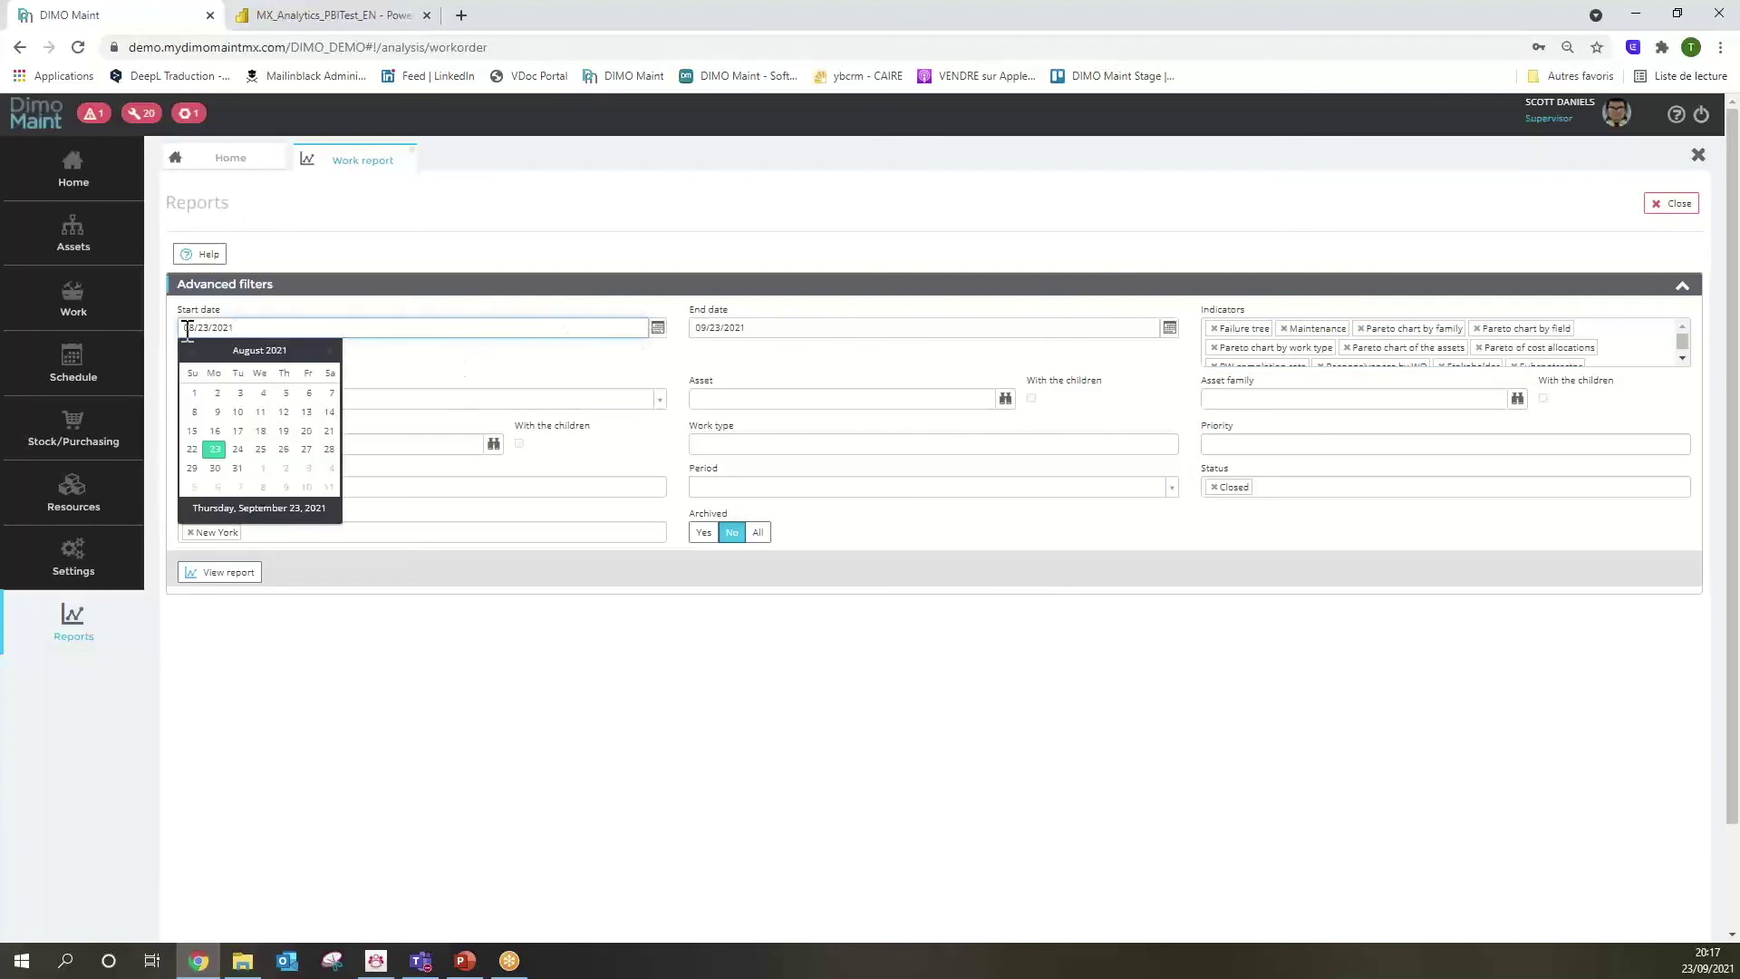
{"action": "left_click", "coordinate": [248, 352]}
{"action": "left_click", "coordinate": [248, 353]}
{"action": "left_click", "coordinate": [240, 385]}
{"action": "left_click", "coordinate": [240, 386]}
{"action": "left_click", "coordinate": [238, 393]}
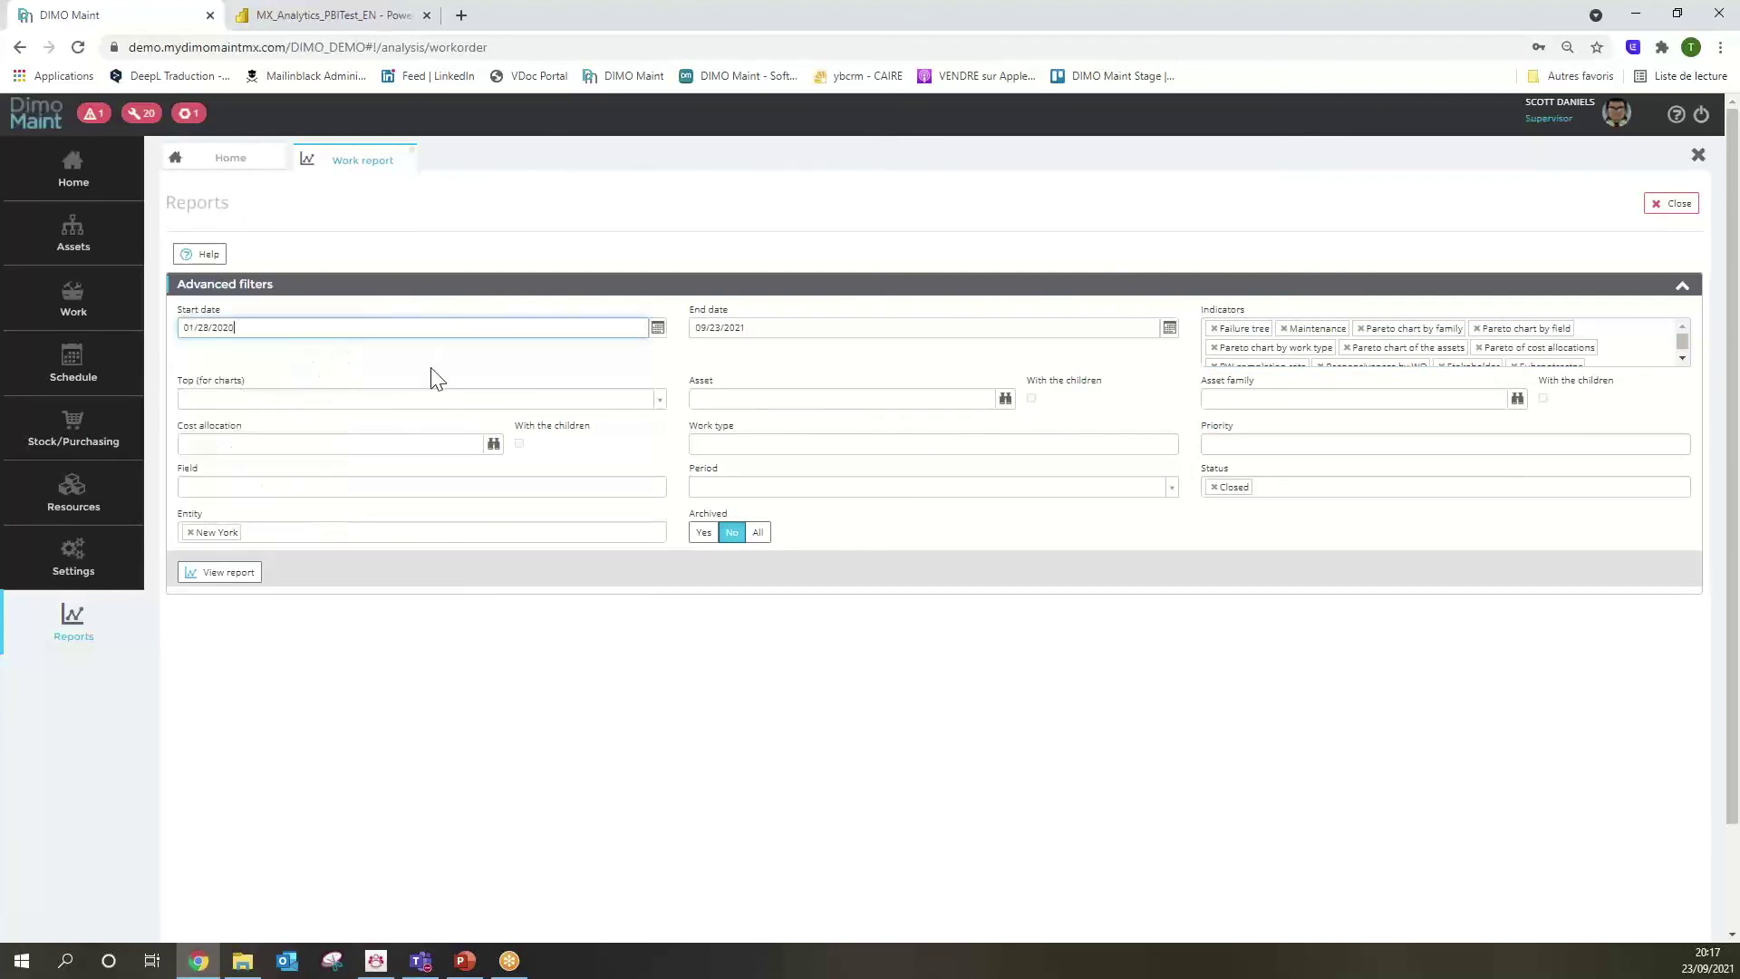
Generate the work report and look at its available export formats without exporting.
{"action": "left_click", "coordinate": [217, 573]}
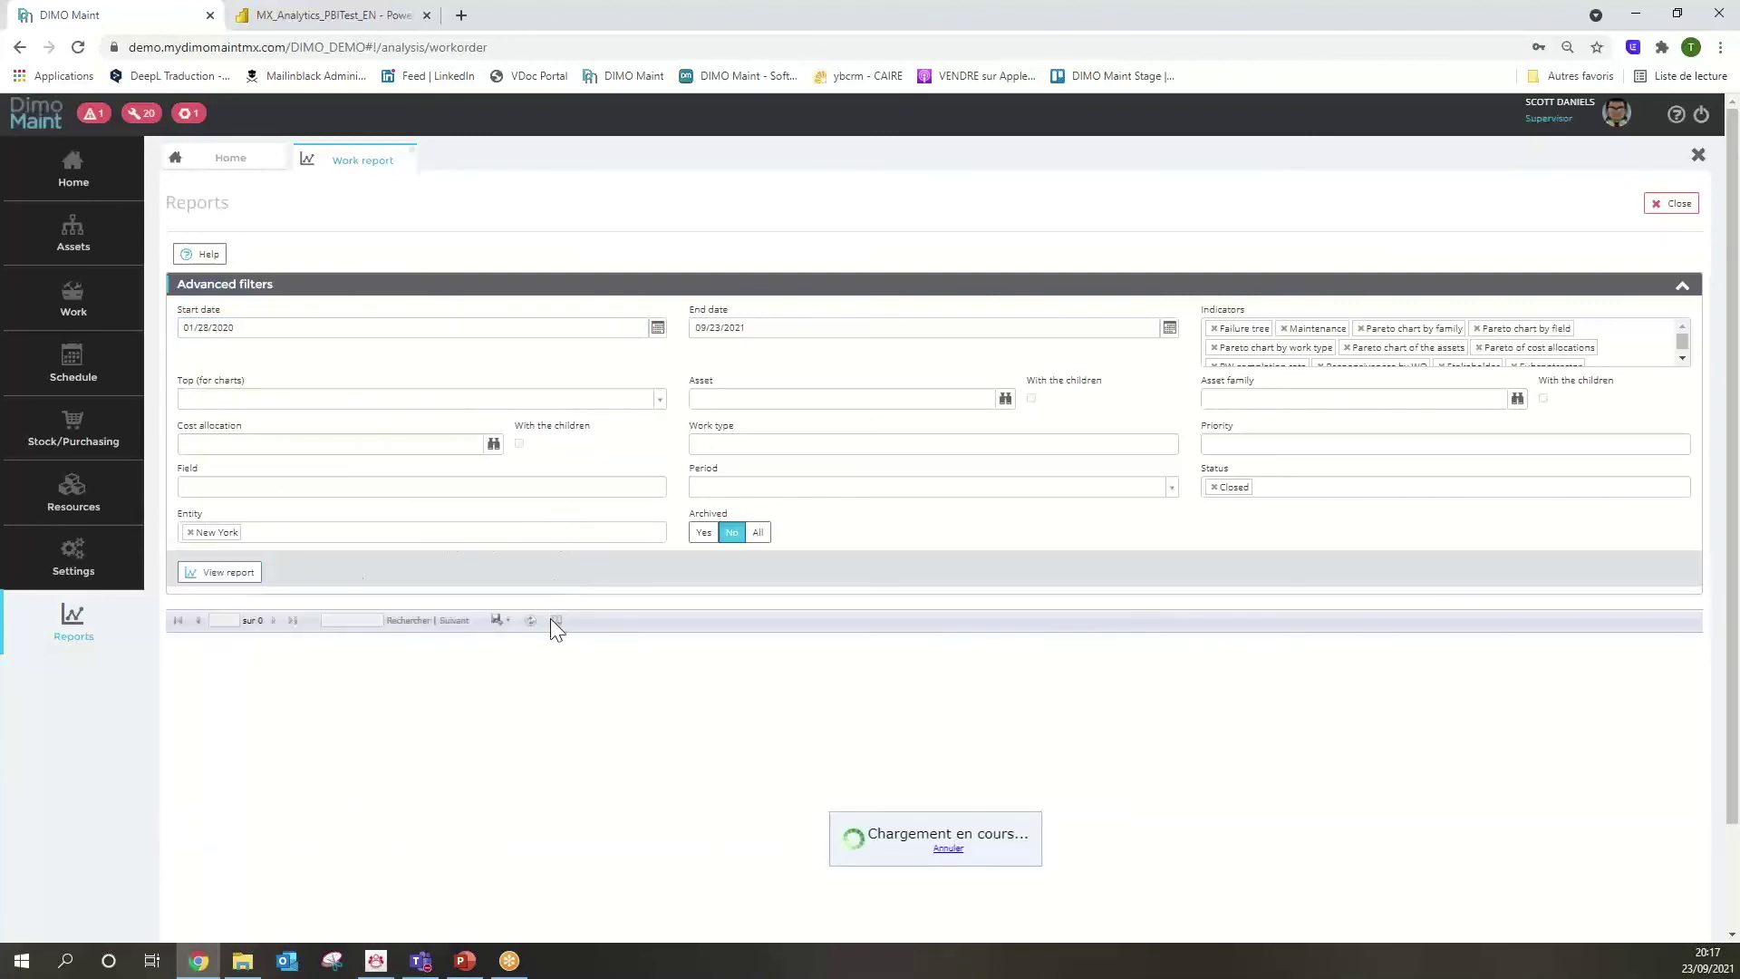
{"action": "left_click", "coordinate": [504, 621]}
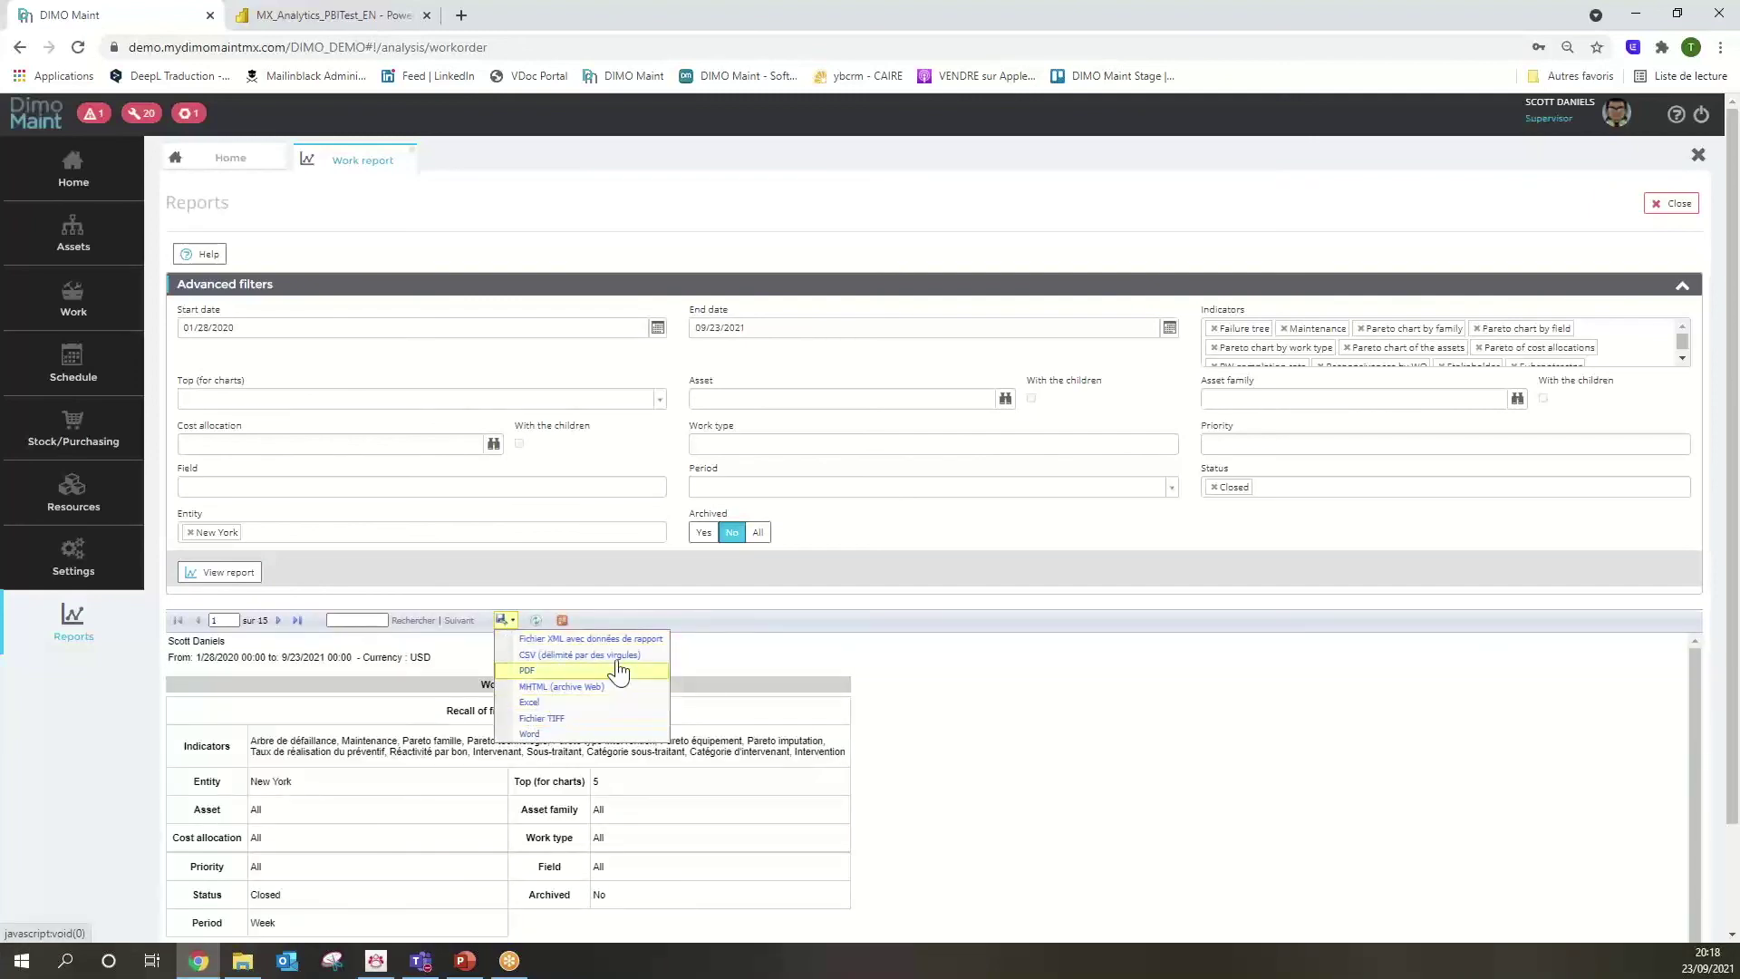
{"action": "left_click", "coordinate": [922, 639]}
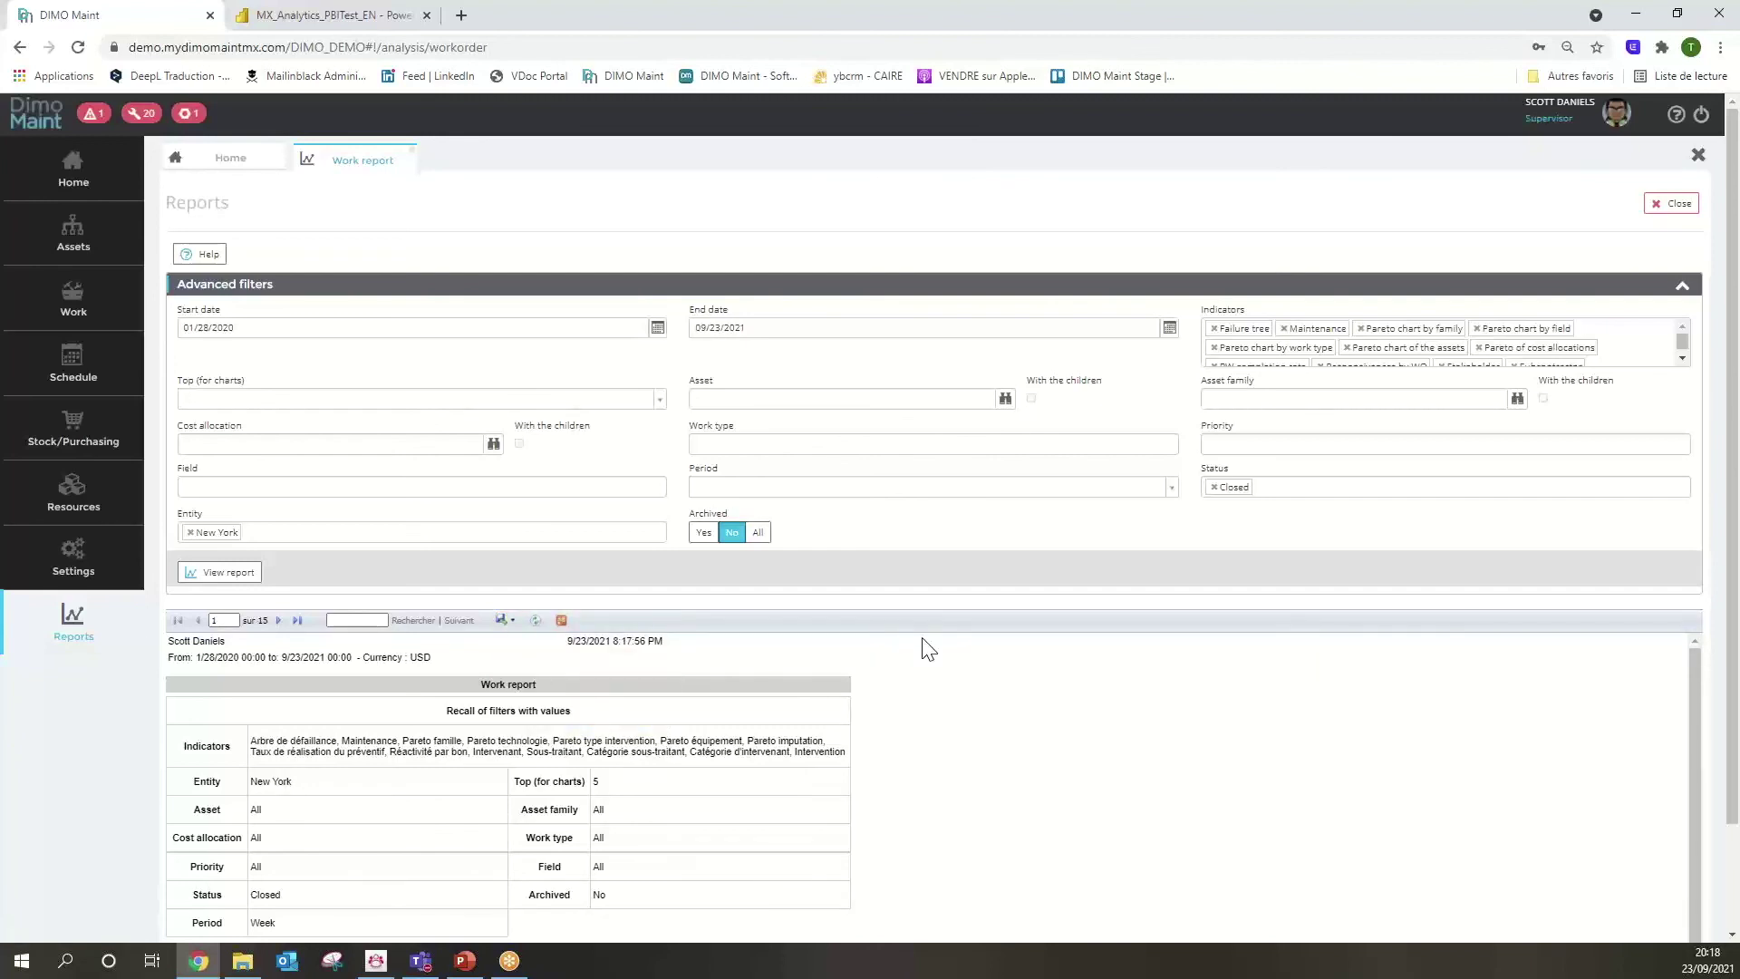
Switch to the MX Analytics report in Power BI, show its Downtime page and look at the Body filter options.
{"action": "left_click", "coordinate": [307, 22]}
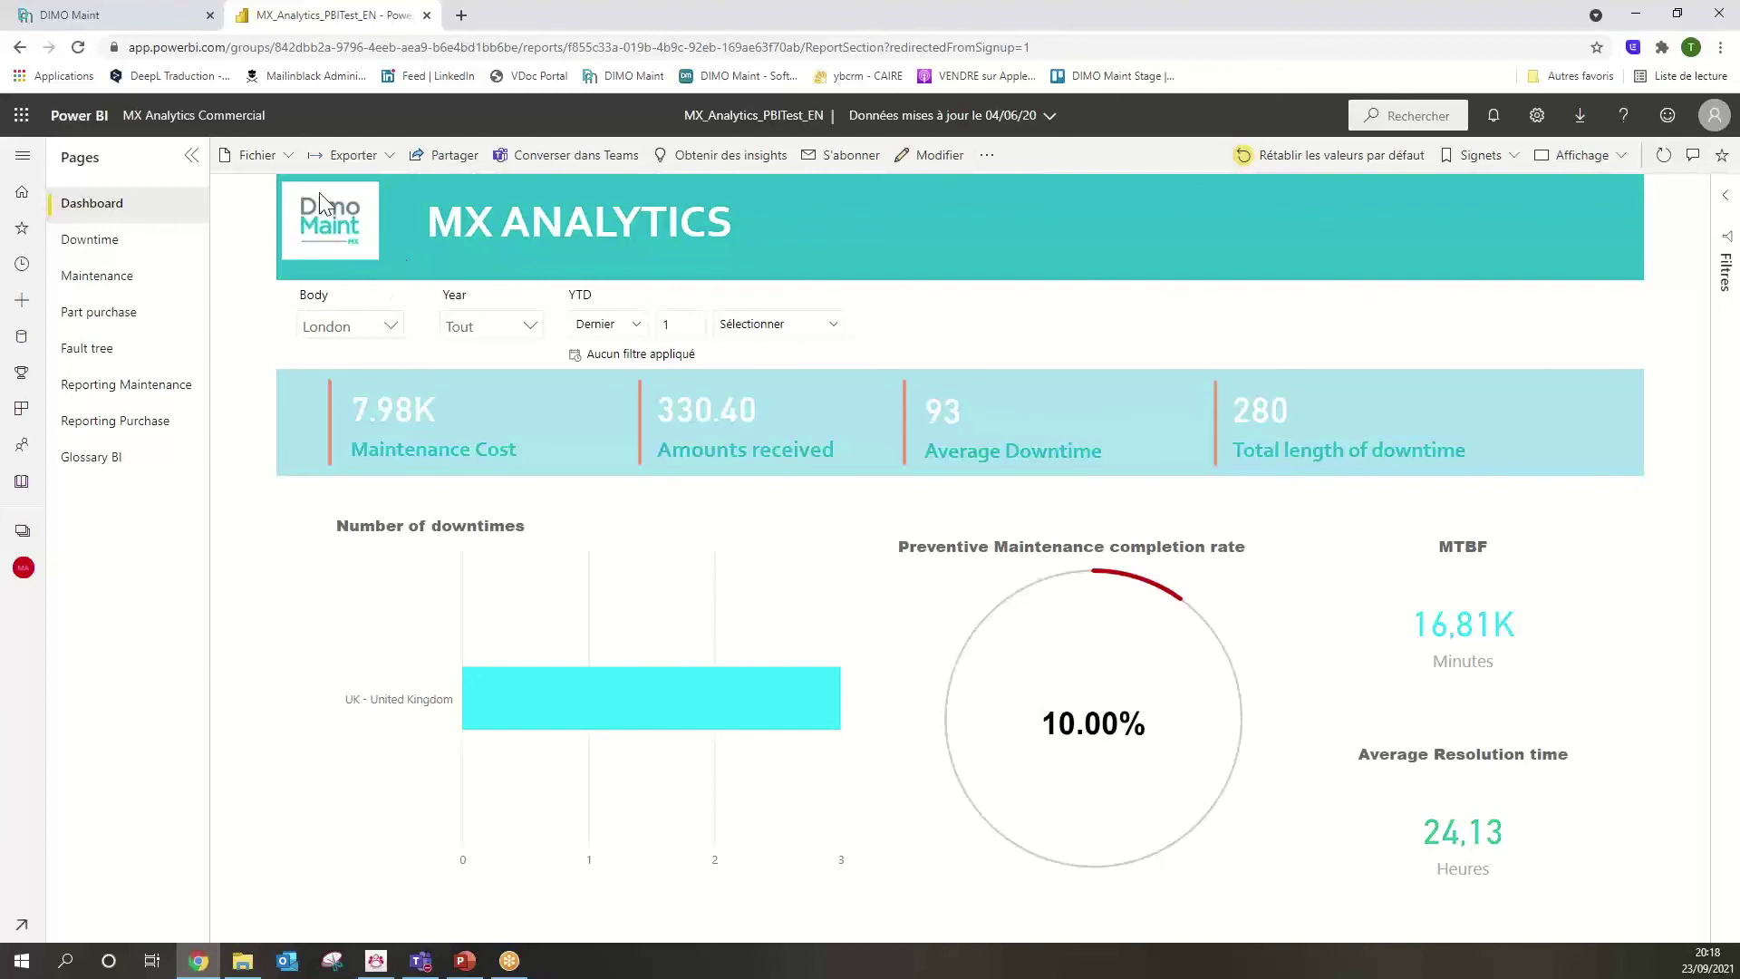
{"action": "left_click", "coordinate": [137, 248]}
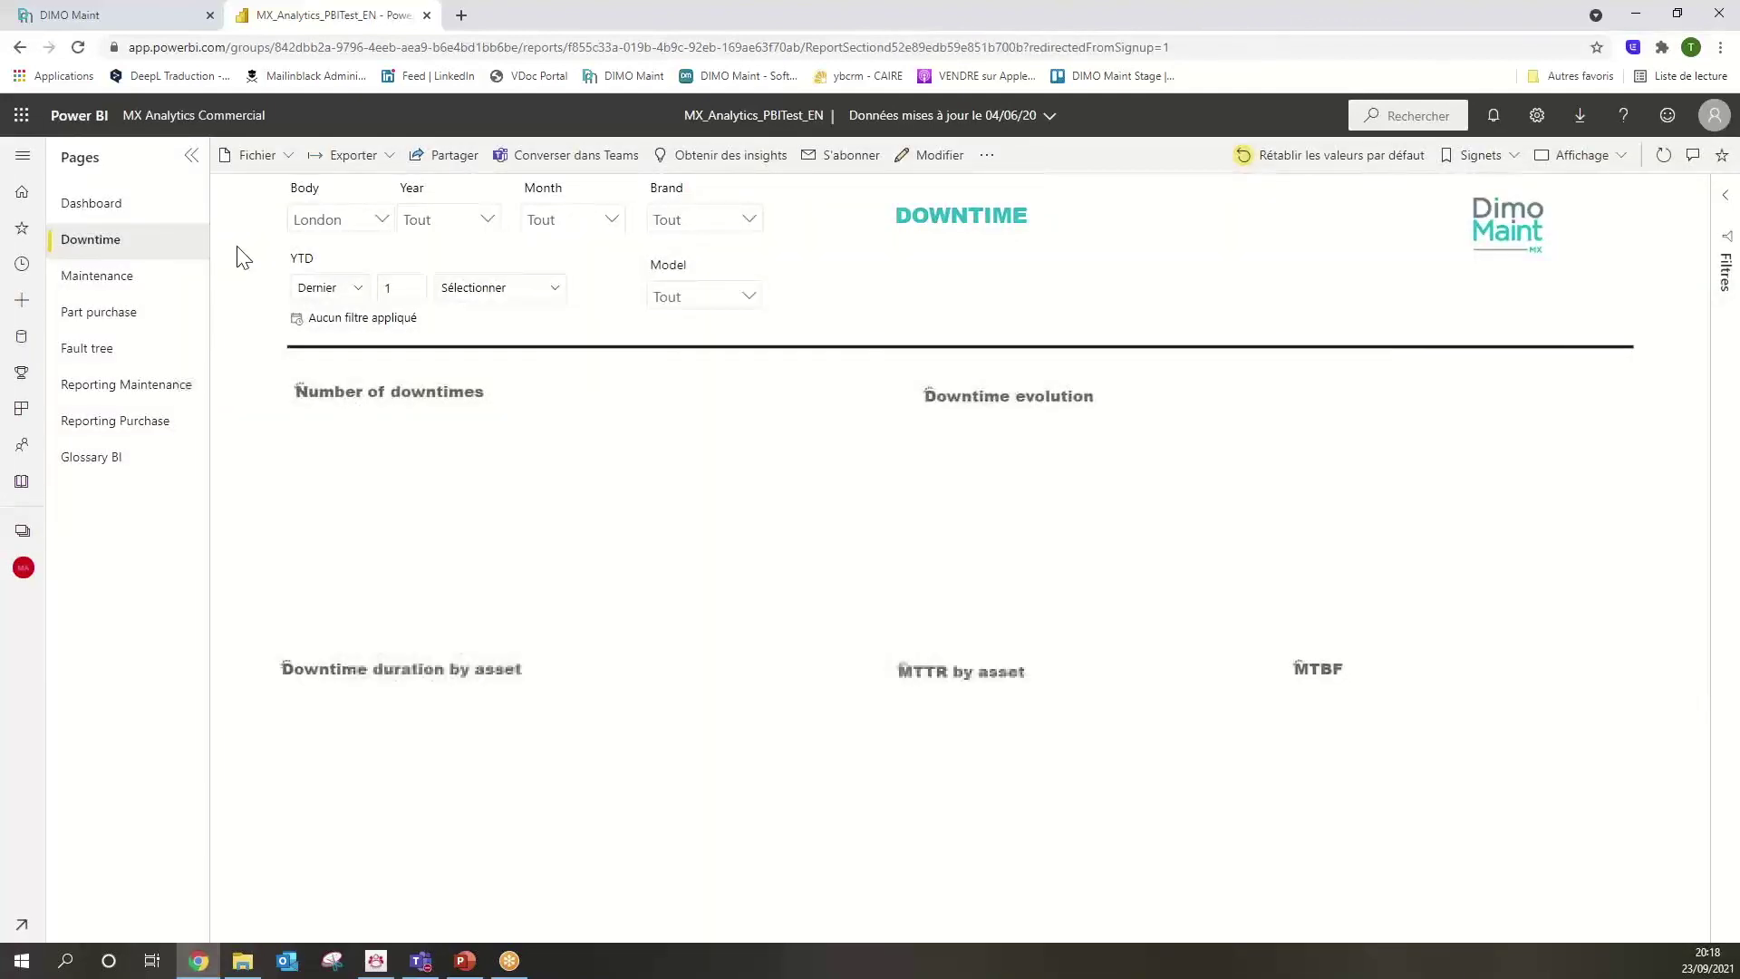
{"action": "left_click", "coordinate": [384, 223]}
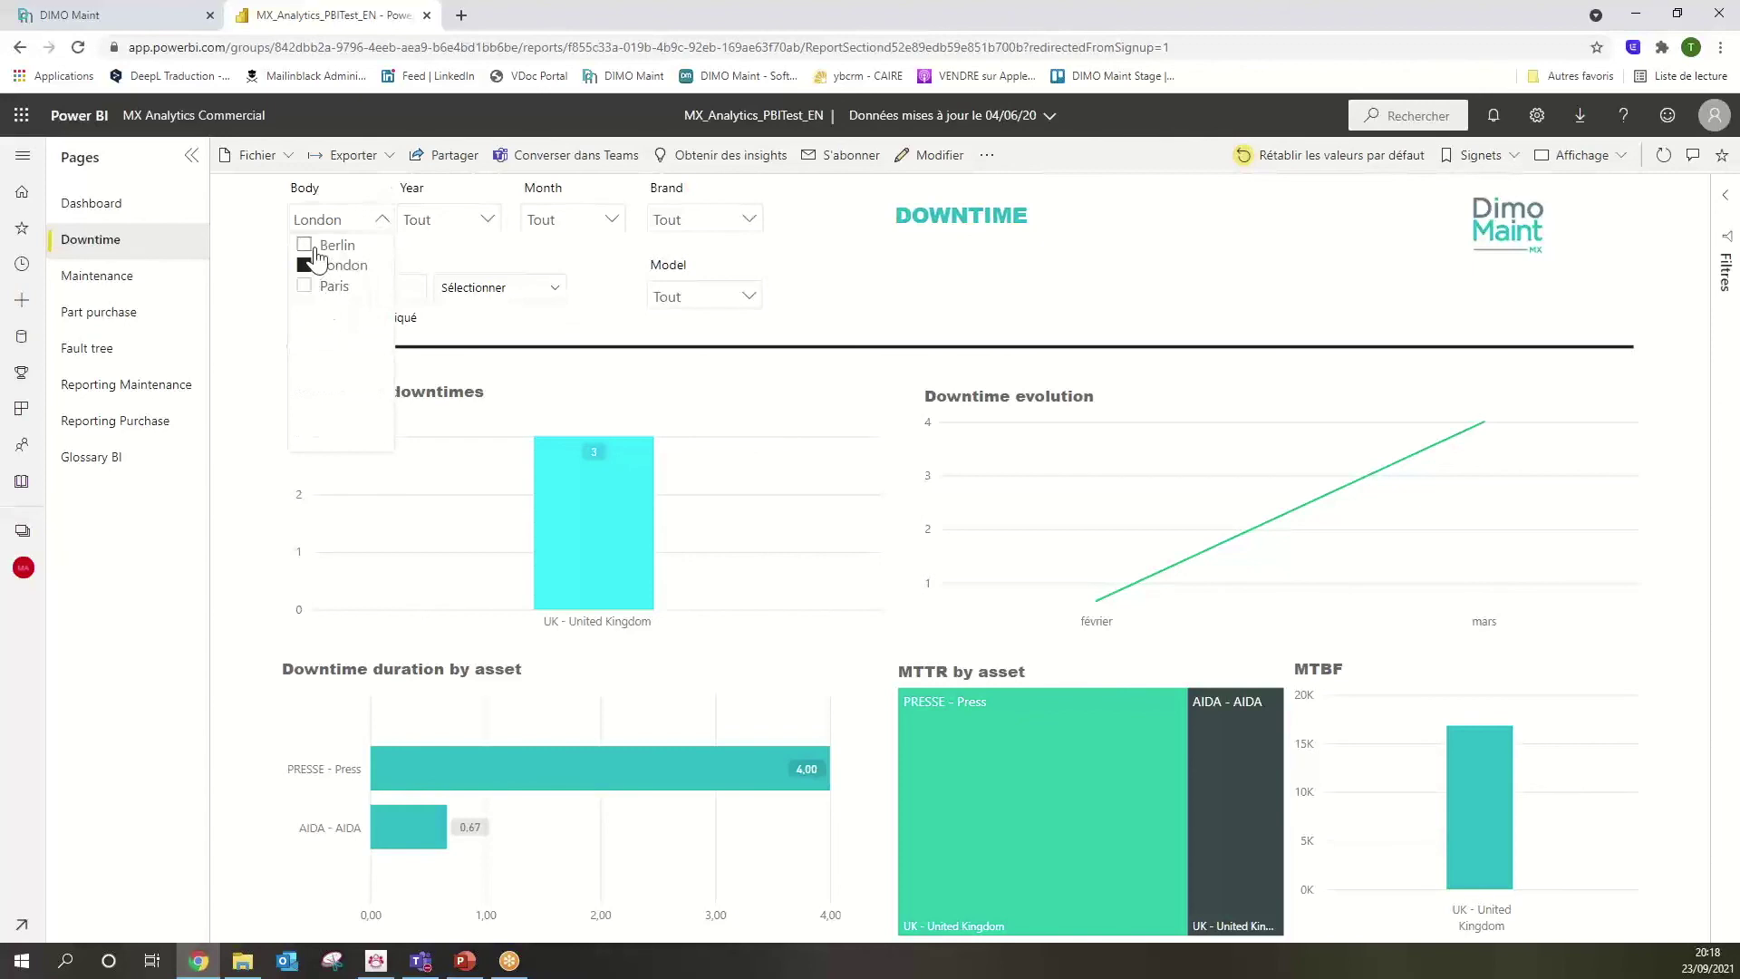
{"action": "left_click", "coordinate": [379, 221]}
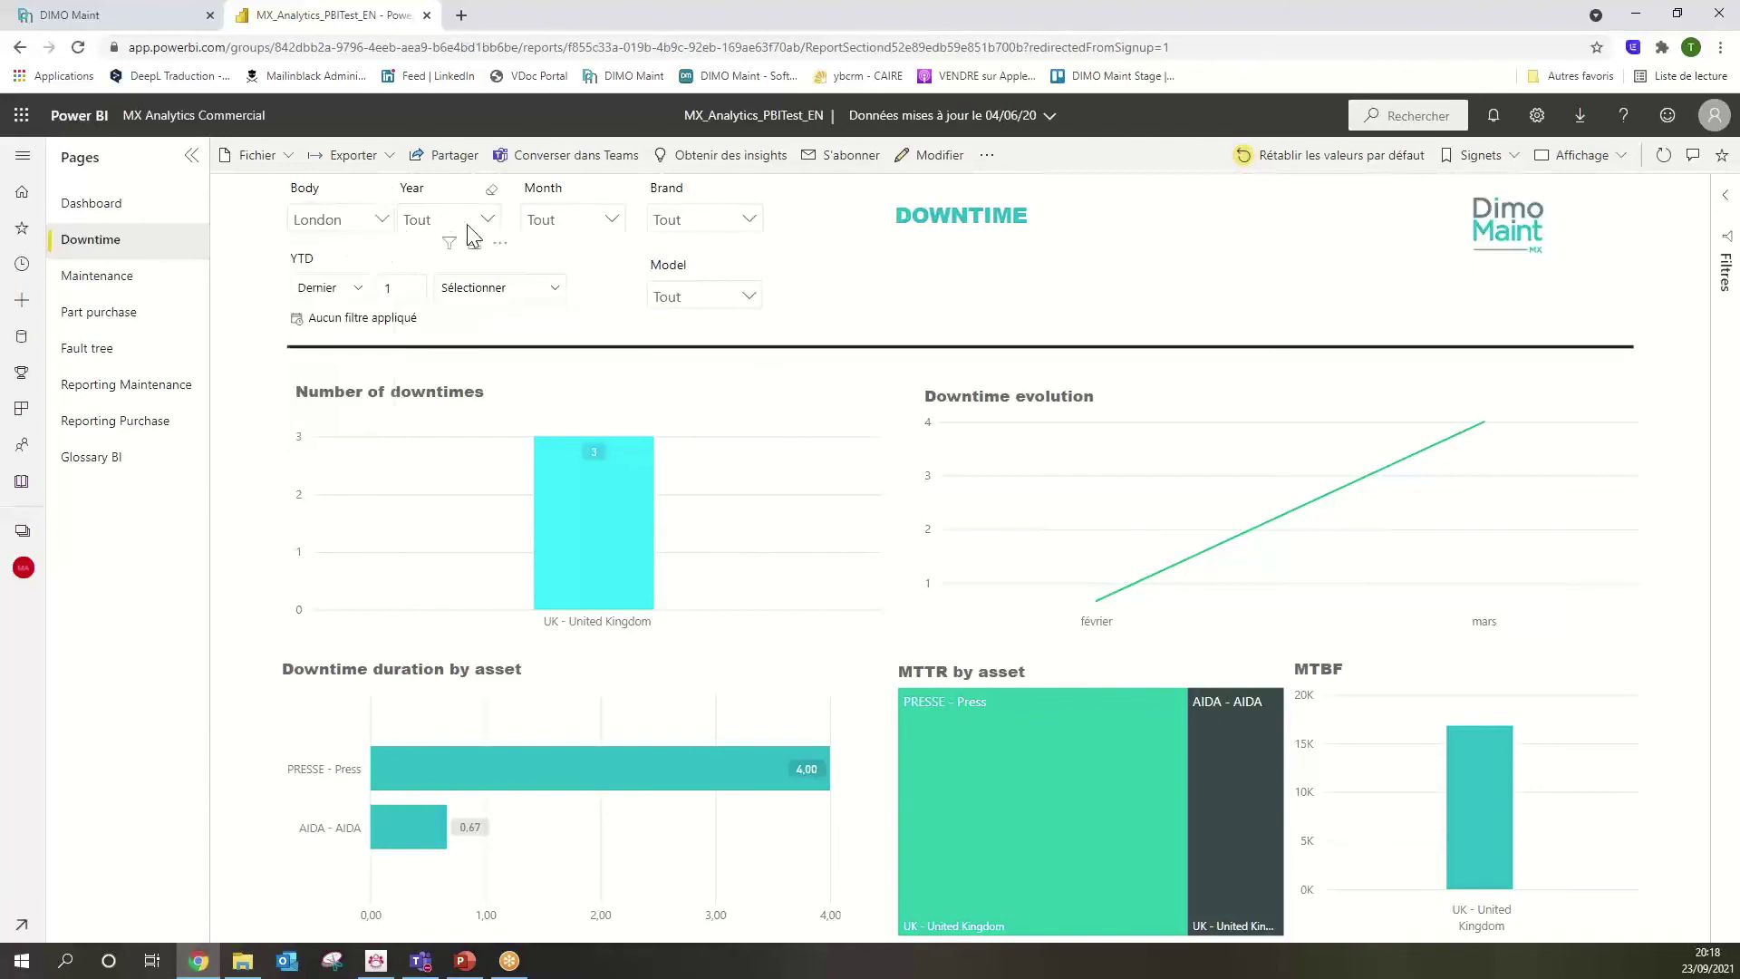